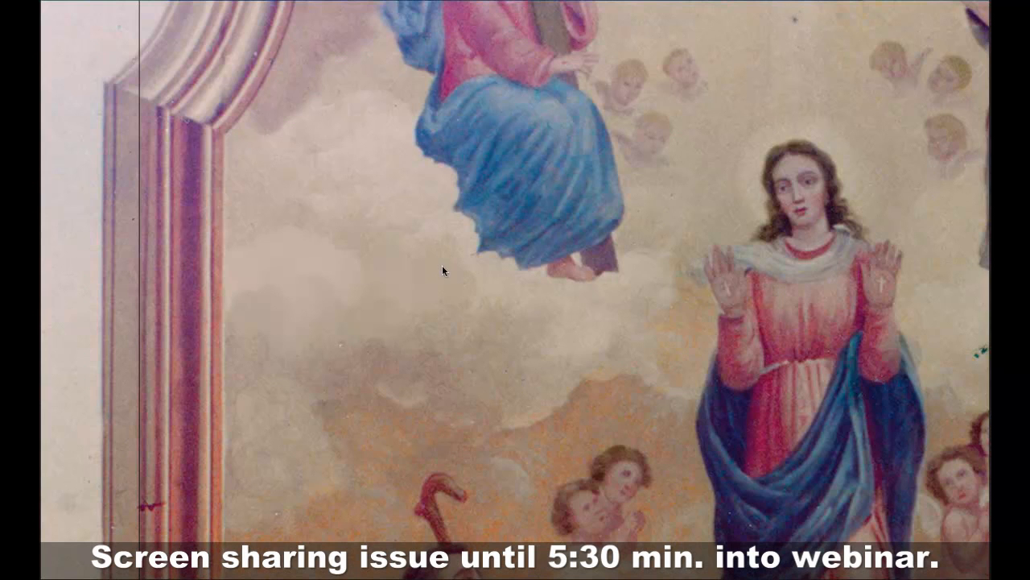
Smooth the noisy mauve edge of the clouds below the blue-robed figure with the Grainy Water blender
key(Tab)
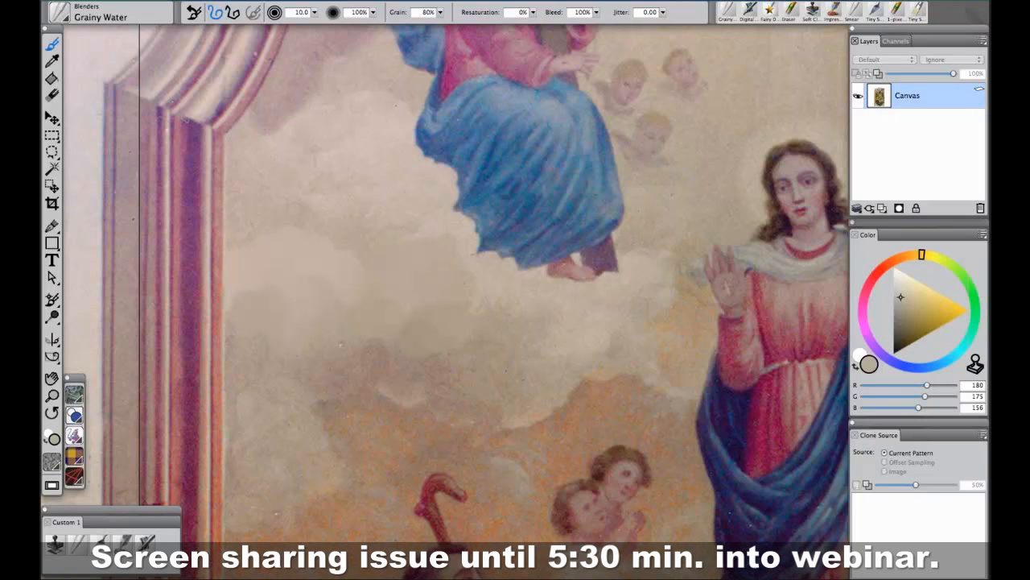
key(super+plus)
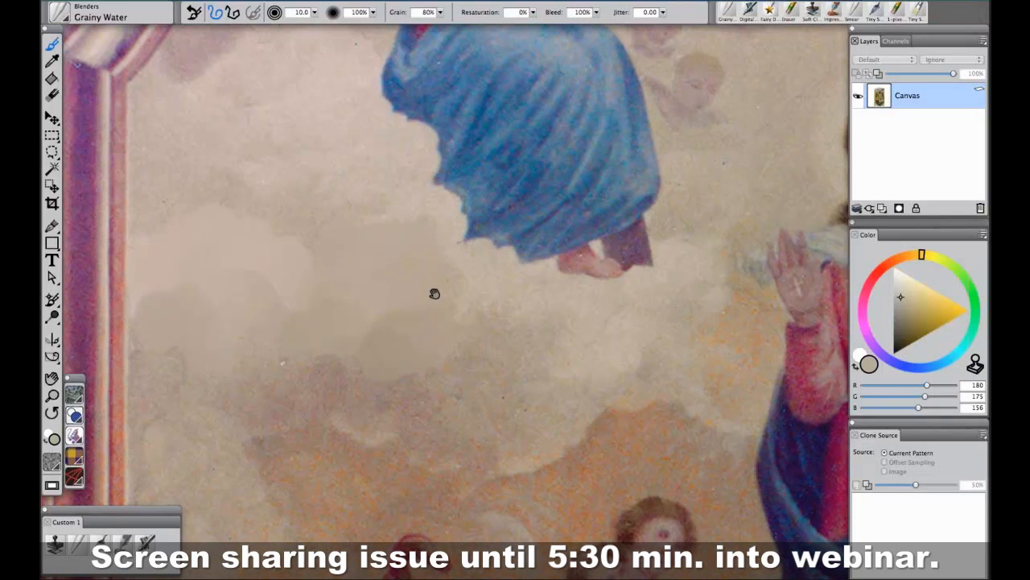
mouse_move(437, 294)
mouse_down()
mouse_move(531, 202)
mouse_move(516, 178)
mouse_up()
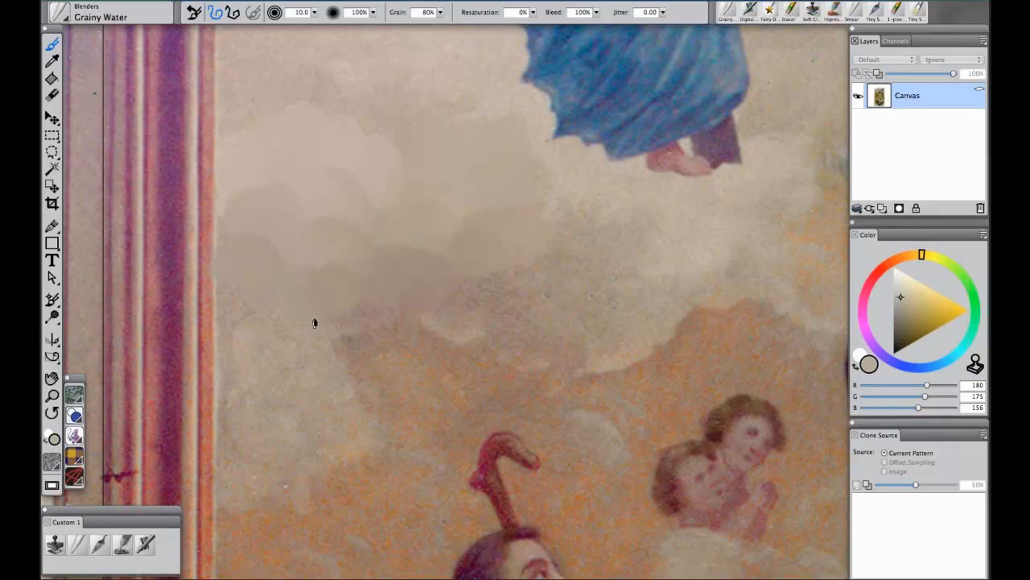
mouse_move(359, 320)
mouse_down()
mouse_move(363, 311)
mouse_move(397, 312)
mouse_up()
drag(457, 384, 405, 347)
Blend away the grain in the mauve, orange and beige clouds above and beside the curved staff
key(super+plus)
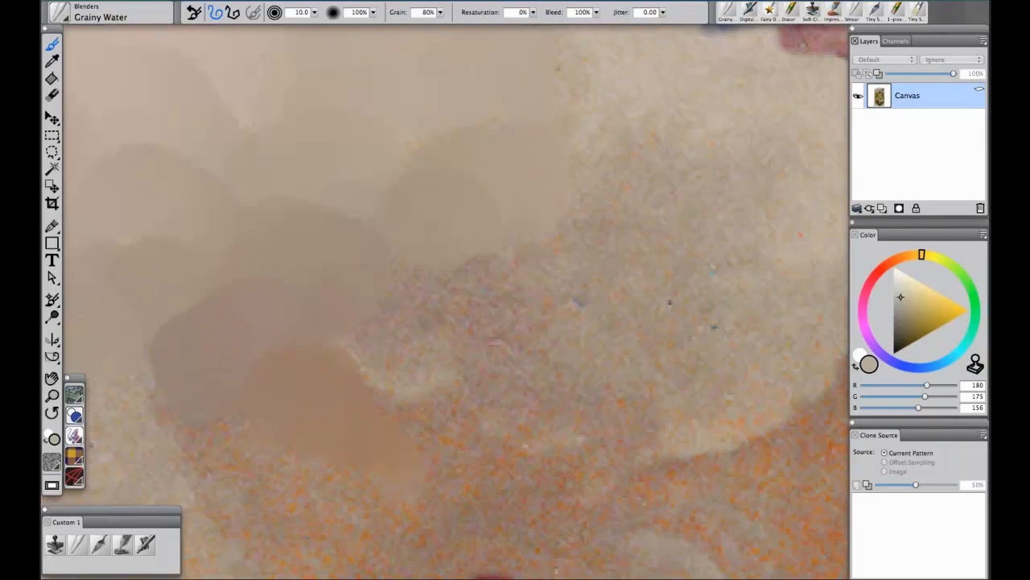
mouse_move(472, 379)
mouse_down()
mouse_move(531, 285)
mouse_move(588, 156)
mouse_up()
mouse_move(478, 269)
mouse_down()
mouse_move(433, 308)
mouse_move(452, 258)
mouse_move(431, 195)
mouse_move(392, 205)
mouse_move(389, 222)
mouse_move(415, 271)
mouse_move(344, 190)
mouse_move(310, 169)
mouse_up()
mouse_move(591, 153)
mouse_down()
mouse_move(568, 129)
mouse_move(524, 115)
mouse_move(576, 103)
mouse_move(555, 75)
mouse_move(594, 62)
mouse_move(637, 96)
mouse_move(627, 138)
mouse_move(653, 124)
mouse_move(632, 202)
mouse_move(620, 227)
mouse_move(568, 186)
mouse_move(552, 241)
mouse_move(571, 290)
mouse_move(497, 285)
mouse_move(510, 356)
mouse_move(467, 310)
mouse_move(368, 333)
mouse_move(363, 269)
mouse_move(322, 239)
mouse_move(282, 306)
mouse_move(314, 223)
mouse_move(249, 209)
mouse_up()
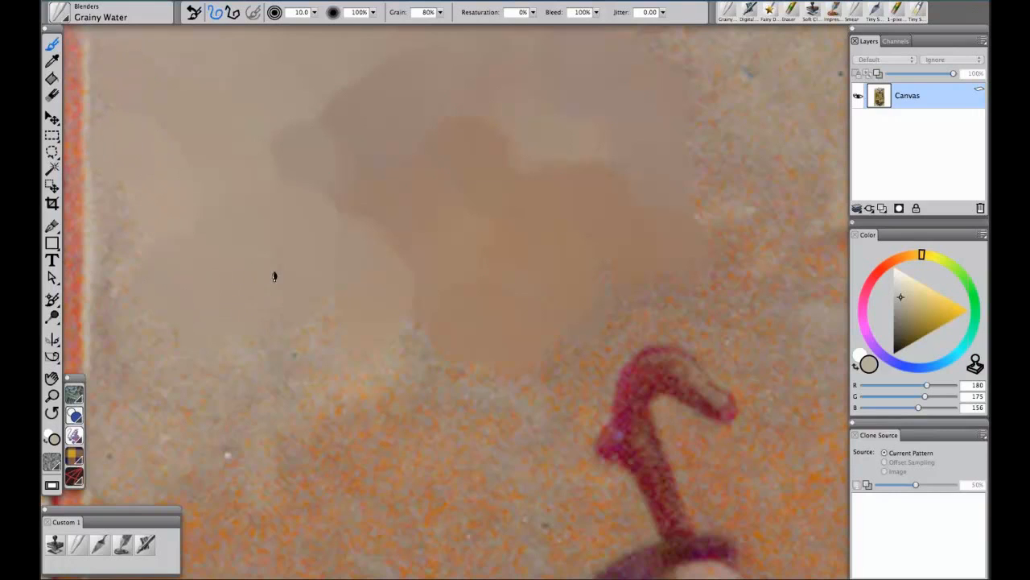
mouse_move(349, 389)
mouse_down()
mouse_move(391, 376)
mouse_move(425, 350)
mouse_move(467, 392)
mouse_move(484, 378)
mouse_move(544, 402)
mouse_move(575, 374)
mouse_move(625, 285)
mouse_move(619, 264)
mouse_move(755, 268)
mouse_up()
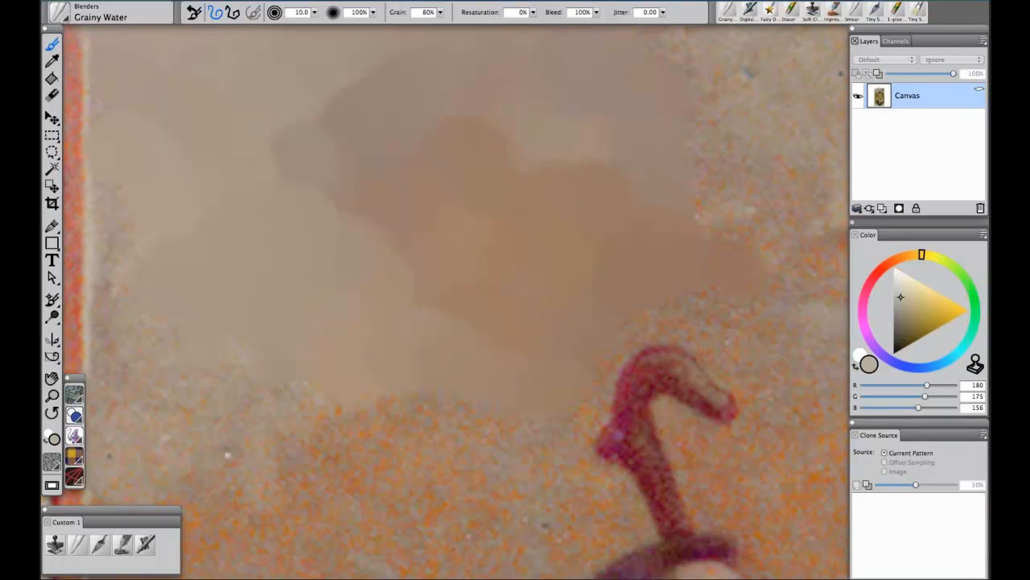
Airbrush sampled background beige into the blank area above the painting with the Digital Airbrush, rounding out the cloud
drag(584, 167, 454, 370)
drag(568, 265, 473, 444)
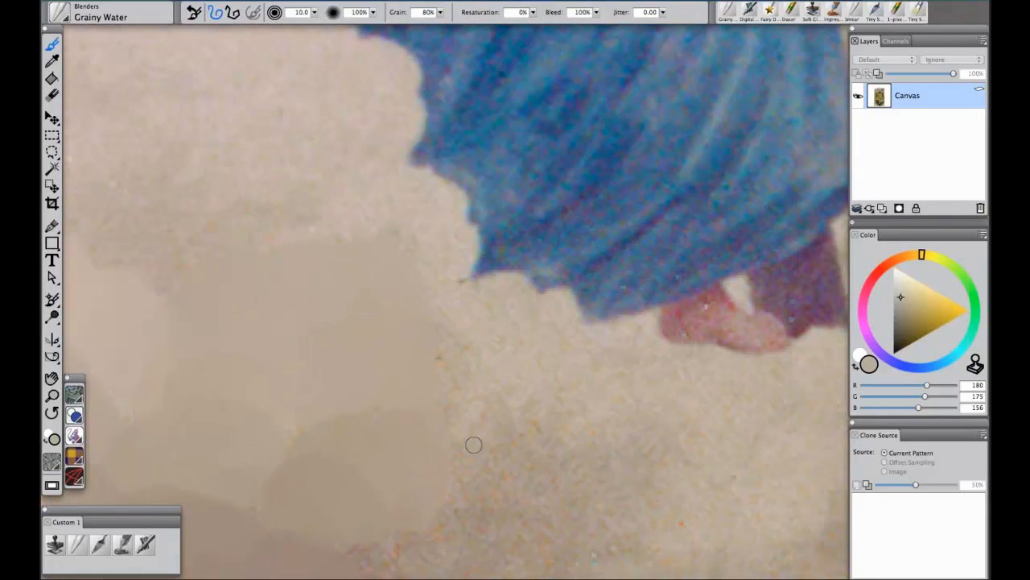
key(super+minus)
key(super+minus)
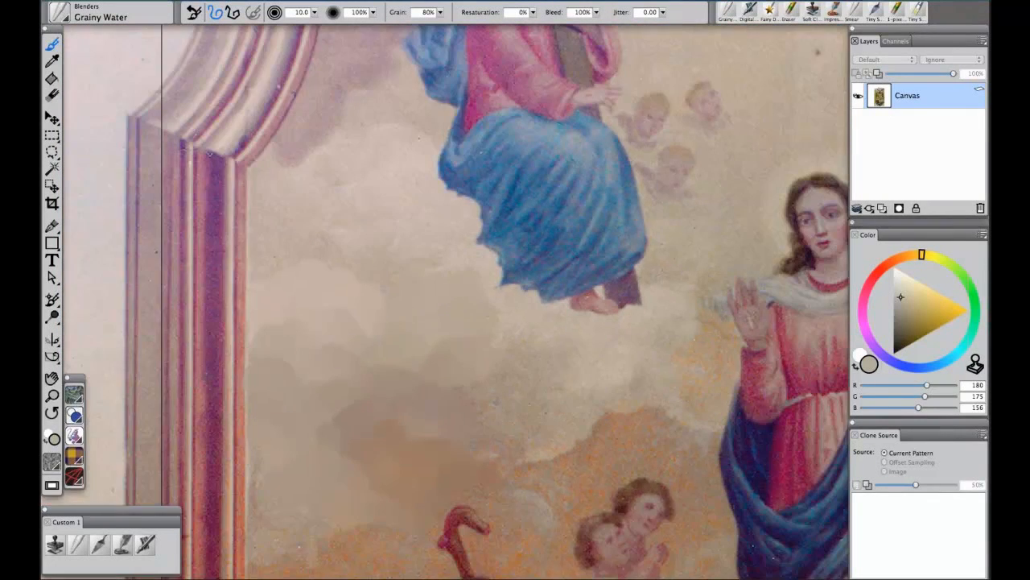
drag(488, 367, 497, 250)
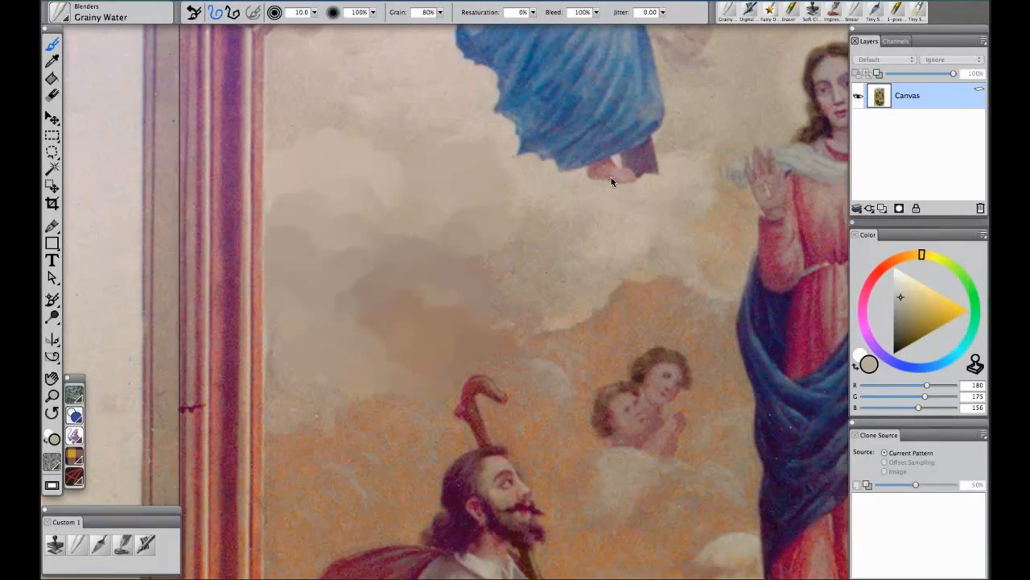
drag(516, 344, 514, 361)
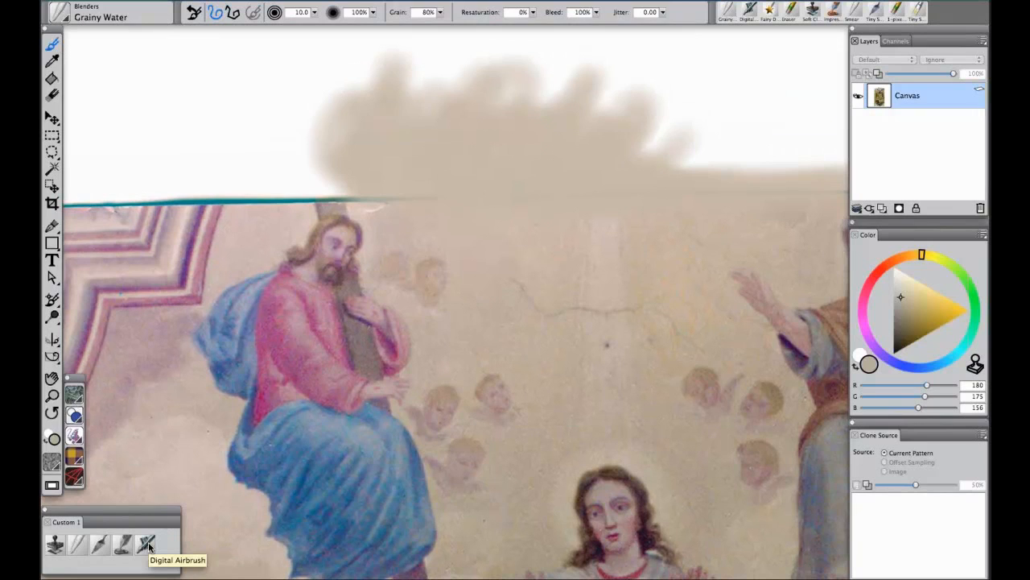
click(146, 544)
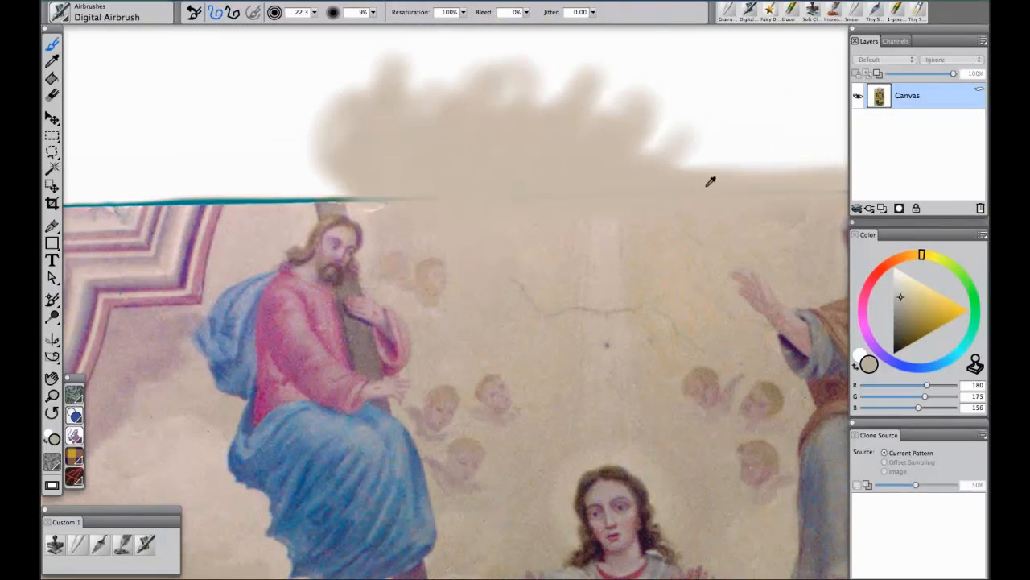
alt+click(716, 208)
mouse_move(689, 140)
mouse_down()
mouse_move(692, 154)
mouse_move(665, 131)
mouse_move(651, 85)
mouse_move(611, 84)
mouse_move(621, 136)
mouse_move(724, 173)
mouse_move(706, 84)
mouse_move(625, 83)
mouse_move(693, 105)
mouse_move(678, 153)
mouse_up()
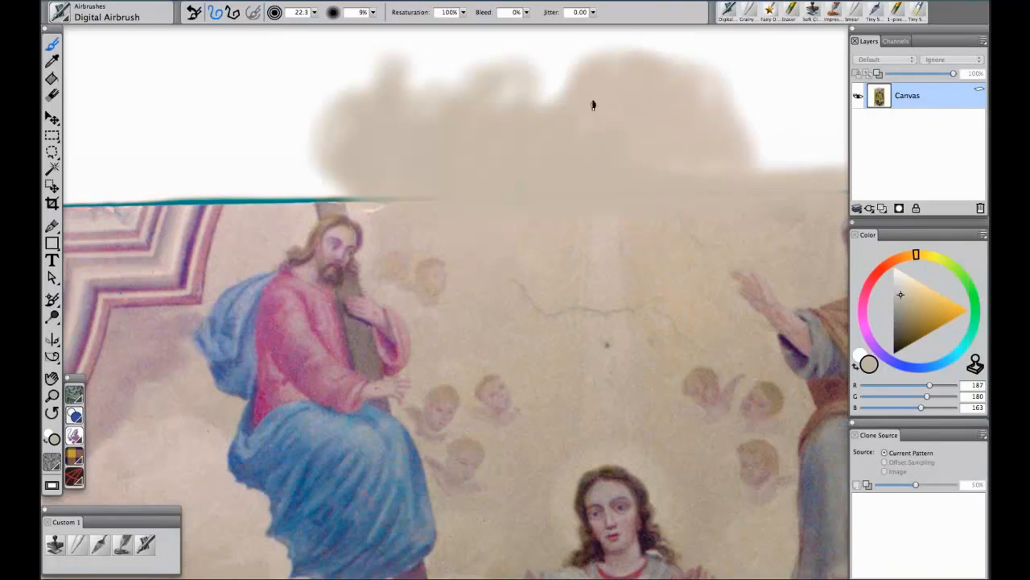
Airbrush sampled pinkish cloud tones into the blank area above the seated bearded figure
alt+click(166, 423)
mouse_move(329, 175)
mouse_down()
mouse_move(393, 119)
mouse_move(364, 89)
mouse_move(303, 111)
mouse_move(300, 144)
mouse_move(320, 157)
mouse_move(300, 135)
mouse_move(253, 130)
mouse_move(235, 182)
mouse_move(230, 168)
mouse_move(224, 226)
mouse_move(221, 210)
mouse_move(201, 213)
mouse_move(242, 187)
mouse_move(238, 207)
mouse_move(285, 200)
mouse_move(304, 184)
mouse_move(299, 191)
mouse_move(346, 185)
mouse_up()
alt+click(255, 229)
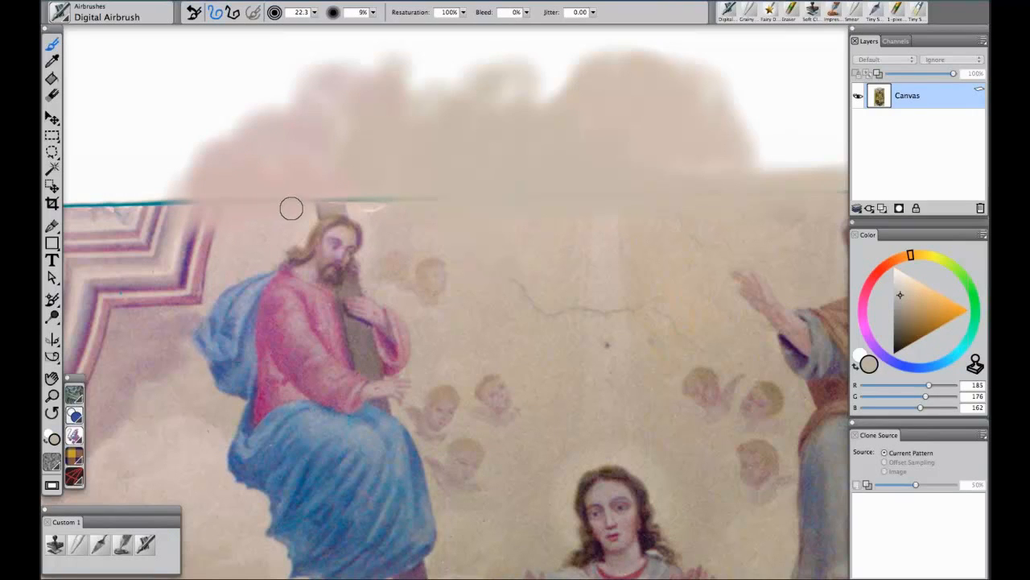
alt+click(294, 198)
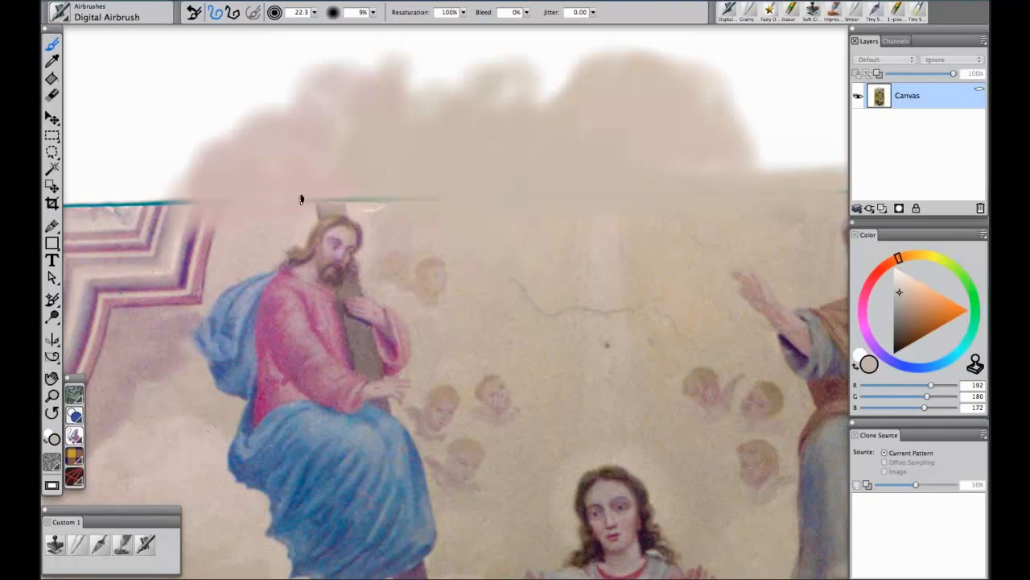
mouse_move(274, 144)
mouse_down()
mouse_move(291, 97)
mouse_move(279, 95)
mouse_move(252, 113)
mouse_move(314, 127)
mouse_up()
Cover the torn edge line beside the seated figure's head and extend the beige clouds outward using sampled background colors
alt+click(392, 211)
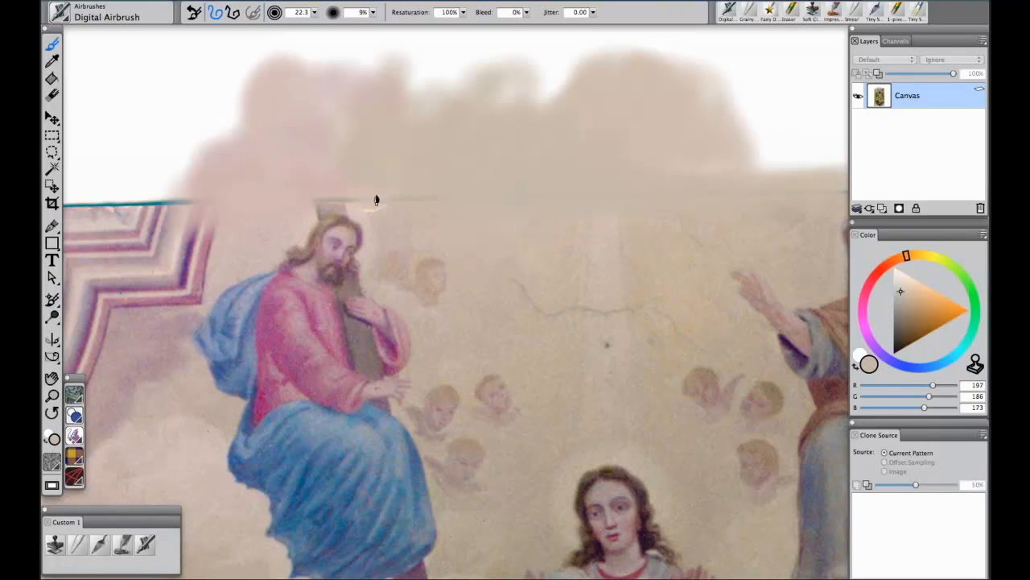
alt+click(757, 207)
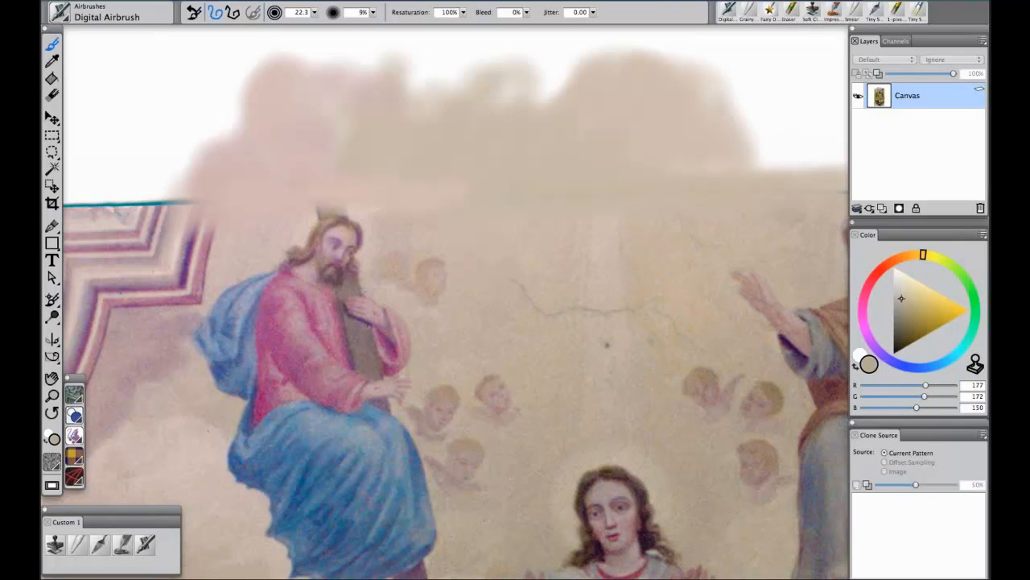
alt+click(519, 104)
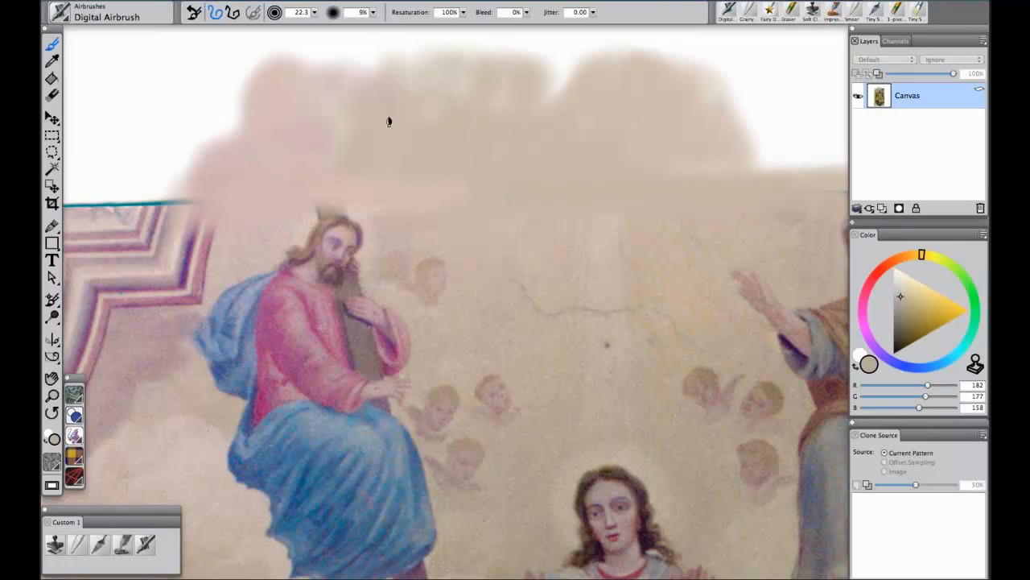
mouse_move(389, 122)
mouse_down()
mouse_move(568, 83)
mouse_move(350, 100)
mouse_move(294, 80)
mouse_move(220, 159)
mouse_move(145, 165)
mouse_up()
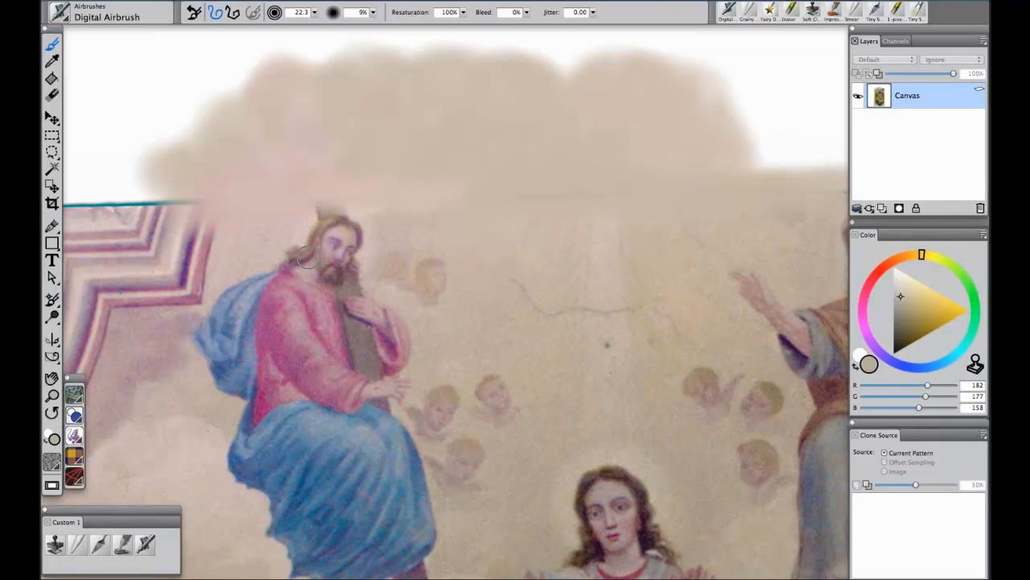
Paint the missing top of the cross above the seated figure in its sampled grey-brown, with the airbrush reduced to 11.3
alt+click(365, 331)
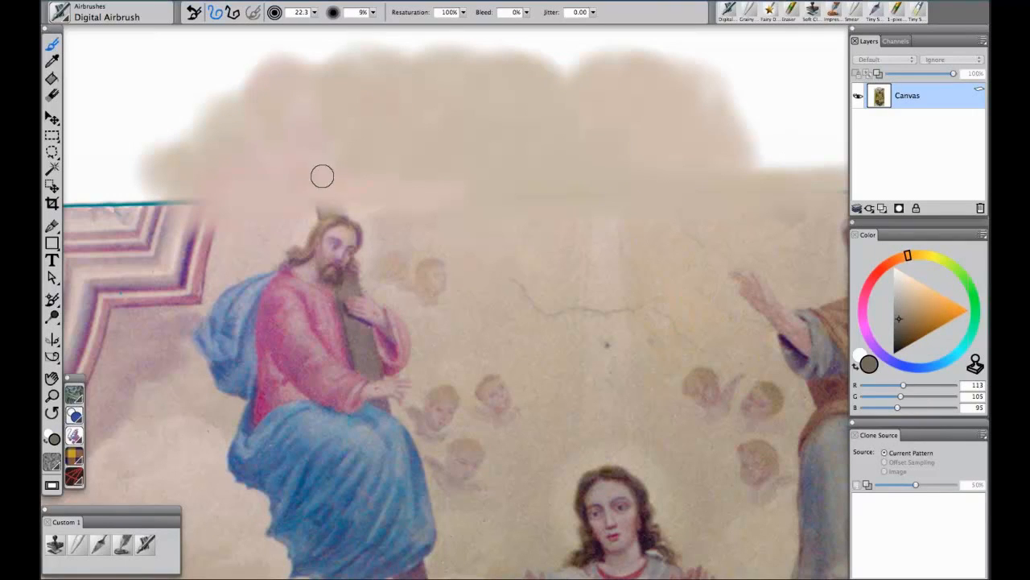
key(bracketleft)
key(bracketleft)
key(bracketleft)
key(bracketleft)
mouse_move(317, 180)
mouse_down()
mouse_move(313, 152)
mouse_move(335, 208)
mouse_move(311, 156)
mouse_move(320, 201)
mouse_move(325, 160)
mouse_move(308, 123)
mouse_move(327, 196)
mouse_move(305, 172)
mouse_move(357, 145)
mouse_move(285, 166)
mouse_move(332, 152)
mouse_up()
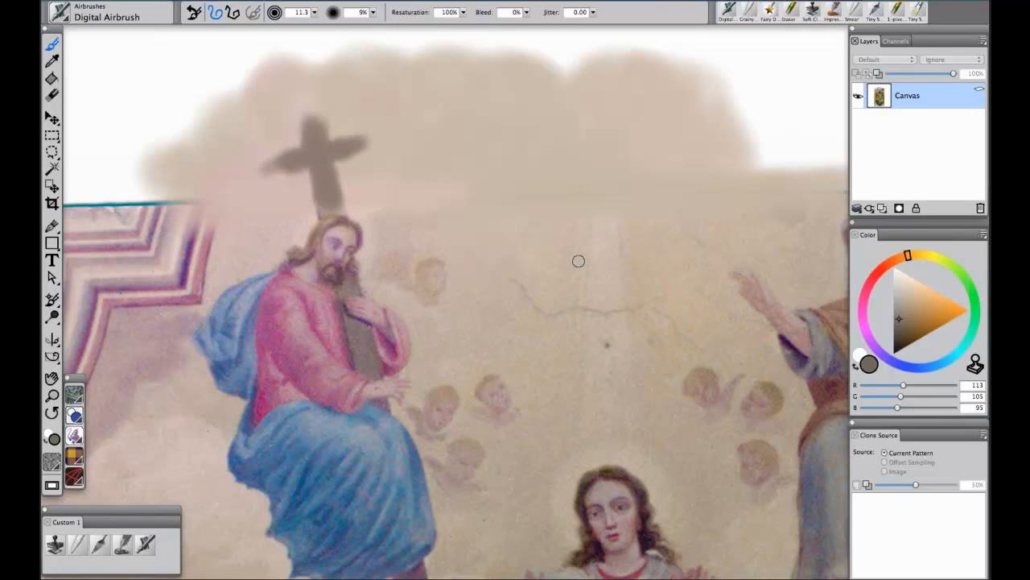
Examine the wooden cross held by the kneeling old man as a reference for the missing one
drag(733, 246, 375, 191)
mouse_move(372, 361)
mouse_down()
mouse_move(360, 340)
mouse_move(356, 75)
mouse_up()
drag(363, 305, 363, 116)
drag(537, 254, 505, 129)
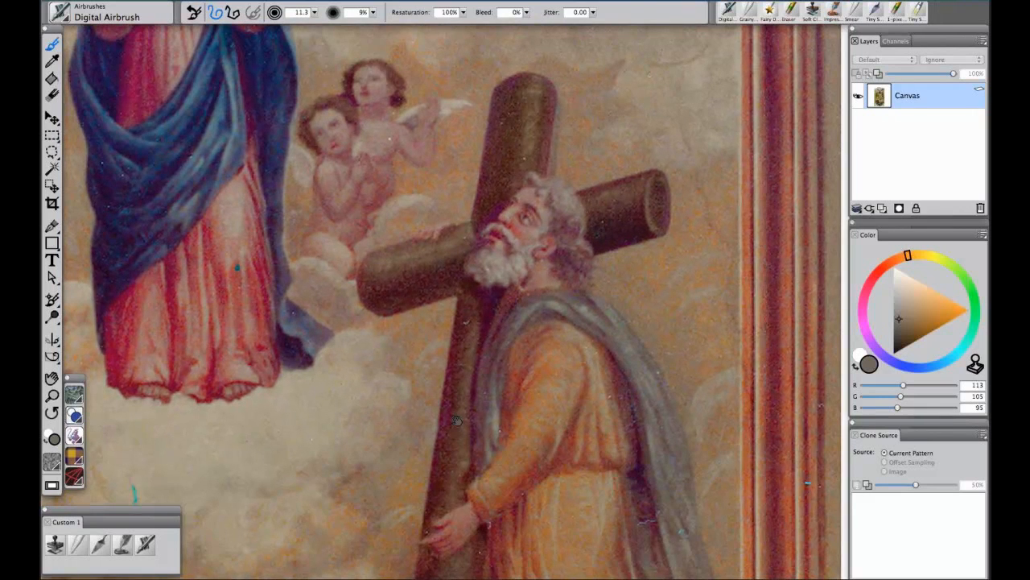
drag(457, 414, 477, 278)
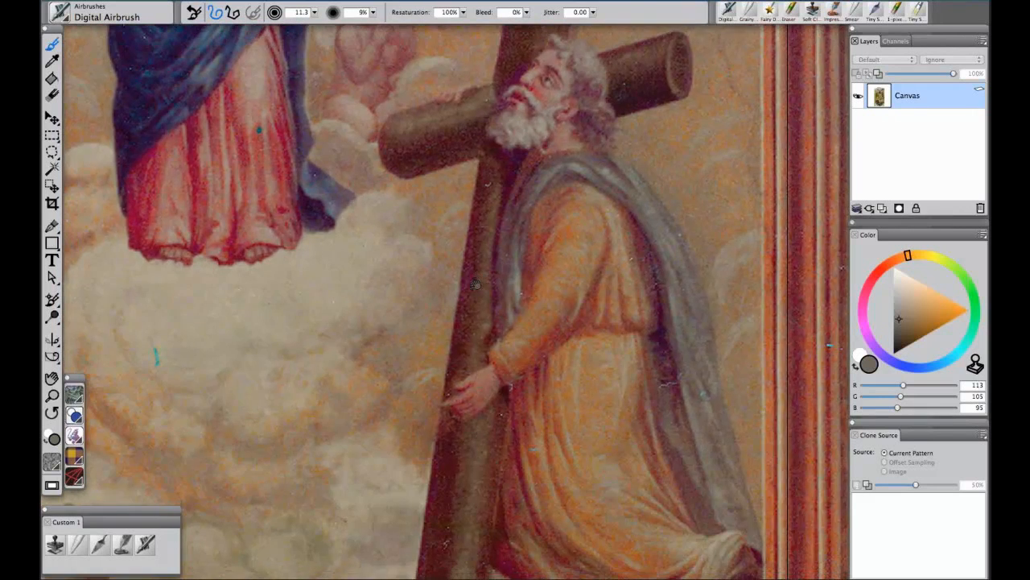
drag(511, 233, 524, 345)
drag(338, 250, 644, 499)
drag(383, 258, 553, 400)
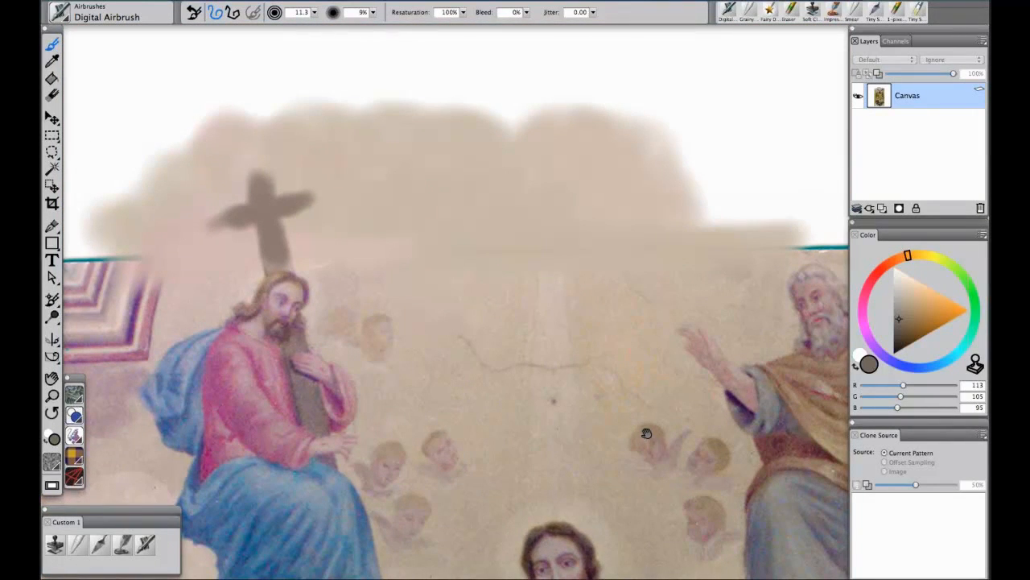
Blend the grain along the upper folds of the seated figure's blue robe with the Grainy Water blender
drag(649, 437, 644, 431)
scroll(617, 308, down, 5)
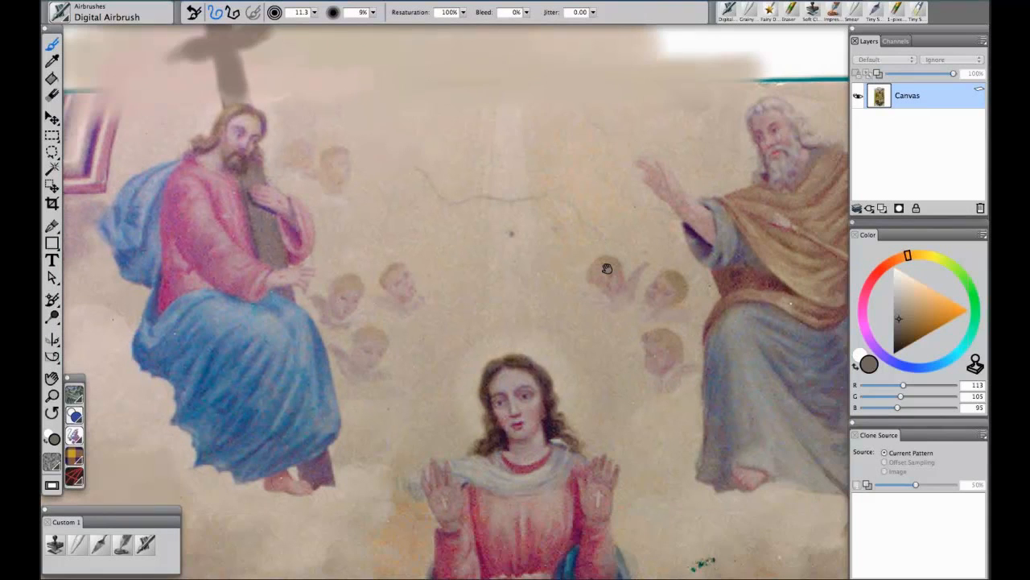
drag(607, 267, 707, 174)
key(super+plus)
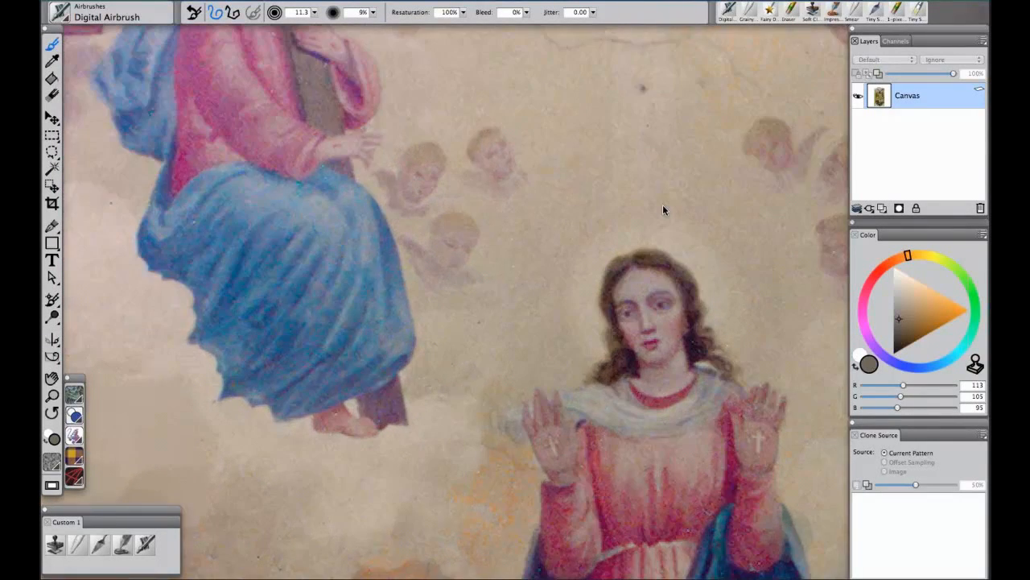
key(super+plus)
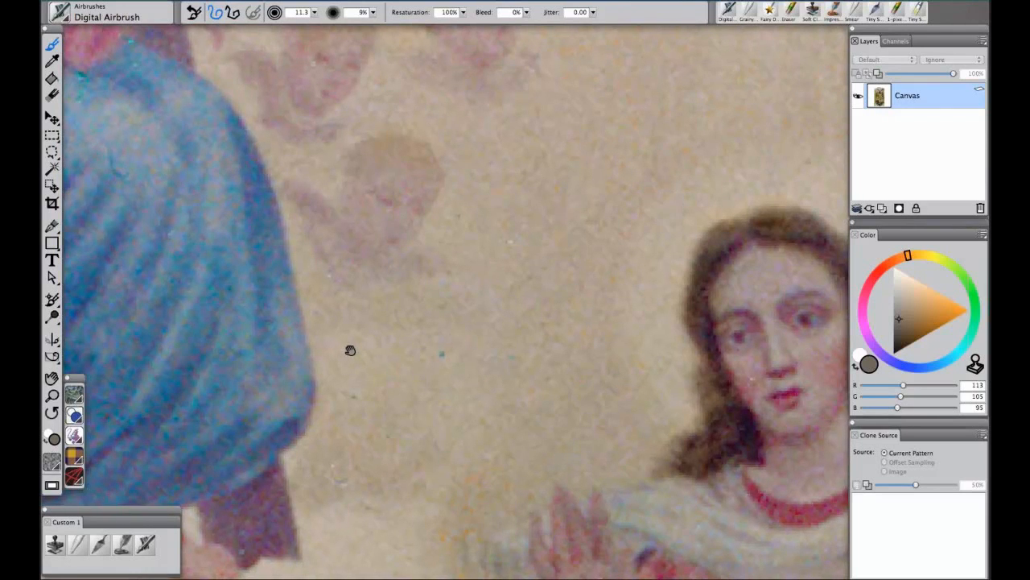
drag(363, 350, 631, 319)
mouse_move(378, 302)
mouse_down()
mouse_move(524, 325)
mouse_move(553, 398)
mouse_up()
key(bracketleft)
key(bracketleft)
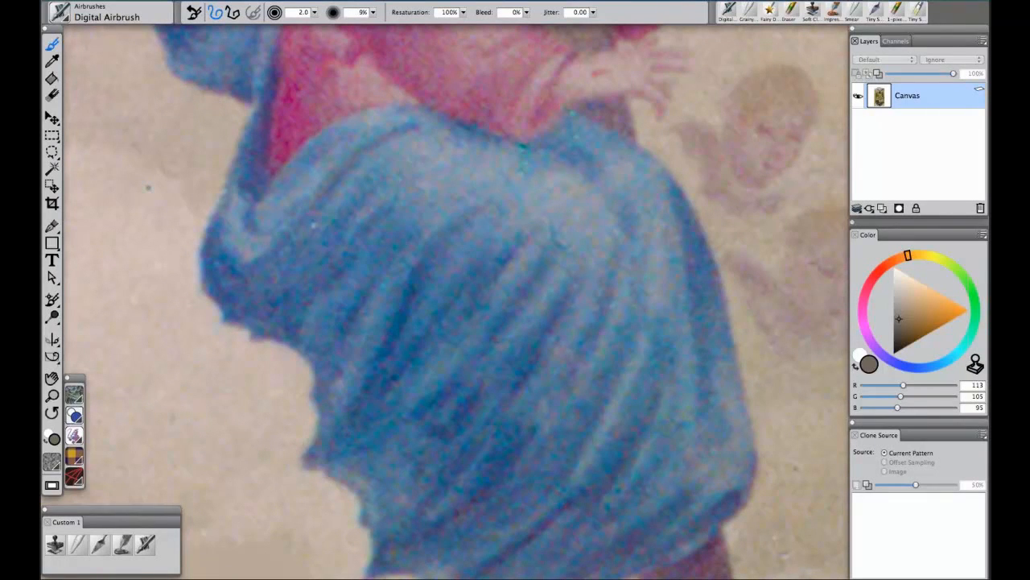
click(78, 544)
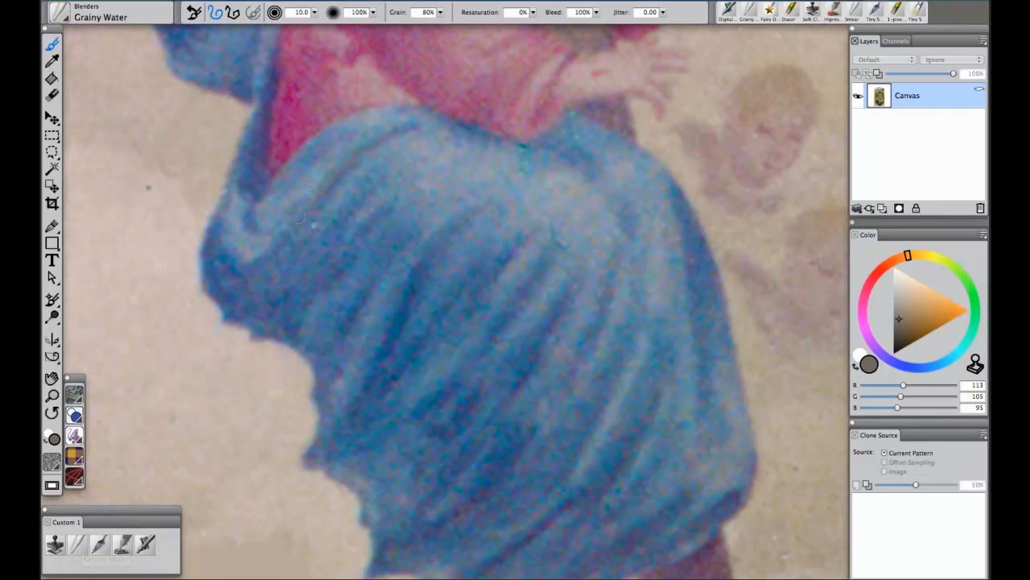
mouse_move(301, 198)
mouse_down()
mouse_move(394, 142)
mouse_move(433, 144)
mouse_move(391, 159)
mouse_move(337, 200)
mouse_up()
mouse_move(351, 138)
mouse_down()
mouse_move(266, 224)
mouse_move(253, 217)
mouse_up()
mouse_move(307, 174)
mouse_down()
mouse_move(387, 126)
mouse_move(314, 156)
mouse_move(375, 123)
mouse_move(440, 113)
mouse_up()
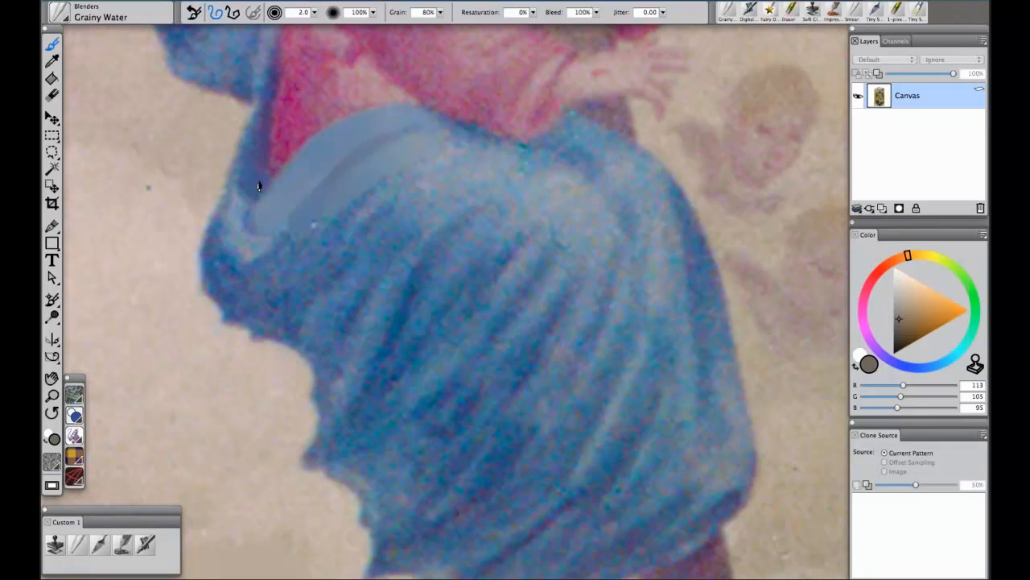
Smooth the blue robe's narrow side fold and its curved outer edge with Grainy Water at size 2
drag(256, 125, 246, 161)
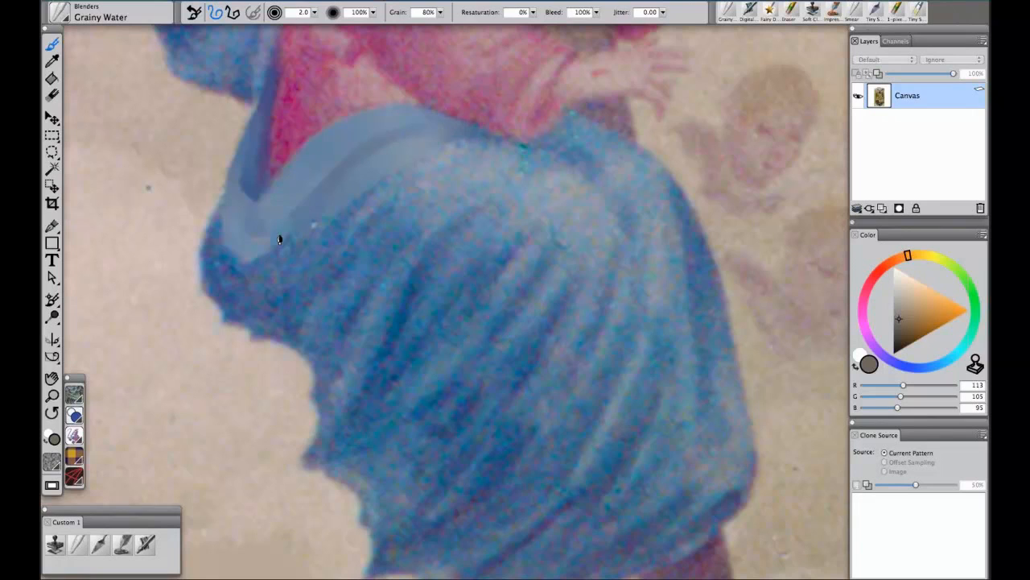
drag(249, 258, 268, 254)
mouse_move(219, 274)
mouse_down()
mouse_move(215, 237)
mouse_move(232, 269)
mouse_move(273, 264)
mouse_move(228, 256)
mouse_move(303, 250)
mouse_up()
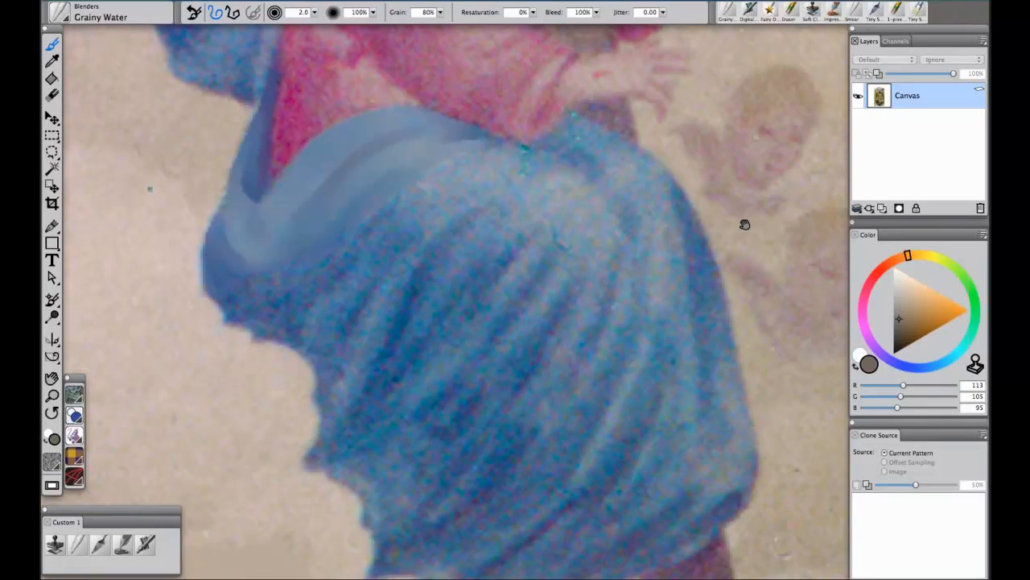
Smooth the edge between the central woman's blue mantle and the background, and inspect the painted artist's signature
drag(745, 224, 161, 161)
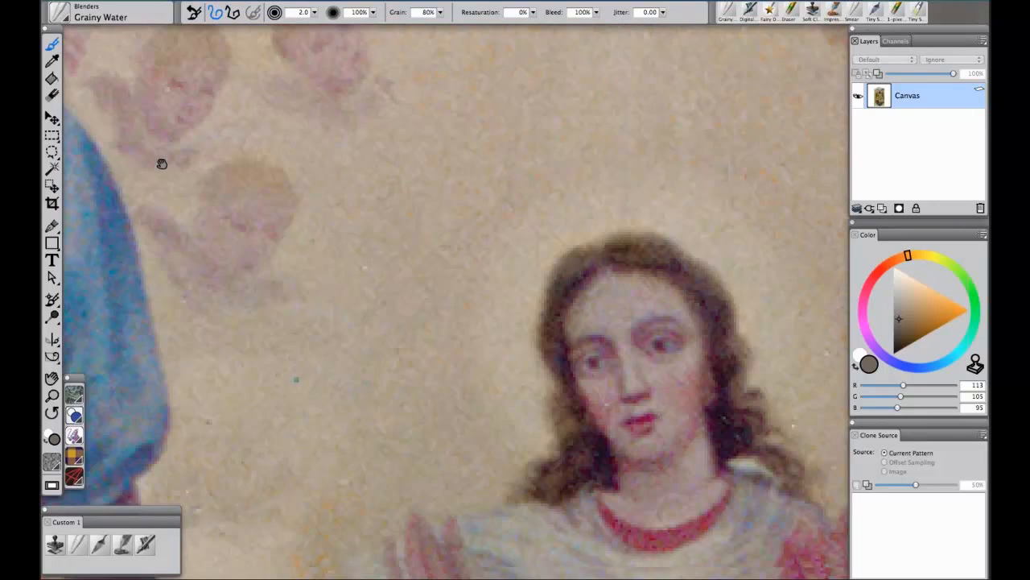
drag(617, 349, 540, 312)
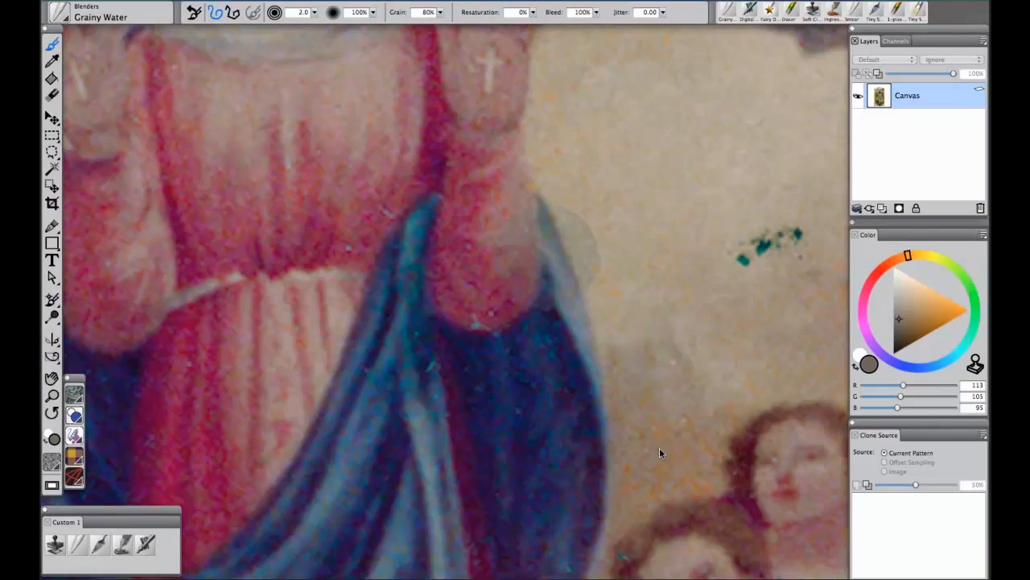
drag(678, 473, 673, 468)
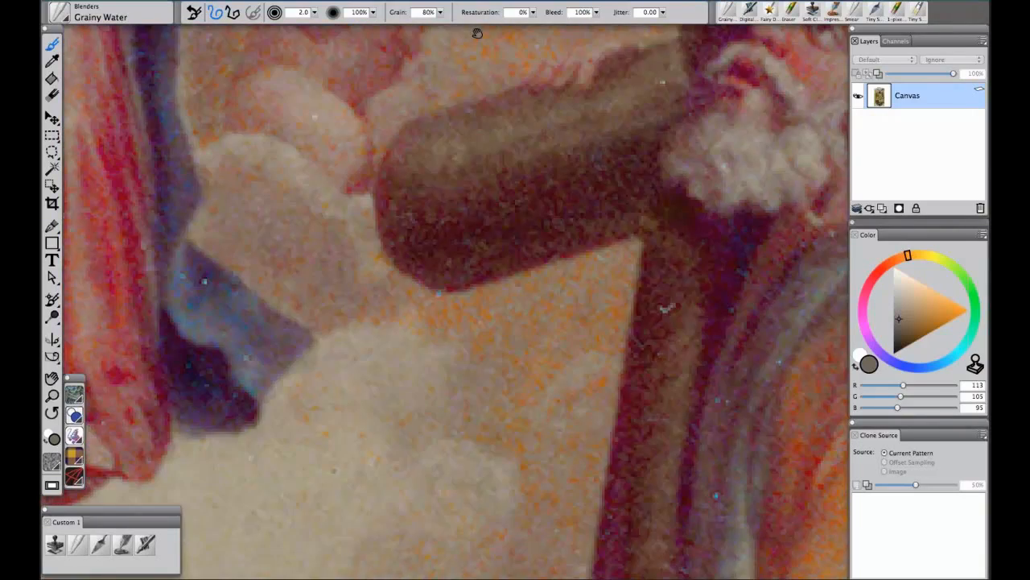
drag(665, 301, 656, 272)
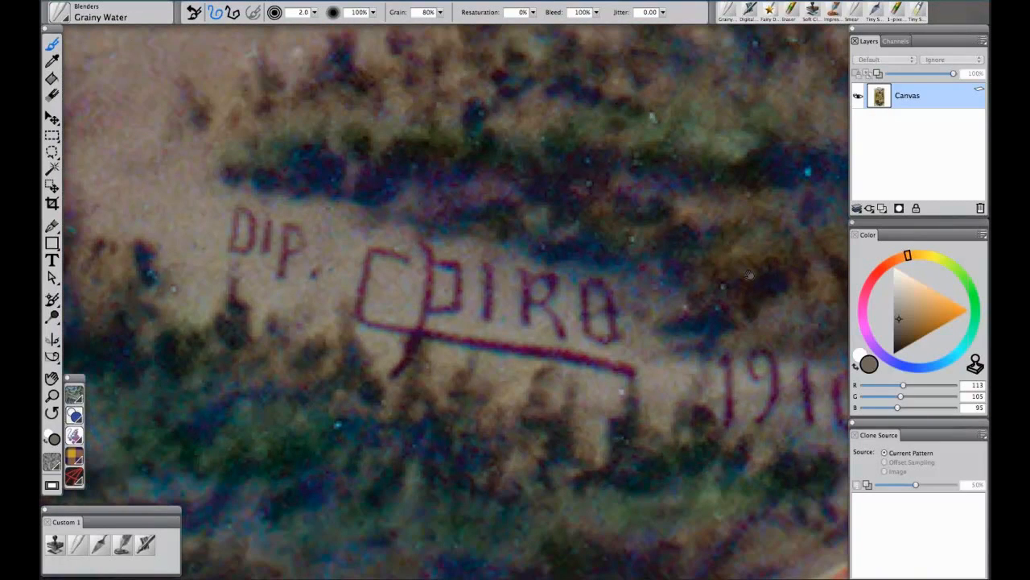
Examine the painted signature, the date and the surrounding grass at the foot of the painting
drag(748, 275, 588, 212)
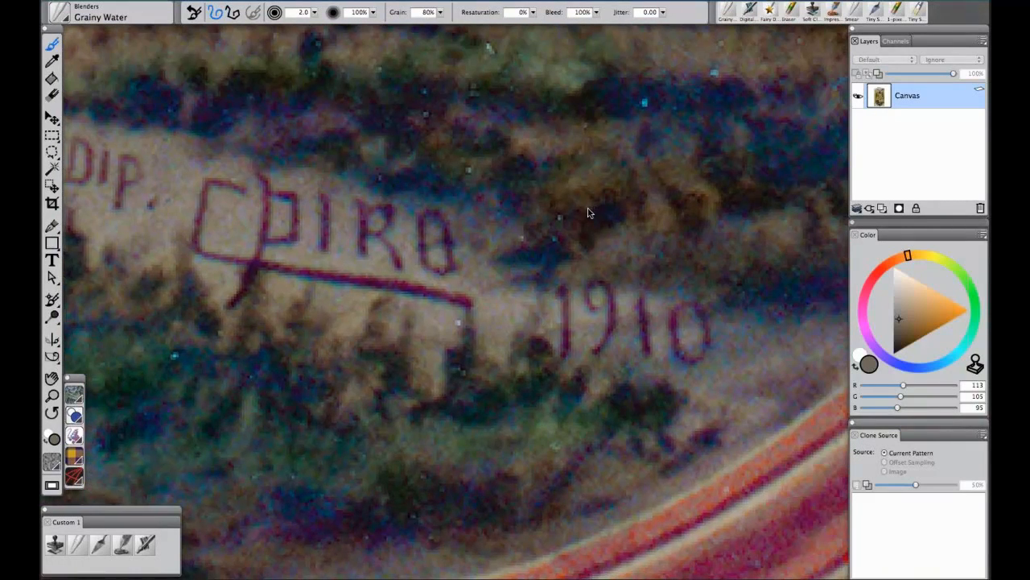
drag(586, 204, 559, 362)
key(super+minus)
key(super+minus)
key(super+minus)
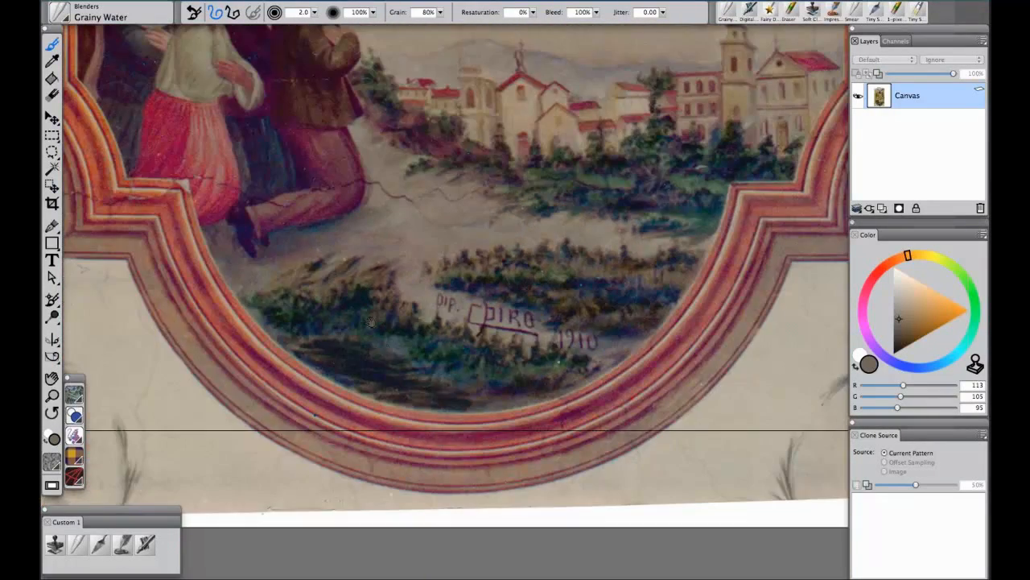
Smooth the grain in the bearded kneeling man's hair, beard and neck with the Grainy Water blender at size 2
drag(398, 340, 557, 548)
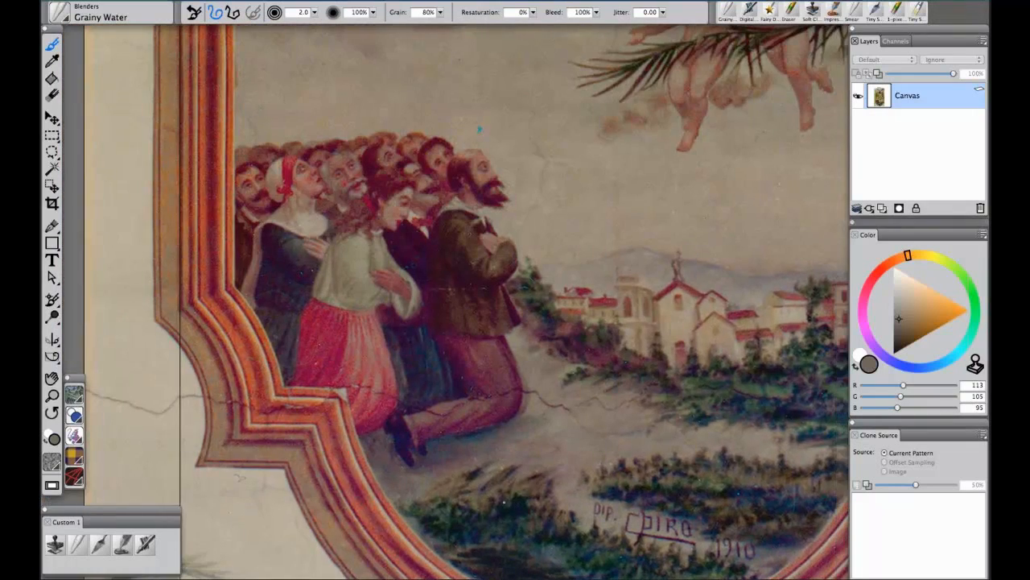
key(super+equal)
key(super+equal)
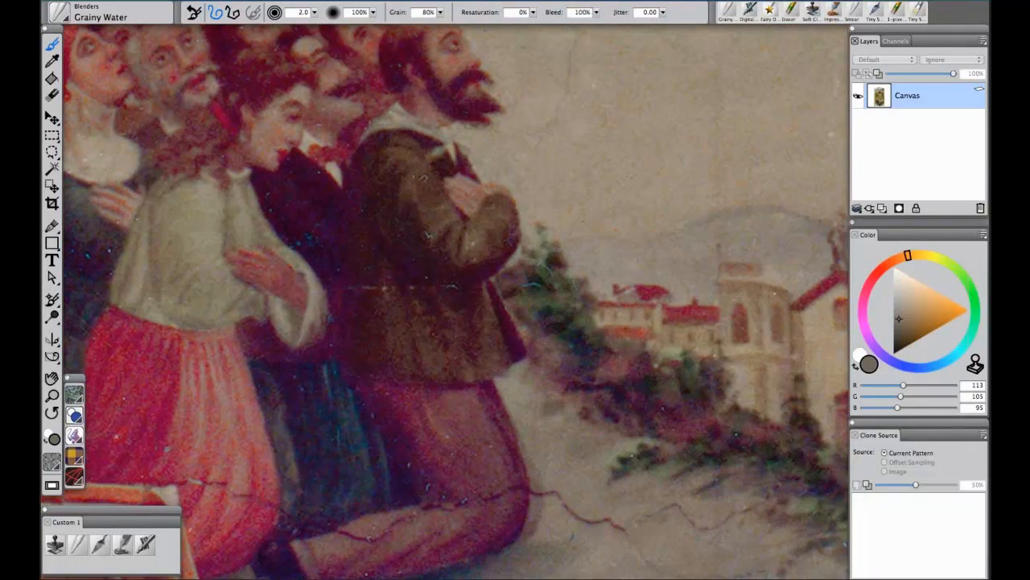
key(super+equal)
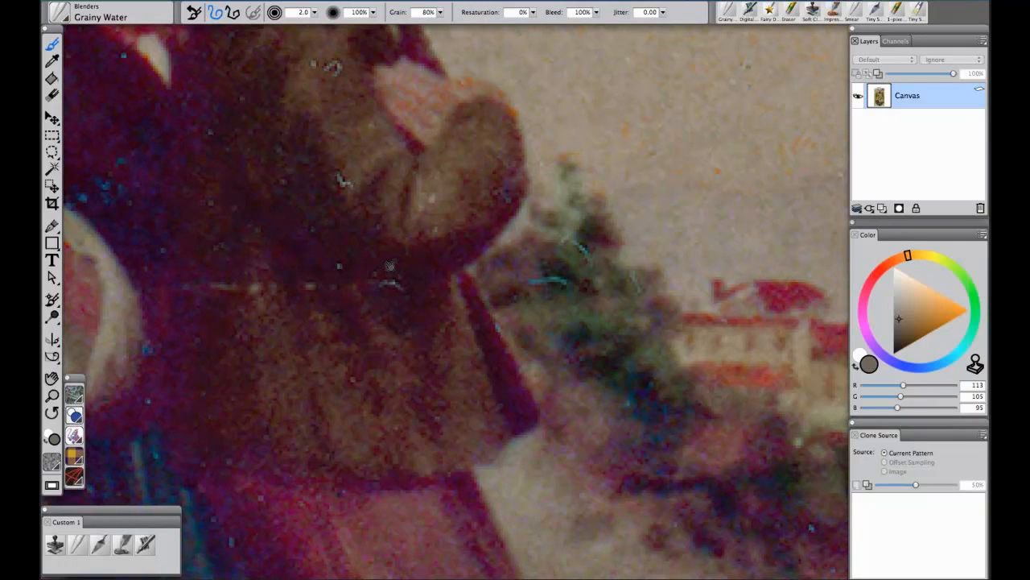
drag(394, 271, 590, 522)
drag(323, 215, 249, 335)
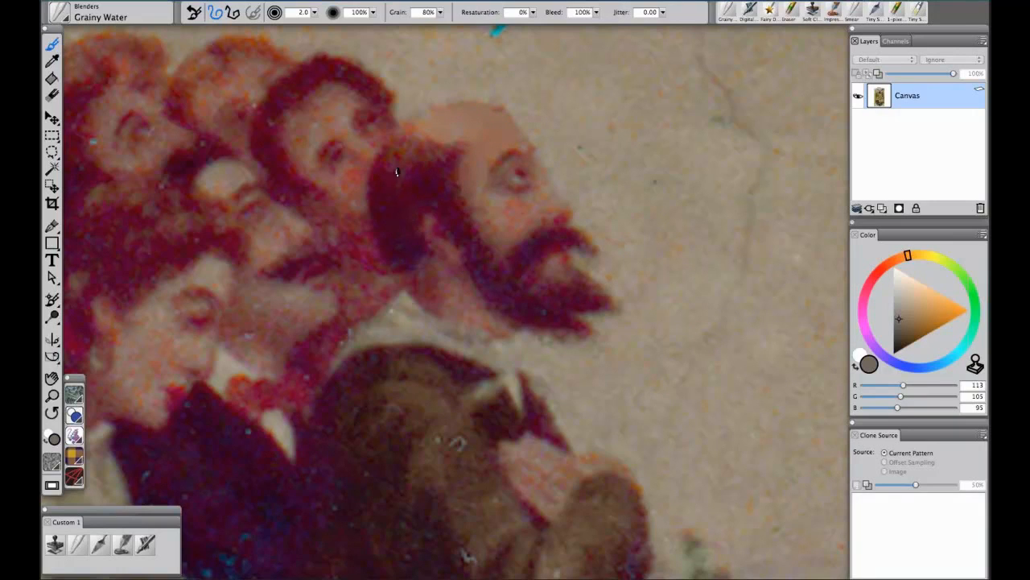
drag(437, 145, 461, 160)
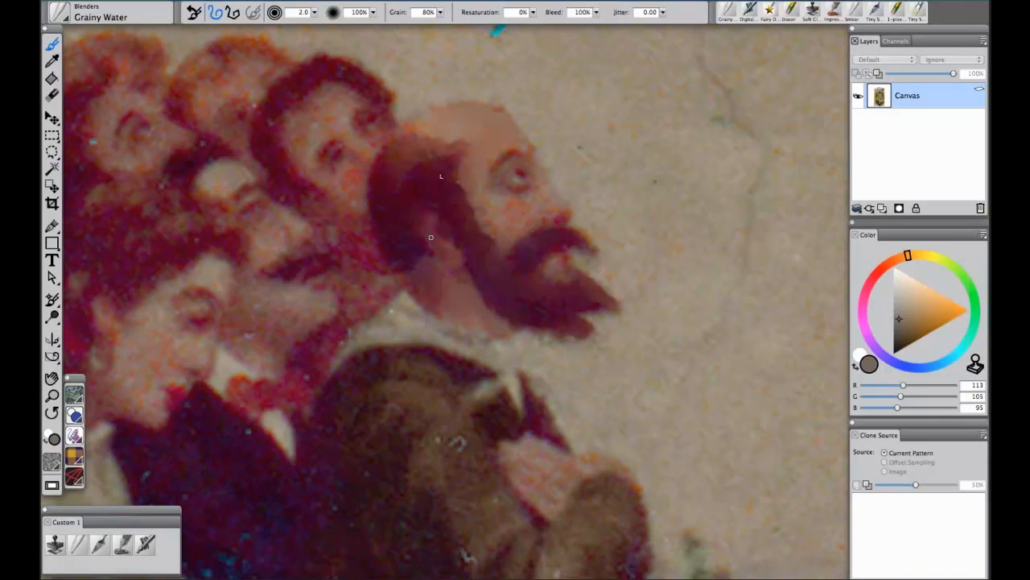
Add a new layer above the canvas and set its composite method to Color
click(881, 209)
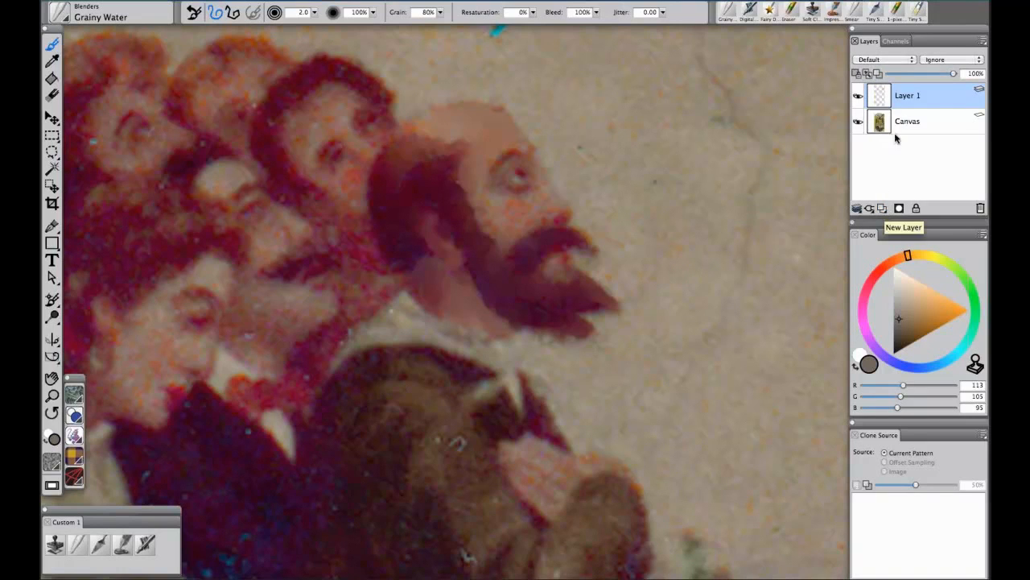
click(913, 62)
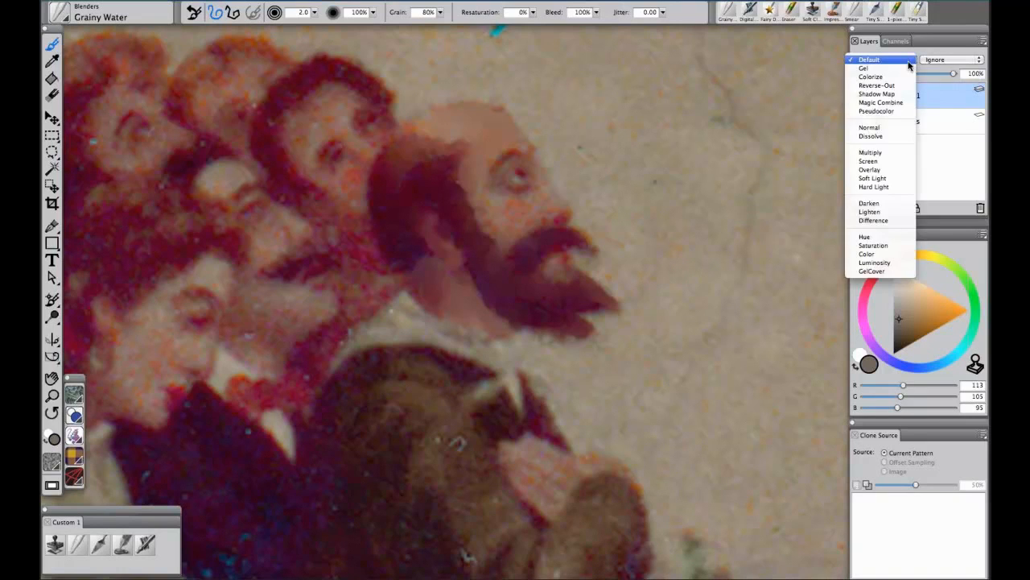
click(867, 254)
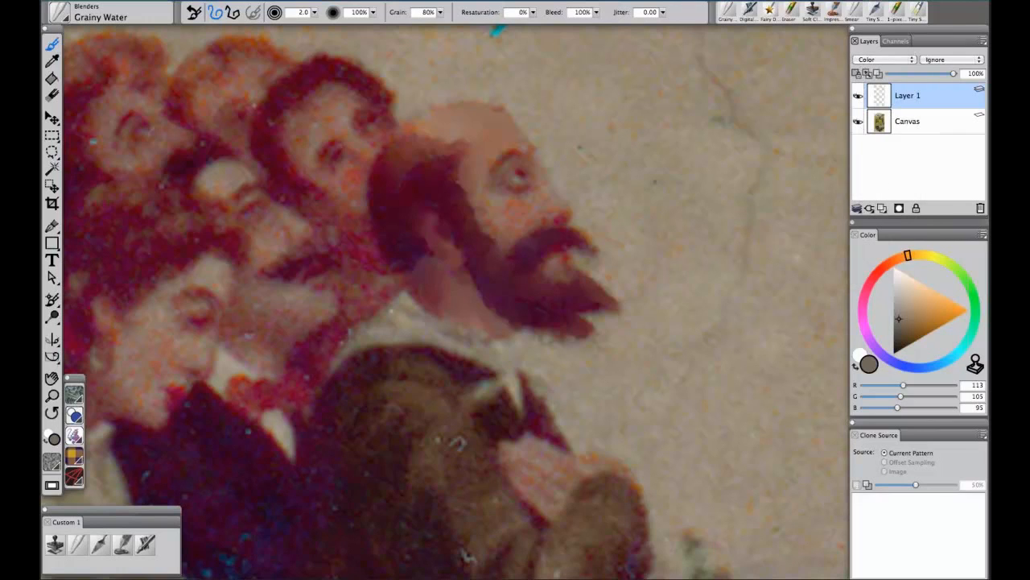
Paint dark teal (RGB 6, 82, 73) over the overly red shadows around the crowd's faces and collars with the Digital Airbrush
click(147, 544)
drag(953, 360, 915, 342)
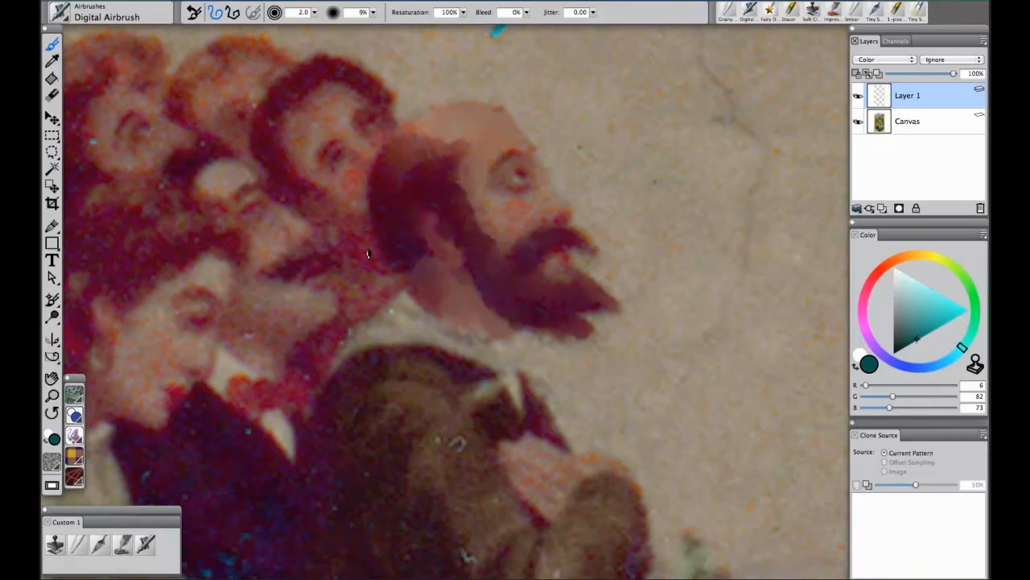
mouse_move(373, 265)
mouse_down()
mouse_move(360, 238)
mouse_move(373, 230)
mouse_up()
mouse_move(345, 334)
mouse_down()
mouse_move(301, 386)
mouse_move(294, 380)
mouse_up()
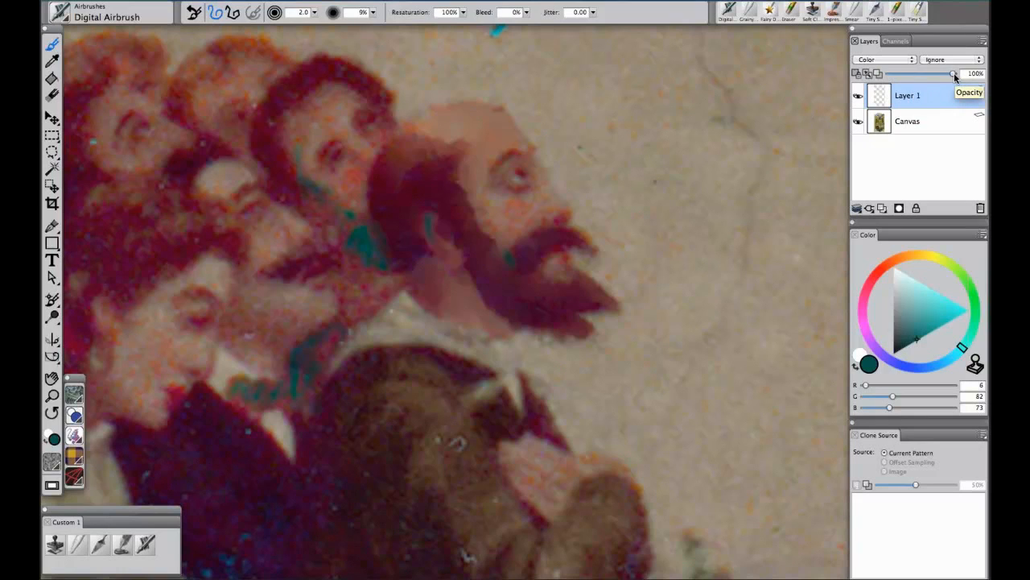
Lower the color-correction layer's opacity to 43% and drop it onto the canvas
mouse_move(954, 74)
mouse_down()
mouse_move(892, 75)
mouse_move(917, 77)
mouse_up()
click(278, 3)
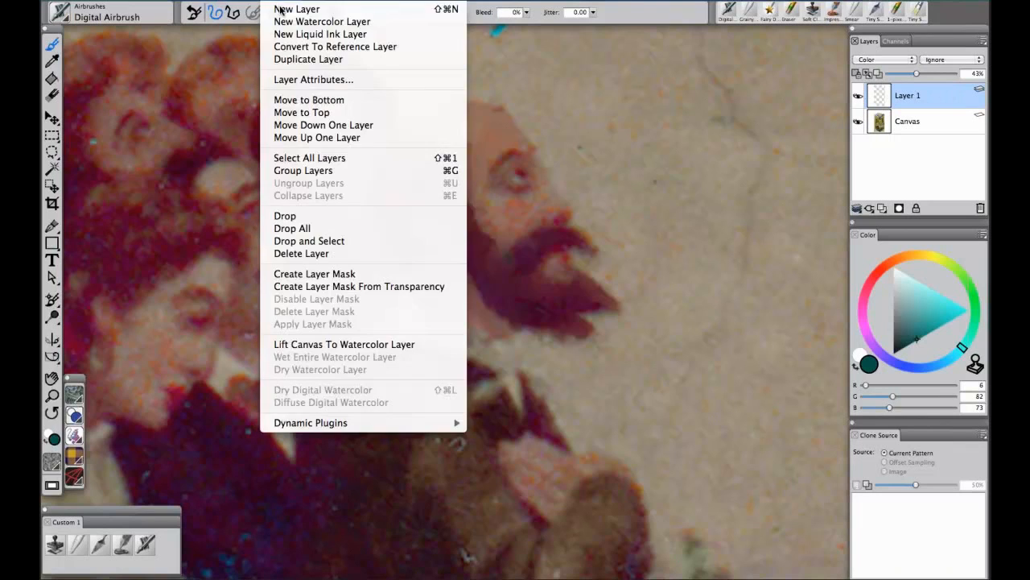
click(284, 216)
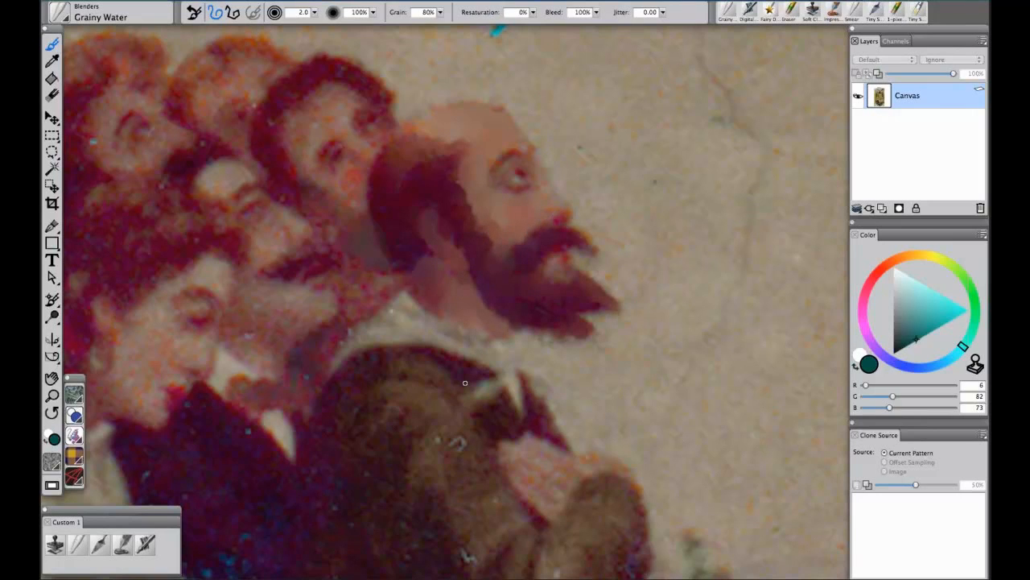
Review the painting from the kneeling crowd and village up to the figures seated in the clouds
key(super+minus)
key(super+minus)
key(super+minus)
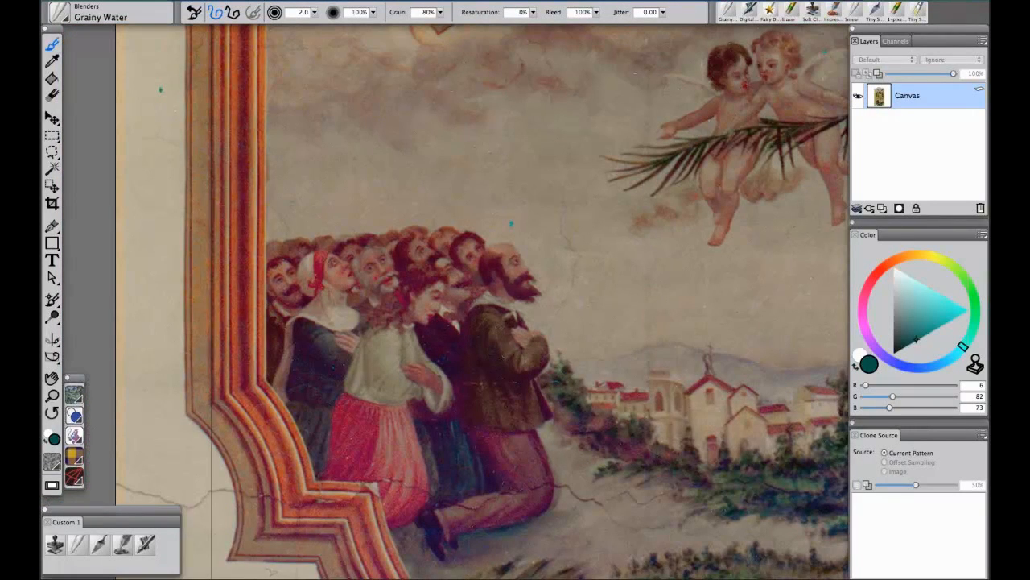
drag(607, 437, 505, 246)
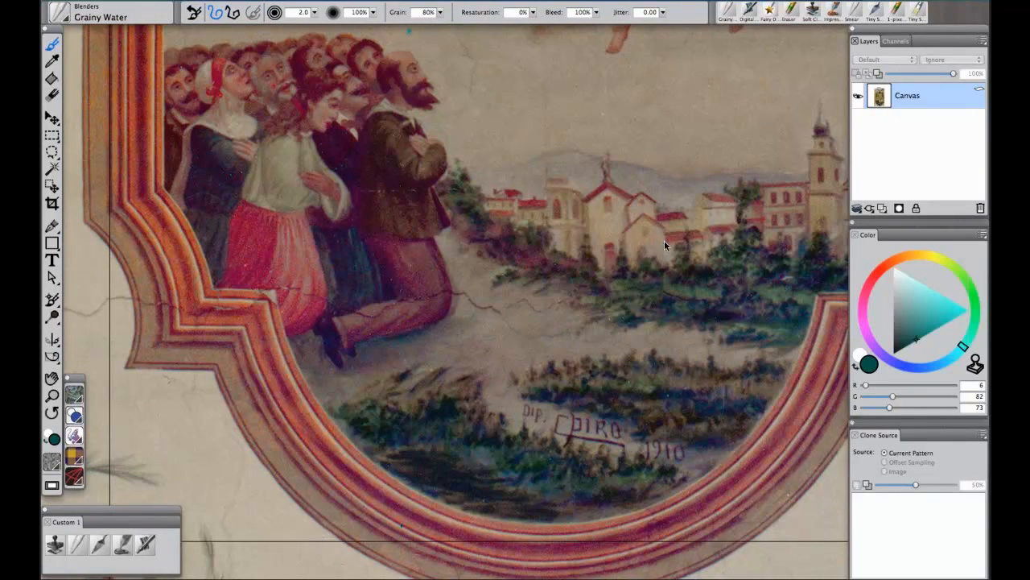
drag(660, 255, 503, 523)
drag(511, 324, 555, 499)
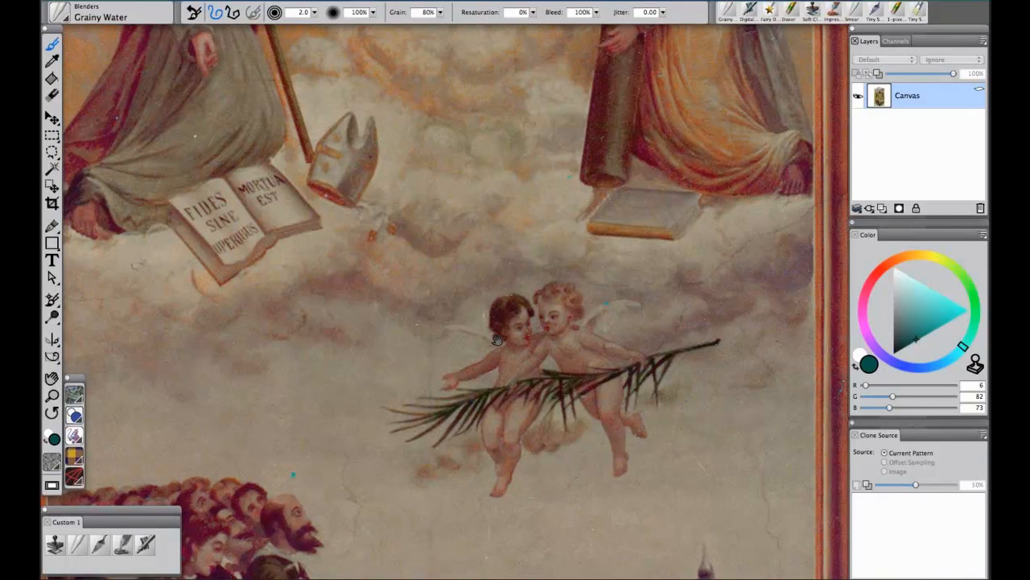
drag(478, 209, 521, 401)
drag(520, 340, 524, 483)
drag(543, 219, 548, 418)
drag(570, 326, 561, 504)
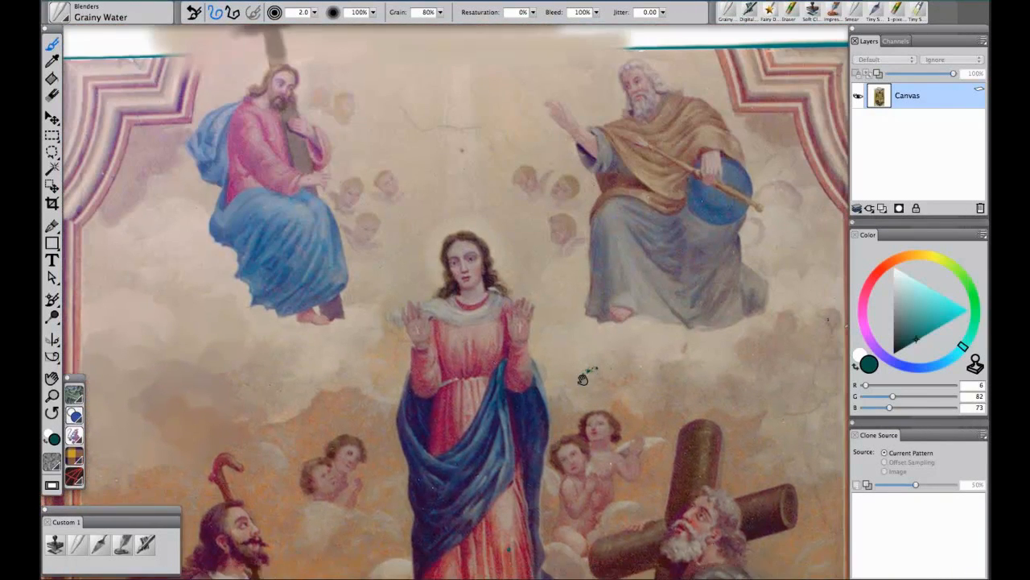
Close JCzLIBERA_01.psd and LIBERA 4X8,5+20INTORNO.psd without saving their changes
click(533, 1)
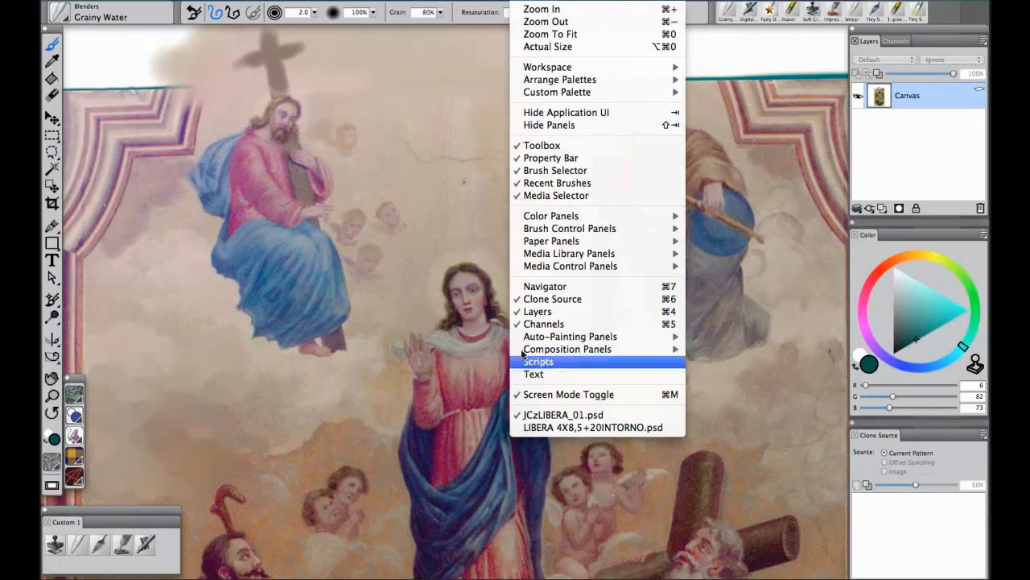
click(554, 417)
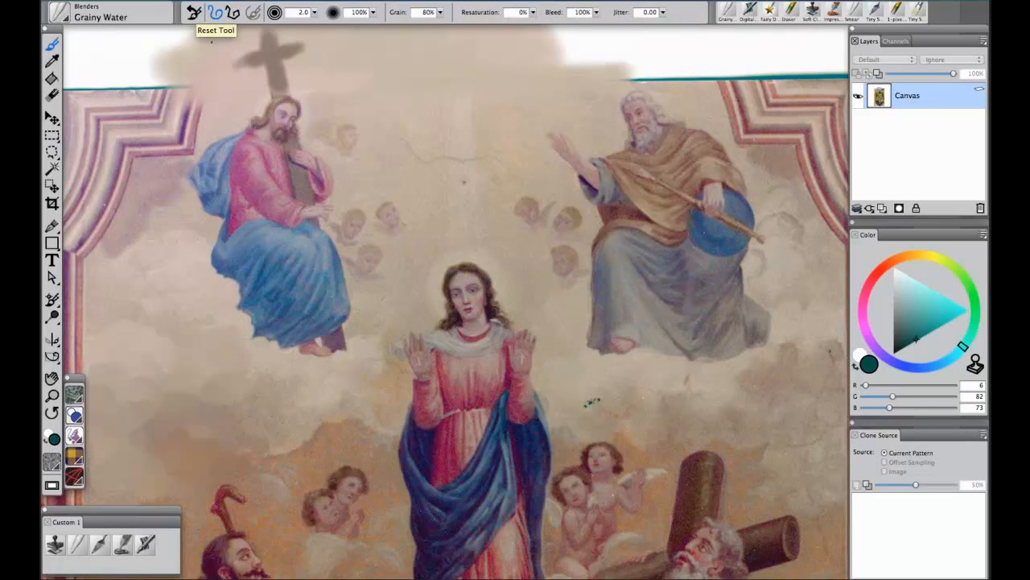
key(super+w)
click(470, 209)
key(super+w)
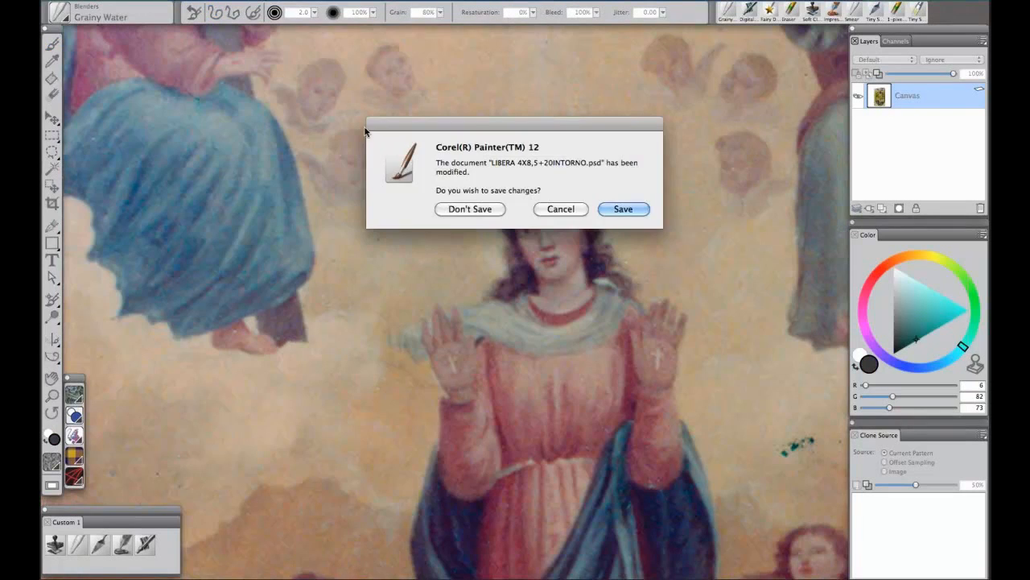
click(471, 210)
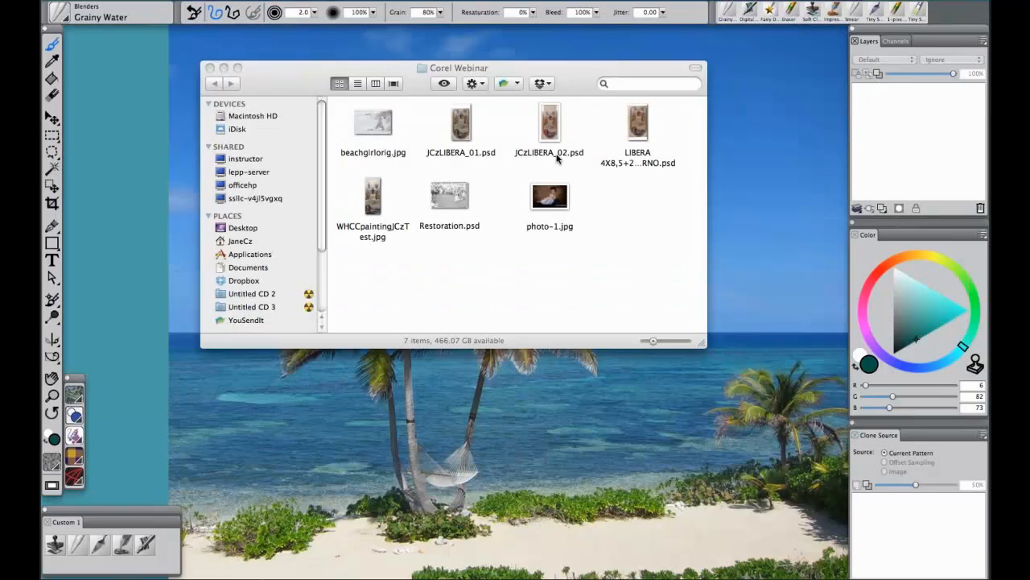
Open JCzLIBERA_02.psd from the Corel Webinar folder in Corel Painter
click(549, 125)
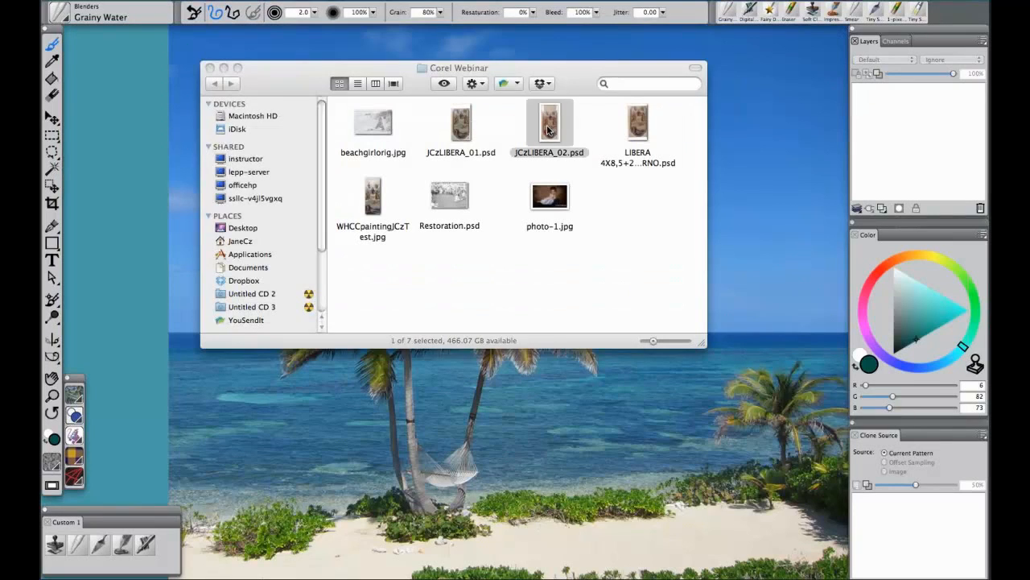
mouse_move(548, 125)
mouse_down()
mouse_move(416, 260)
mouse_move(215, 566)
mouse_move(287, 561)
mouse_move(219, 560)
mouse_up()
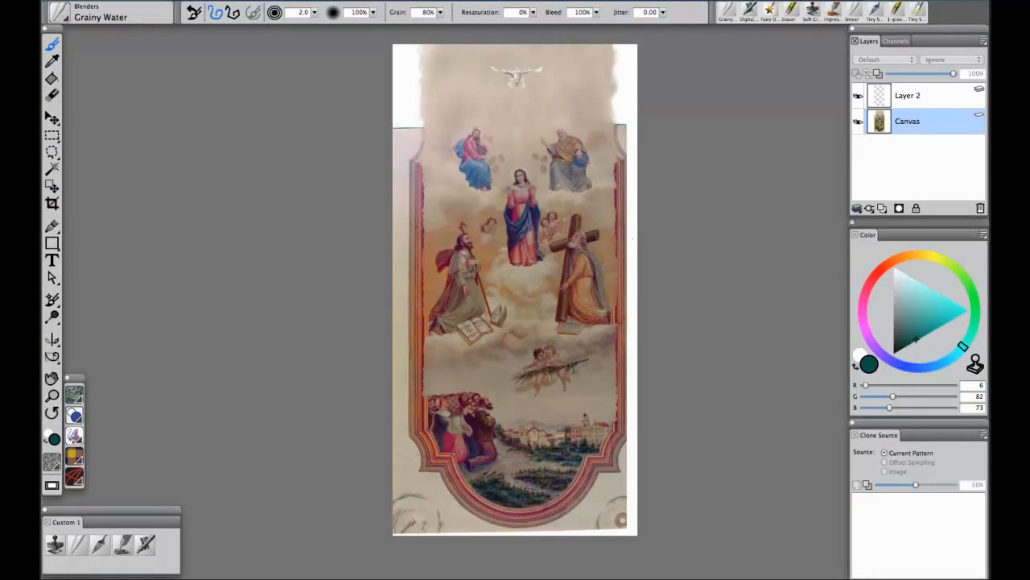
Examine the repainted clouds between the two kneeling saints and above the cherubs holding the palm branch
key(super+plus)
key(super+plus)
key(super+plus)
key(super+plus)
key(super+plus)
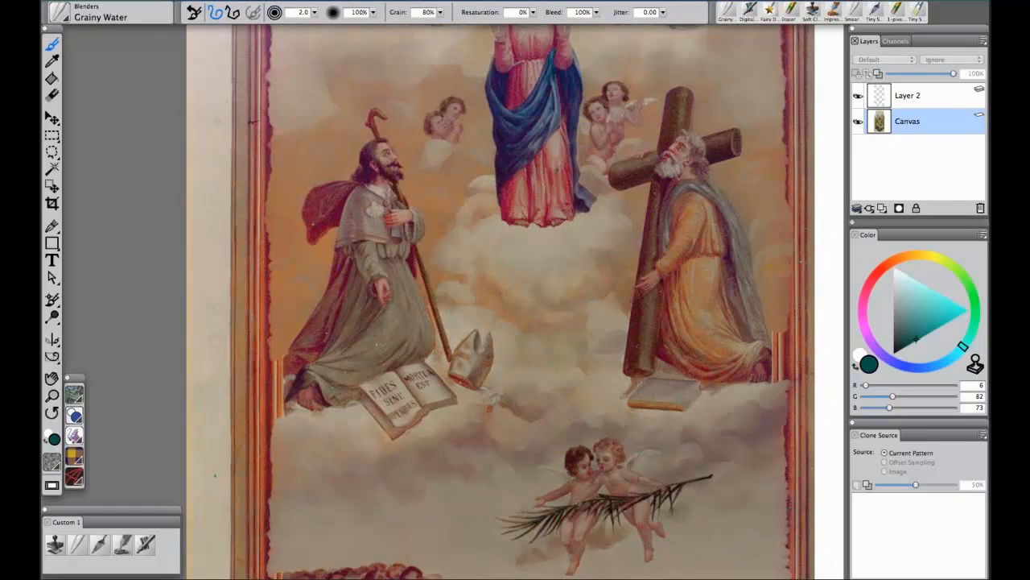
key(super+plus)
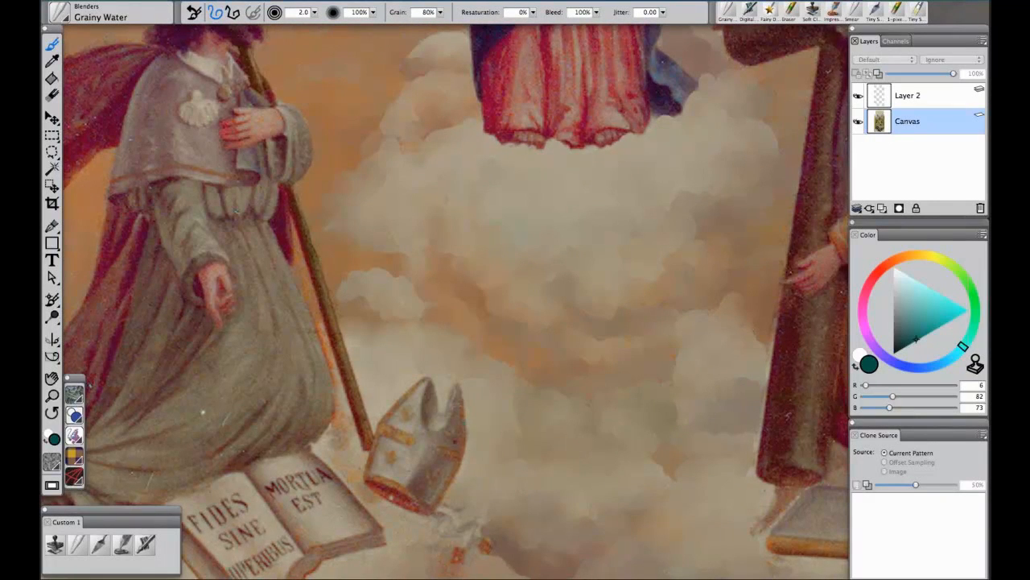
drag(486, 368, 383, 268)
drag(462, 294, 391, 237)
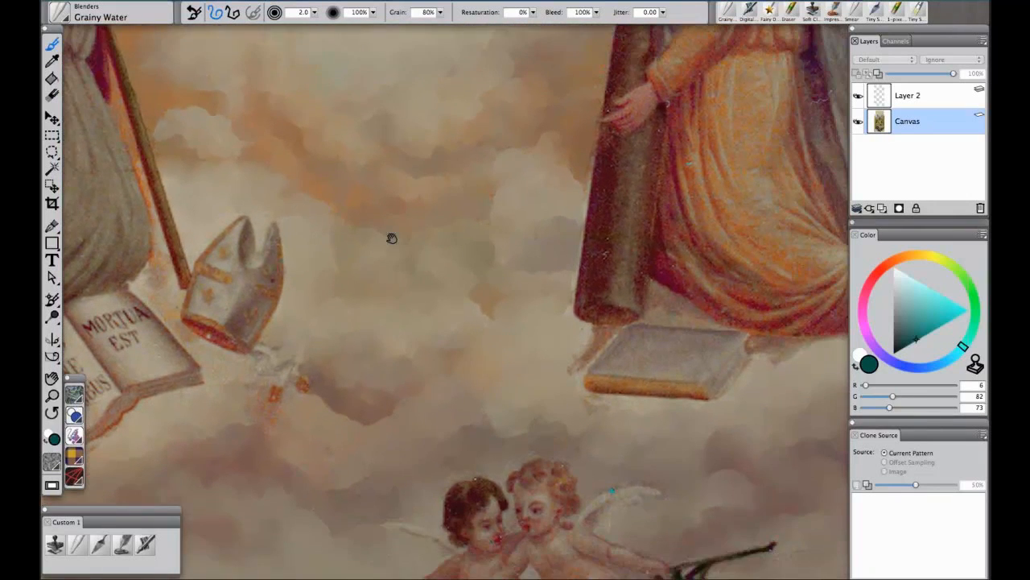
drag(409, 379, 384, 325)
key(super+plus)
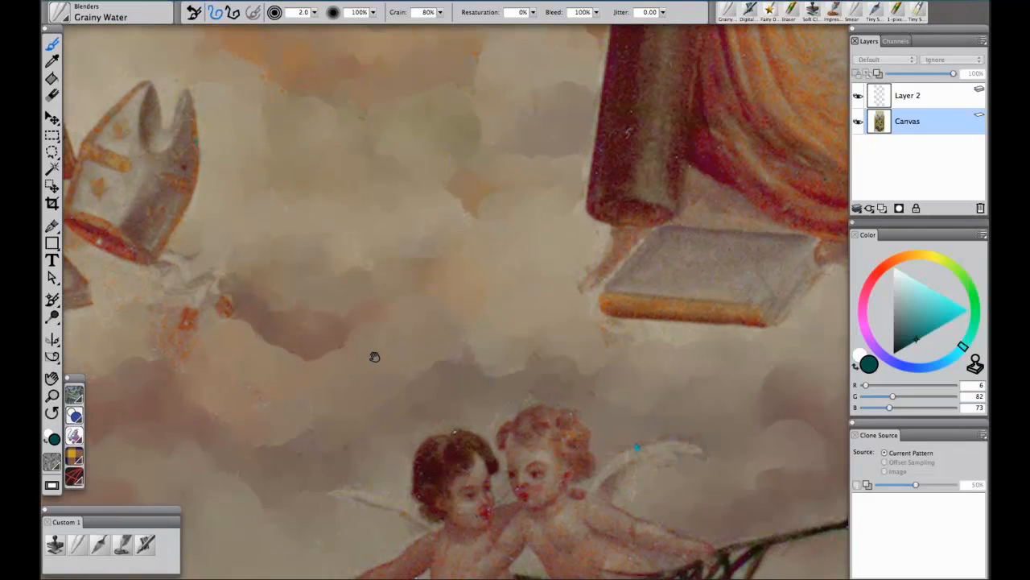
drag(373, 356, 469, 380)
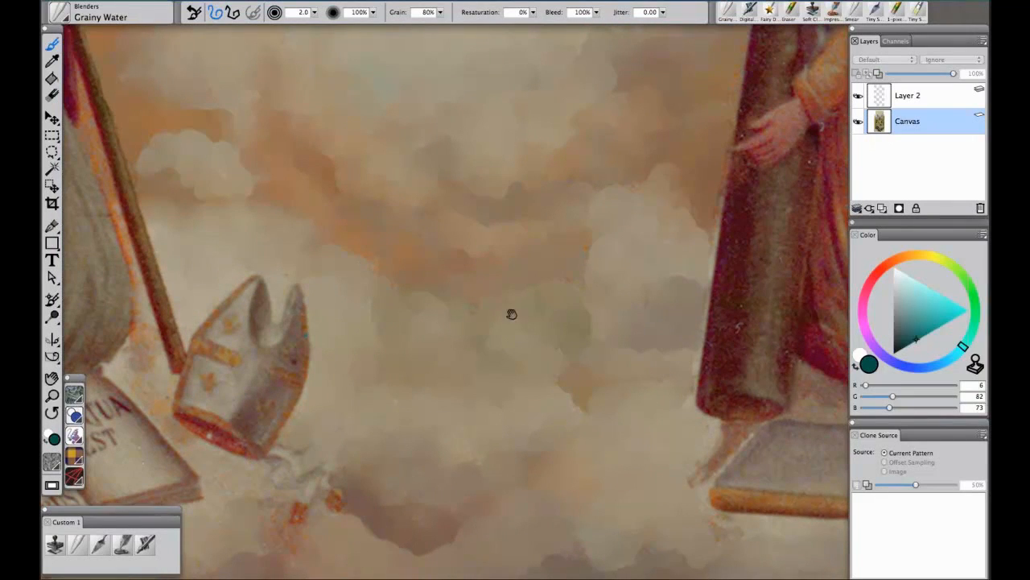
Examine the repainted sky and clouds around the central woman, the cherubs and the seated figures, up to the dove
drag(359, 168, 458, 499)
drag(462, 244, 556, 426)
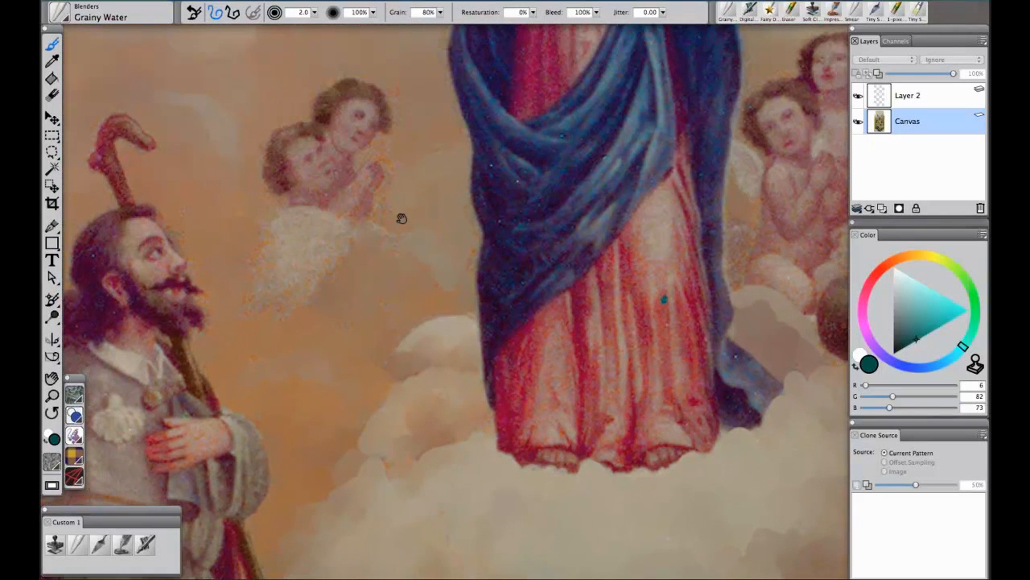
drag(375, 405, 531, 368)
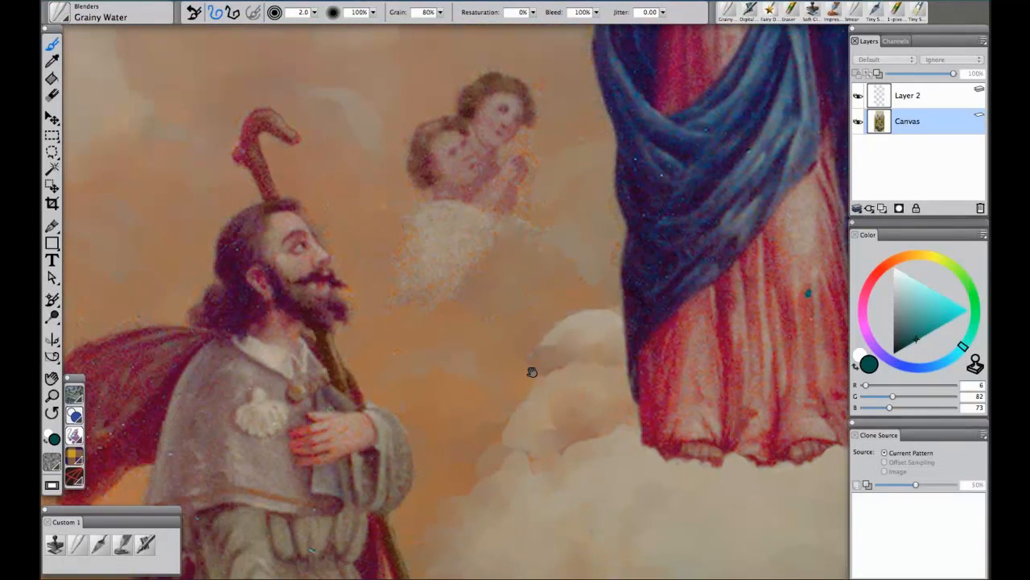
drag(694, 406, 298, 452)
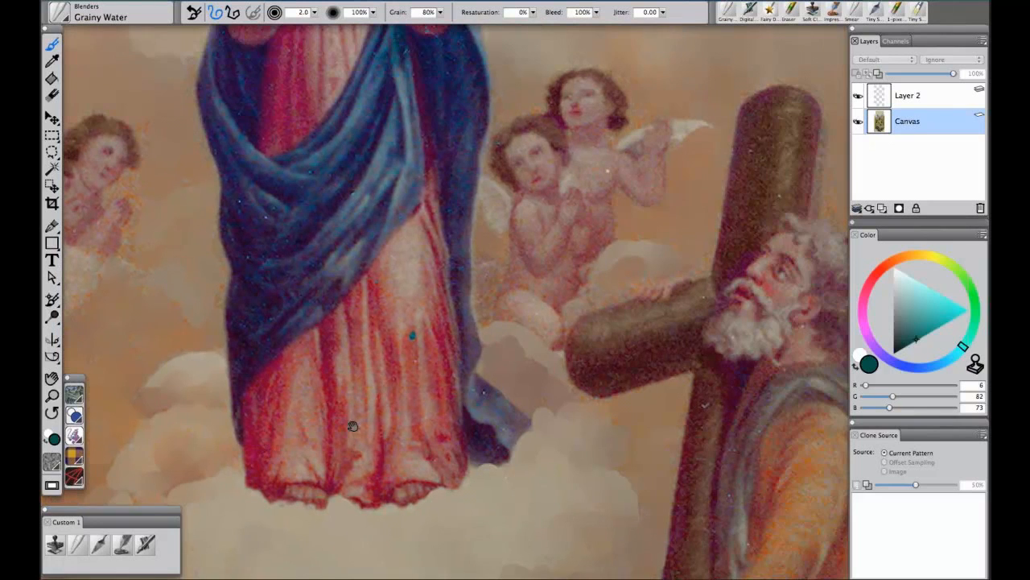
drag(388, 201, 461, 536)
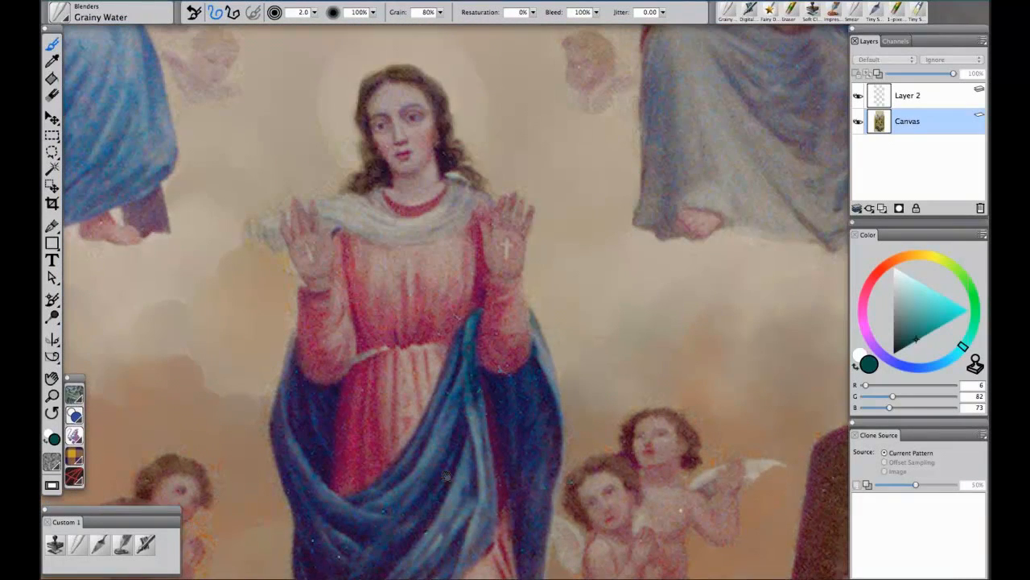
drag(477, 238, 479, 485)
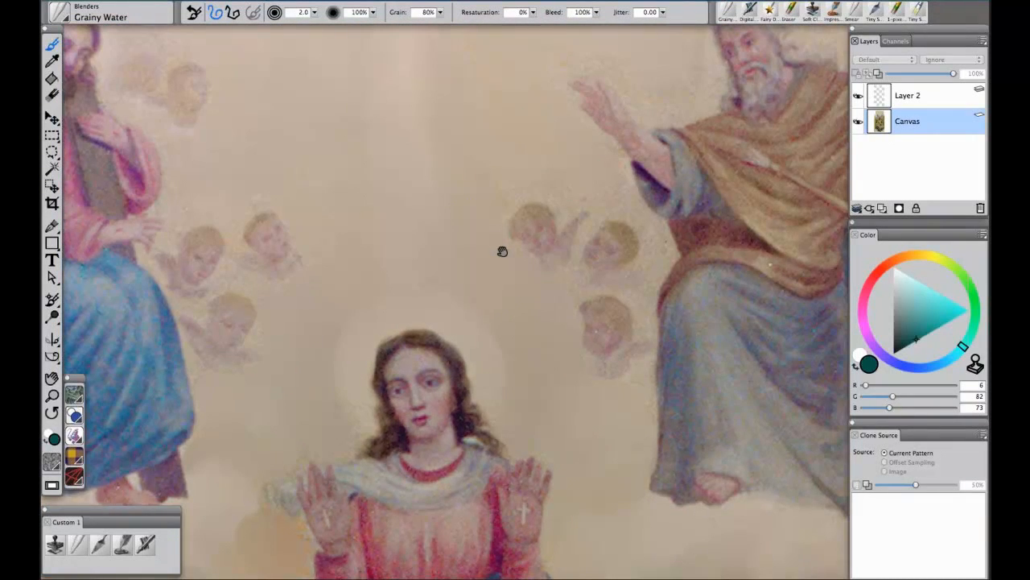
drag(502, 249, 510, 288)
scroll(510, 288, up, 15)
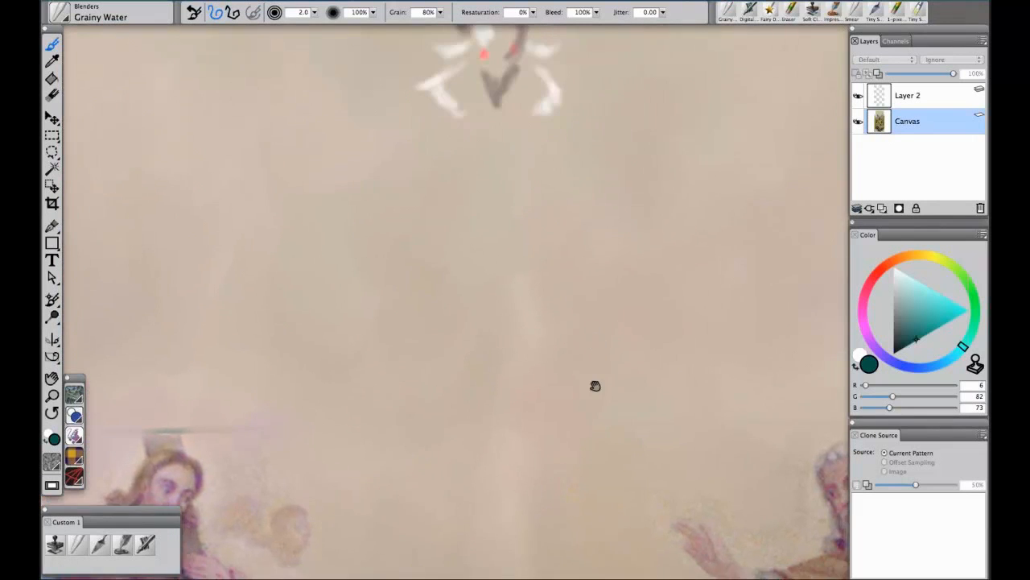
Inspect the dove in the upper sky, comparing the sky with Layer 2 hidden and shown
drag(616, 312, 600, 416)
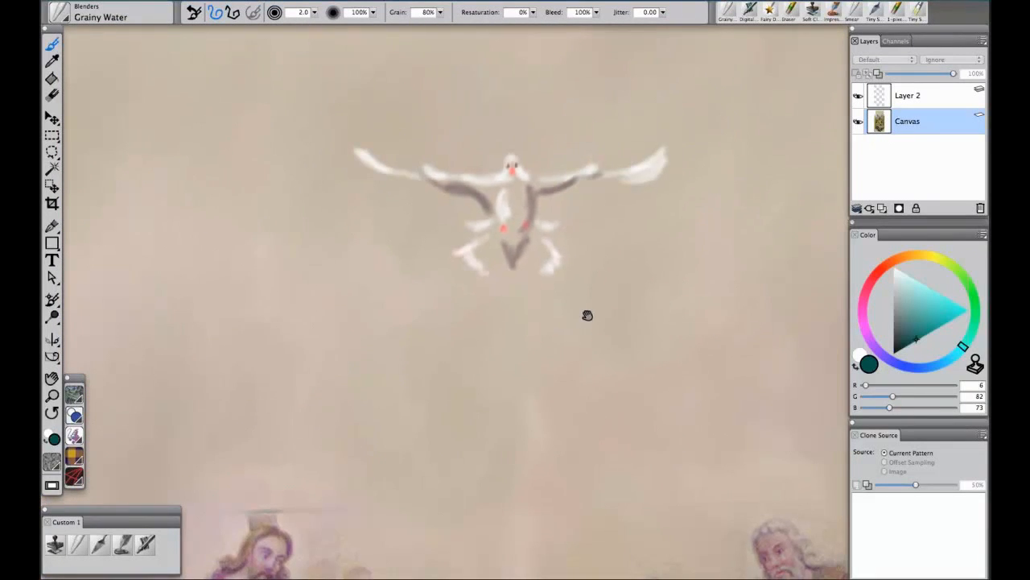
drag(588, 315, 548, 281)
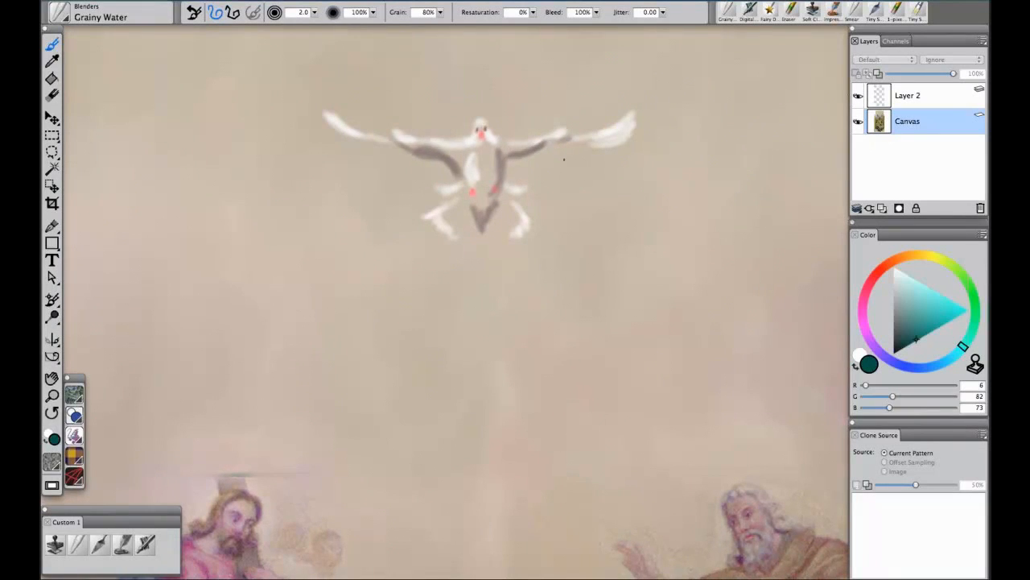
click(858, 96)
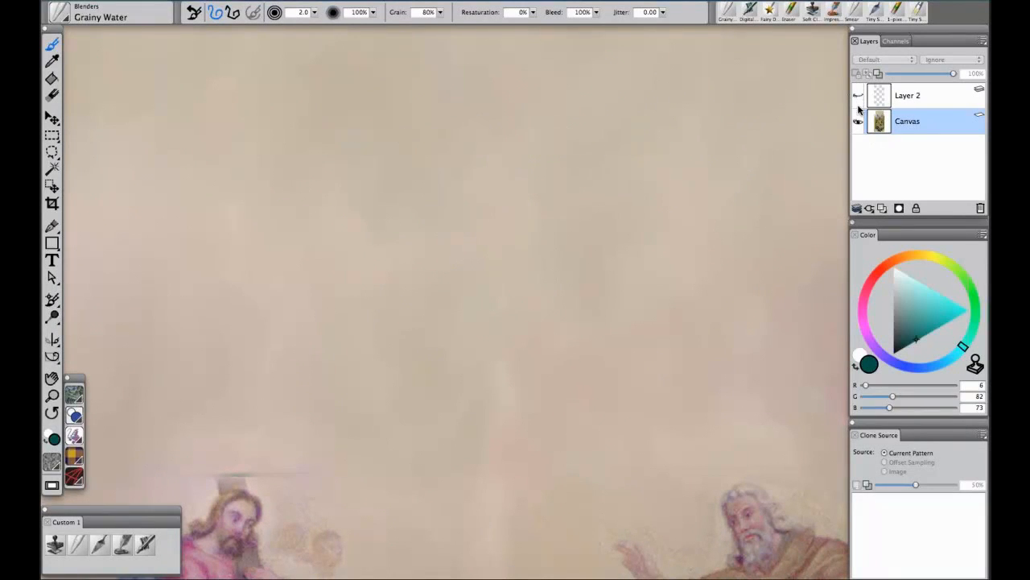
click(858, 96)
click(940, 100)
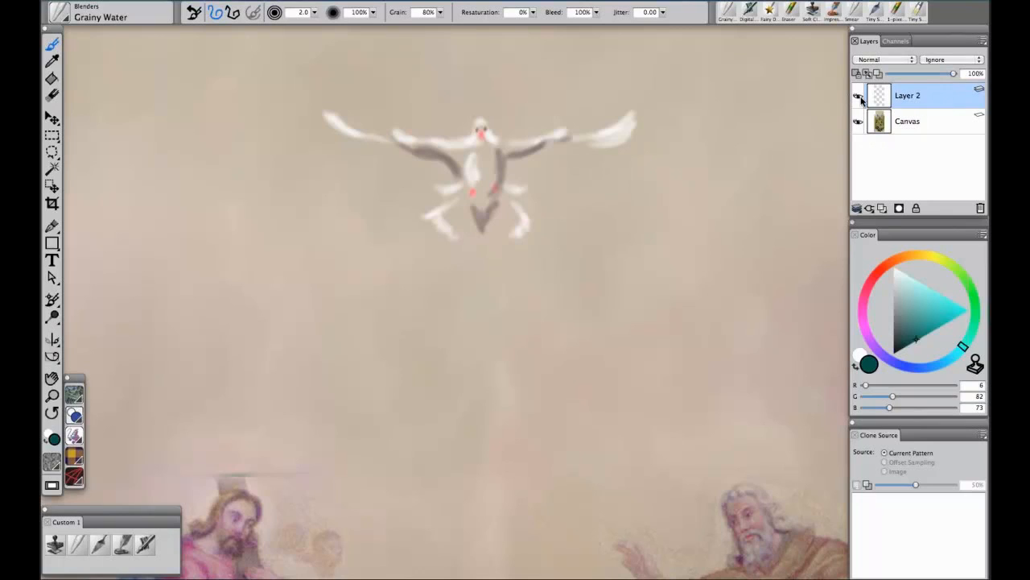
Add a new layer above Layer 2, hide Layer 2, and choose near-white (253, 253, 253) for the Digital Airbrush
click(883, 209)
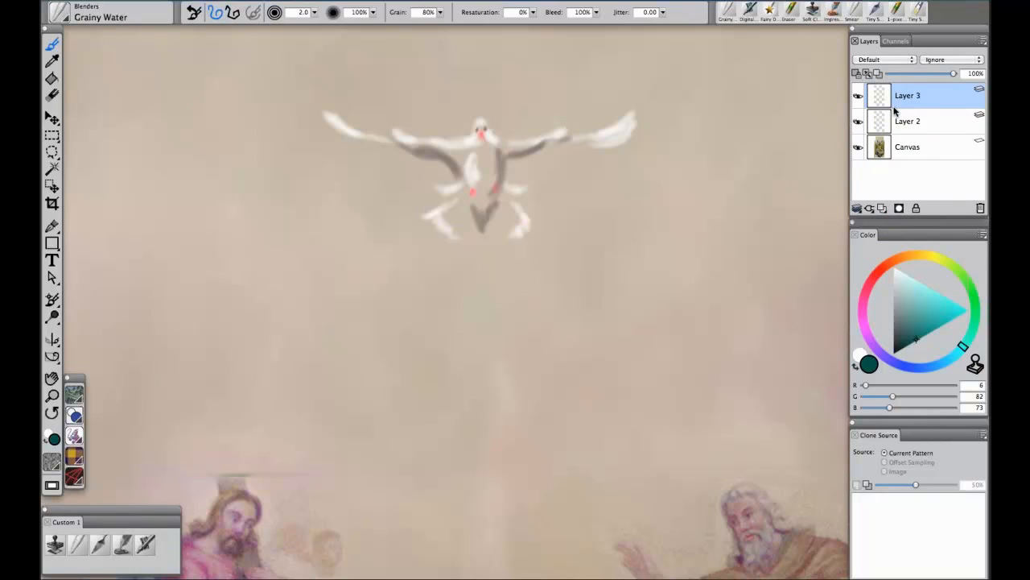
click(146, 544)
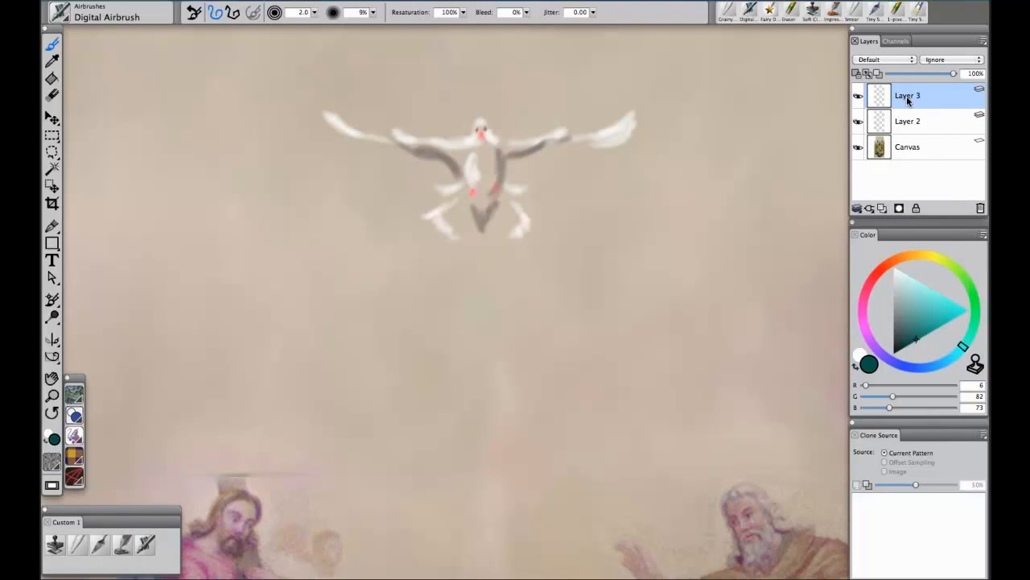
click(858, 121)
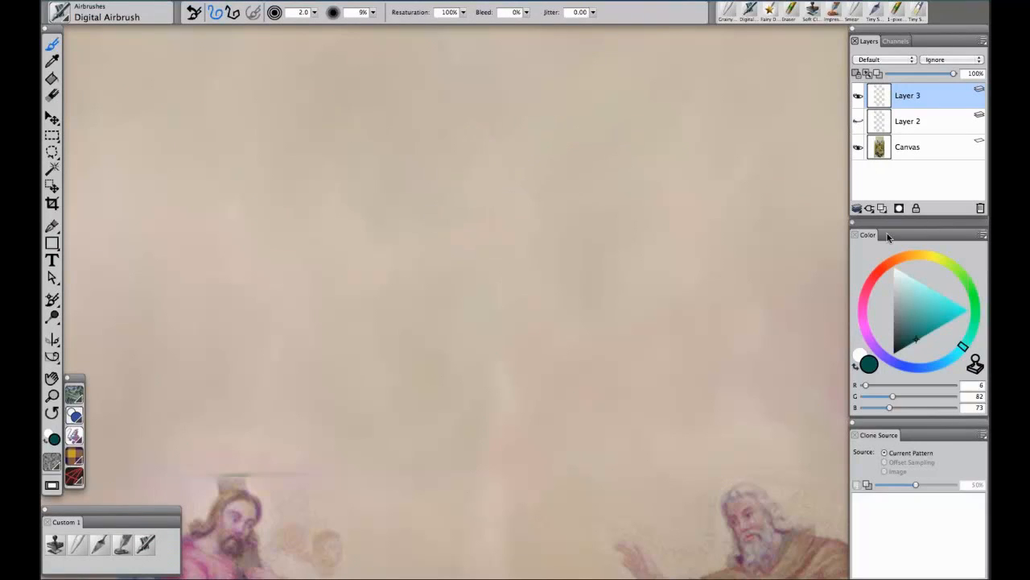
click(900, 280)
drag(899, 280, 894, 268)
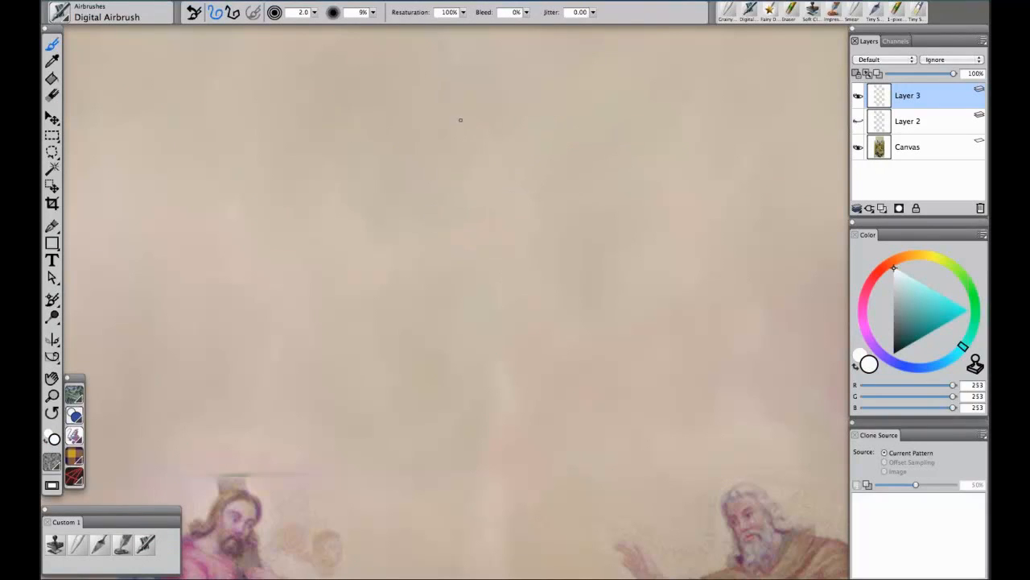
Paint a practice dove's white head arc, red-orange beak and pale grey body sides on Layer 3
mouse_move(461, 127)
mouse_down()
mouse_move(478, 129)
mouse_move(464, 129)
mouse_up()
click(888, 269)
drag(916, 314, 935, 296)
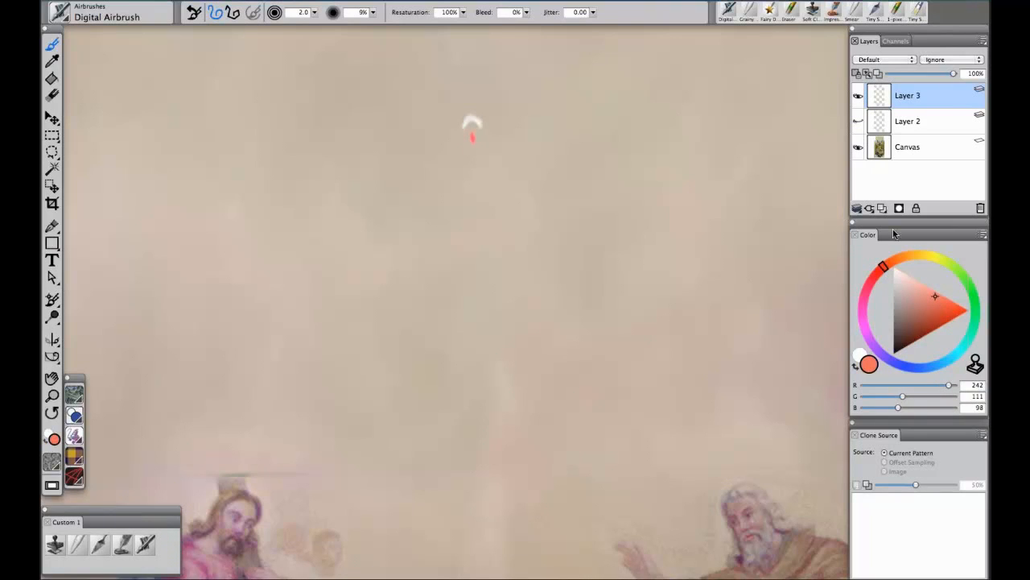
drag(911, 298, 896, 297)
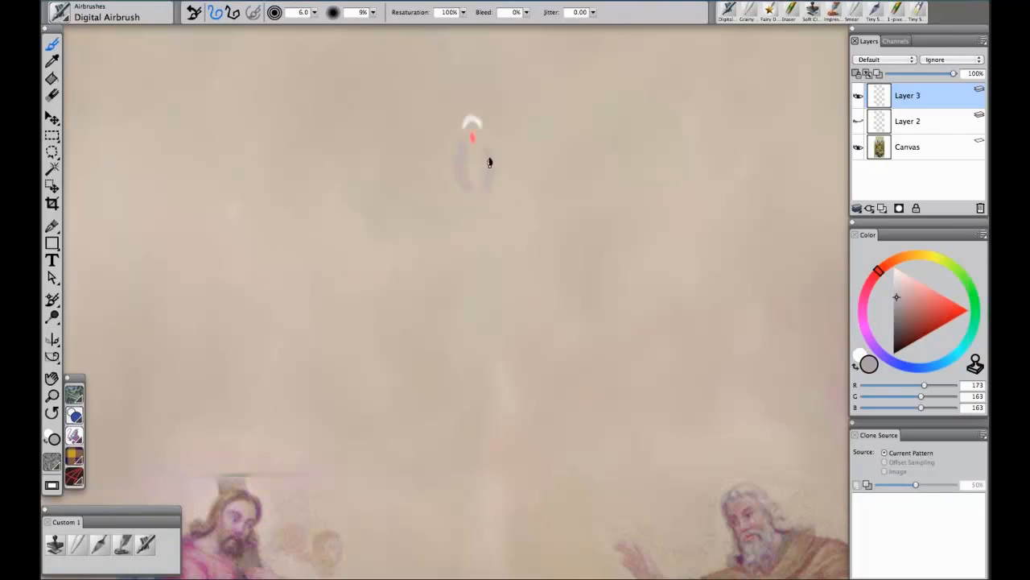
Paint the practice dove's outspread wings, breast highlight and fanned tail in near-white with the airbrush at size 6
click(895, 267)
drag(516, 148, 570, 125)
mouse_move(504, 140)
mouse_down()
mouse_move(524, 150)
mouse_move(571, 125)
mouse_move(653, 128)
mouse_move(571, 130)
mouse_up()
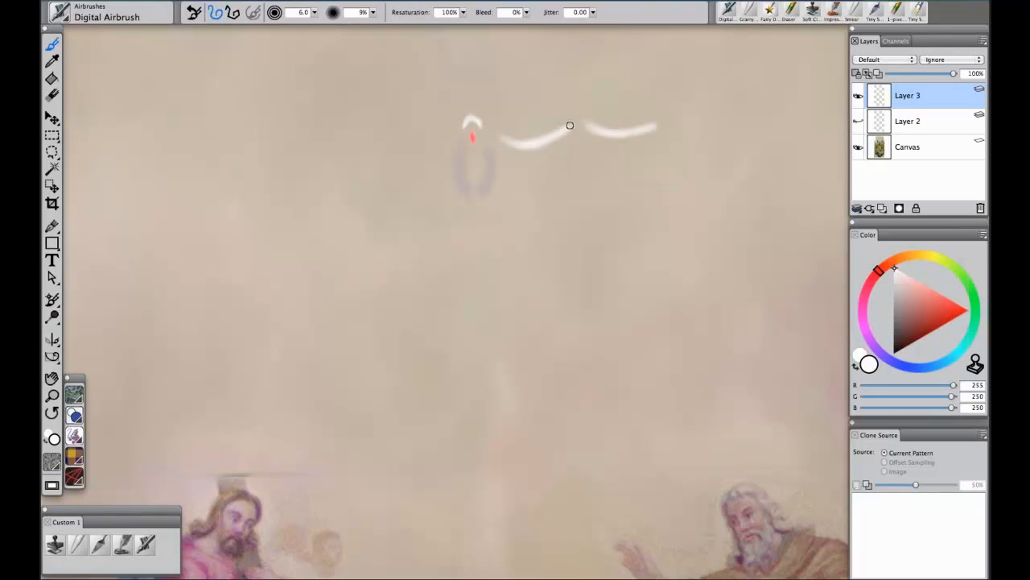
mouse_move(445, 129)
mouse_down()
mouse_move(319, 132)
mouse_move(342, 140)
mouse_move(355, 138)
mouse_move(312, 127)
mouse_move(363, 153)
mouse_move(338, 162)
mouse_move(364, 155)
mouse_move(323, 187)
mouse_move(360, 174)
mouse_up()
mouse_move(678, 124)
mouse_down()
mouse_move(612, 141)
mouse_move(670, 137)
mouse_move(674, 151)
mouse_move(602, 149)
mouse_move(672, 156)
mouse_move(607, 161)
mouse_up()
mouse_move(475, 165)
mouse_down()
mouse_move(459, 164)
mouse_move(468, 181)
mouse_up()
drag(462, 228, 447, 283)
mouse_move(505, 227)
mouse_down()
mouse_move(529, 268)
mouse_move(509, 248)
mouse_move(518, 296)
mouse_move(507, 275)
mouse_move(495, 293)
mouse_move(482, 292)
mouse_move(475, 271)
mouse_move(452, 296)
mouse_move(444, 278)
mouse_move(491, 246)
mouse_up()
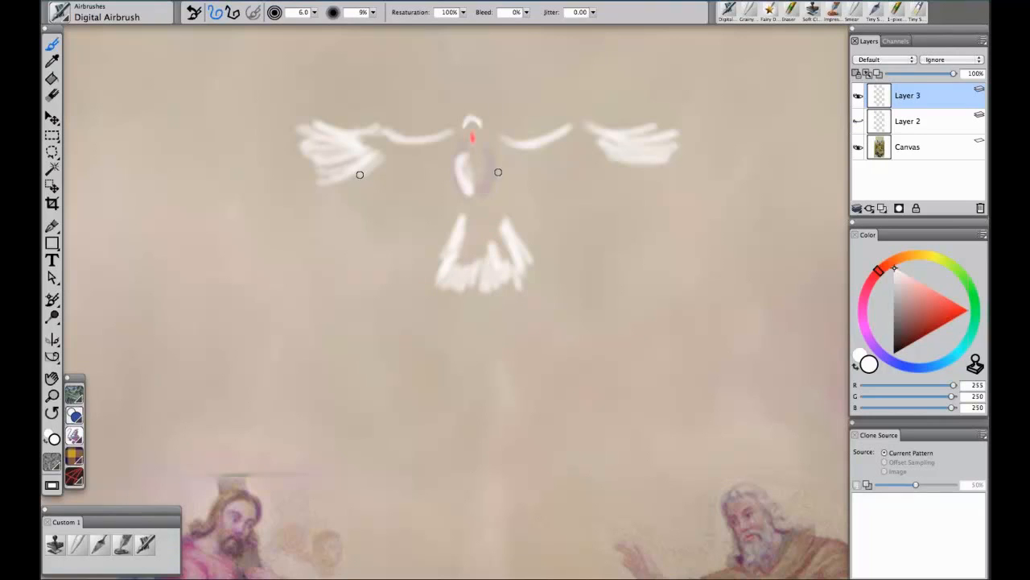
Shade the practice dove under its wings and on its head, body and tail base with brownish grey (134, 119, 116)
alt+click(538, 149)
click(899, 311)
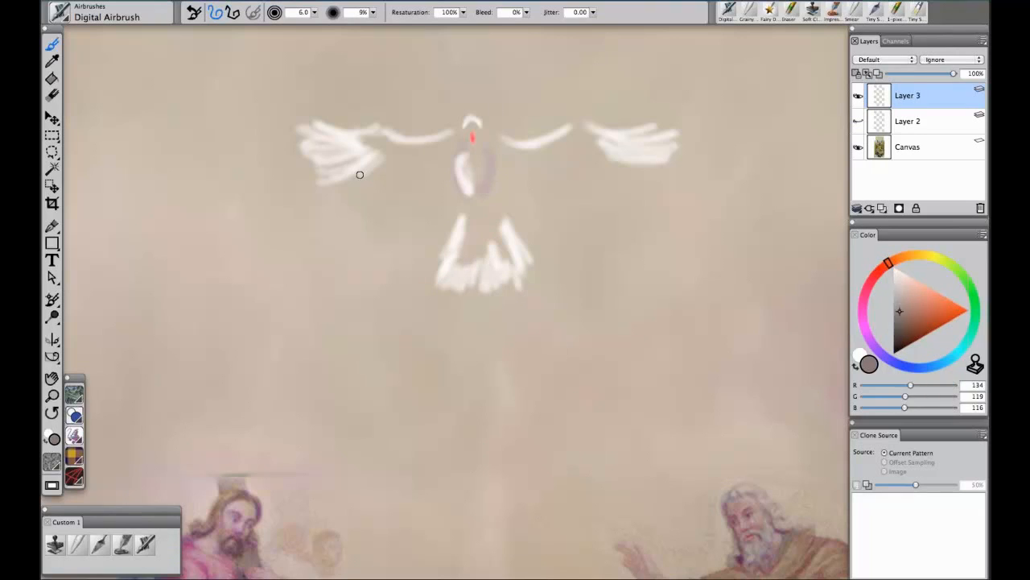
mouse_move(497, 188)
mouse_down()
mouse_move(514, 158)
mouse_move(501, 171)
mouse_move(503, 151)
mouse_move(517, 161)
mouse_move(564, 150)
mouse_move(534, 158)
mouse_move(508, 191)
mouse_move(447, 177)
mouse_move(445, 155)
mouse_move(405, 150)
mouse_move(442, 157)
mouse_up()
mouse_move(476, 229)
mouse_down()
mouse_move(484, 158)
mouse_move(486, 172)
mouse_move(477, 169)
mouse_up()
drag(468, 126, 474, 138)
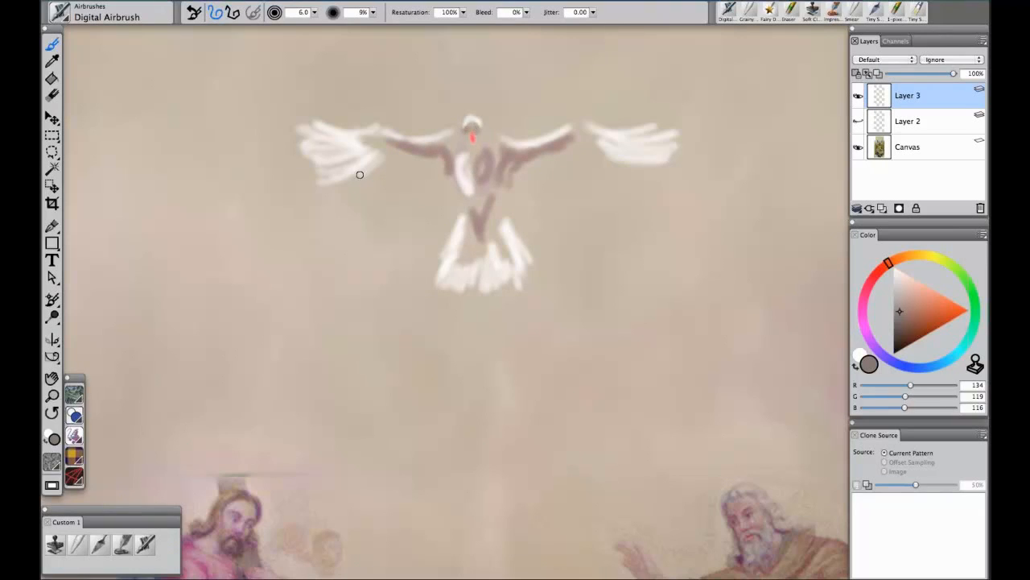
drag(395, 153, 380, 159)
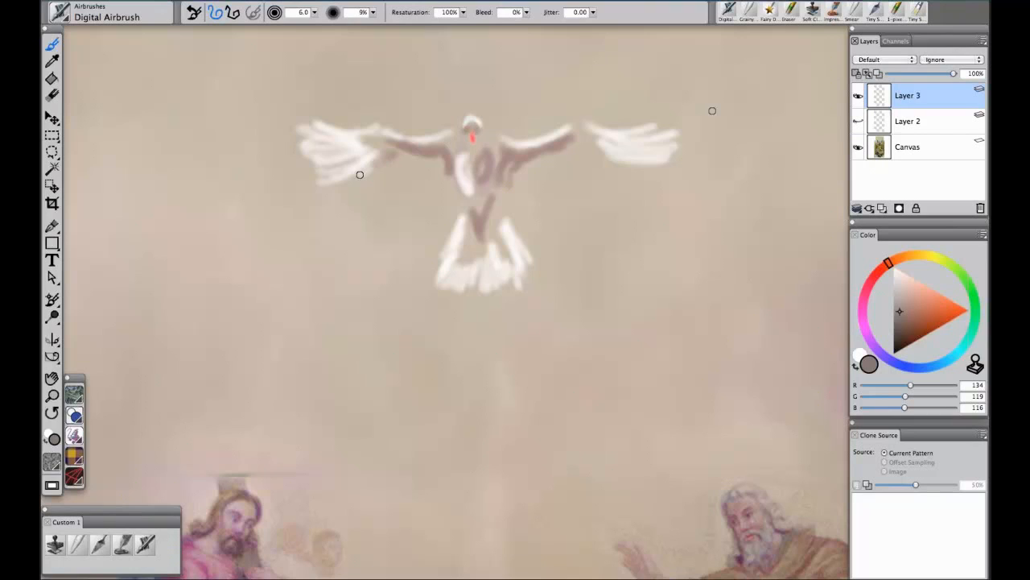
Show Layer 2 again and delete Layer 3 with the practice dove
click(858, 121)
click(858, 97)
click(933, 103)
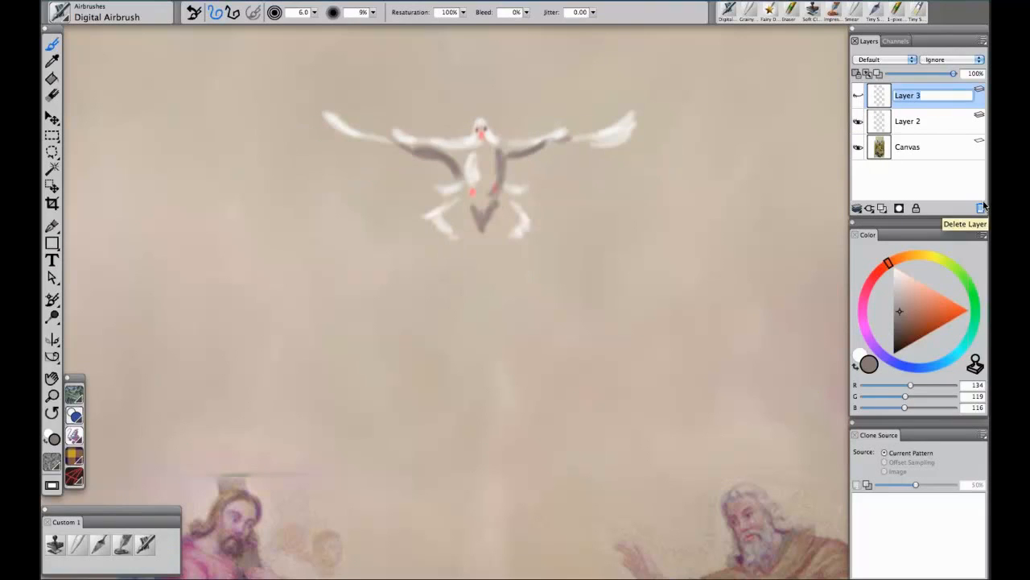
click(981, 208)
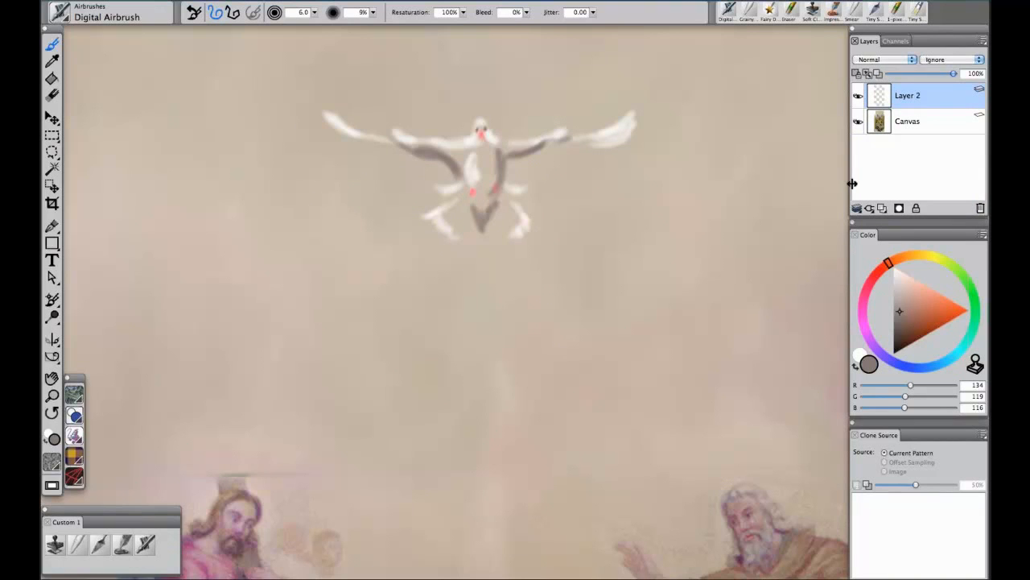
Check how the original dove reads above the seated figures, viewing it from a distance and close up
key(super+minus)
key(super+minus)
key(super+minus)
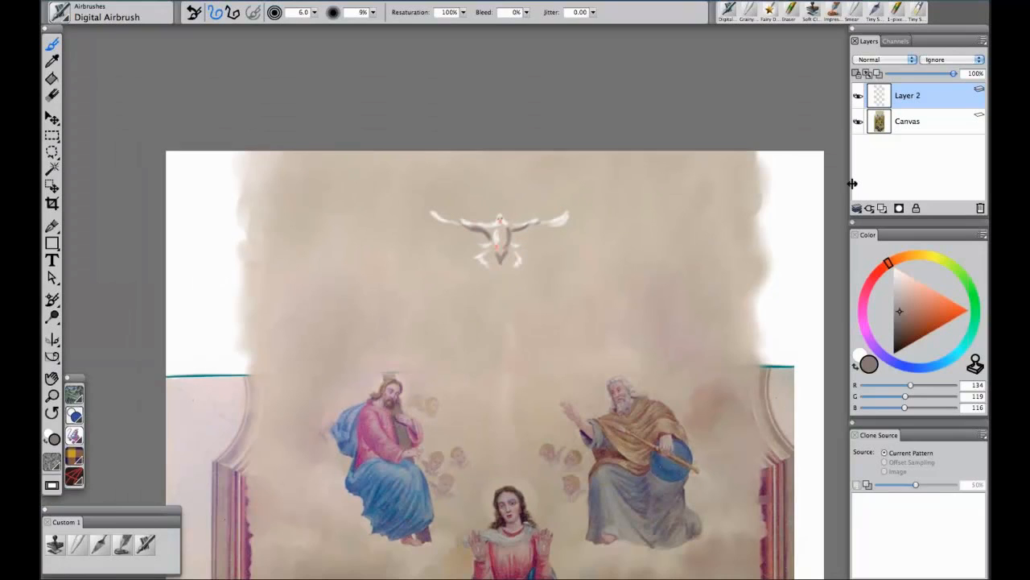
key(super+equal)
key(super+equal)
key(super+equal)
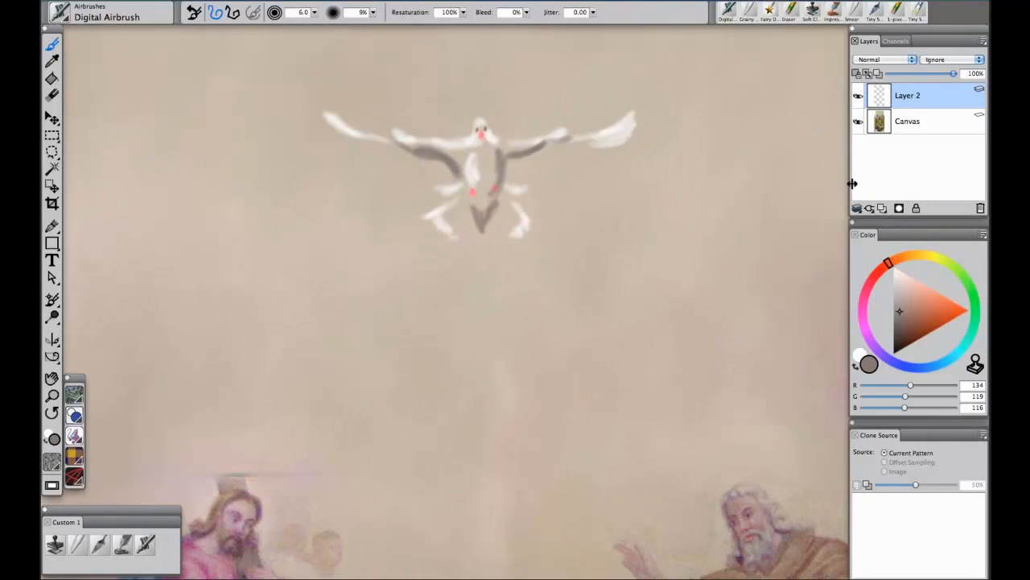
click(502, 310)
key(super+z)
Paint near-white feathers on the dove's outer wings, tail and breast on Layer 2, using the Digital Airbrush at size 4
click(146, 545)
key(bracketleft)
click(895, 268)
mouse_move(631, 145)
mouse_down()
mouse_move(575, 141)
mouse_move(619, 151)
mouse_move(581, 158)
mouse_move(618, 155)
mouse_move(574, 176)
mouse_move(610, 149)
mouse_up()
mouse_move(326, 121)
mouse_down()
mouse_move(367, 176)
mouse_move(384, 169)
mouse_move(364, 176)
mouse_move(357, 166)
mouse_move(393, 180)
mouse_move(359, 145)
mouse_up()
mouse_move(443, 220)
mouse_down()
mouse_move(461, 251)
mouse_move(474, 237)
mouse_move(496, 249)
mouse_move(497, 232)
mouse_move(516, 209)
mouse_up()
mouse_move(471, 156)
mouse_down()
mouse_move(467, 177)
mouse_move(478, 171)
mouse_move(481, 180)
mouse_up()
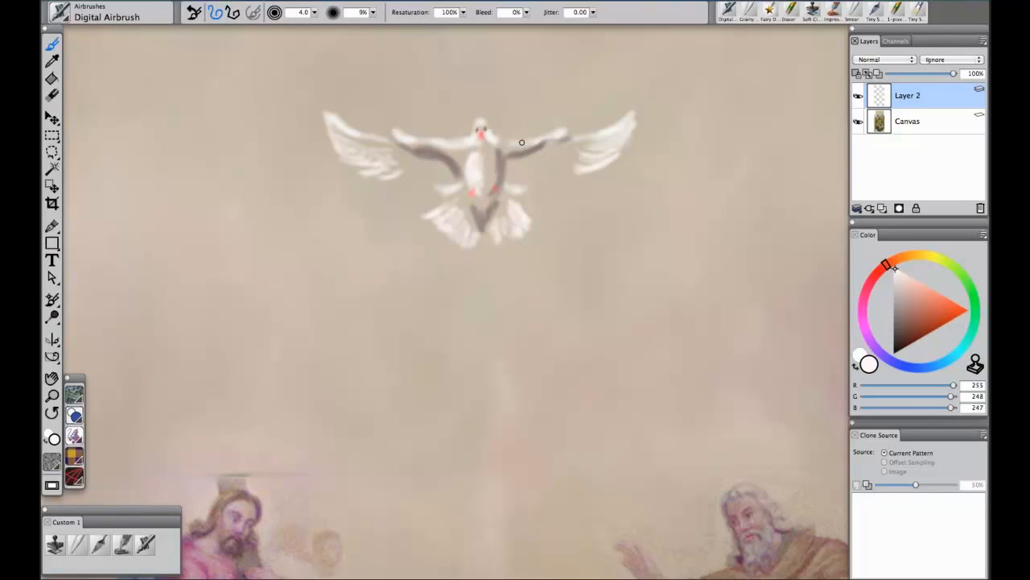
Shade the feathers beneath the dove's inner wings with warm grey (156, 146, 142)
alt+click(515, 151)
click(898, 304)
mouse_move(516, 182)
mouse_down()
mouse_move(559, 156)
mouse_move(533, 161)
mouse_up()
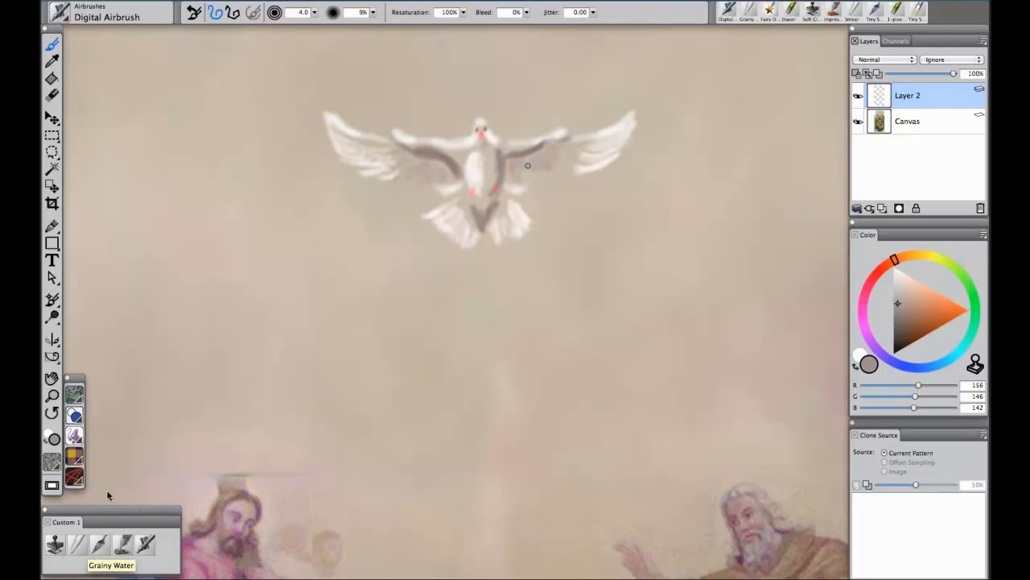
Extend and blend the tips of both dove wings upward with the Grainy Water blender at size 3
click(77, 545)
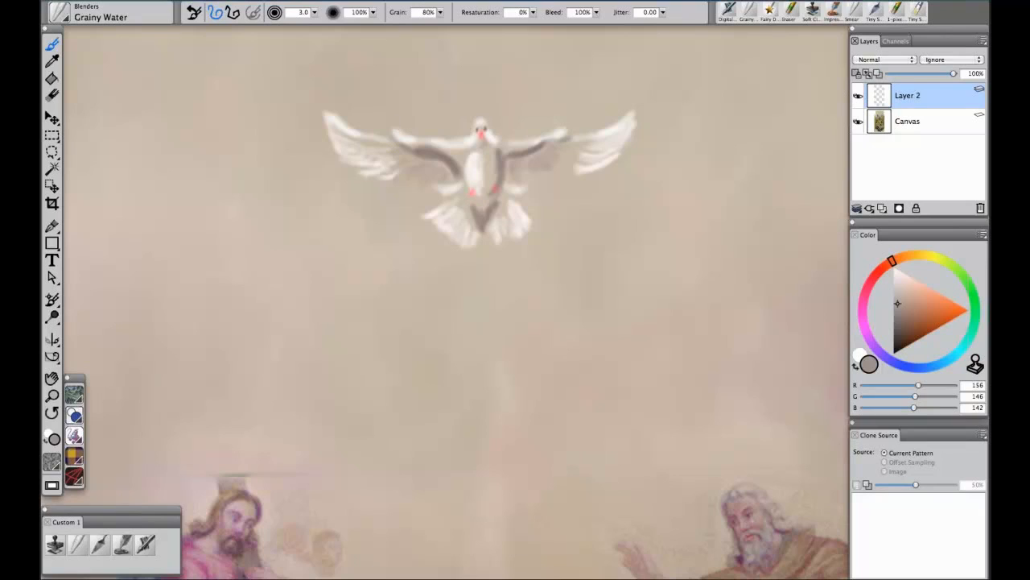
drag(333, 120, 326, 110)
drag(325, 104, 333, 124)
drag(628, 112, 596, 128)
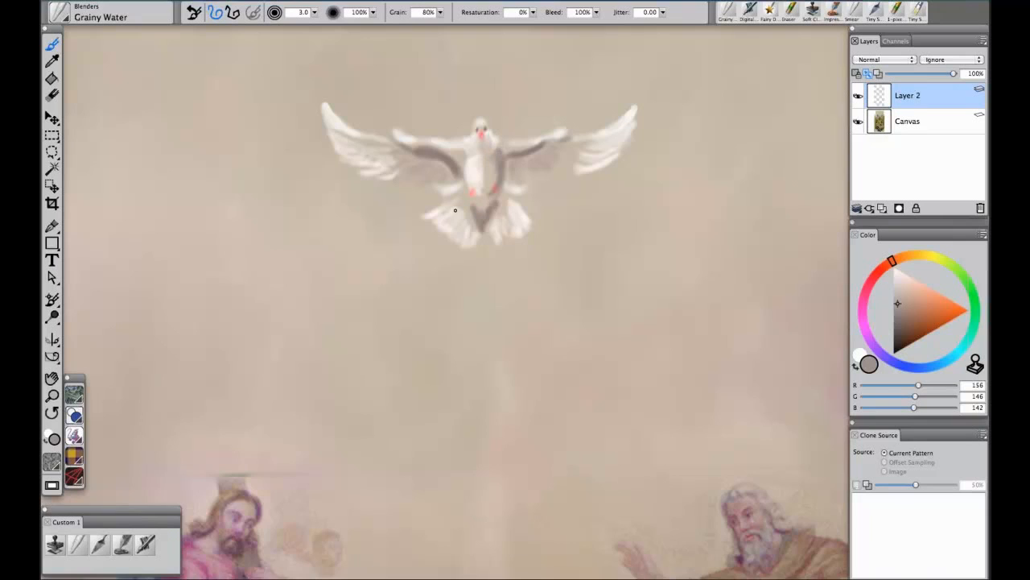
Blend the dove's body, inner wing shadows, outer feathers and tail into soft tones with Grainy Water
key(super+plus)
drag(511, 278, 528, 312)
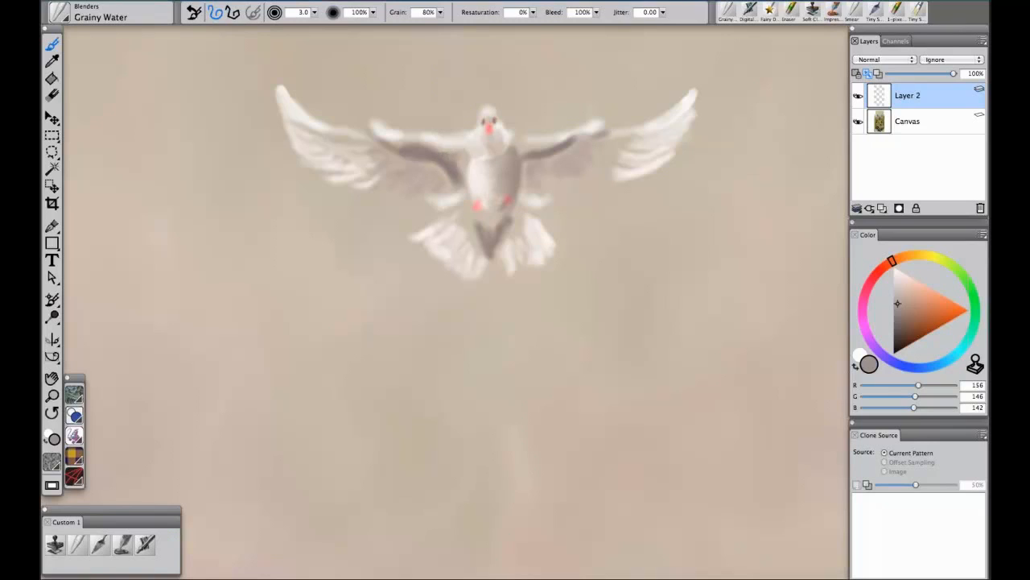
mouse_move(462, 180)
mouse_down()
mouse_move(430, 158)
mouse_move(456, 167)
mouse_move(445, 151)
mouse_up()
mouse_move(532, 154)
mouse_down()
mouse_move(523, 177)
mouse_move(520, 156)
mouse_up()
drag(563, 145, 508, 176)
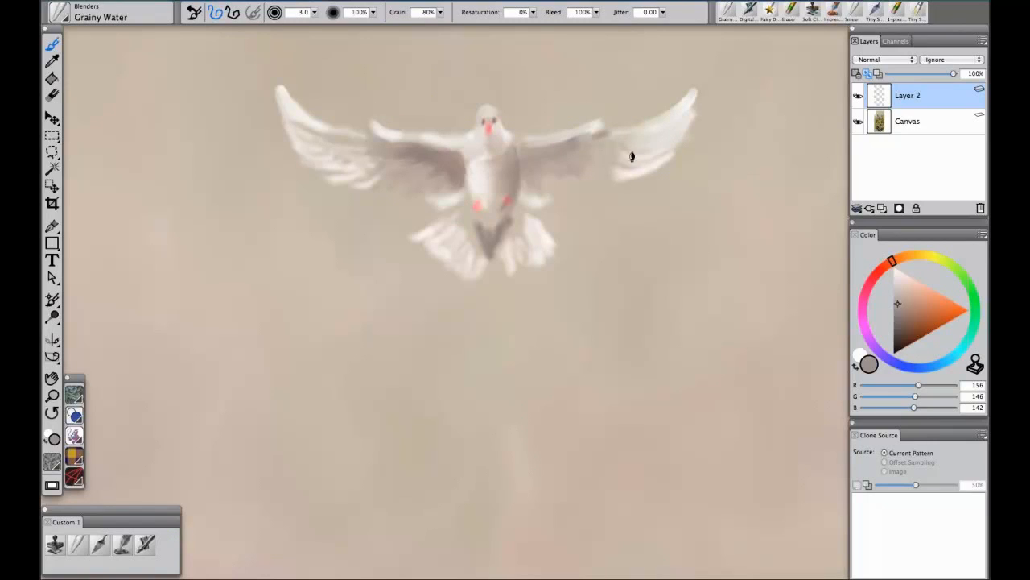
drag(603, 186, 661, 169)
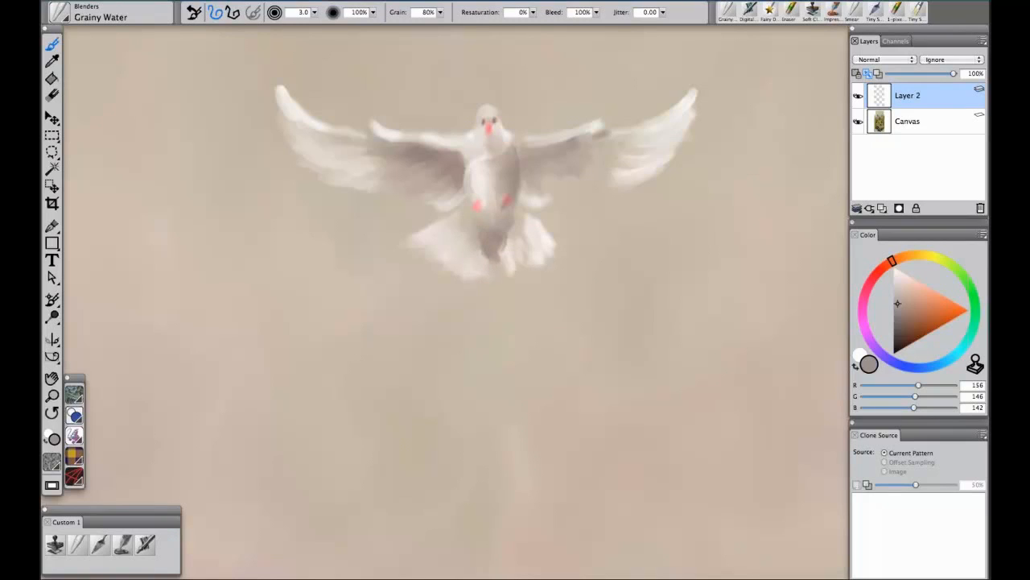
drag(552, 246, 560, 243)
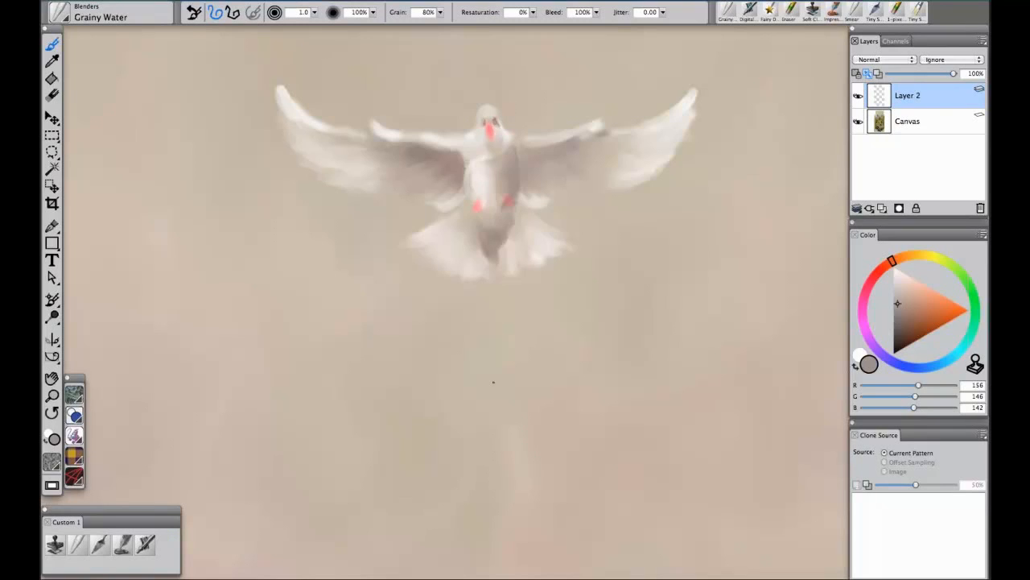
Examine the painting from the finished dove down through the seated figures, the central woman and the saint with the cross
key(super+minus)
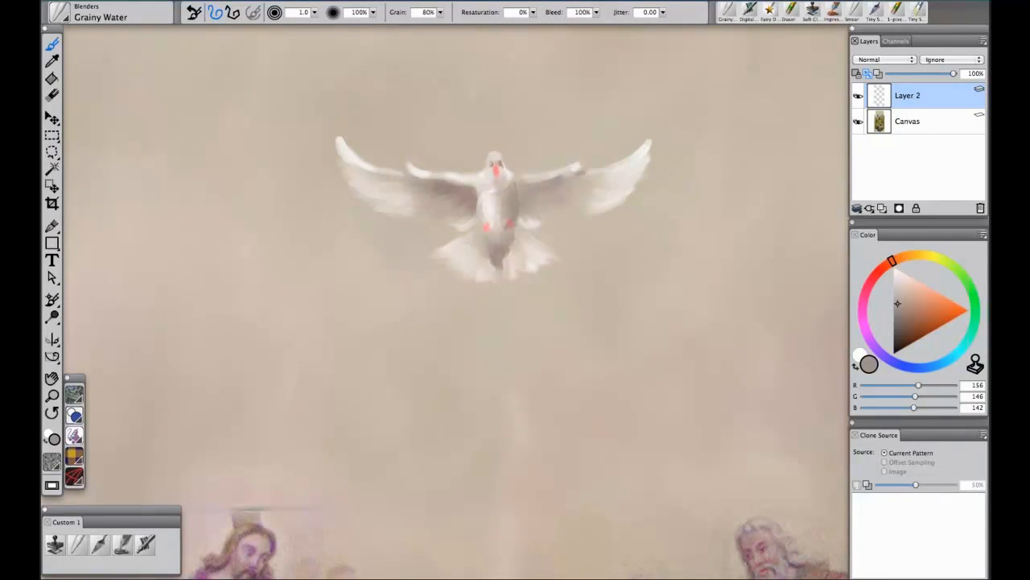
key(super+minus)
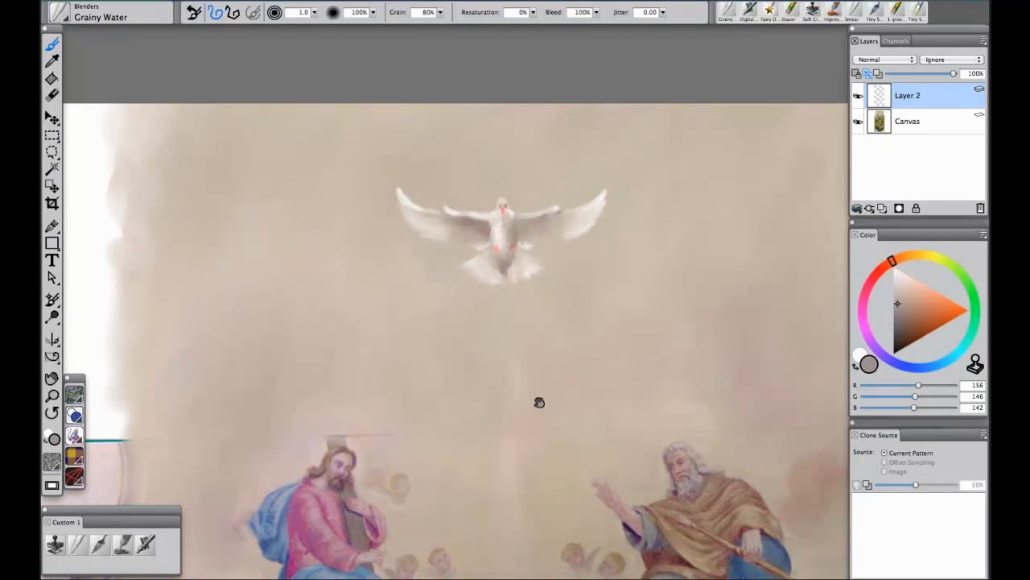
drag(539, 403, 526, 345)
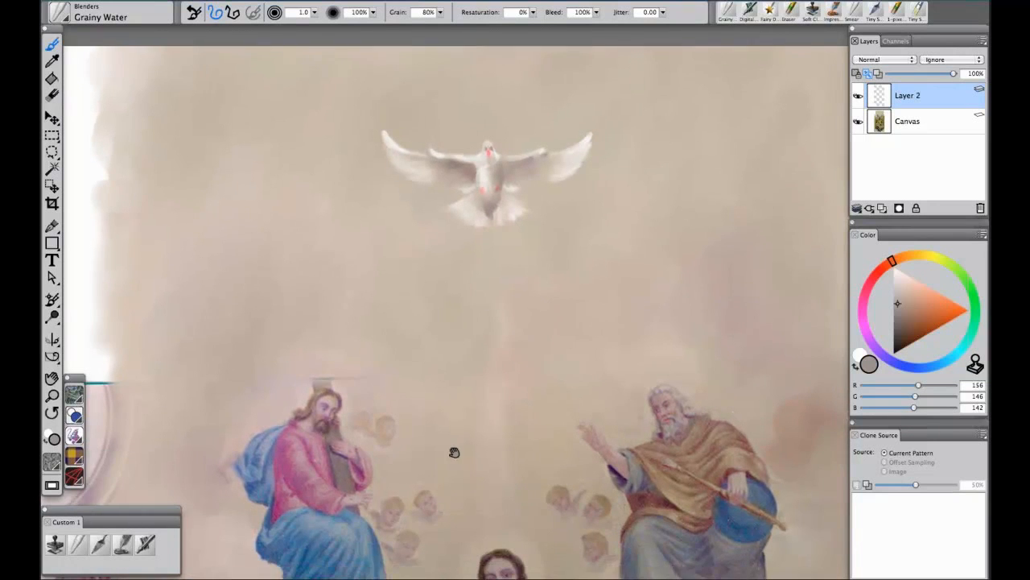
drag(475, 391, 485, 354)
drag(490, 289, 488, 175)
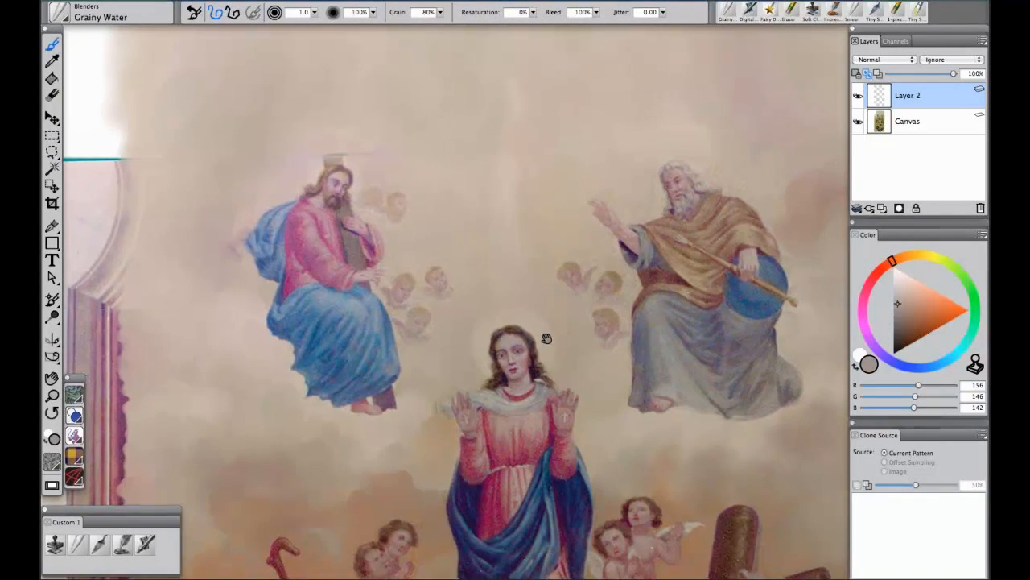
drag(545, 338, 512, 263)
key(super+plus)
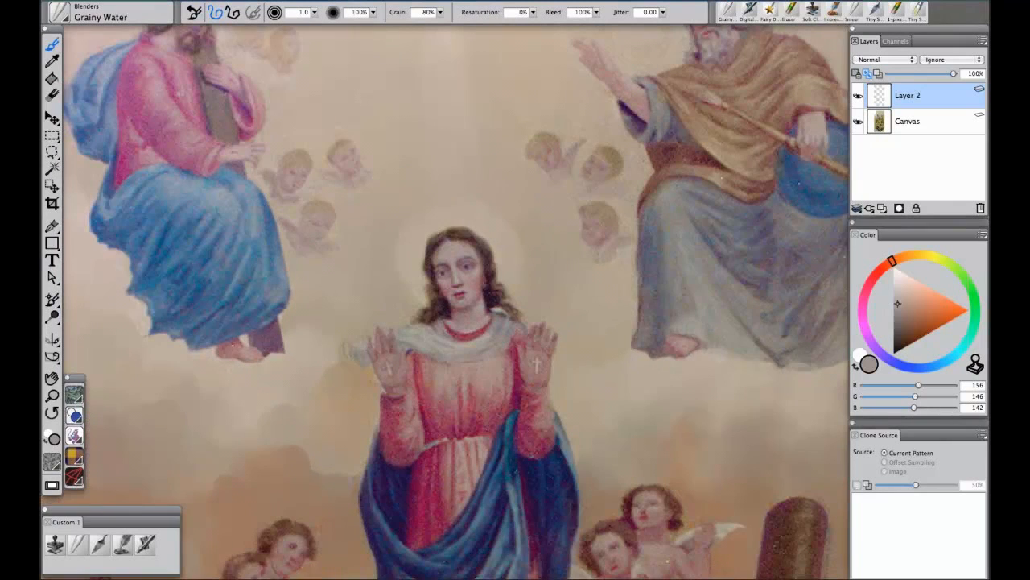
drag(368, 244, 412, 248)
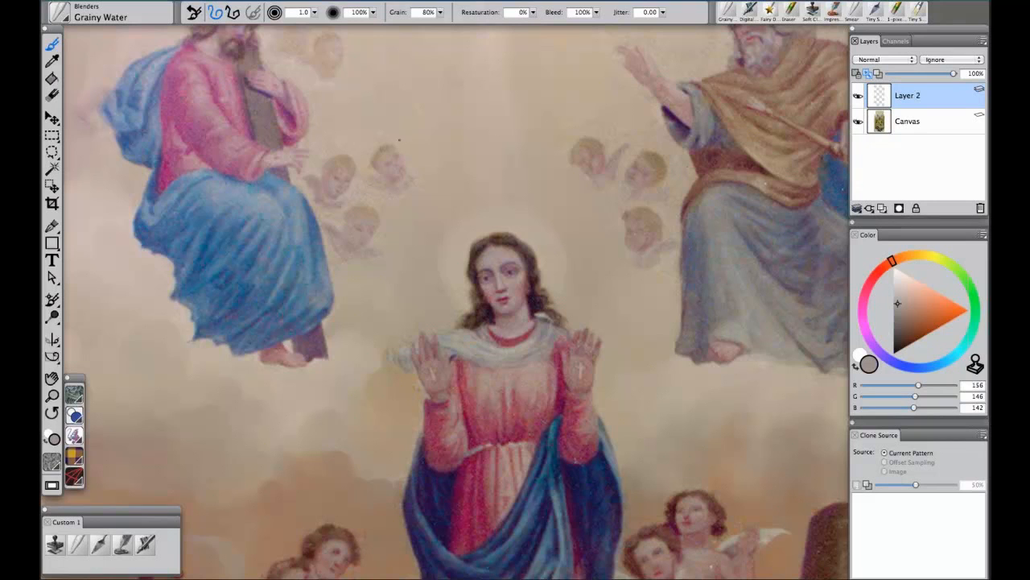
drag(292, 302, 386, 292)
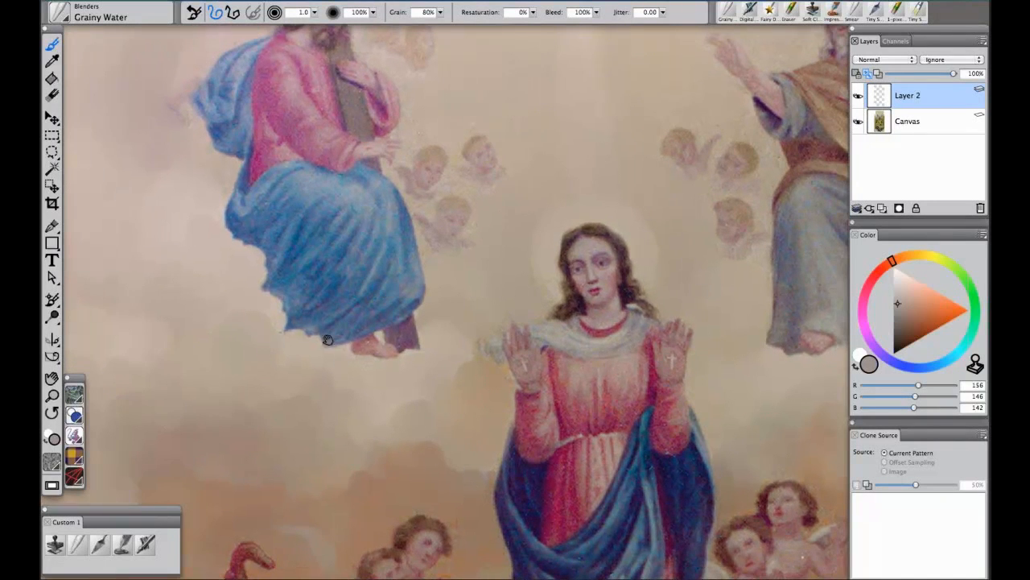
drag(671, 184, 396, 152)
scroll(453, 264, down, 6)
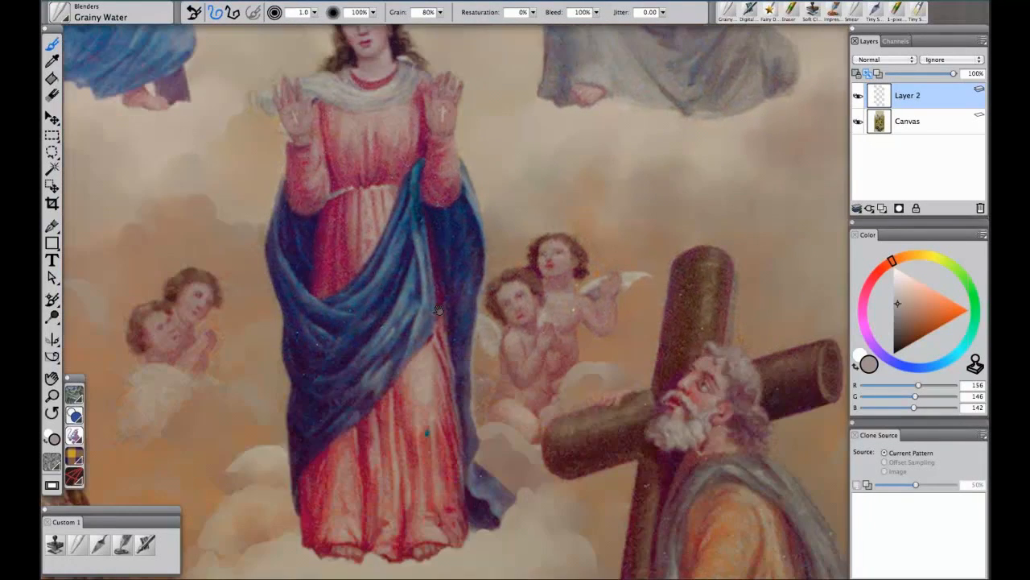
Airbrush a soft cloud above the dove on the Canvas layer with the Digital Airbrush at size 20 in pale beige (201, 196, 181)
scroll(438, 309, down, 4)
scroll(485, 237, up, 15)
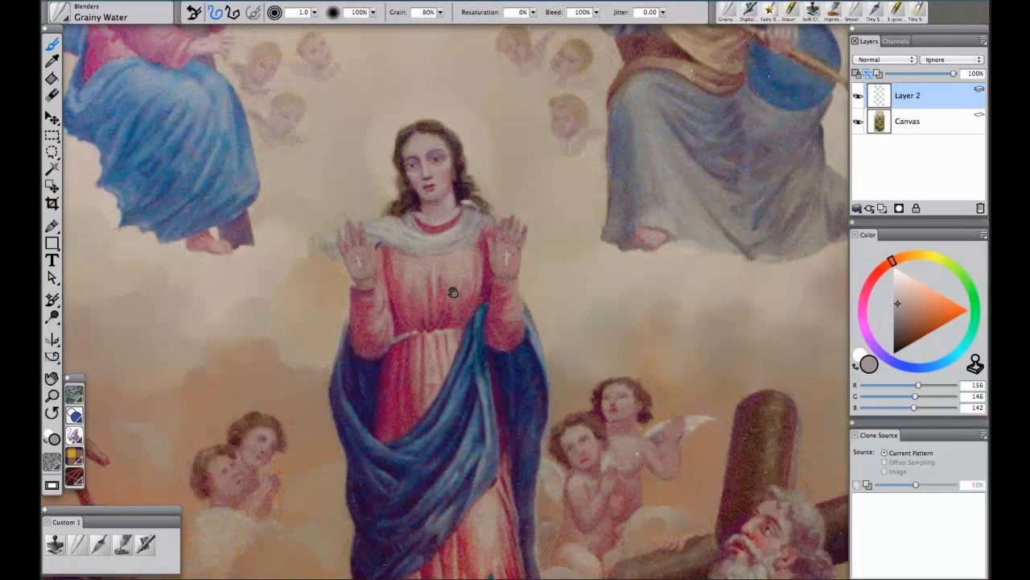
scroll(485, 238, up, 6)
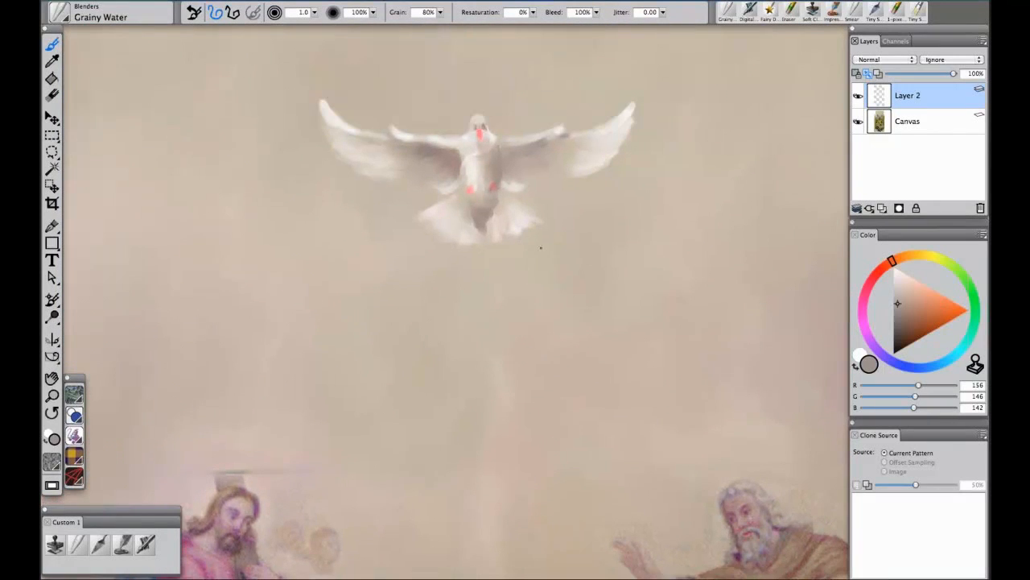
key(super+minus)
key(super+minus)
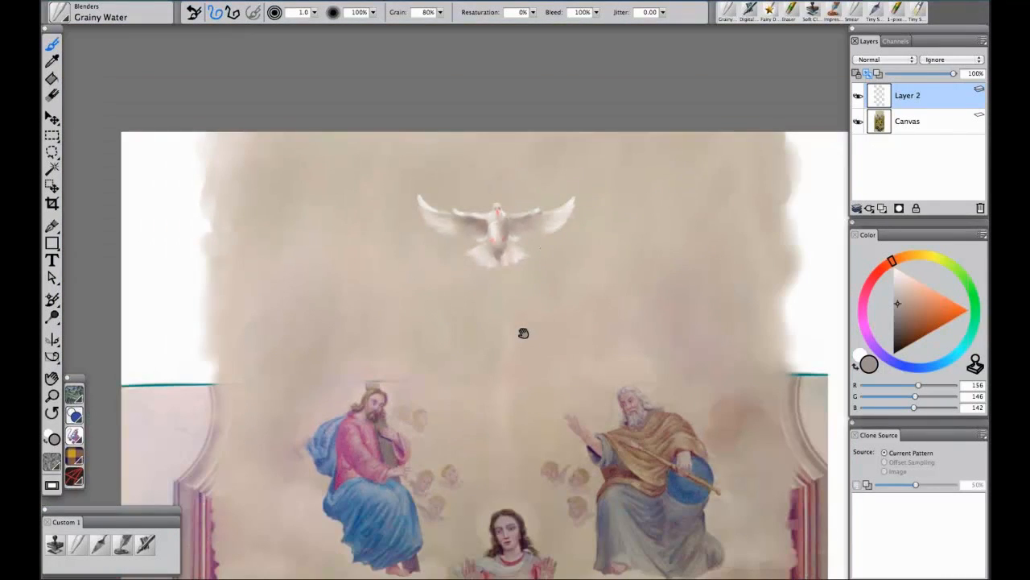
drag(522, 328, 516, 267)
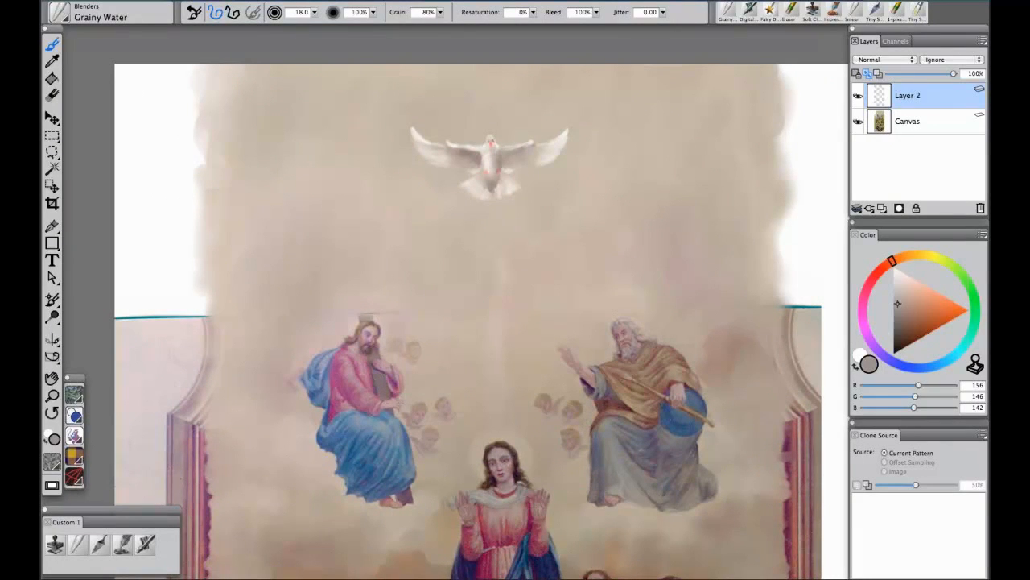
alt+click(404, 177)
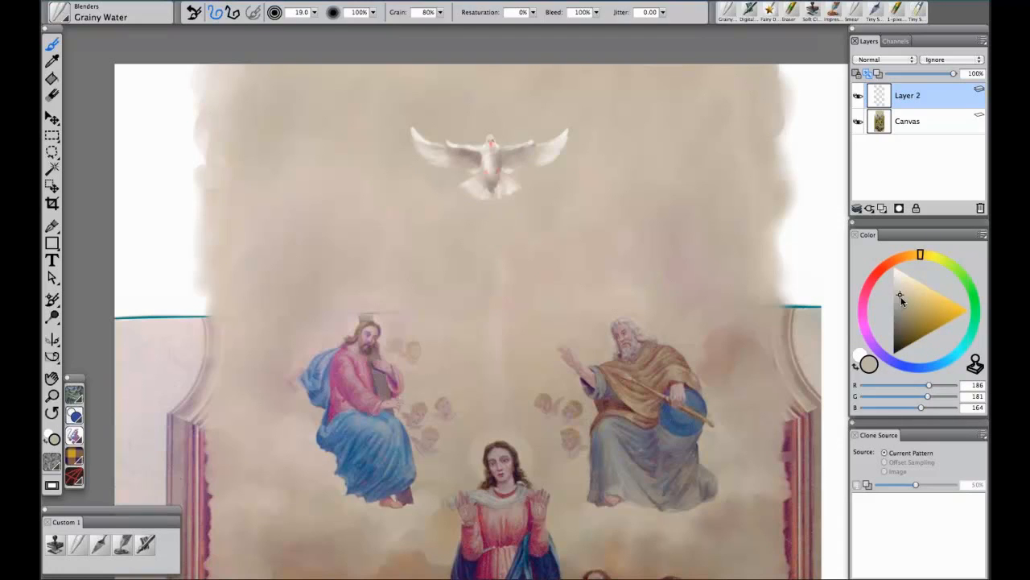
drag(899, 294, 900, 288)
click(937, 126)
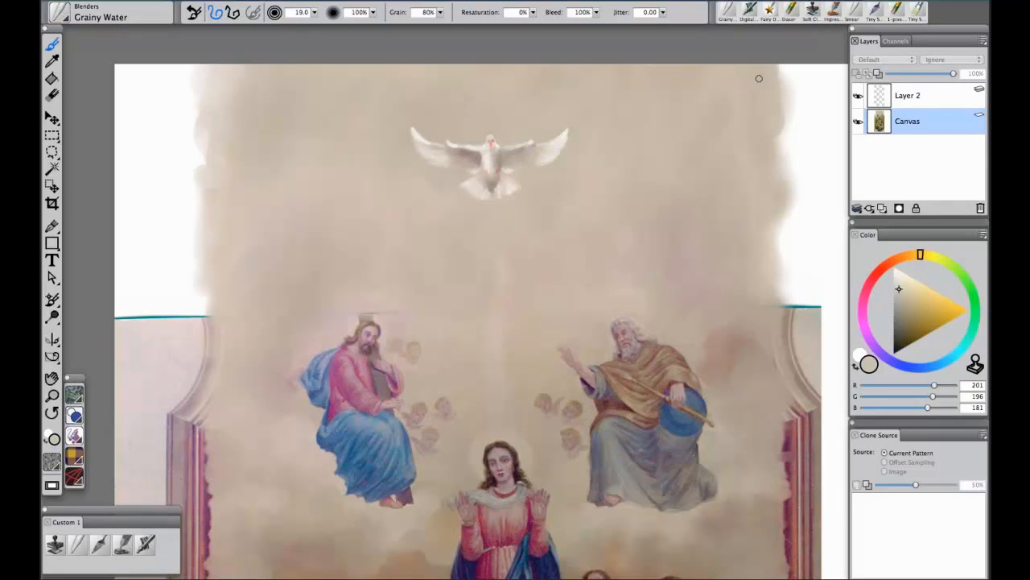
click(145, 544)
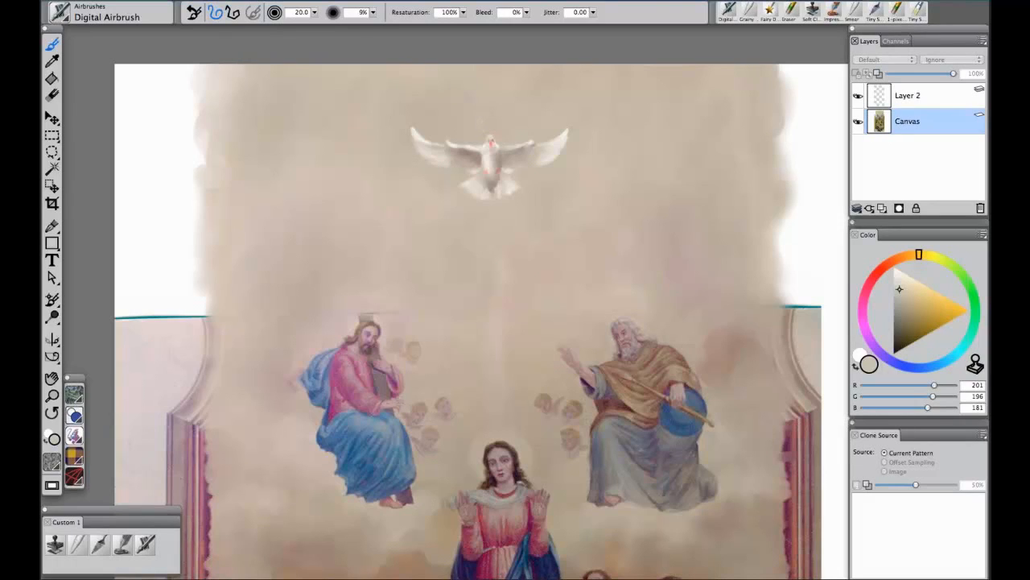
mouse_move(476, 122)
mouse_down()
mouse_move(467, 140)
mouse_move(472, 117)
mouse_move(446, 128)
mouse_move(475, 104)
mouse_move(462, 118)
mouse_up()
Airbrush lighter clouds (214, 209, 196) around the dove and trailing down both sides of it
click(899, 284)
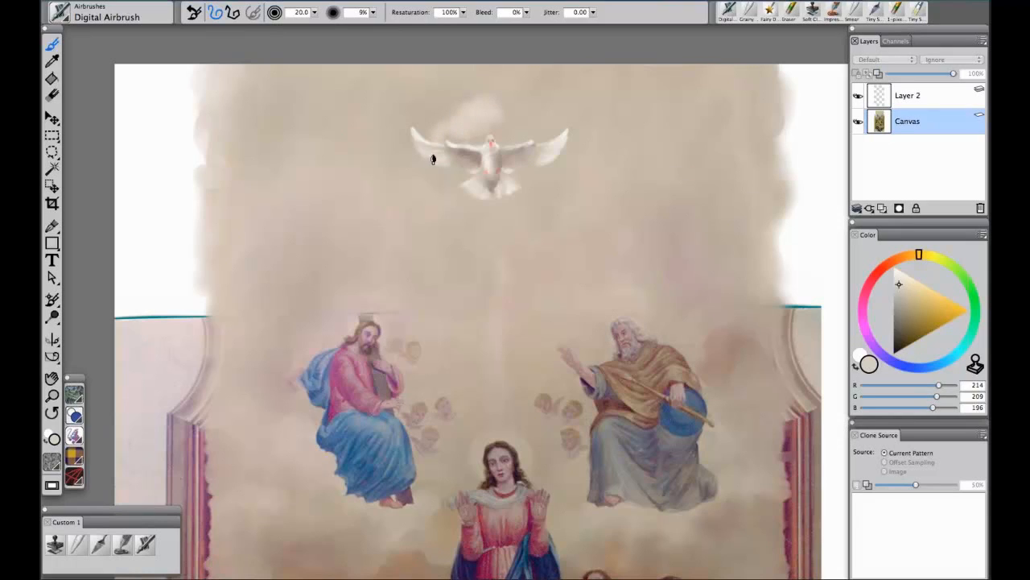
mouse_move(391, 150)
mouse_down()
mouse_move(393, 174)
mouse_move(363, 201)
mouse_move(418, 165)
mouse_move(431, 139)
mouse_up()
mouse_move(503, 132)
mouse_down()
mouse_move(531, 149)
mouse_move(539, 141)
mouse_move(537, 155)
mouse_move(535, 144)
mouse_move(570, 145)
mouse_move(587, 167)
mouse_move(581, 191)
mouse_move(598, 155)
mouse_move(623, 184)
mouse_up()
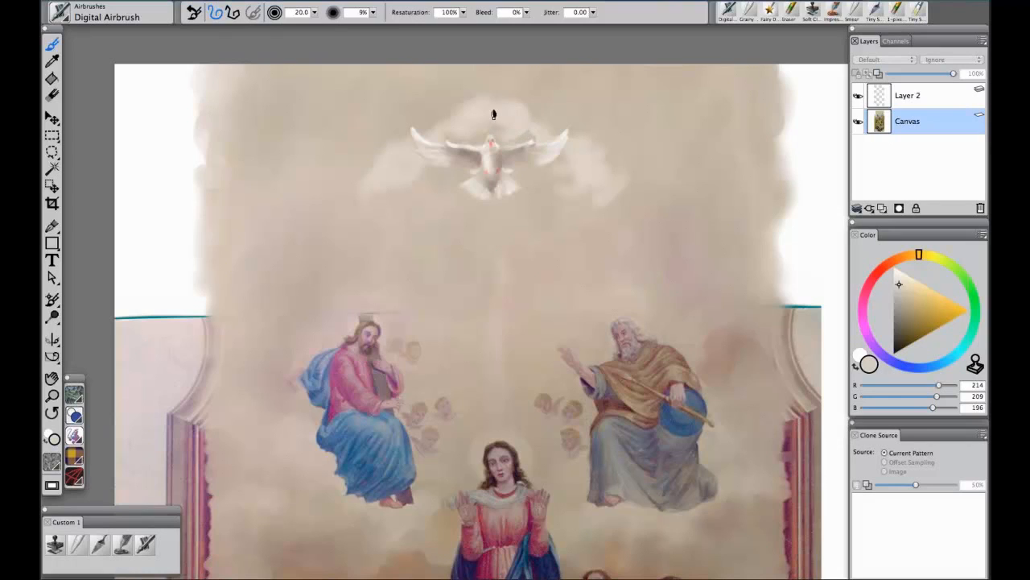
drag(451, 115, 435, 129)
mouse_move(442, 194)
mouse_down()
mouse_move(405, 189)
mouse_move(414, 184)
mouse_move(320, 232)
mouse_move(343, 236)
mouse_move(320, 267)
mouse_move(318, 256)
mouse_up()
mouse_move(592, 189)
mouse_down()
mouse_move(633, 218)
mouse_move(649, 267)
mouse_move(676, 223)
mouse_up()
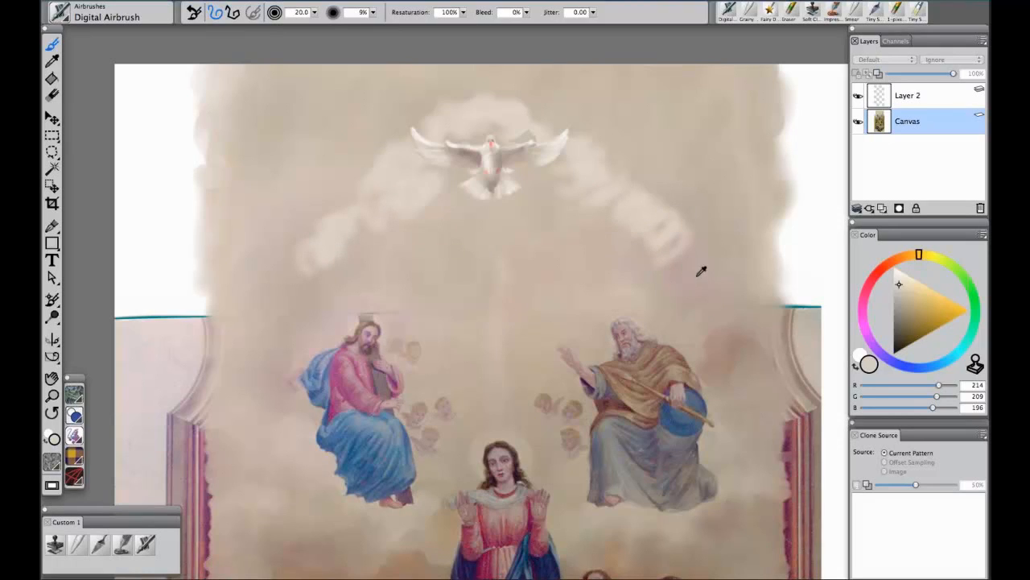
Shade the sky beneath the dove with warm grey (166, 154, 148) and add near-white (224, 221, 216) highlights to the side clouds
alt+click(697, 275)
mouse_move(597, 251)
mouse_down()
mouse_move(555, 194)
mouse_move(541, 221)
mouse_move(524, 223)
mouse_move(527, 193)
mouse_move(558, 216)
mouse_move(551, 204)
mouse_move(513, 232)
mouse_move(517, 217)
mouse_move(478, 209)
mouse_move(441, 221)
mouse_up()
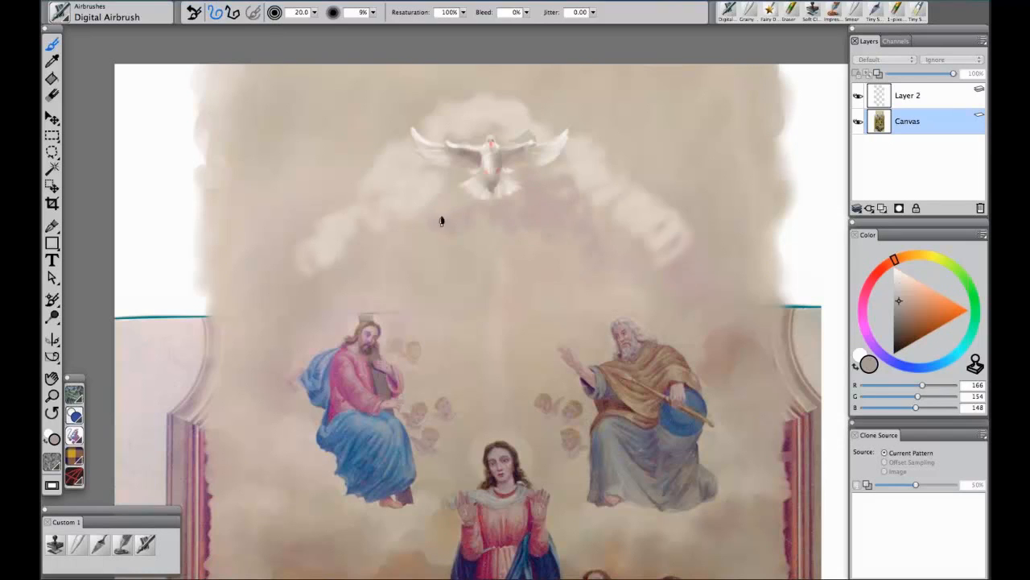
alt+click(498, 108)
click(895, 281)
drag(896, 282, 896, 279)
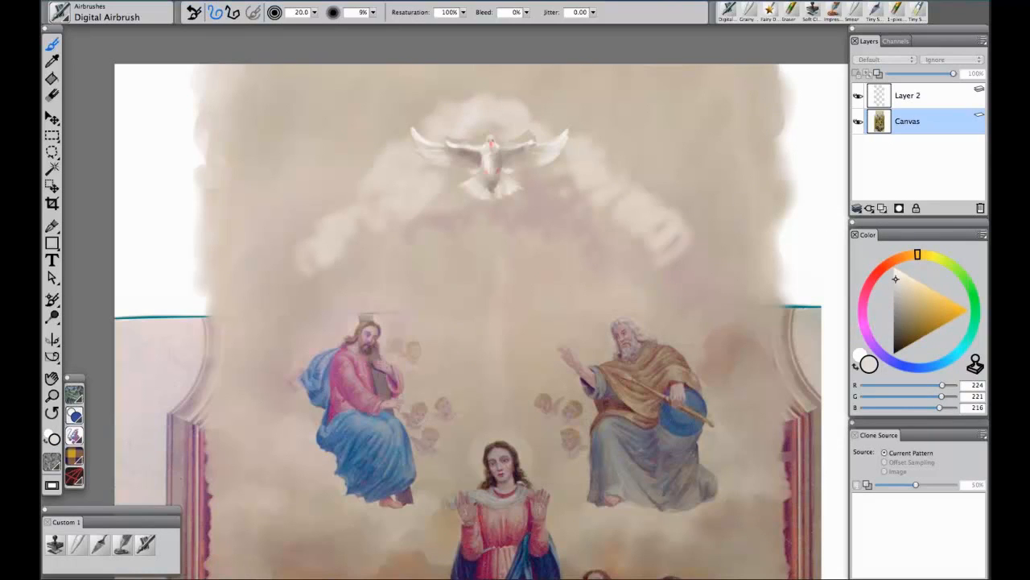
mouse_move(360, 191)
mouse_down()
mouse_move(338, 184)
mouse_move(410, 253)
mouse_move(453, 253)
mouse_move(437, 258)
mouse_move(457, 278)
mouse_up()
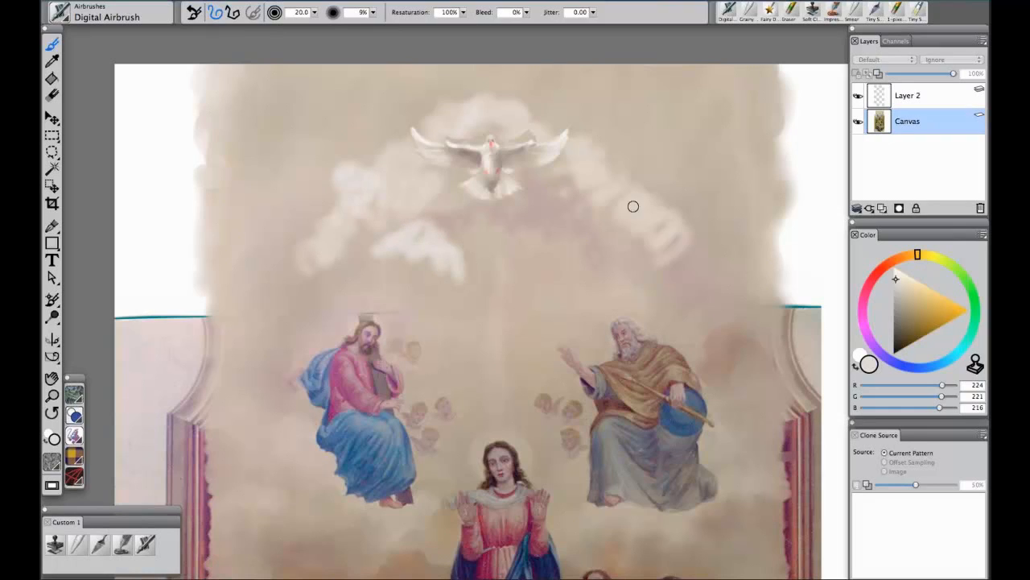
mouse_move(667, 189)
mouse_down()
mouse_move(709, 206)
mouse_move(667, 170)
mouse_move(683, 165)
mouse_move(687, 194)
mouse_move(716, 212)
mouse_up()
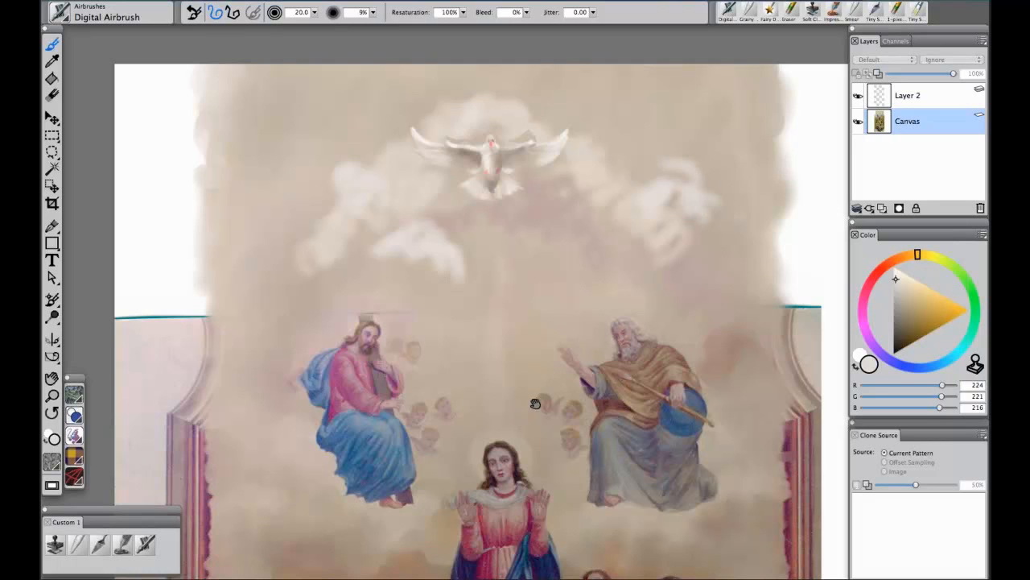
Airbrush muted teal accents (98, 146, 134) along the outer upper edges of the clouds on both sides of the dove
scroll(533, 399, down, 10)
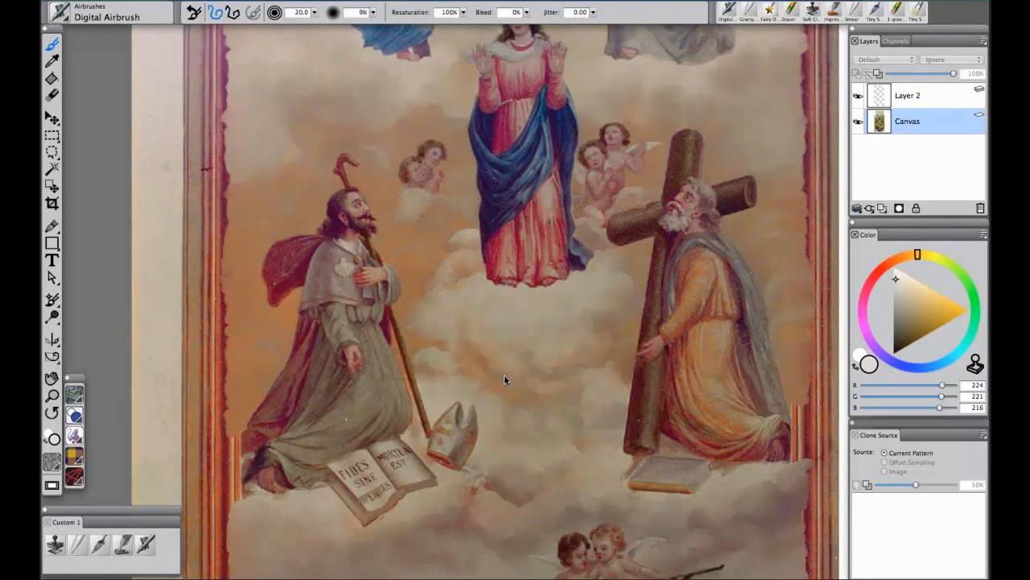
drag(505, 376, 515, 307)
drag(552, 388, 534, 269)
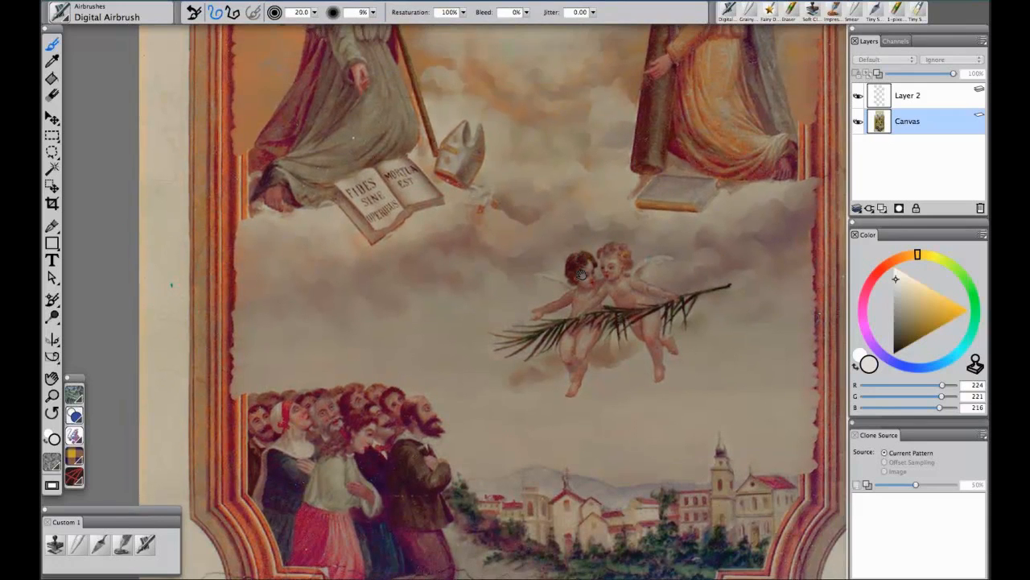
drag(459, 325, 447, 540)
alt+click(451, 536)
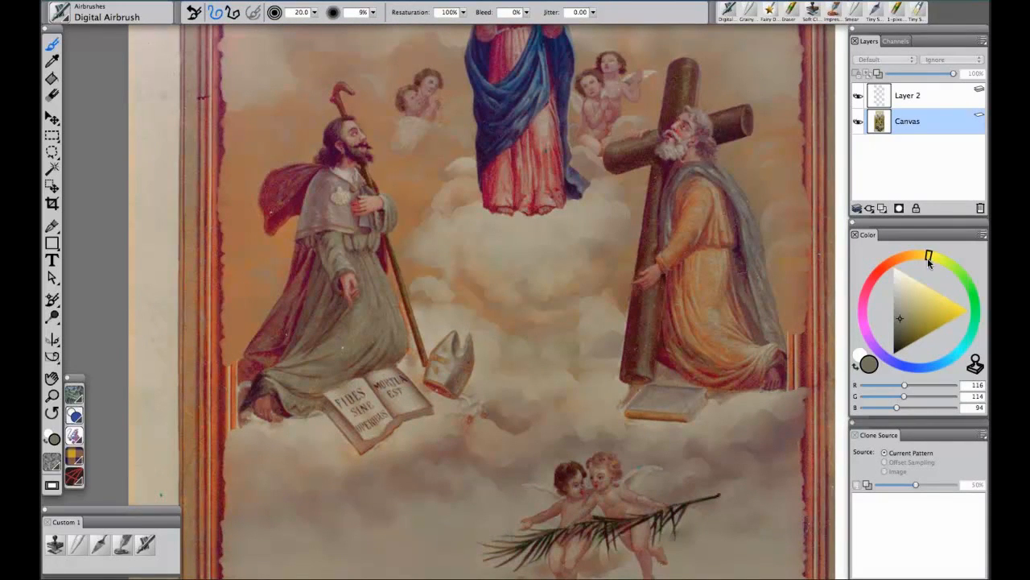
drag(927, 258, 966, 341)
click(906, 317)
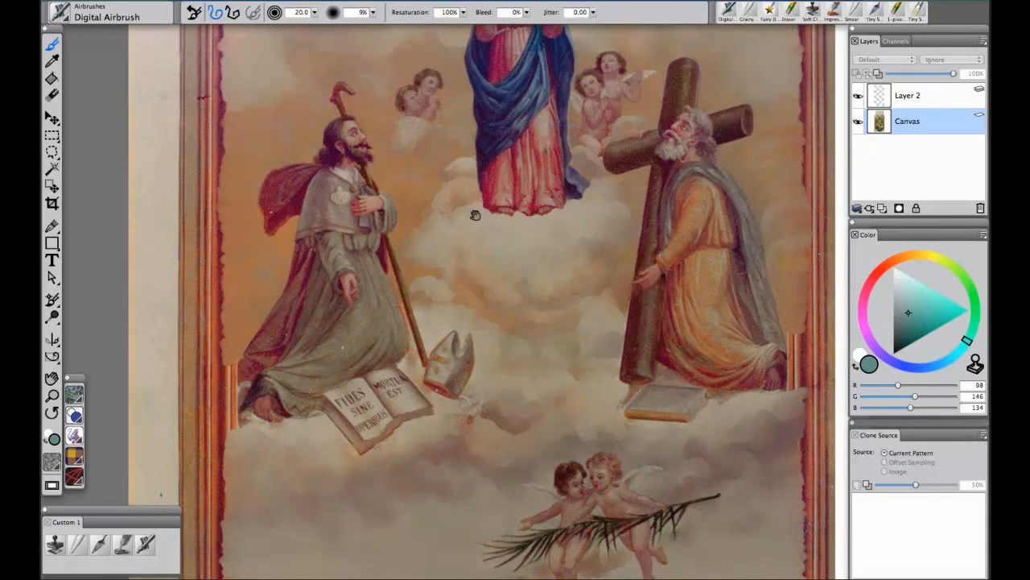
drag(485, 252, 479, 575)
drag(482, 537, 482, 568)
mouse_move(390, 105)
mouse_down()
mouse_move(383, 129)
mouse_move(356, 118)
mouse_move(322, 165)
mouse_move(332, 186)
mouse_move(302, 197)
mouse_move(283, 224)
mouse_up()
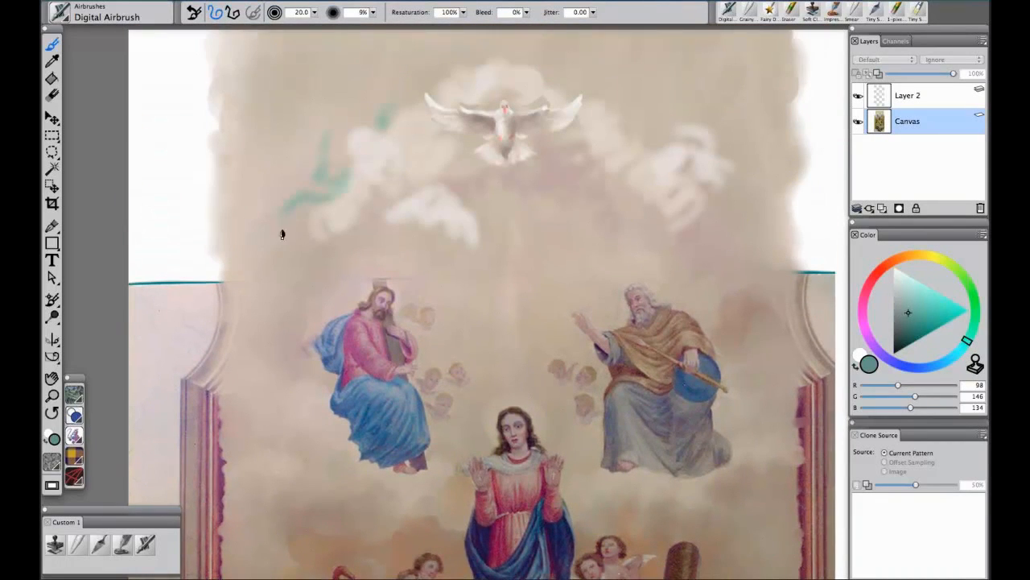
mouse_move(658, 109)
mouse_down()
mouse_move(655, 143)
mouse_move(690, 129)
mouse_move(732, 166)
mouse_move(752, 165)
mouse_up()
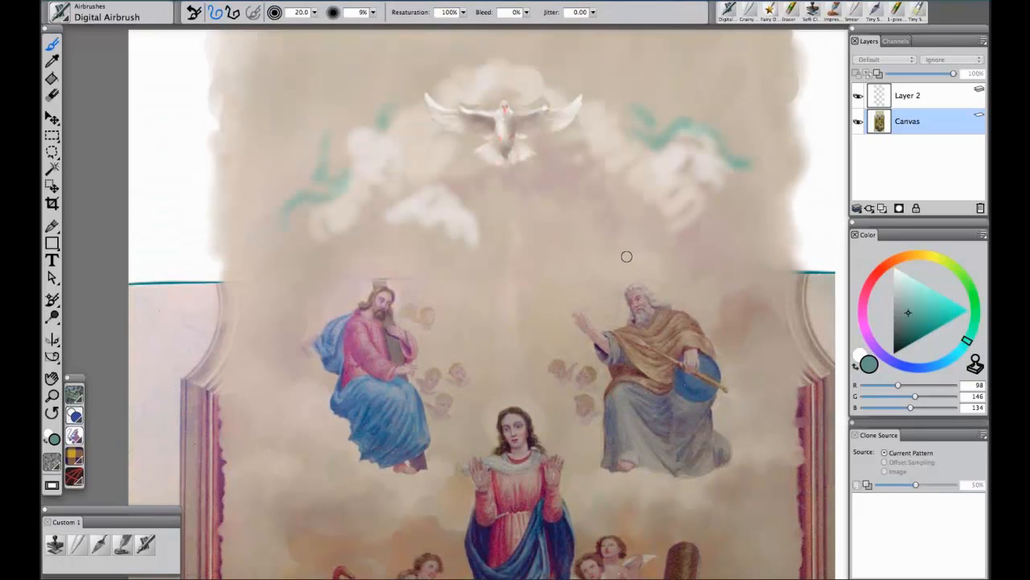
Blend the clouds, highlights and teal accents around the dove into the sky with the Grainy Water blender at size 19
click(78, 545)
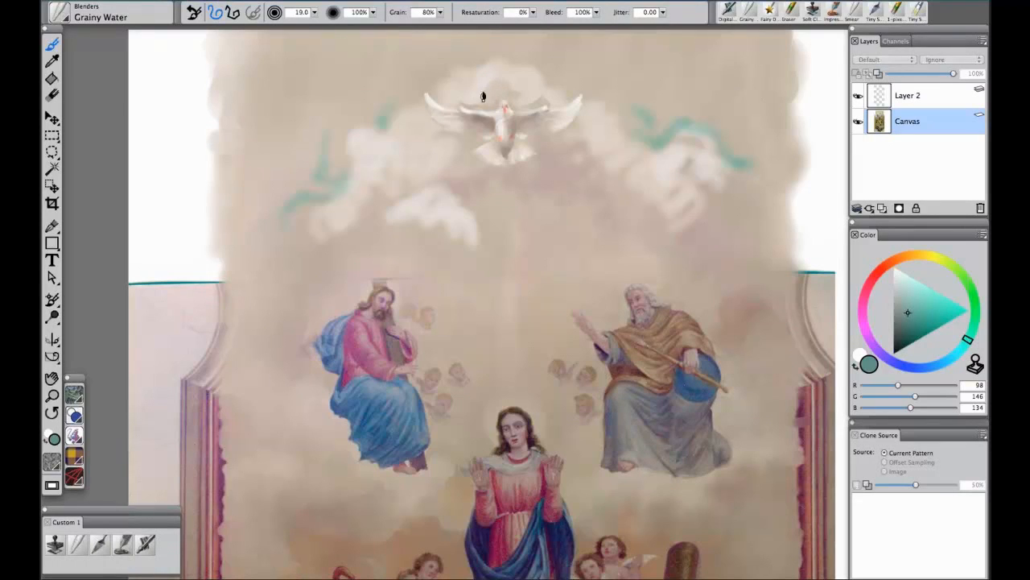
mouse_move(477, 83)
mouse_down()
mouse_move(501, 71)
mouse_move(518, 81)
mouse_up()
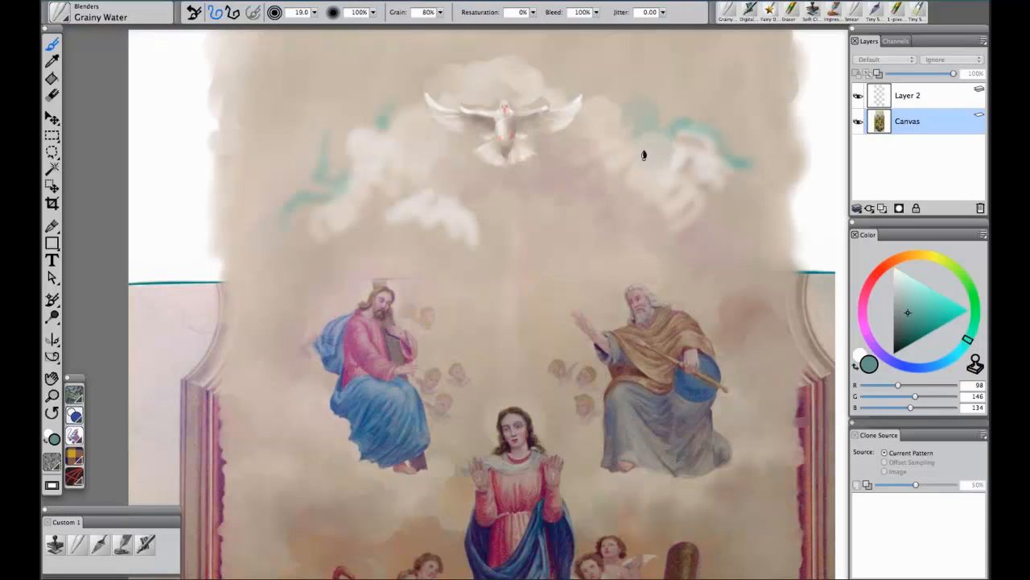
mouse_move(625, 117)
mouse_down()
mouse_move(708, 144)
mouse_move(719, 173)
mouse_move(705, 149)
mouse_up()
mouse_move(715, 202)
mouse_down()
mouse_move(686, 160)
mouse_move(684, 174)
mouse_move(668, 174)
mouse_move(672, 203)
mouse_move(690, 195)
mouse_move(686, 234)
mouse_move(632, 201)
mouse_up()
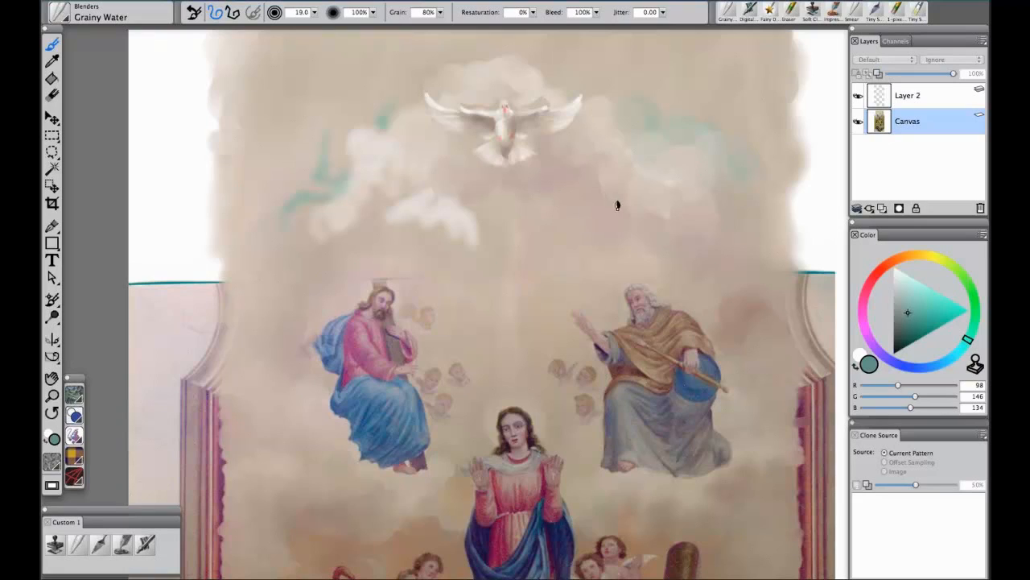
mouse_move(450, 232)
mouse_down()
mouse_move(446, 214)
mouse_move(395, 202)
mouse_move(354, 219)
mouse_move(471, 244)
mouse_up()
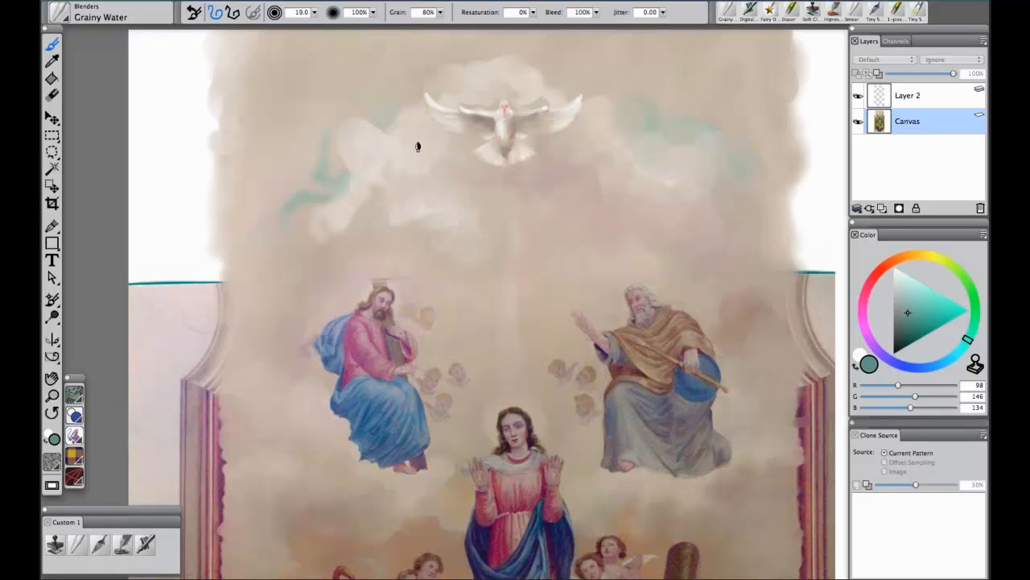
drag(325, 189, 312, 161)
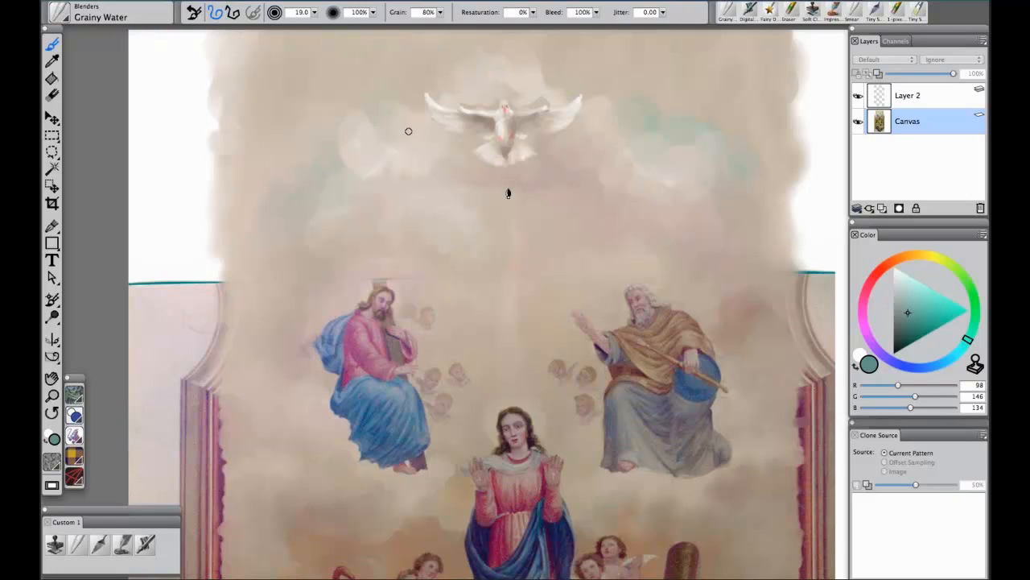
Merge Layer 2 with the dove into the Canvas
click(936, 98)
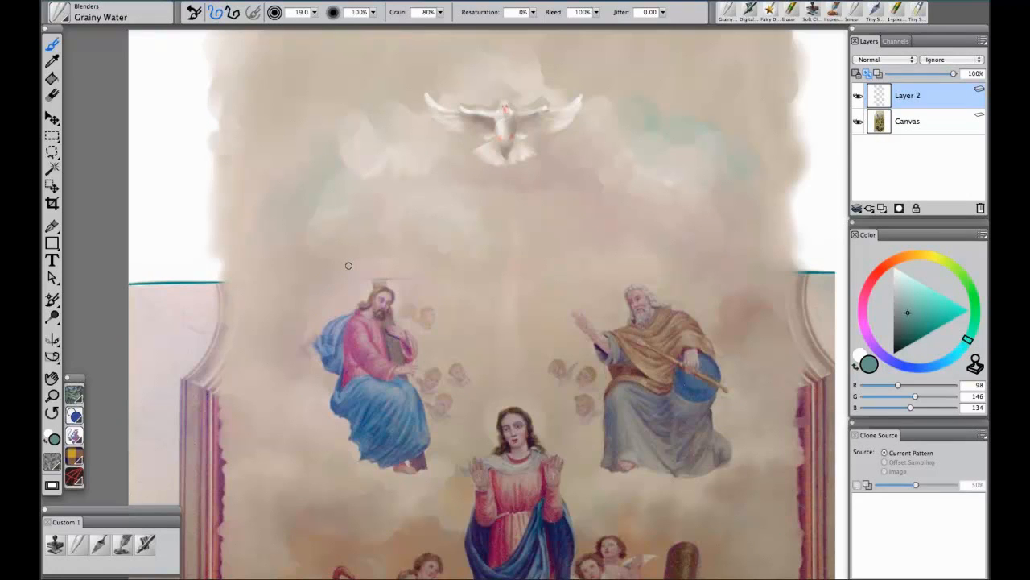
key(super+plus)
drag(494, 251, 473, 363)
click(936, 116)
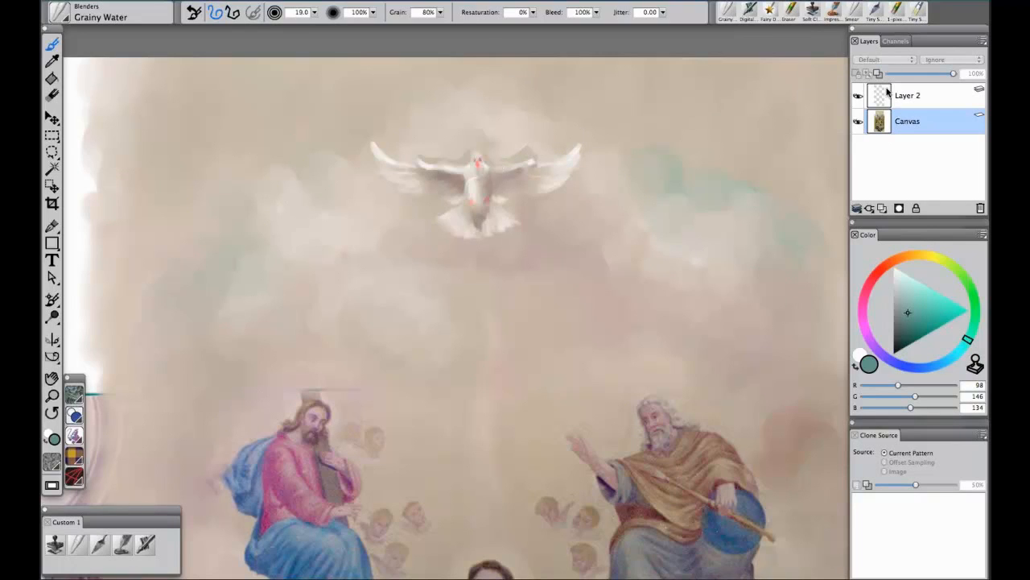
click(939, 97)
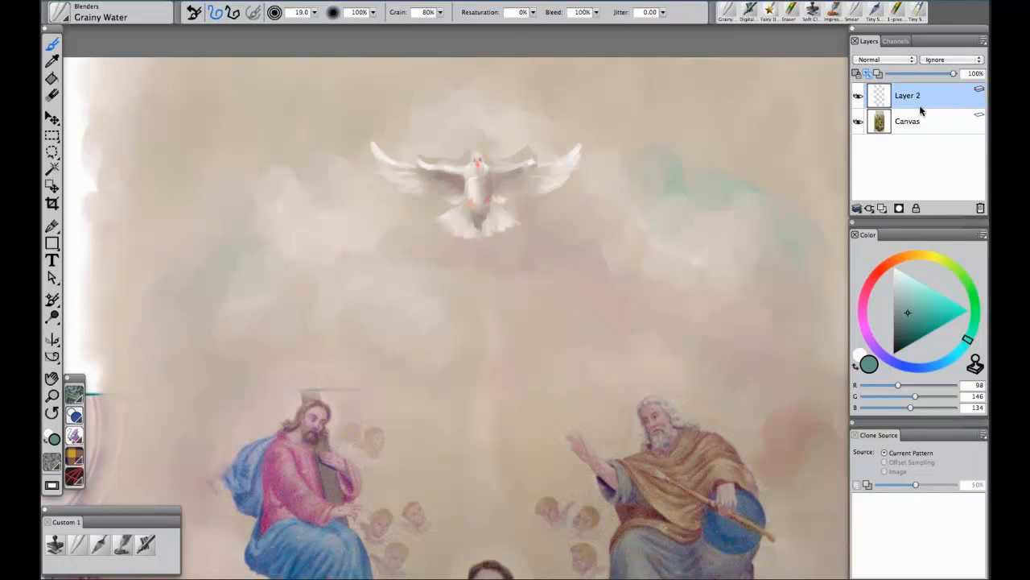
double_click(913, 98)
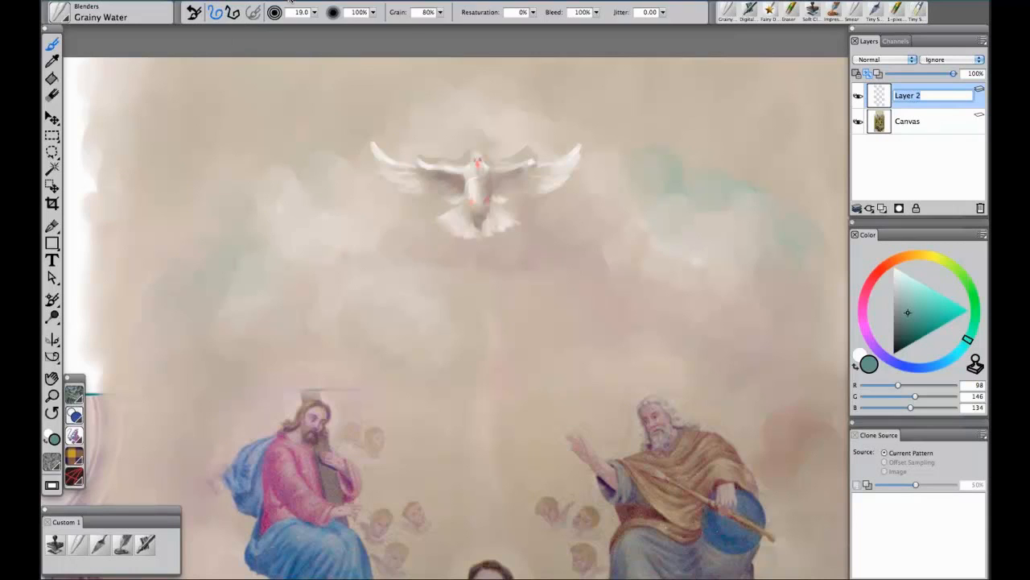
click(290, 0)
click(279, 215)
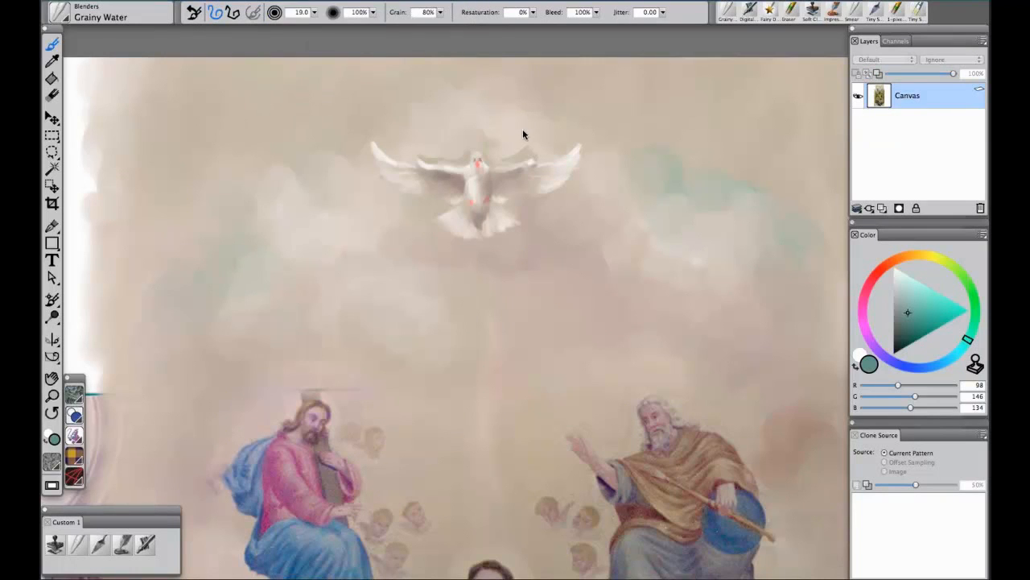
Soften the edges of the dove's wings and tail into the surrounding clouds with the Grainy Water blender at size 10
key(bracketleft)
key(bracketleft)
click(938, 100)
key(super+plus)
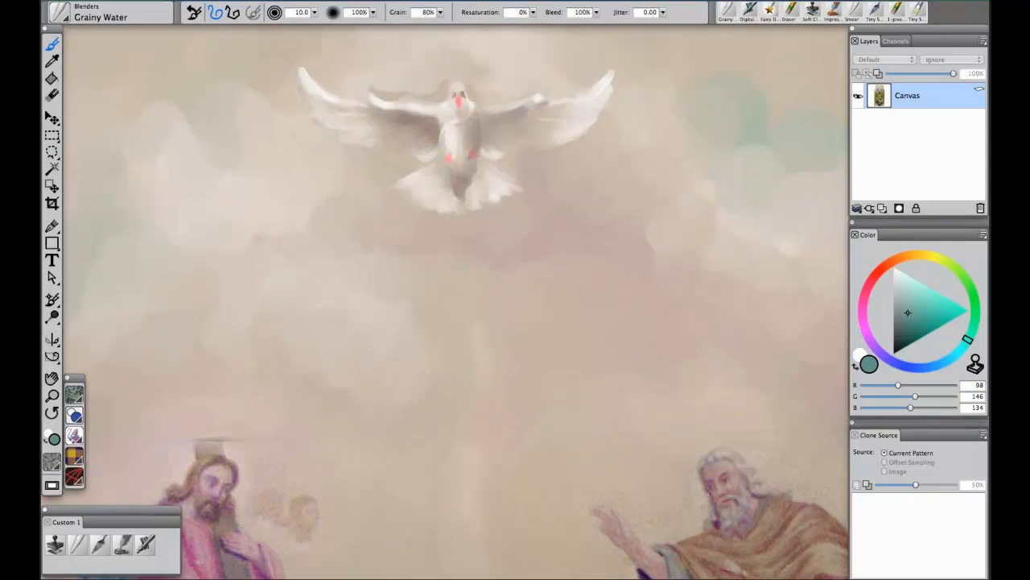
key(super+plus)
key(bracketleft)
key(bracketleft)
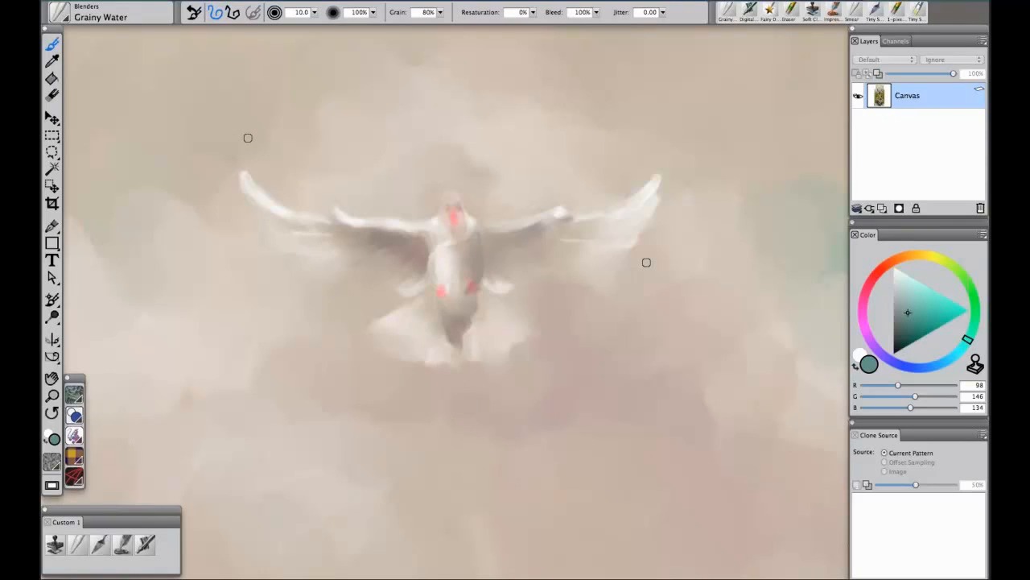
Examine the painting from the blended dove and clouds down to the central woman's robe, the cherubs and the cross
key(super+minus)
key(super+minus)
key(super+minus)
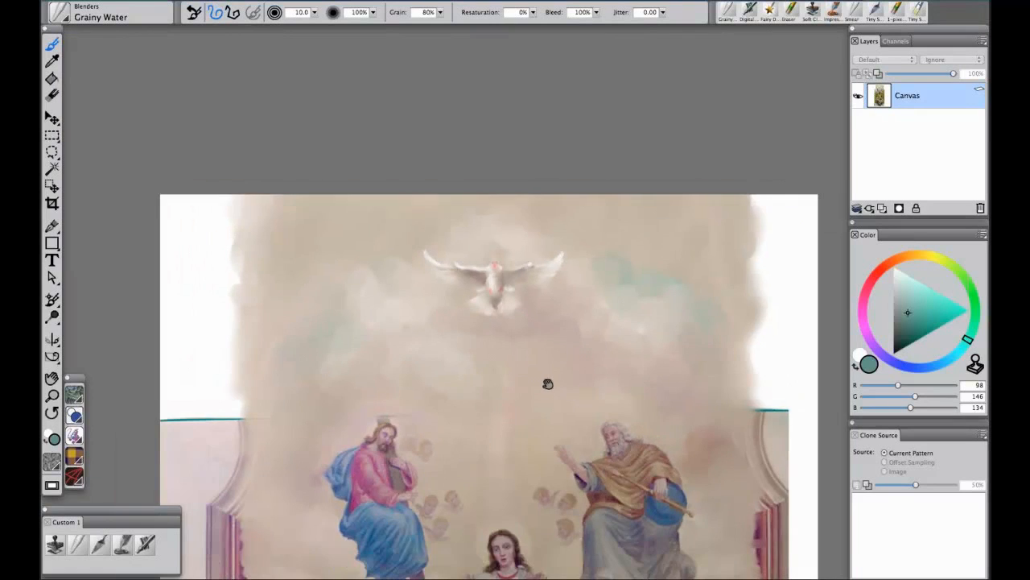
drag(545, 381, 526, 216)
drag(539, 421, 505, 174)
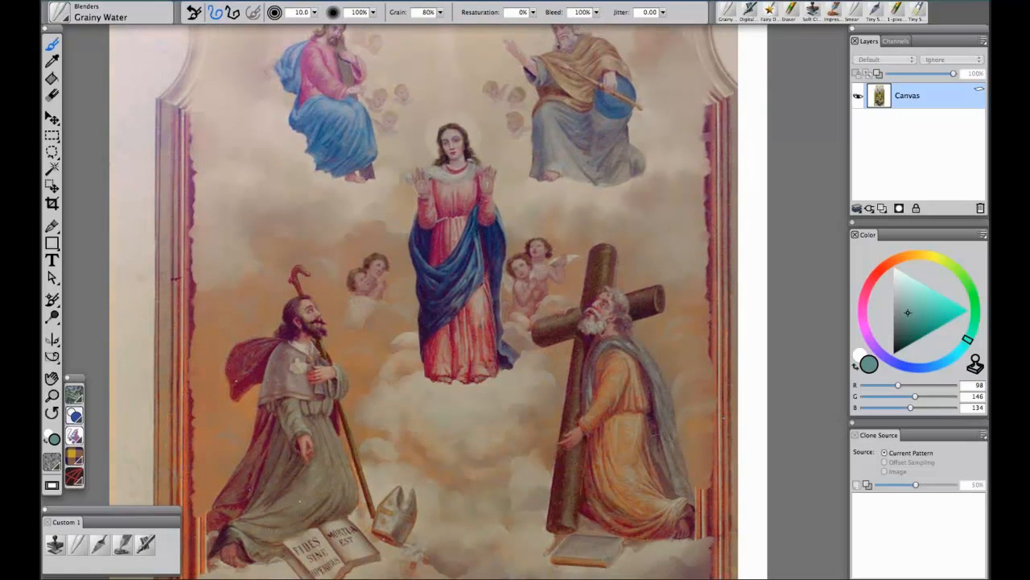
key(super+plus)
key(super+plus)
key(super+plus)
key(super+plus)
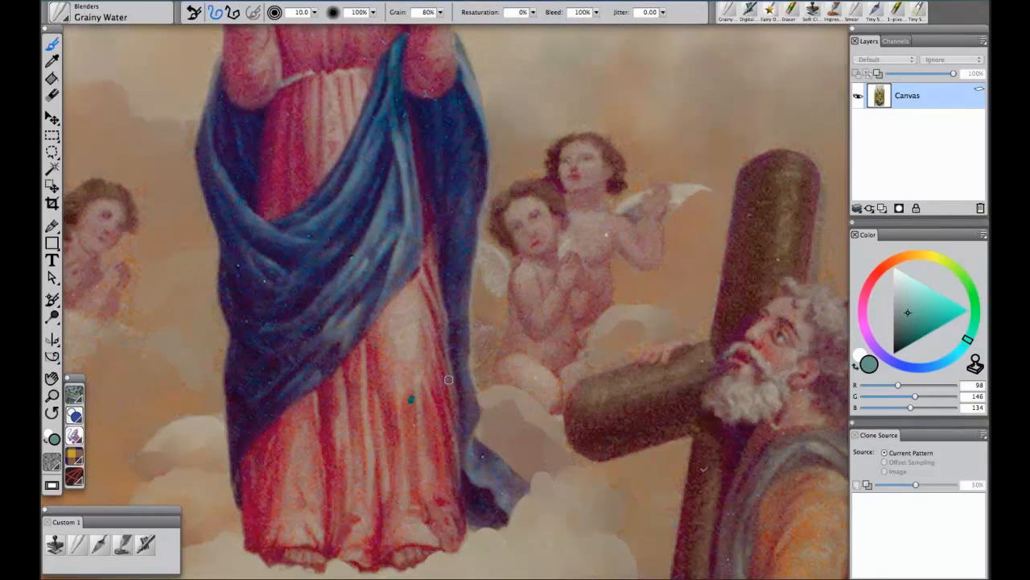
Set the Grainy Water blender to size 2 for the folds of the central woman's blue robe
mouse_move(402, 263)
mouse_down()
mouse_move(457, 295)
mouse_move(520, 294)
mouse_up()
key(bracketright)
key(bracketright)
key(bracketright)
key(bracketright)
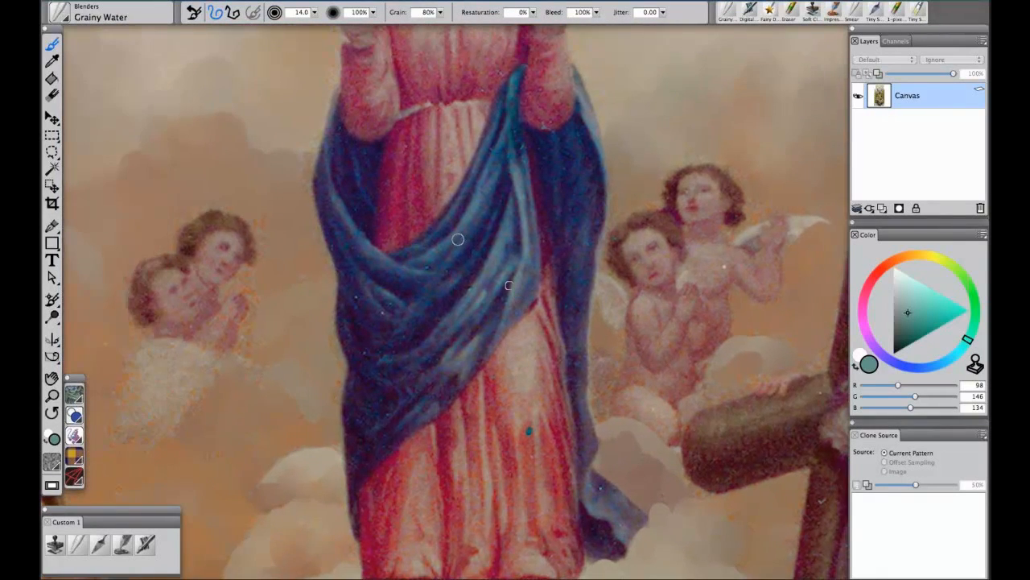
key(bracketleft)
key(super+plus)
drag(237, 149, 341, 236)
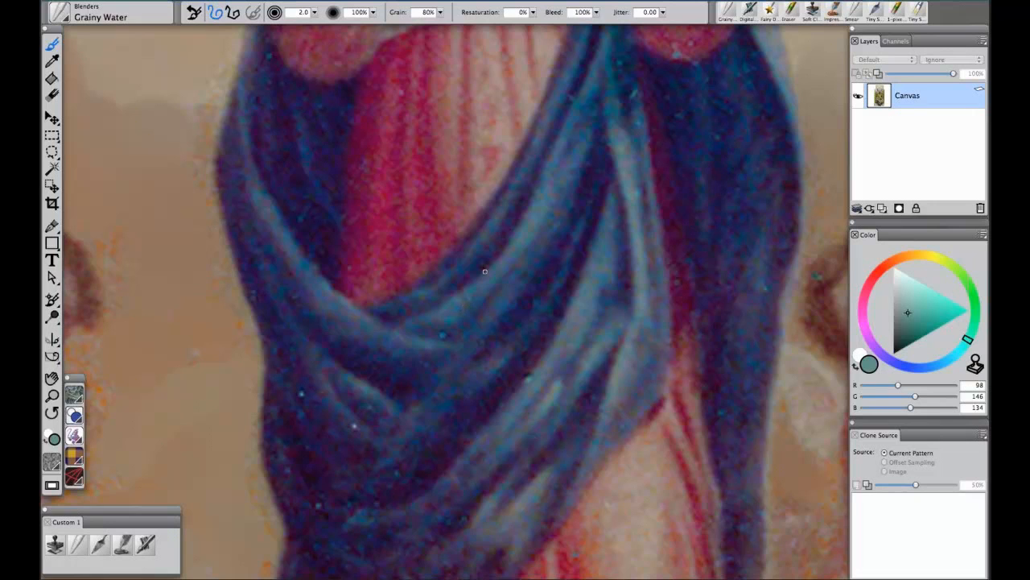
key(super+plus)
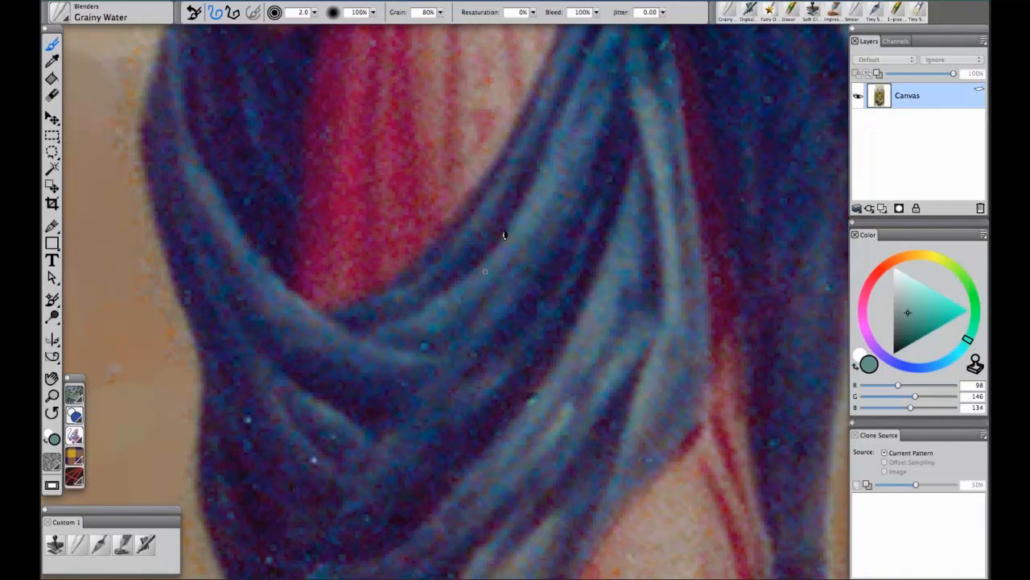
Try to smooth the light and dark folds in the middle of the blue robe with Grainy Water at sizes 2 and 8
mouse_move(507, 231)
mouse_down()
mouse_move(480, 258)
mouse_move(515, 212)
mouse_move(504, 243)
mouse_move(524, 210)
mouse_move(494, 251)
mouse_move(510, 215)
mouse_up()
key(super+z)
key(super+z)
key(])
drag(520, 211, 458, 277)
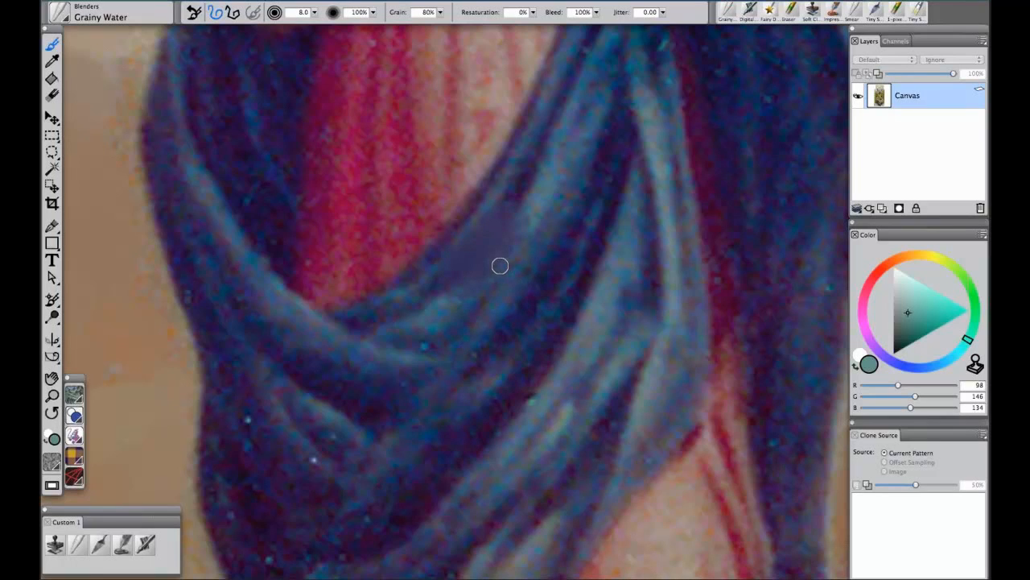
key(super+z)
drag(457, 312, 560, 199)
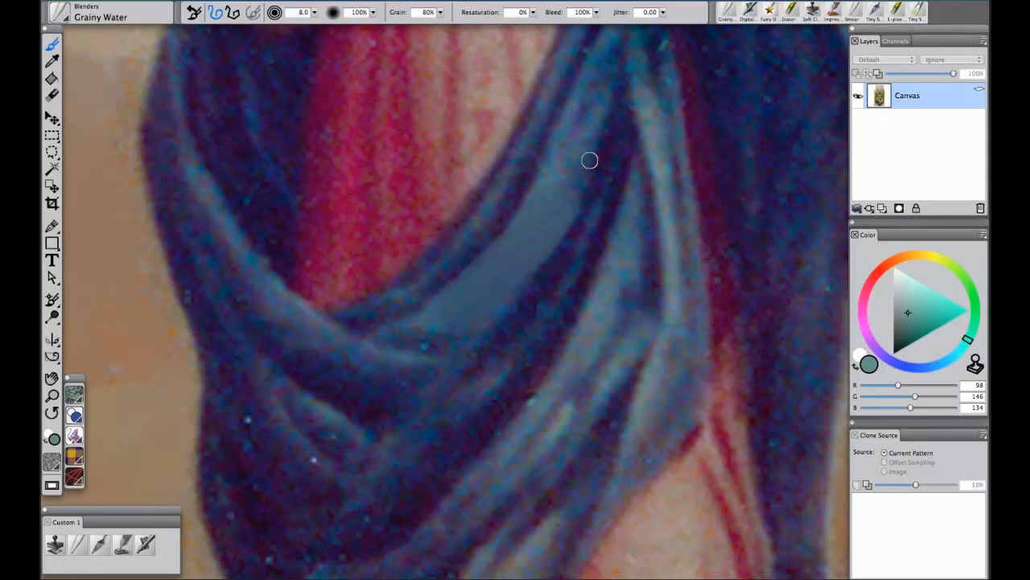
key(super+z)
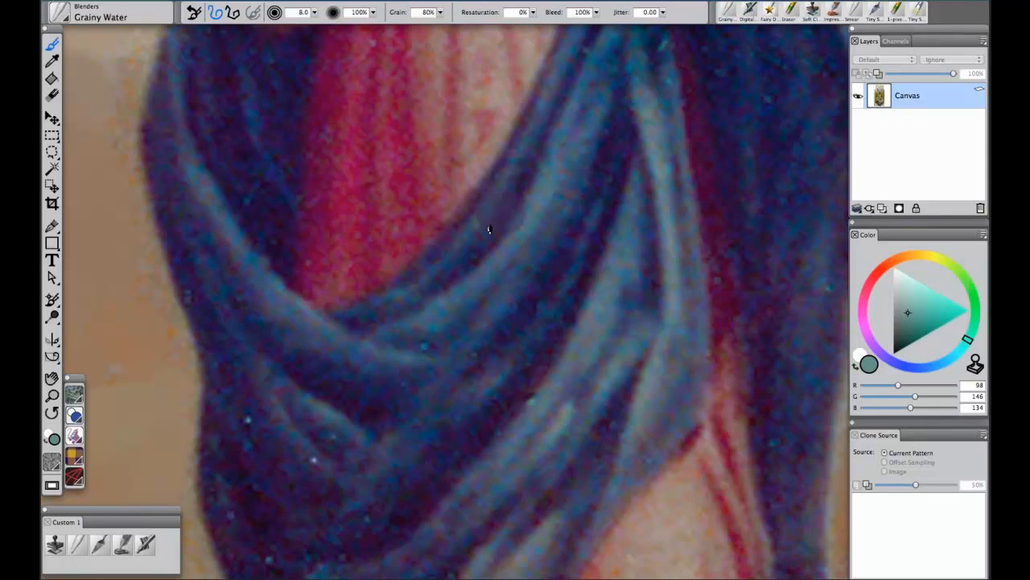
Smooth the grain in the long dark diagonal folds across the middle of the blue robe with Grainy Water at size 3
key([)
key([)
key([)
key([)
drag(509, 215, 521, 188)
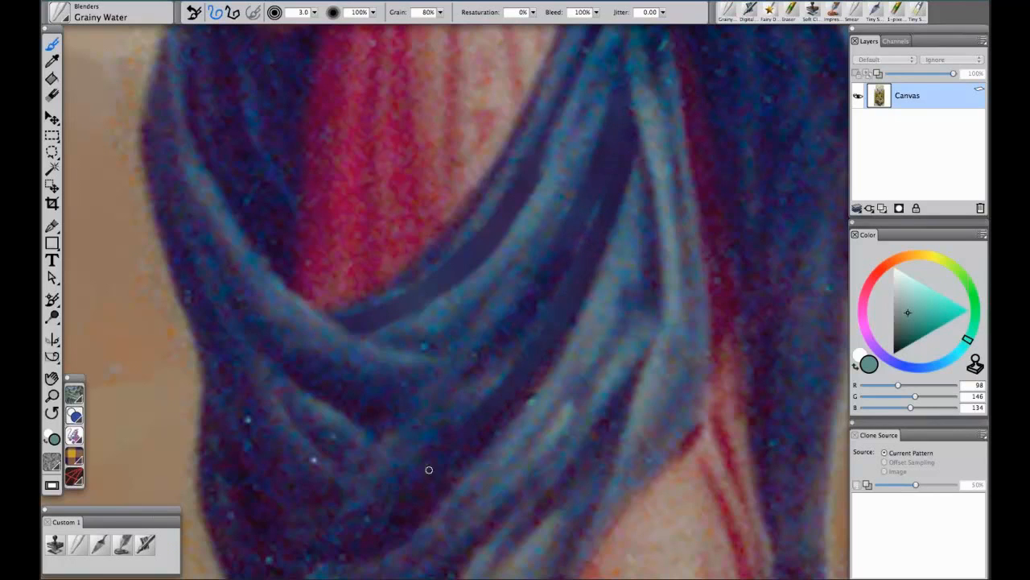
drag(533, 392, 453, 479)
drag(327, 545, 478, 436)
mouse_move(327, 529)
mouse_down()
mouse_move(364, 522)
mouse_move(549, 338)
mouse_up()
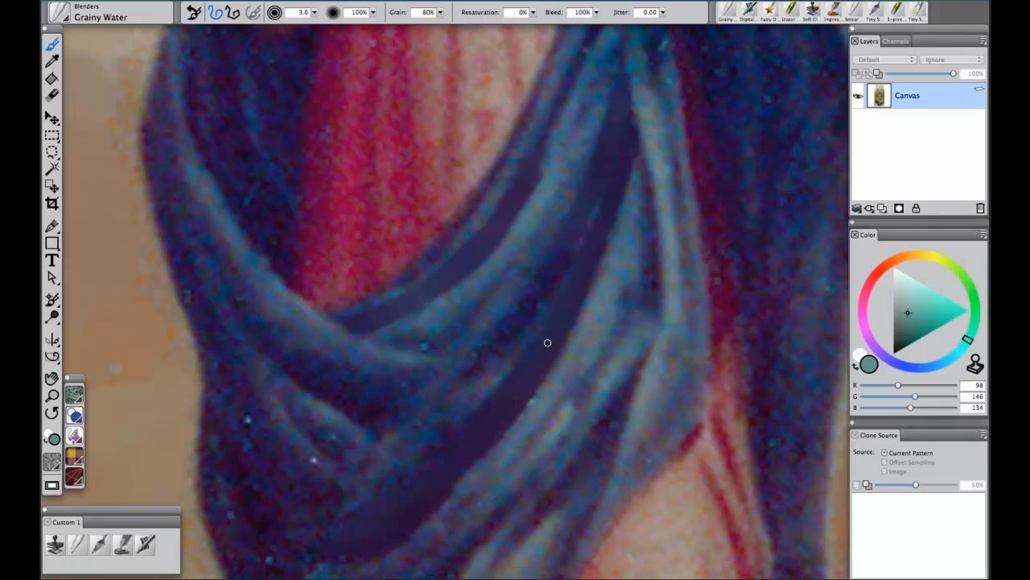
mouse_move(571, 216)
mouse_down()
mouse_move(483, 350)
mouse_move(614, 154)
mouse_move(420, 413)
mouse_up()
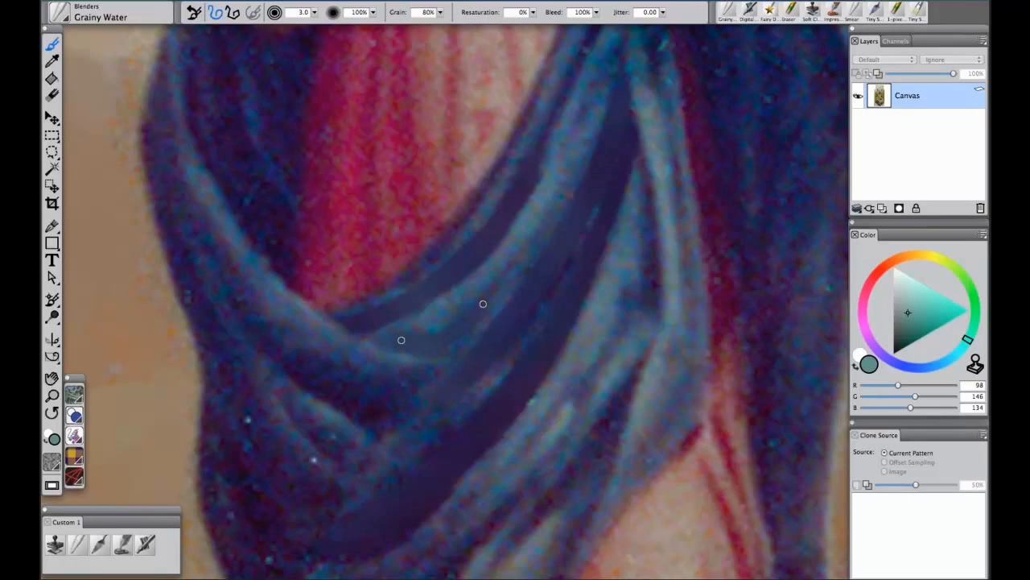
Smooth the dark folds on both sides of the robe's light left-hand fold, following their curve with Grainy Water at size 3
mouse_move(175, 166)
mouse_down()
mouse_move(223, 293)
mouse_move(273, 369)
mouse_move(345, 408)
mouse_up()
mouse_move(221, 283)
mouse_down()
mouse_move(380, 427)
mouse_move(356, 406)
mouse_up()
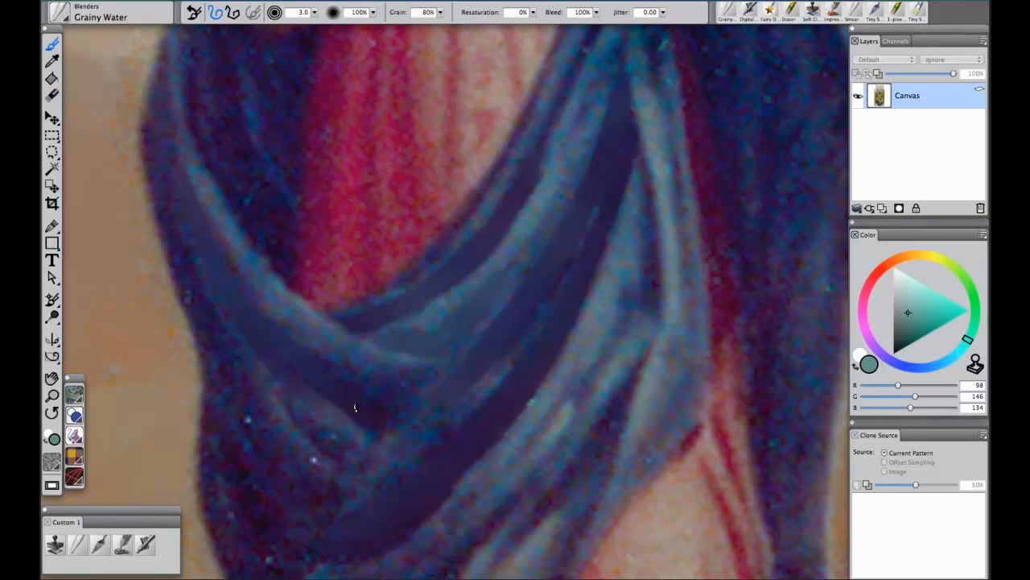
mouse_move(278, 326)
mouse_down()
mouse_move(320, 351)
mouse_move(221, 254)
mouse_move(166, 154)
mouse_up()
drag(179, 94, 277, 260)
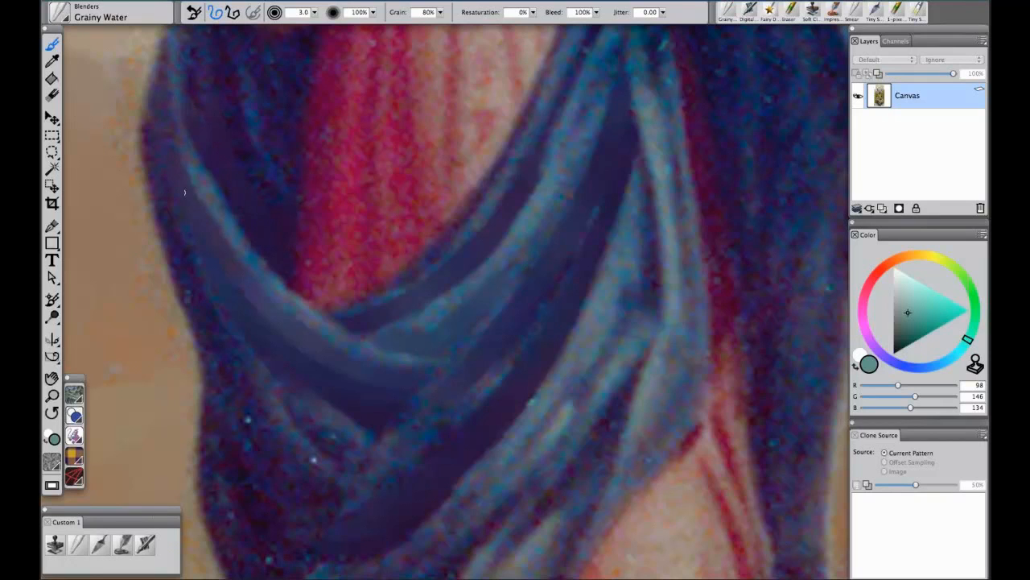
mouse_move(182, 249)
mouse_down()
mouse_move(226, 356)
mouse_move(217, 326)
mouse_move(290, 443)
mouse_up()
Blend the light central fold of the blue robe and the narrow folds bordering the pink dress along their direction
mouse_move(427, 330)
mouse_down()
mouse_move(536, 218)
mouse_move(414, 332)
mouse_up()
drag(466, 281, 381, 336)
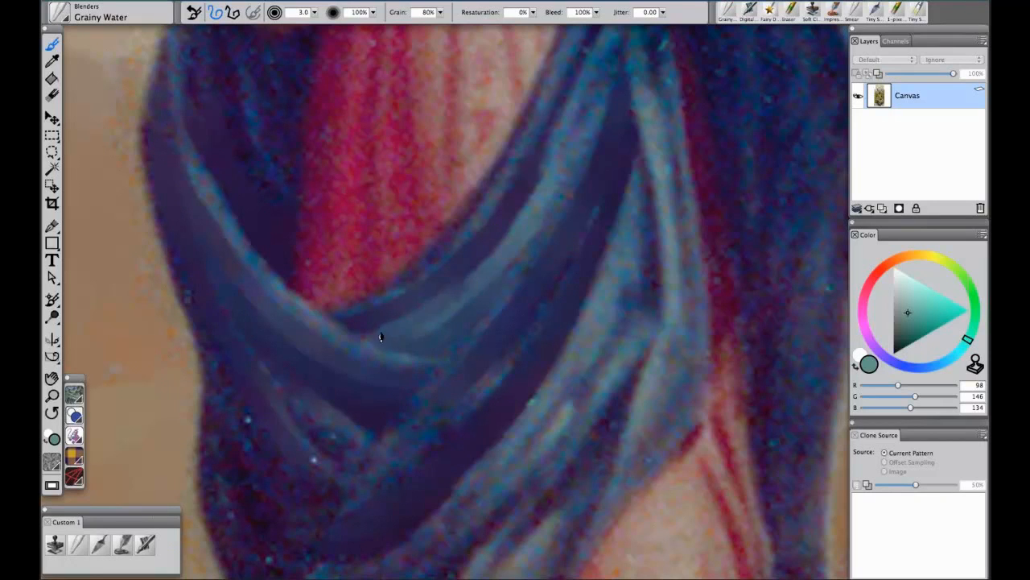
drag(533, 238, 508, 266)
mouse_move(431, 307)
mouse_down()
mouse_move(511, 232)
mouse_move(502, 251)
mouse_up()
drag(409, 338, 528, 238)
mouse_move(476, 274)
mouse_down()
mouse_move(523, 223)
mouse_move(580, 99)
mouse_move(512, 233)
mouse_up()
mouse_move(457, 313)
mouse_down()
mouse_move(580, 143)
mouse_move(492, 280)
mouse_up()
mouse_move(441, 329)
mouse_down()
mouse_move(533, 252)
mouse_move(456, 350)
mouse_move(560, 227)
mouse_move(450, 371)
mouse_up()
mouse_move(585, 135)
mouse_down()
mouse_move(598, 103)
mouse_move(587, 161)
mouse_move(562, 136)
mouse_move(595, 84)
mouse_move(451, 251)
mouse_move(511, 170)
mouse_move(399, 290)
mouse_move(369, 292)
mouse_up()
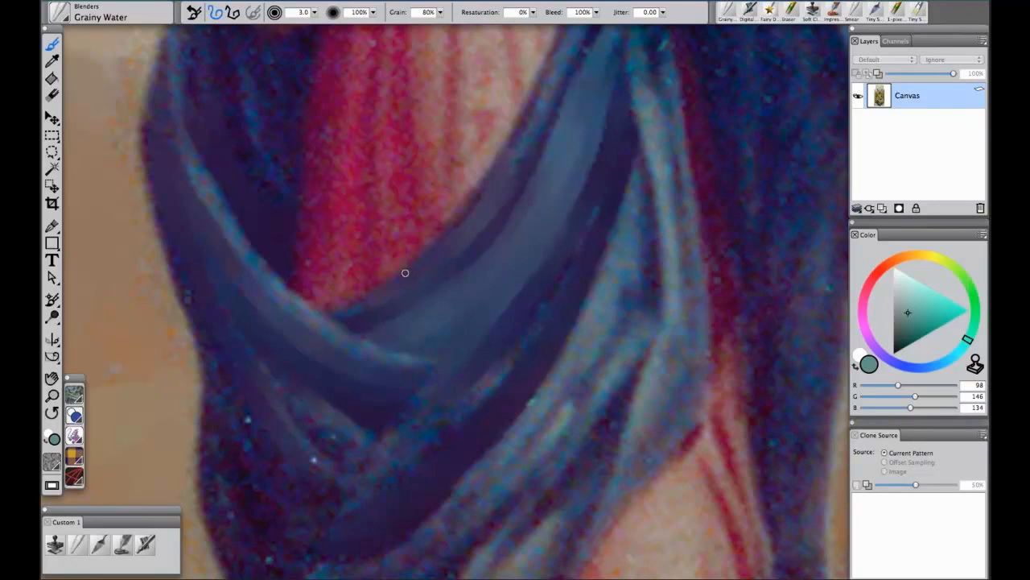
drag(522, 161, 566, 75)
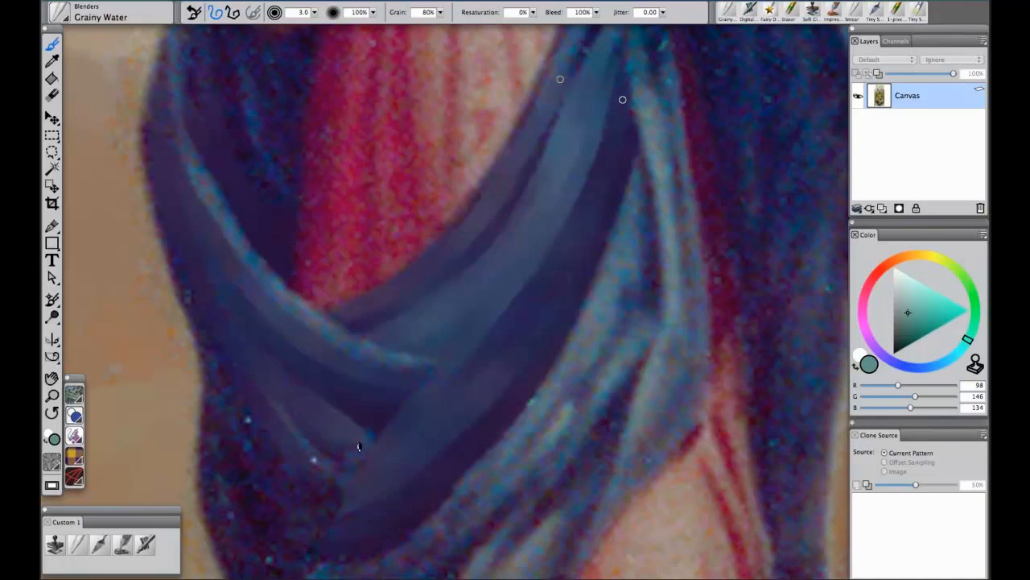
Smooth the robe's lower-left folds, the light curved fold beside the pink dress, and the robe's outer left edge
drag(333, 475, 277, 429)
drag(237, 398, 334, 499)
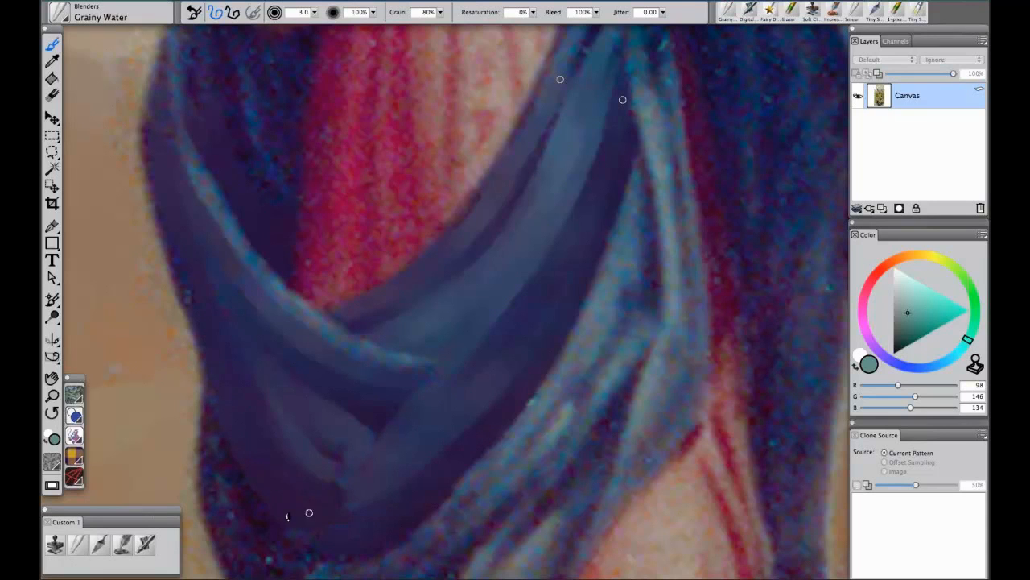
drag(359, 344, 409, 364)
drag(251, 270, 359, 354)
drag(224, 224, 268, 277)
drag(177, 57, 198, 167)
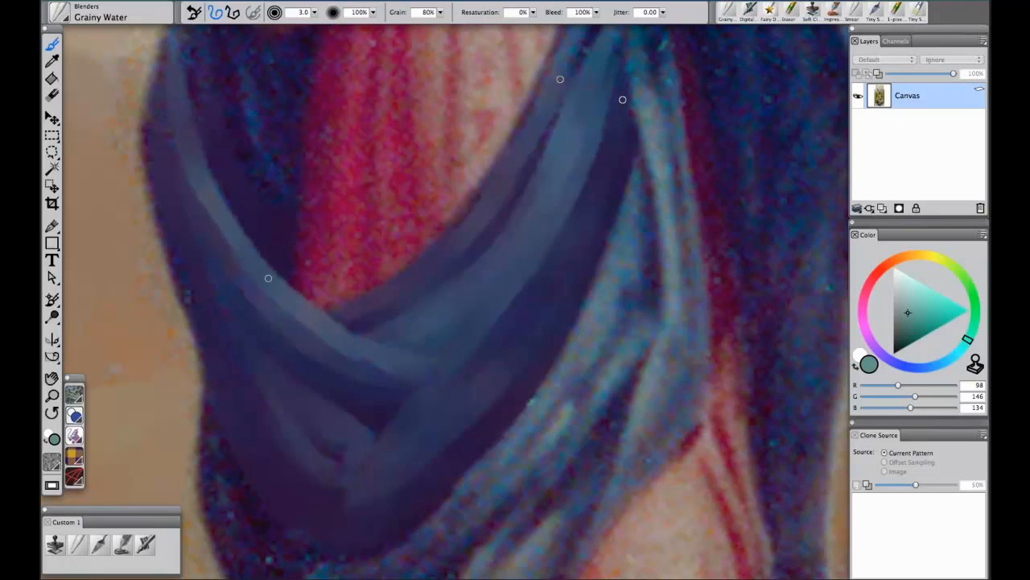
mouse_move(159, 97)
mouse_down()
mouse_move(159, 156)
mouse_move(190, 303)
mouse_up()
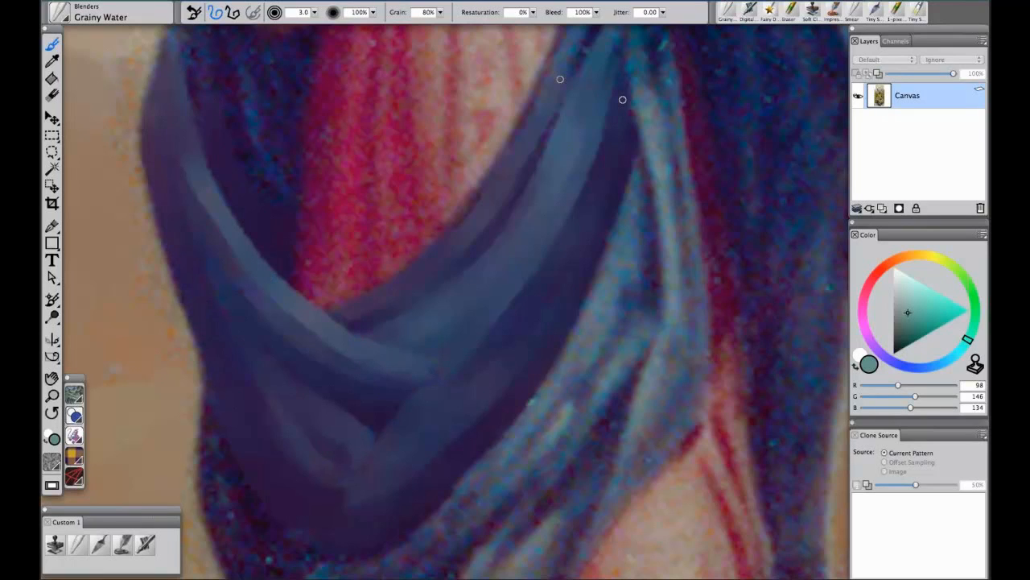
Smooth the broad light folds along the robe's lower right side, keeping their edge against the dark diagonal fold
drag(633, 172, 580, 347)
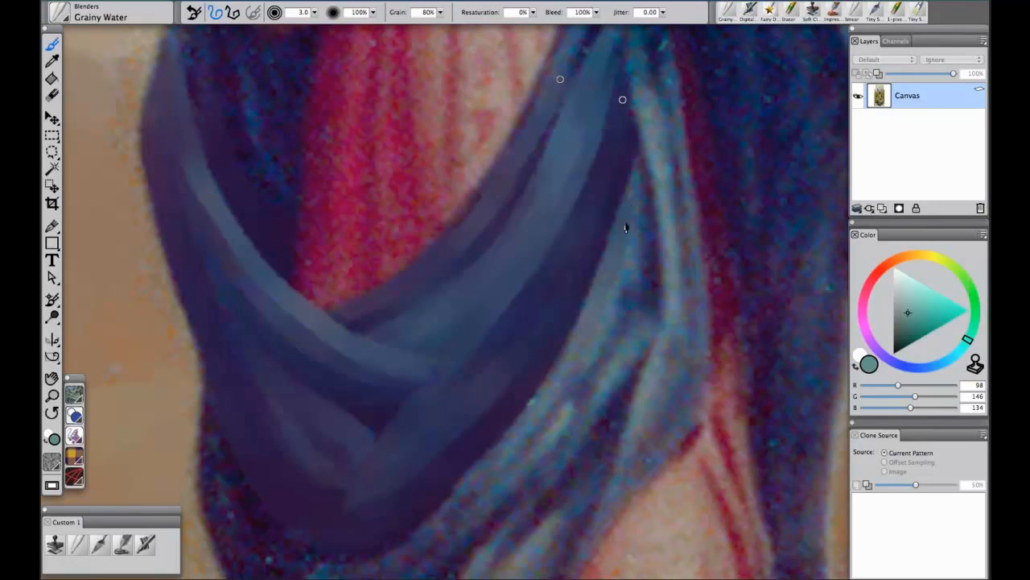
mouse_move(602, 278)
mouse_down()
mouse_move(529, 410)
mouse_move(466, 492)
mouse_move(574, 394)
mouse_move(644, 214)
mouse_move(643, 160)
mouse_move(649, 274)
mouse_move(594, 388)
mouse_move(623, 325)
mouse_up()
mouse_move(649, 264)
mouse_down()
mouse_move(613, 395)
mouse_move(477, 532)
mouse_move(601, 390)
mouse_up()
drag(382, 557, 506, 438)
drag(444, 519, 498, 489)
drag(411, 571, 532, 479)
drag(495, 516, 483, 532)
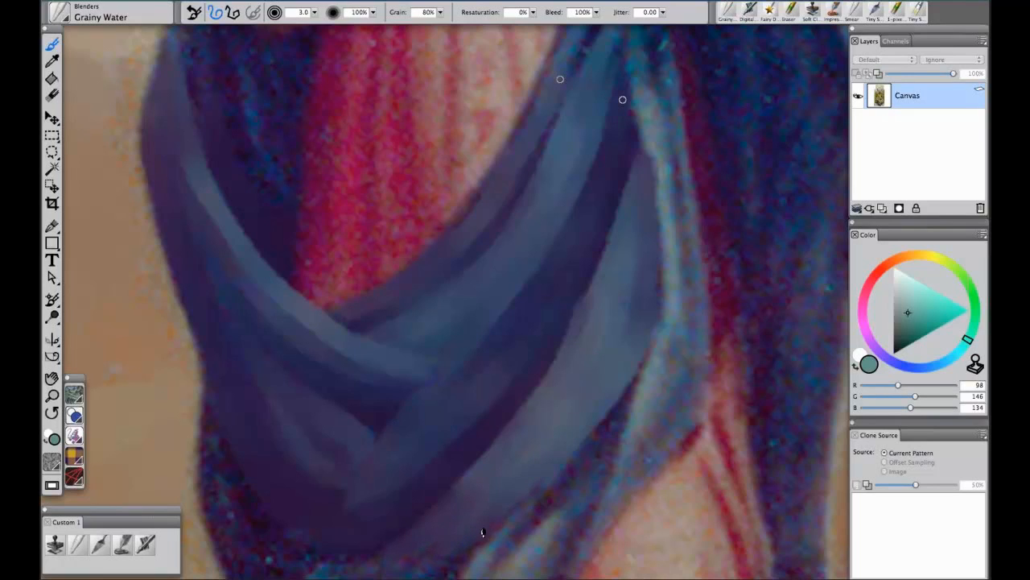
drag(531, 406, 600, 306)
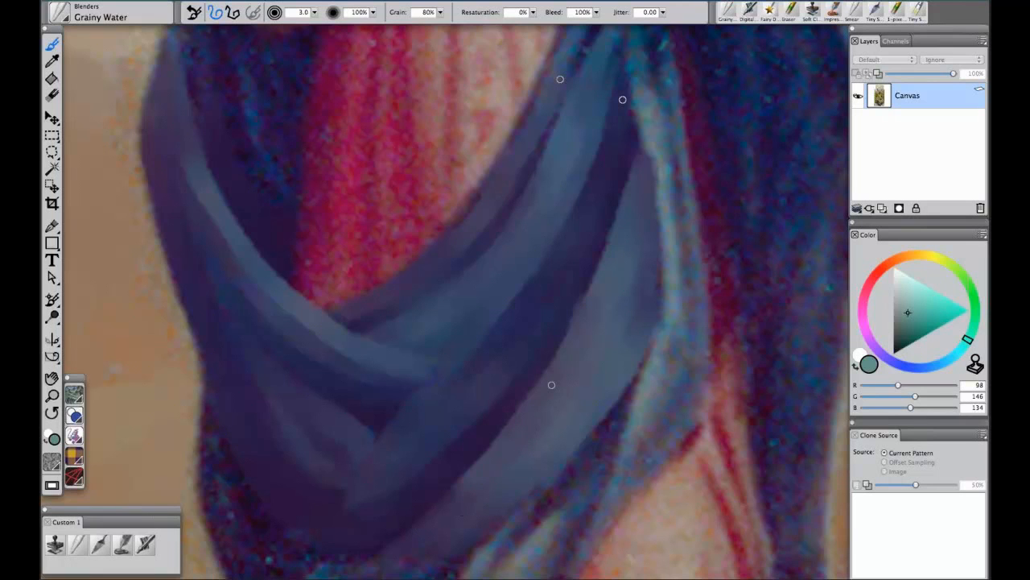
Set up the Digital Airbrush at size 3 with a robe color sampled and lightened to RGB 117, 116, 138
key(super+minus)
key(super+minus)
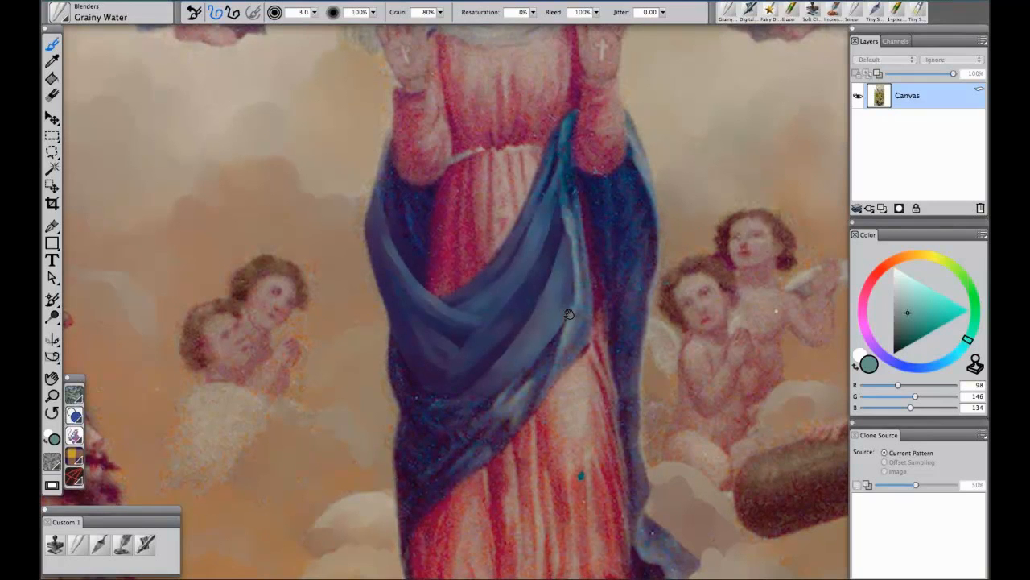
drag(570, 315, 557, 308)
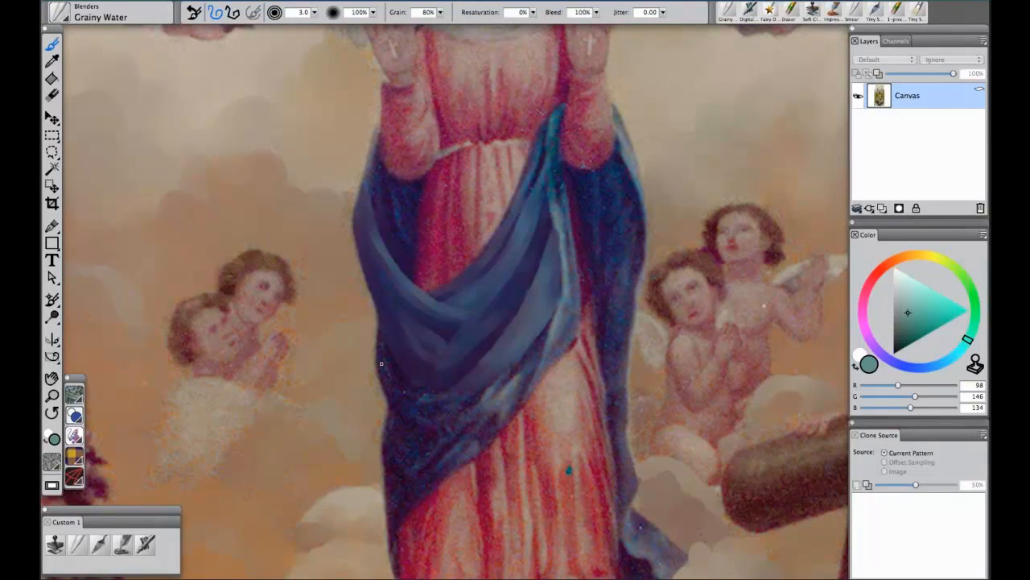
click(147, 545)
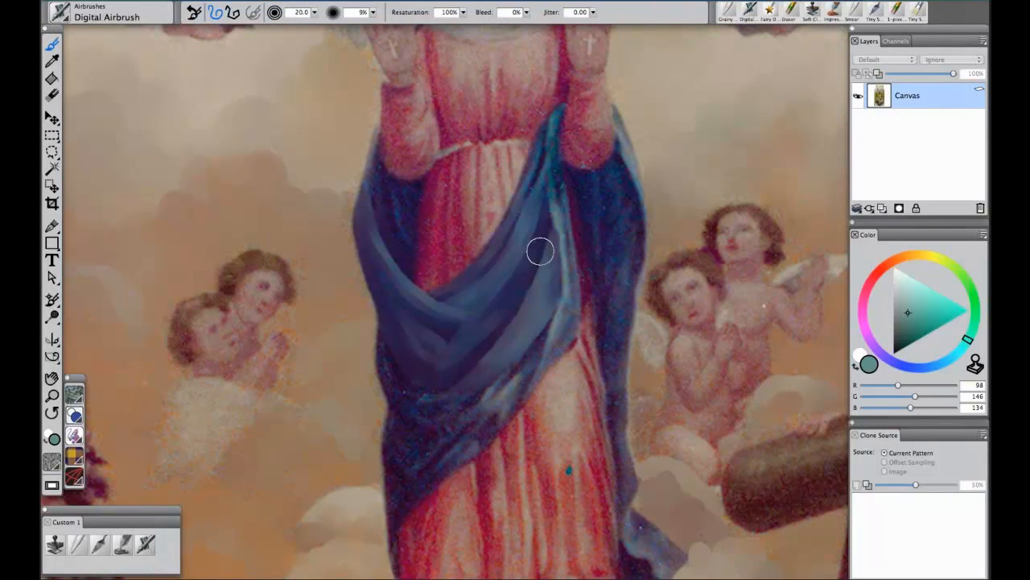
key([)
key([)
key([)
key([)
alt+click(431, 290)
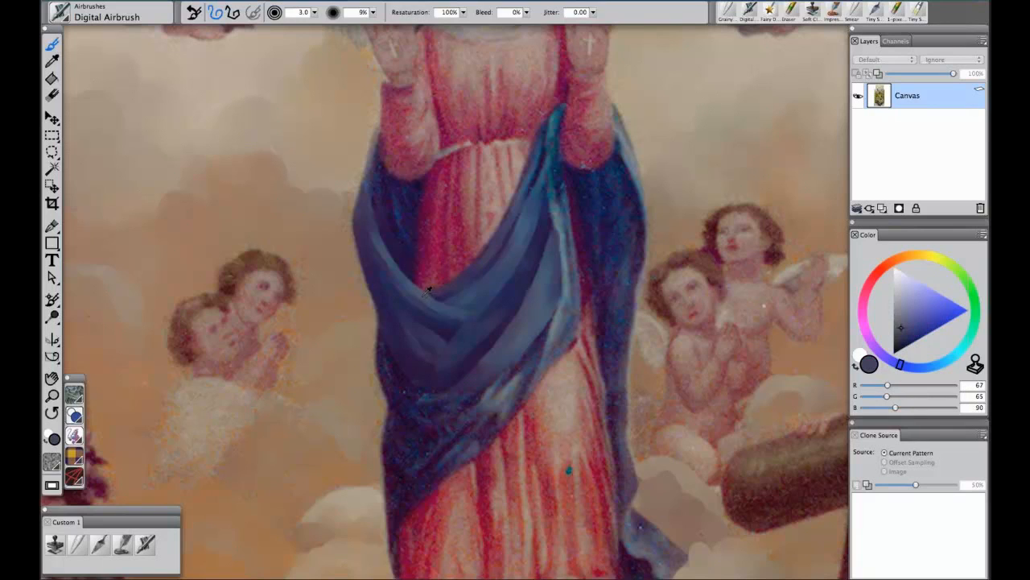
drag(905, 327, 901, 310)
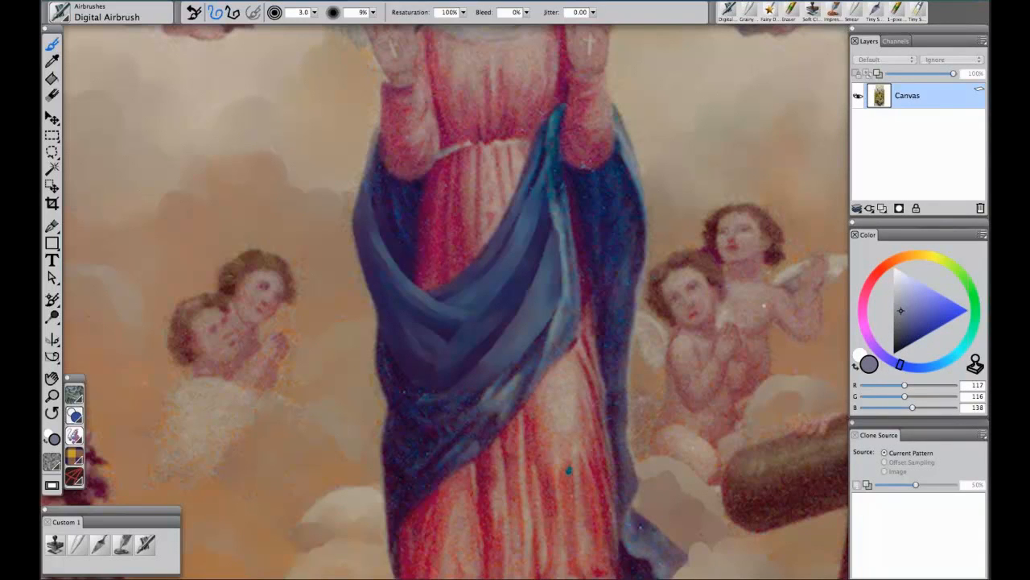
Paint soft light highlights along the crests of the blue robe's curved and diagonal folds
drag(383, 256, 454, 314)
mouse_move(496, 278)
mouse_down()
mouse_move(510, 265)
mouse_move(471, 299)
mouse_move(519, 247)
mouse_up()
mouse_move(522, 322)
mouse_down()
mouse_move(499, 348)
mouse_move(535, 281)
mouse_move(477, 373)
mouse_move(534, 298)
mouse_move(504, 354)
mouse_up()
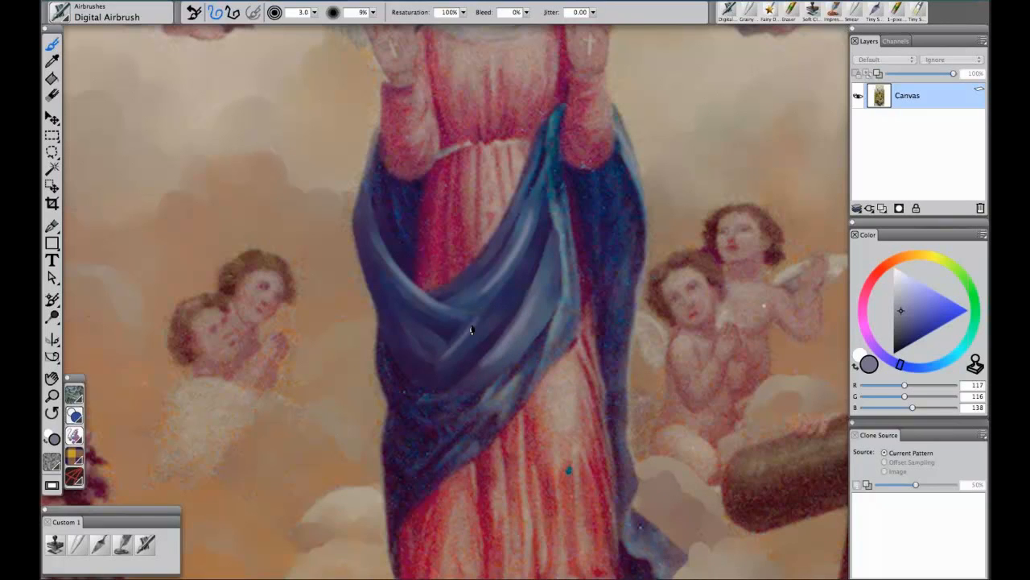
mouse_move(426, 331)
mouse_down()
mouse_move(417, 344)
mouse_move(437, 349)
mouse_move(435, 360)
mouse_up()
drag(484, 321, 468, 339)
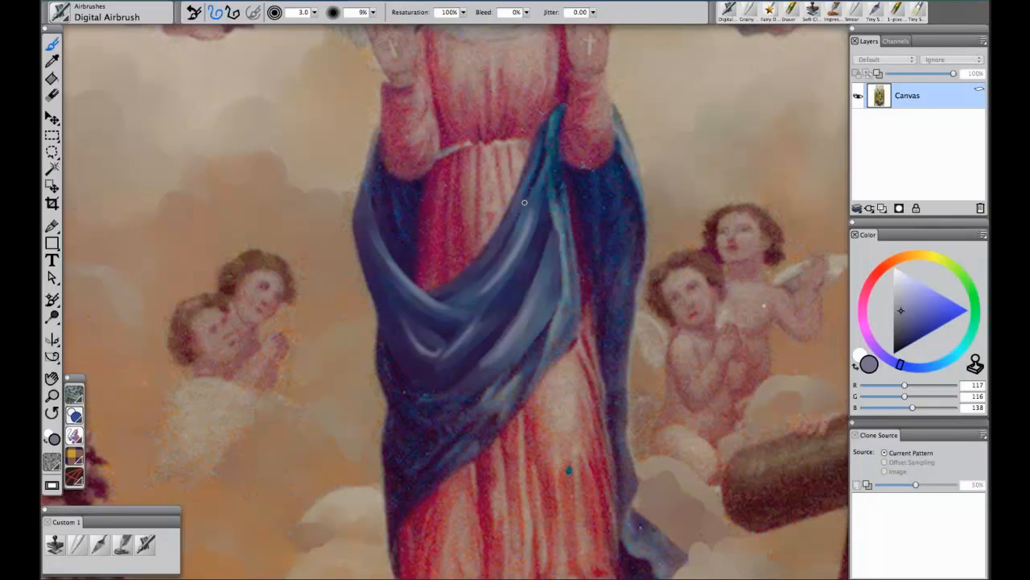
Pick a near-black violet of RGB 25, 17, 41, and blend the robe's painted highlights with Grainy Water at size 2
alt+click(556, 215)
click(901, 345)
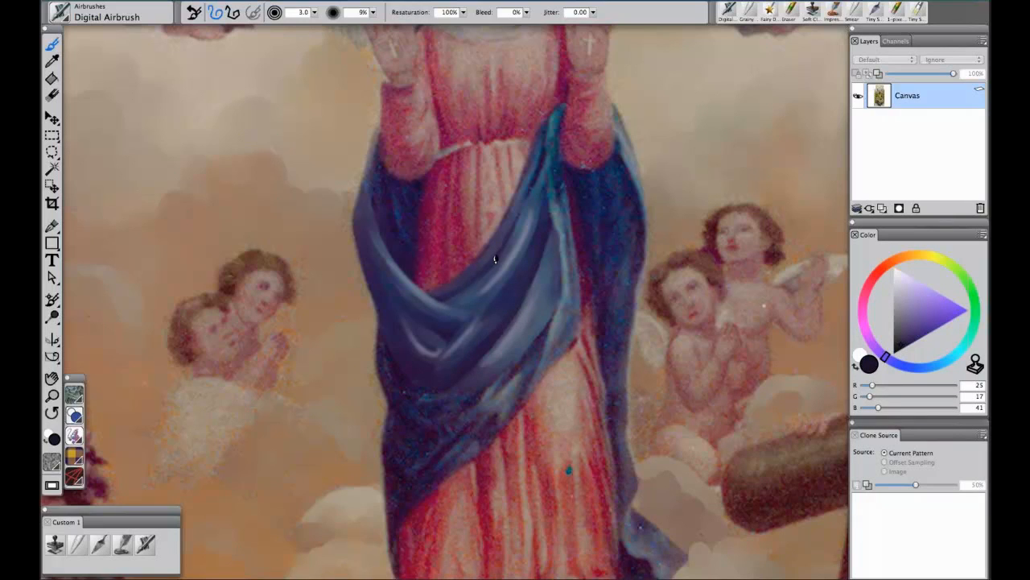
click(77, 544)
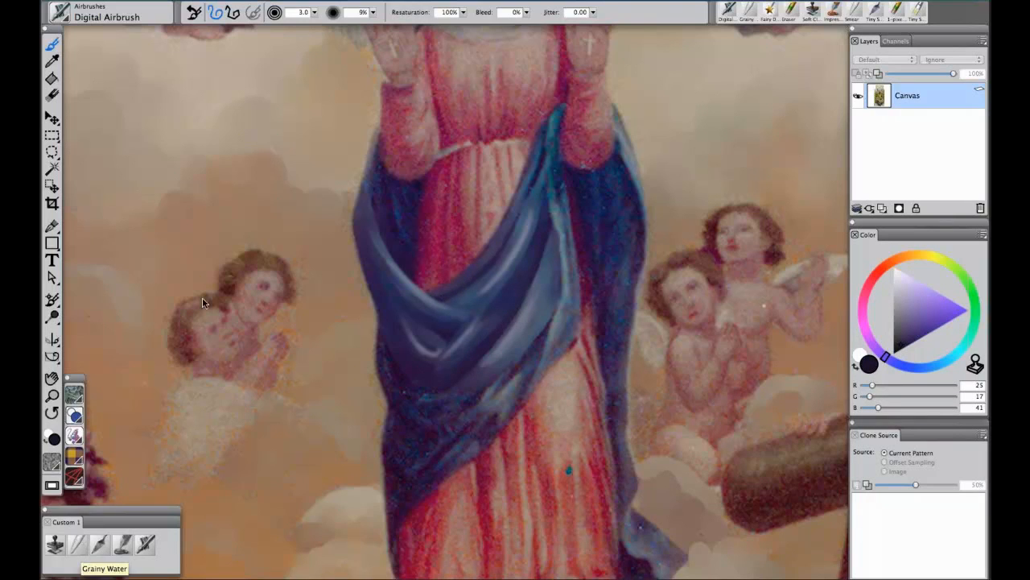
mouse_move(513, 262)
mouse_down()
mouse_move(496, 279)
mouse_move(520, 245)
mouse_up()
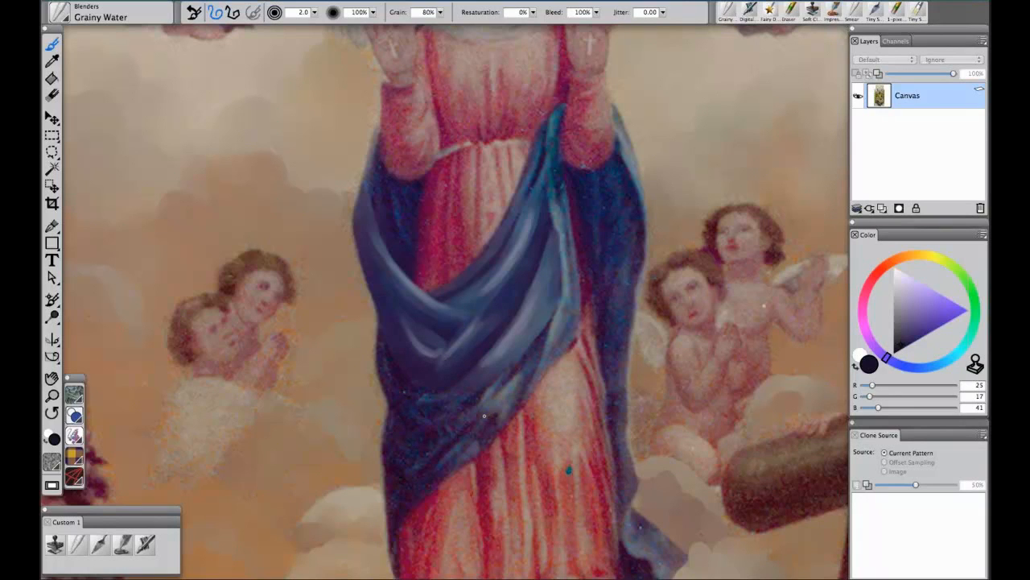
Close the painting and open WHCCpaintingJCzTest.jpg from the Corel Webinar folder
key(super+w)
click(459, 203)
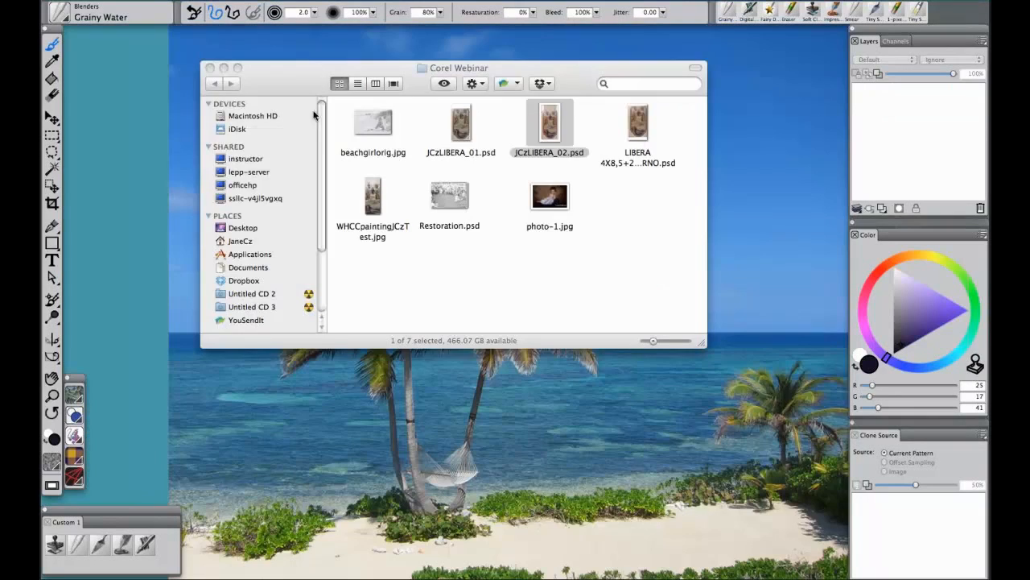
click(373, 202)
mouse_move(372, 202)
mouse_down()
mouse_move(333, 480)
mouse_move(294, 573)
mouse_move(254, 575)
mouse_move(240, 559)
mouse_up()
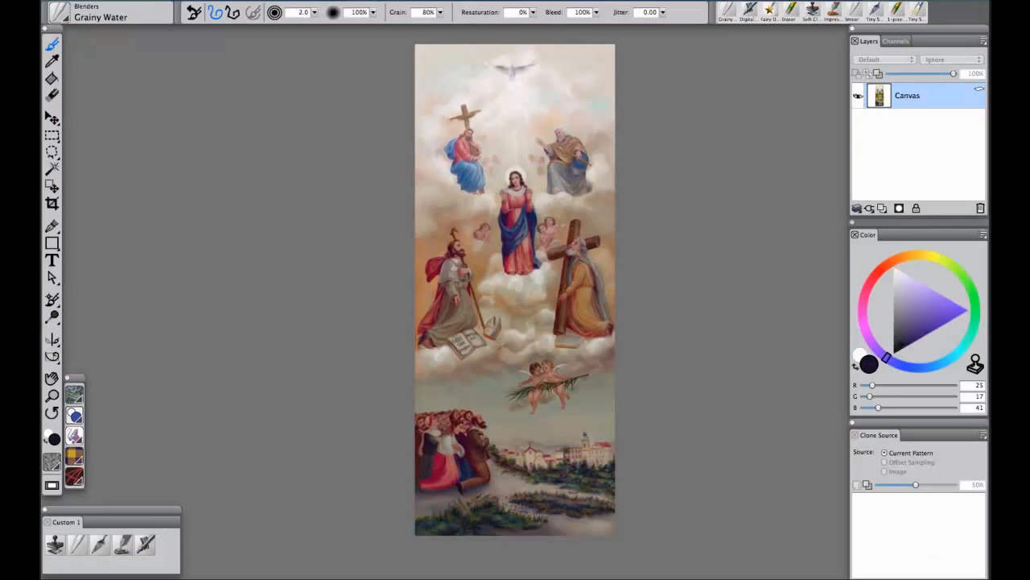
Examine the finished painting up close, from the clouds below the central woman to the kneeling man's robe, the mitre and the open book
key(super+plus)
key(super+plus)
key(super+plus)
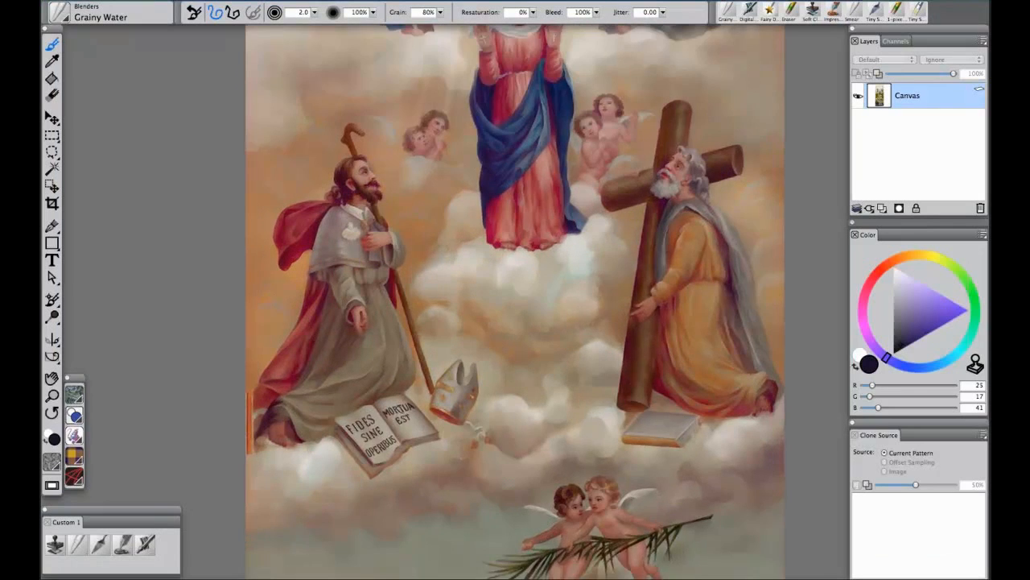
key(super+plus)
key(super+plus)
key(super+plus)
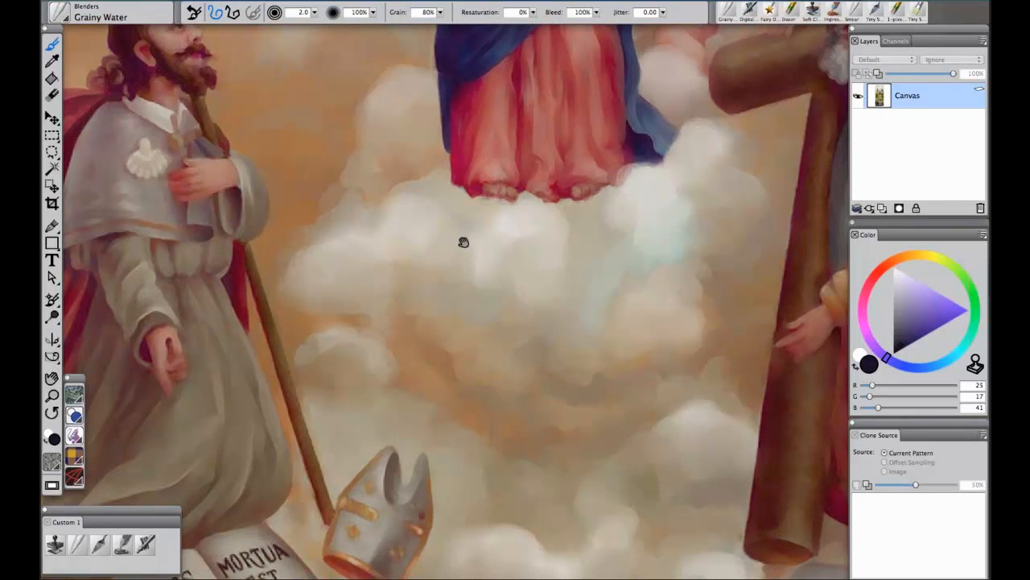
drag(463, 242, 789, 135)
key(super+plus)
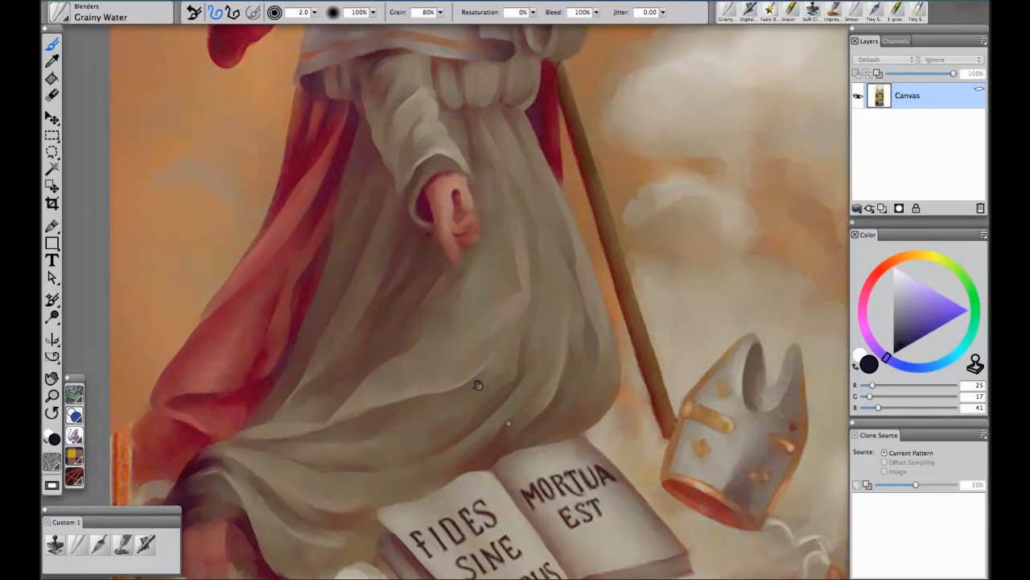
Examine the finished painting from the kneeling man's lower robe and open book to the folds of the central woman's blue robe
drag(485, 366, 538, 215)
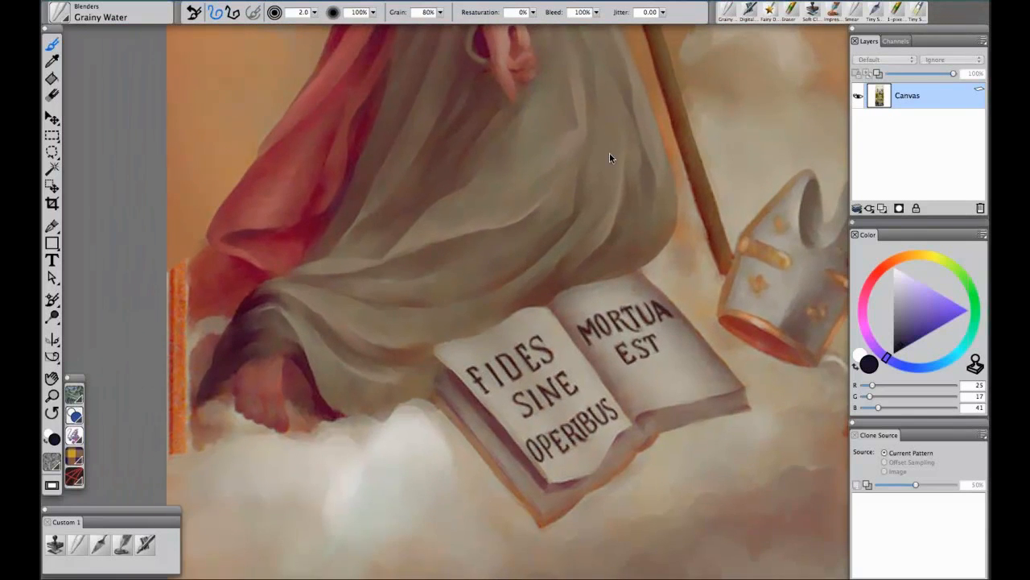
drag(515, 181, 508, 184)
drag(603, 172, 513, 278)
drag(597, 152, 562, 555)
drag(577, 180, 589, 249)
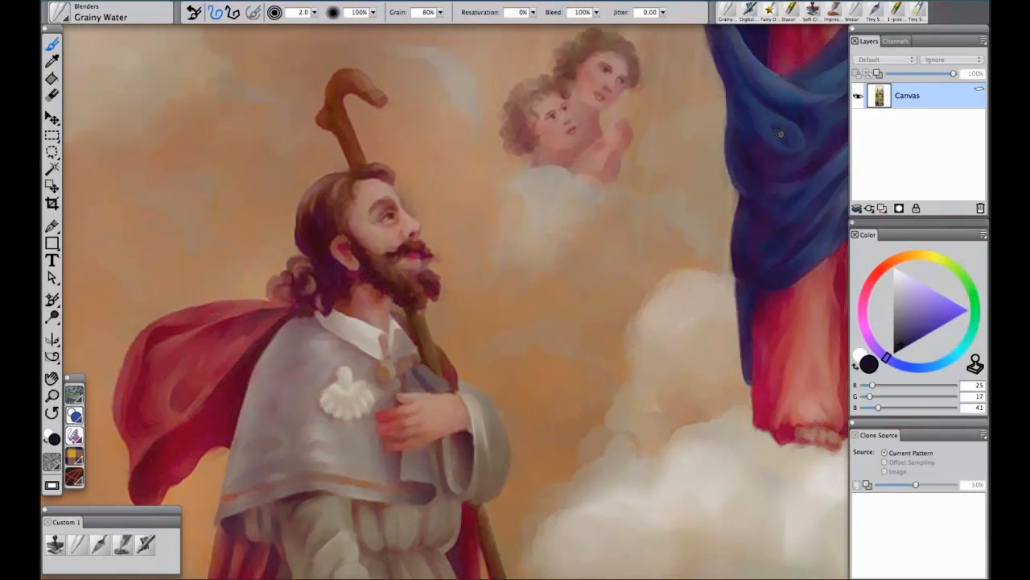
drag(732, 145, 674, 206)
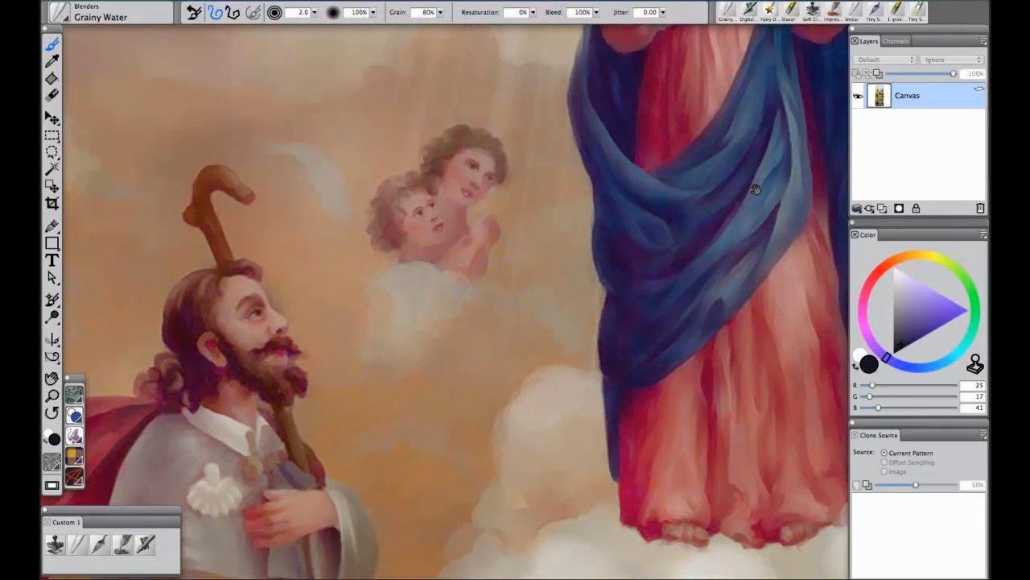
drag(759, 184, 556, 213)
key(super+plus)
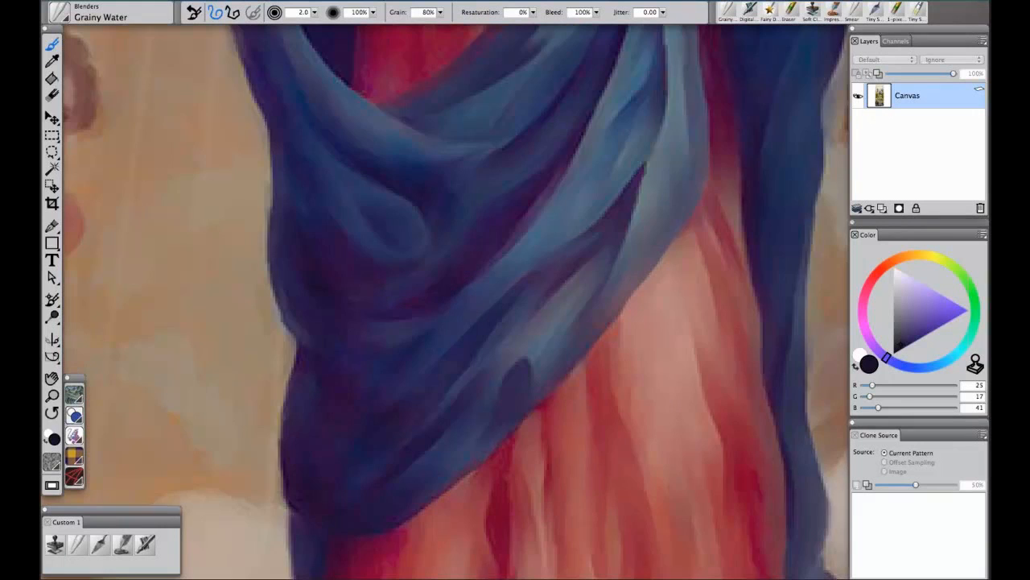
drag(582, 217, 535, 486)
key(super+minus)
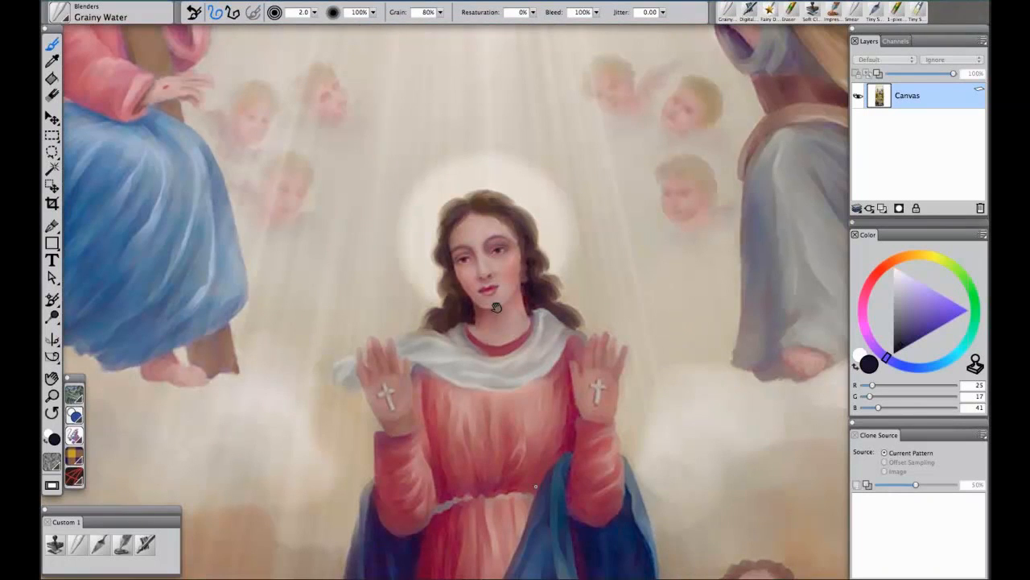
Examine the painting's upper half, from the central woman's face and hands to the cross-bearing seated figure, light rays and dove
drag(493, 337, 502, 315)
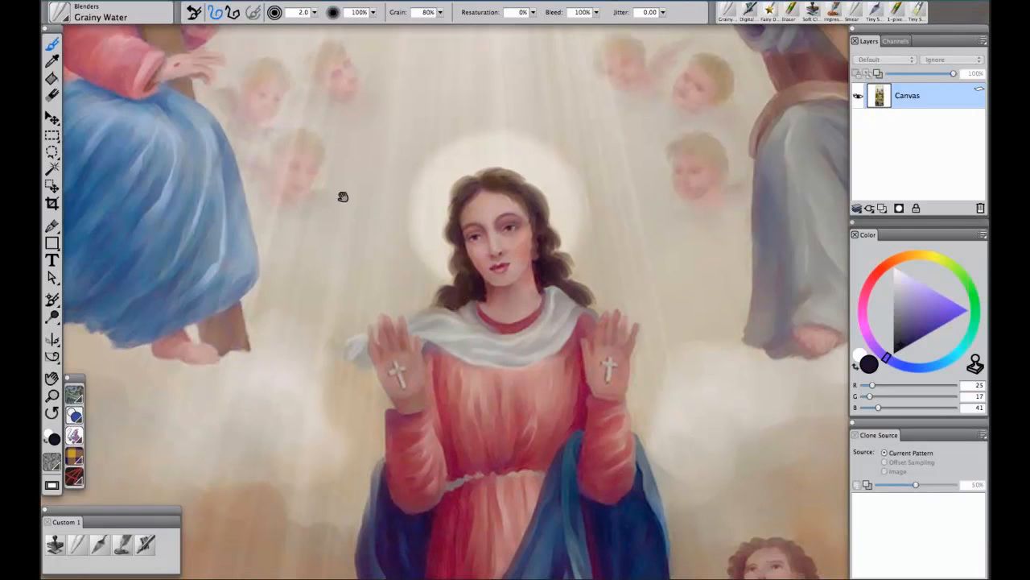
drag(343, 196, 488, 342)
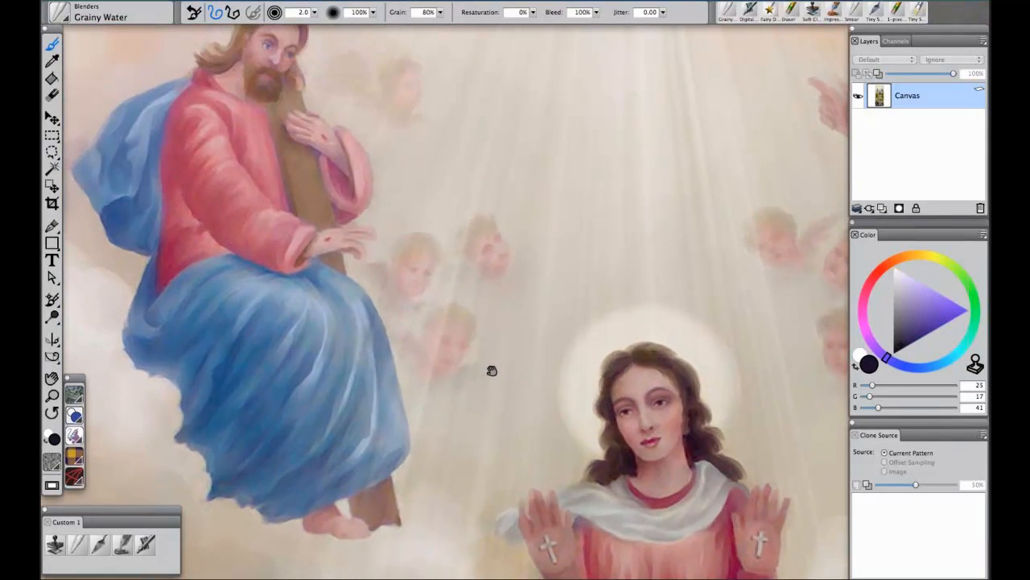
mouse_move(588, 112)
mouse_down()
mouse_move(605, 273)
mouse_move(593, 392)
mouse_up()
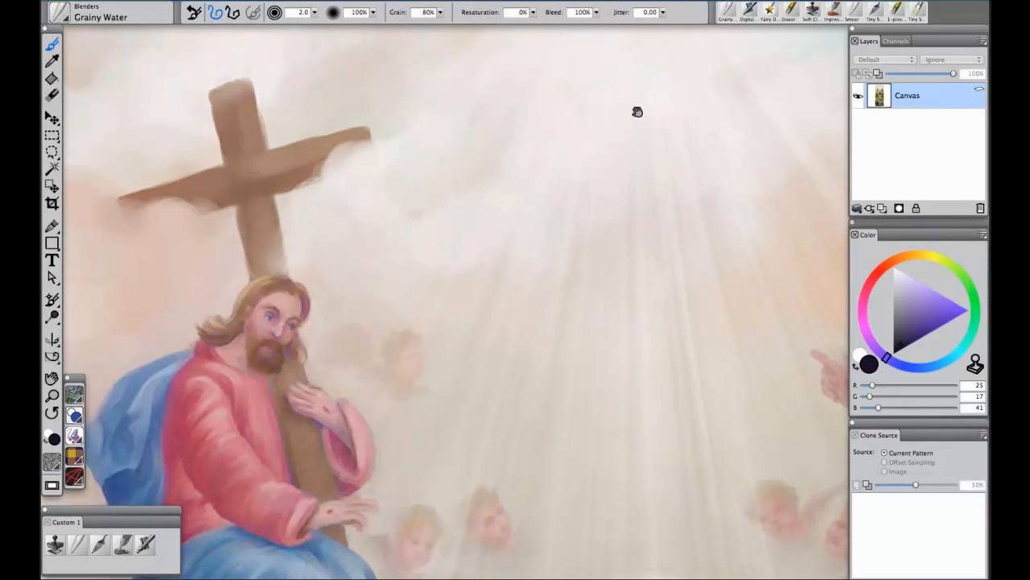
drag(638, 111, 563, 252)
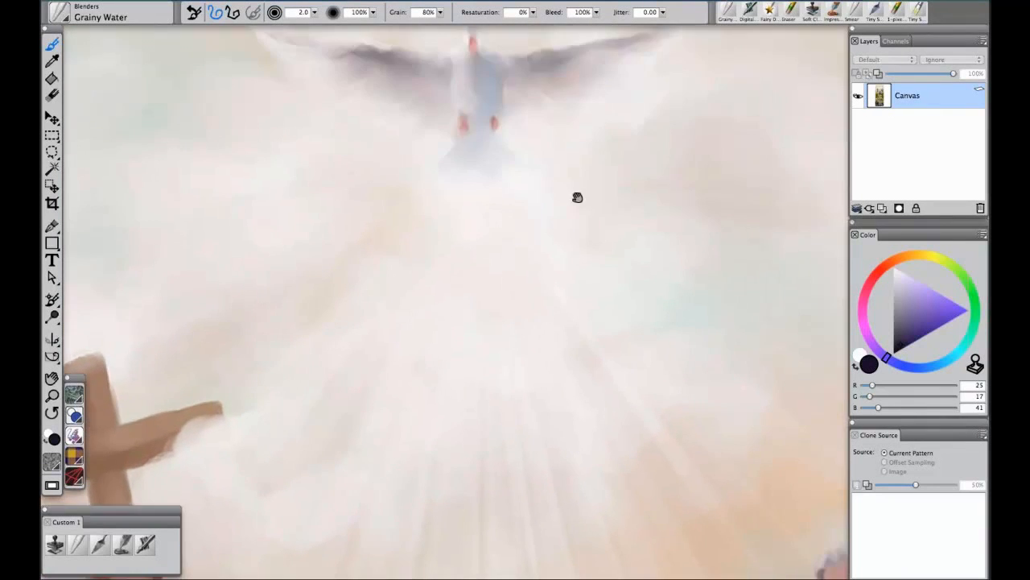
drag(577, 196, 568, 243)
mouse_move(690, 230)
mouse_down()
mouse_move(696, 307)
mouse_move(684, 397)
mouse_move(507, 153)
mouse_up()
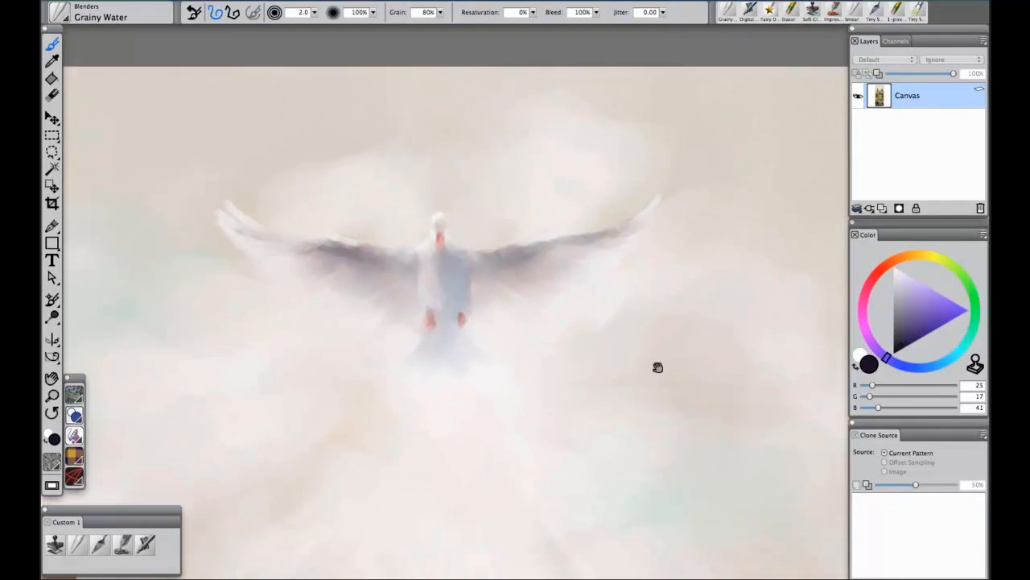
Examine the bearded man with the large cross, his orange robe, the closed book, and the cherubs holding the palm branch
drag(690, 494, 561, 73)
drag(605, 537, 566, 106)
drag(571, 460, 639, 175)
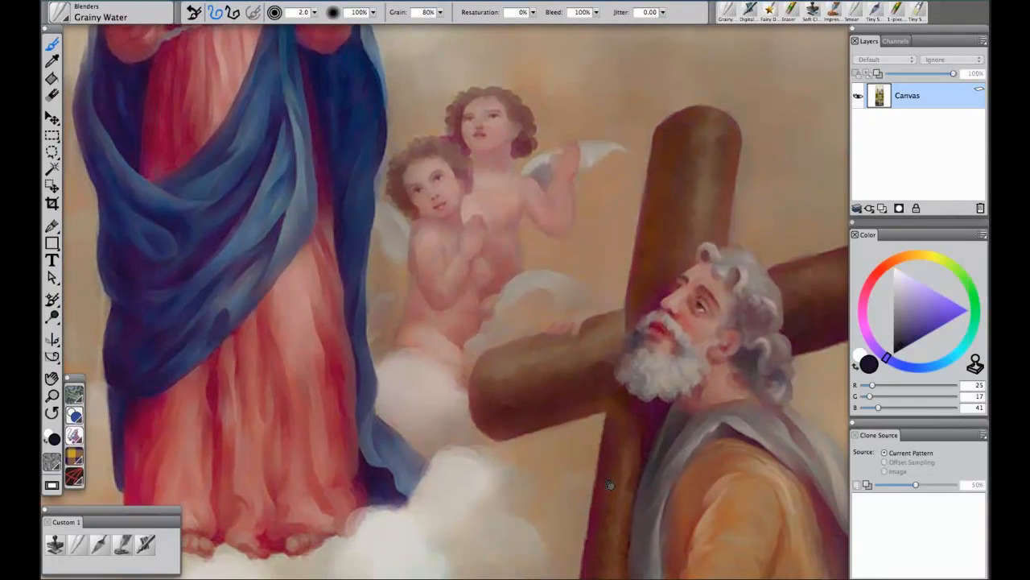
drag(597, 417, 544, 164)
drag(694, 416, 515, 161)
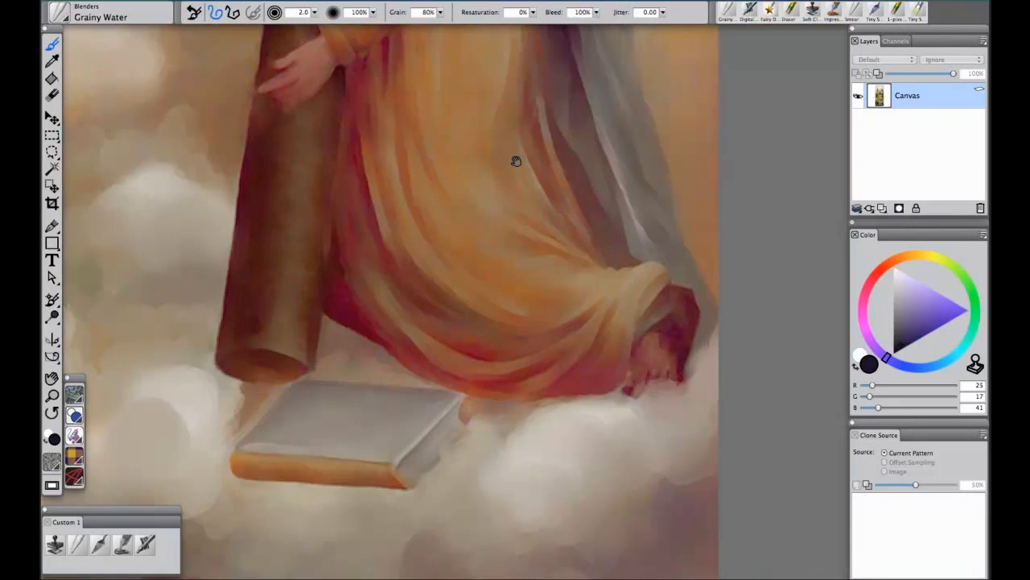
drag(391, 454, 528, 55)
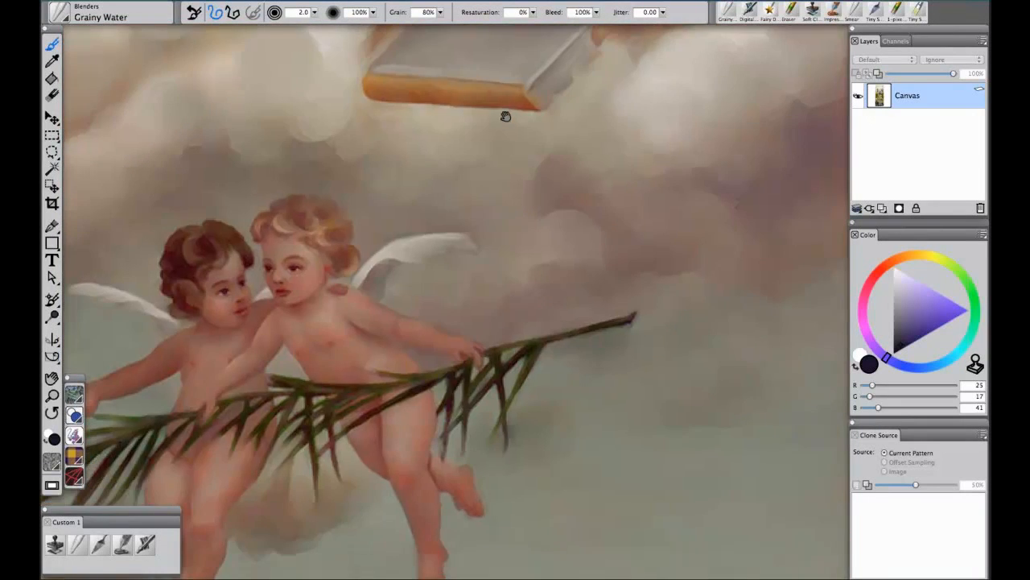
mouse_move(432, 391)
mouse_down()
mouse_move(588, 211)
mouse_move(580, 226)
mouse_up()
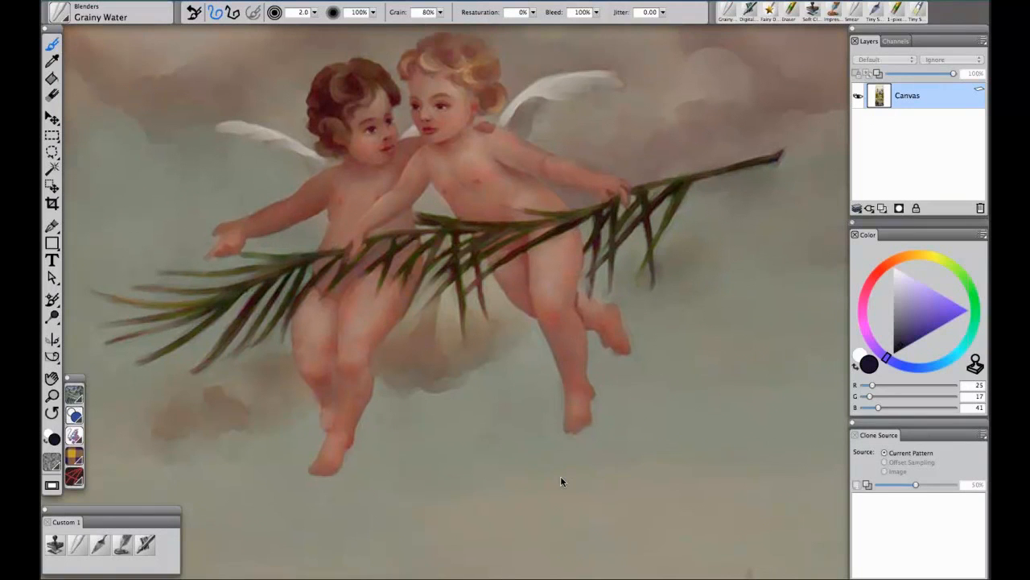
Examine the lower part of the painting around the cherubs, the crowd beneath them and the clouds below the open book
mouse_move(561, 481)
mouse_down()
mouse_move(526, 148)
mouse_move(517, 144)
mouse_up()
drag(555, 385, 394, 134)
mouse_move(411, 322)
mouse_down()
mouse_move(369, 221)
mouse_move(375, 197)
mouse_up()
mouse_move(81, 296)
mouse_down()
mouse_move(328, 250)
mouse_move(541, 272)
mouse_move(845, 327)
mouse_up()
drag(425, 262, 782, 287)
mouse_move(579, 264)
mouse_down()
mouse_move(501, 426)
mouse_move(480, 448)
mouse_move(412, 169)
mouse_move(386, 132)
mouse_up()
drag(524, 352, 475, 154)
drag(667, 242, 381, 314)
drag(537, 147, 509, 409)
mouse_move(482, 50)
mouse_down()
mouse_move(515, 246)
mouse_move(541, 509)
mouse_up()
drag(506, 201, 502, 480)
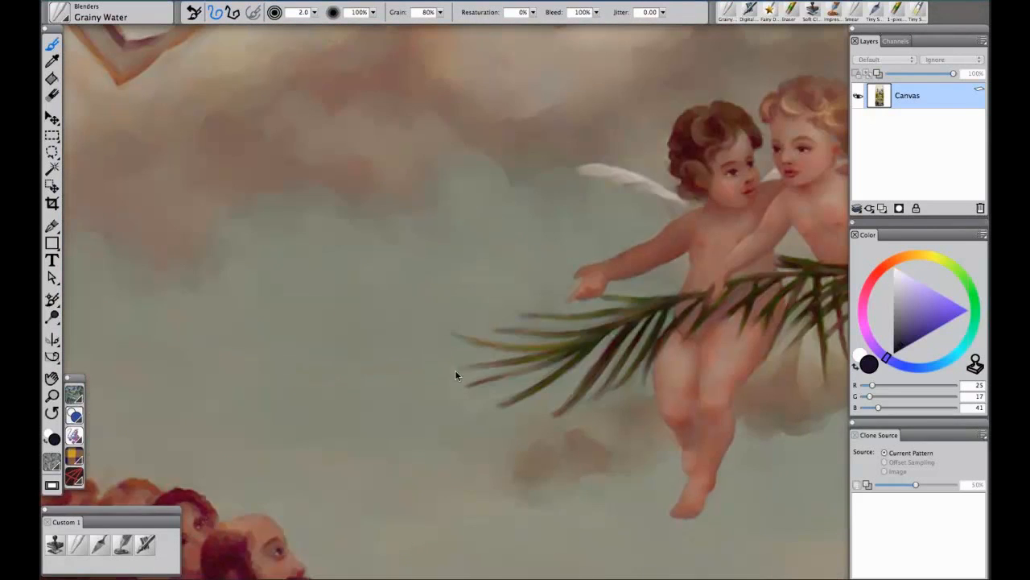
drag(540, 250, 441, 416)
Switch to the Facebook album Chiesa Della Libera in the web browser and view photos 7 through 16
mouse_move(770, 576)
click(835, 566)
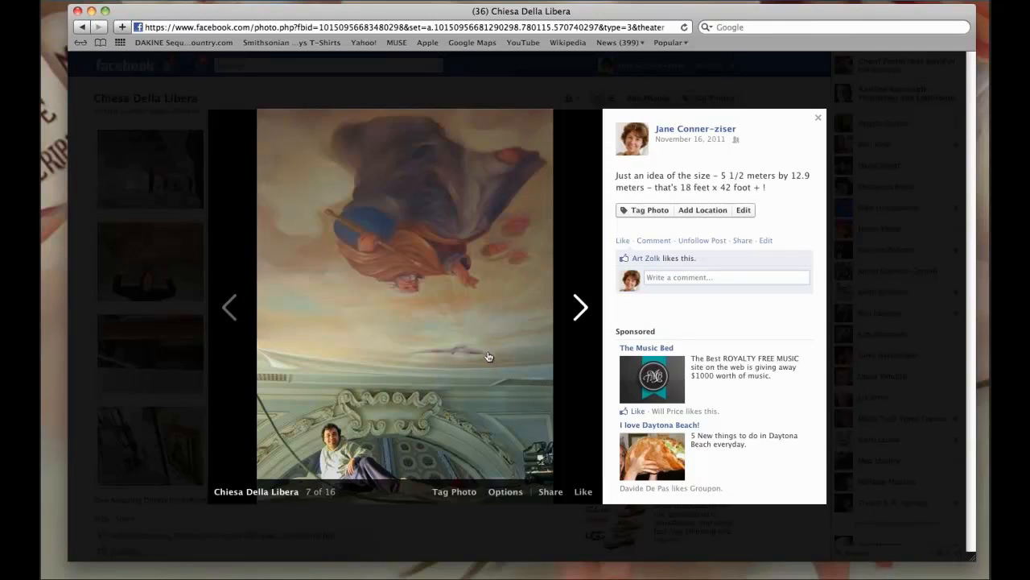
click(581, 308)
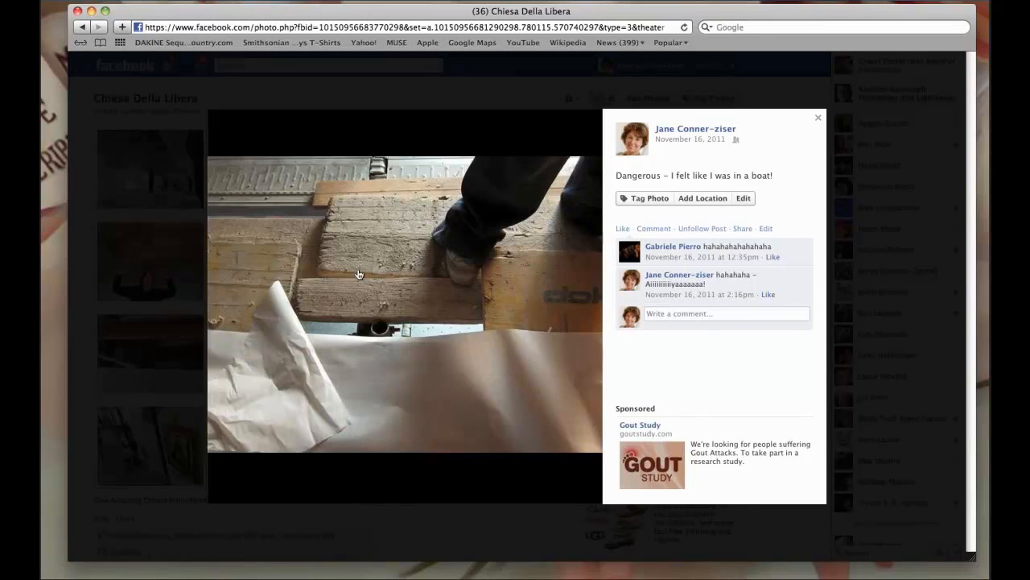
click(580, 308)
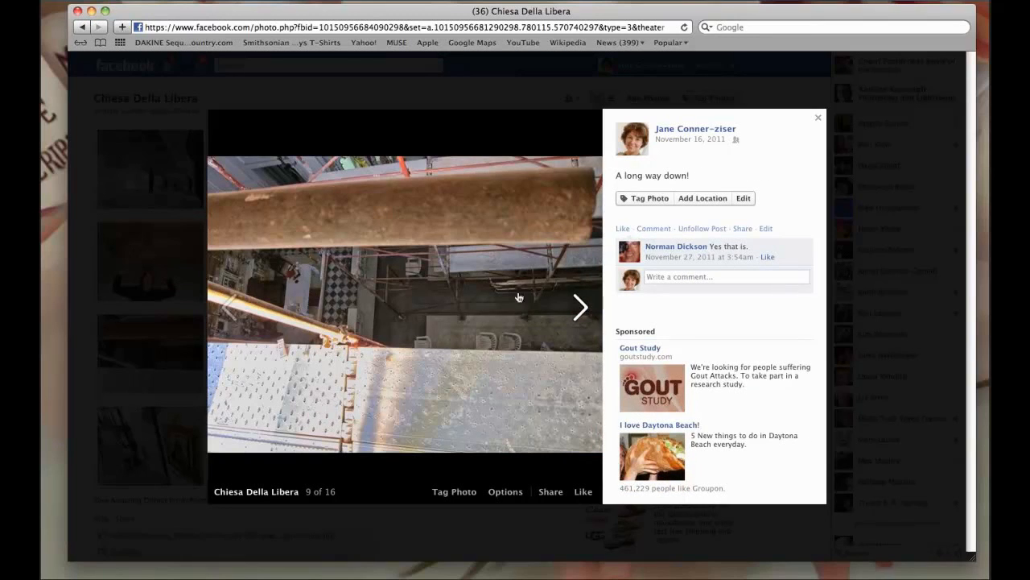
click(582, 308)
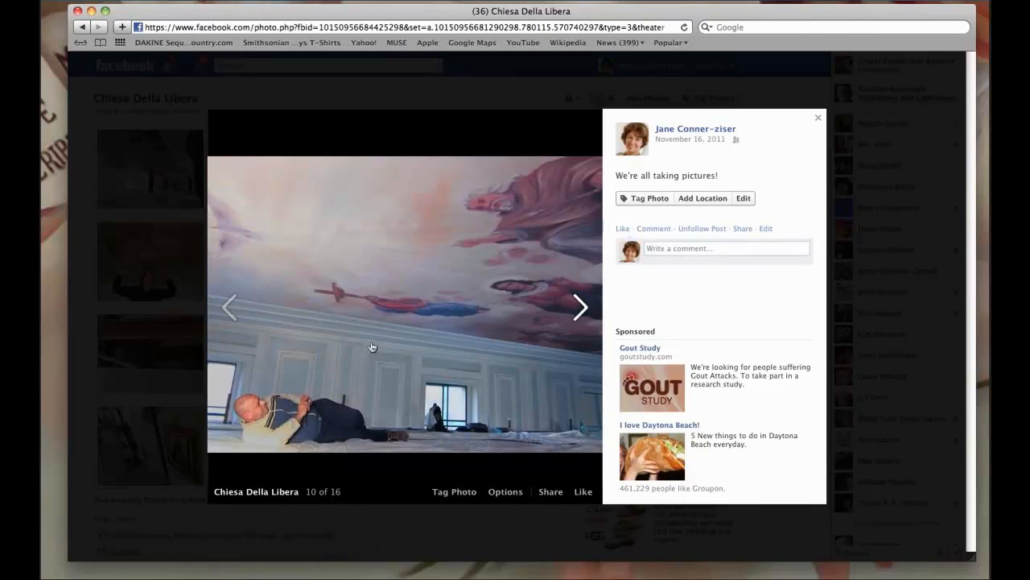
click(581, 307)
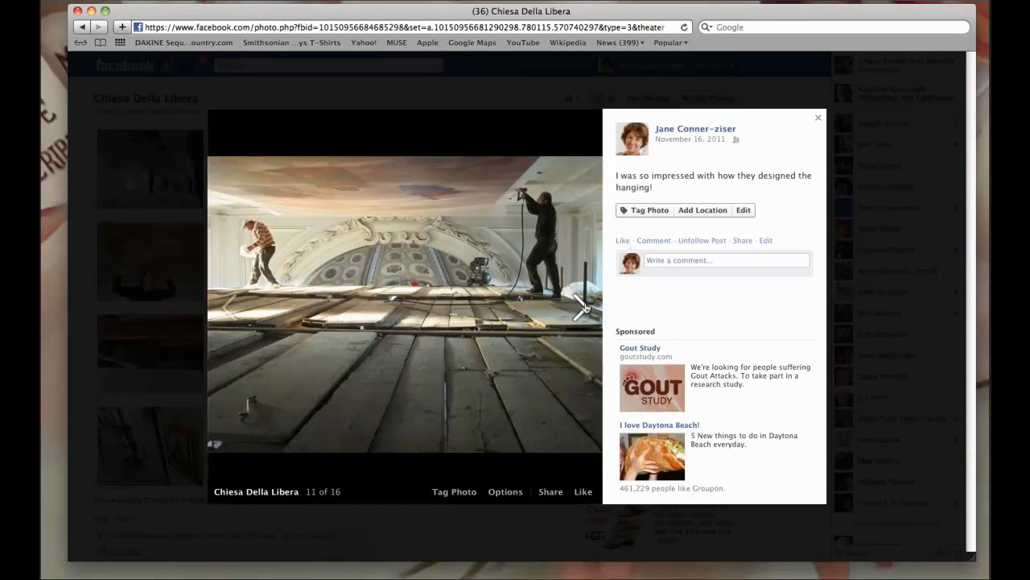
click(584, 310)
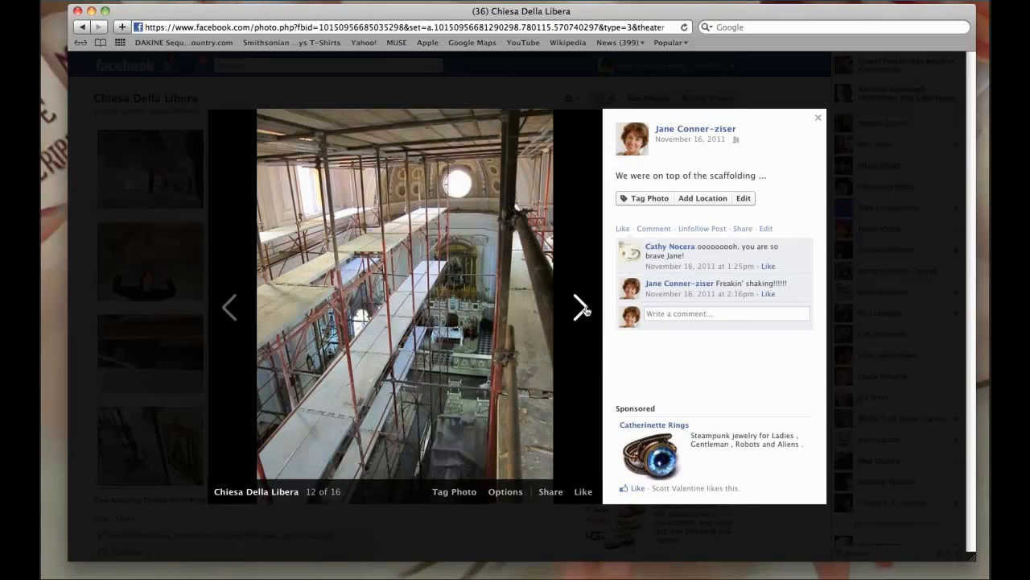
click(584, 310)
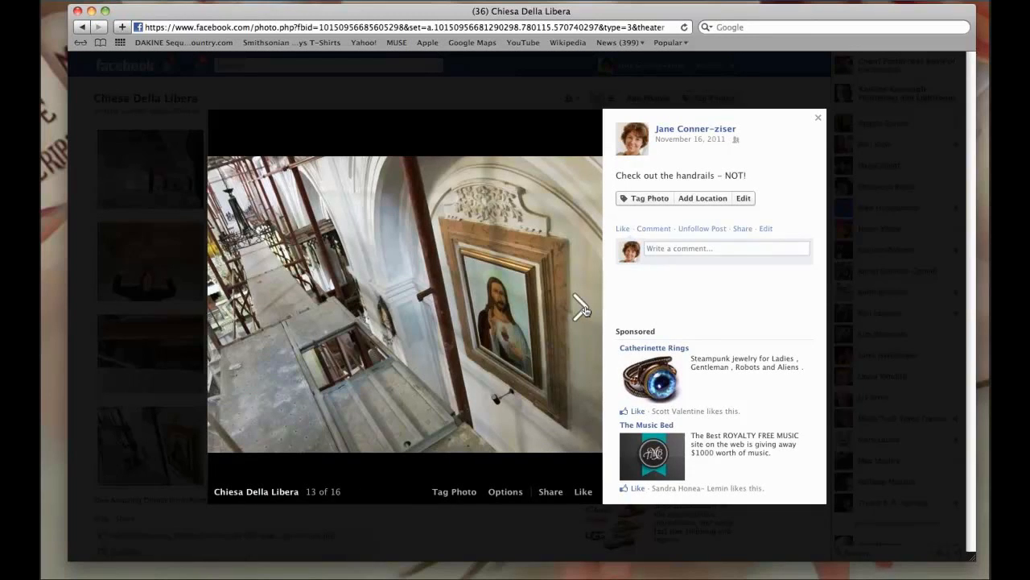
click(584, 310)
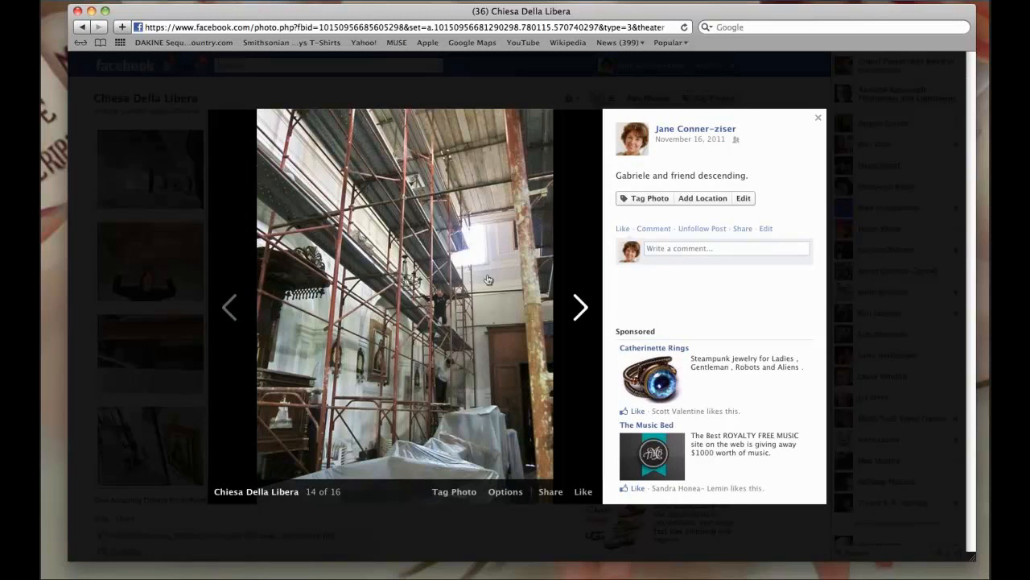
click(583, 307)
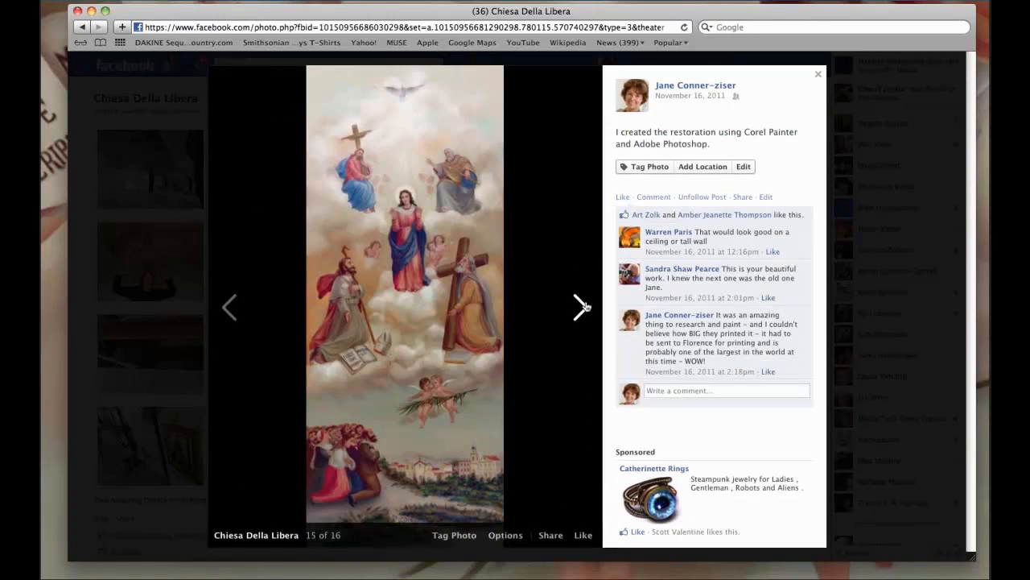
click(583, 309)
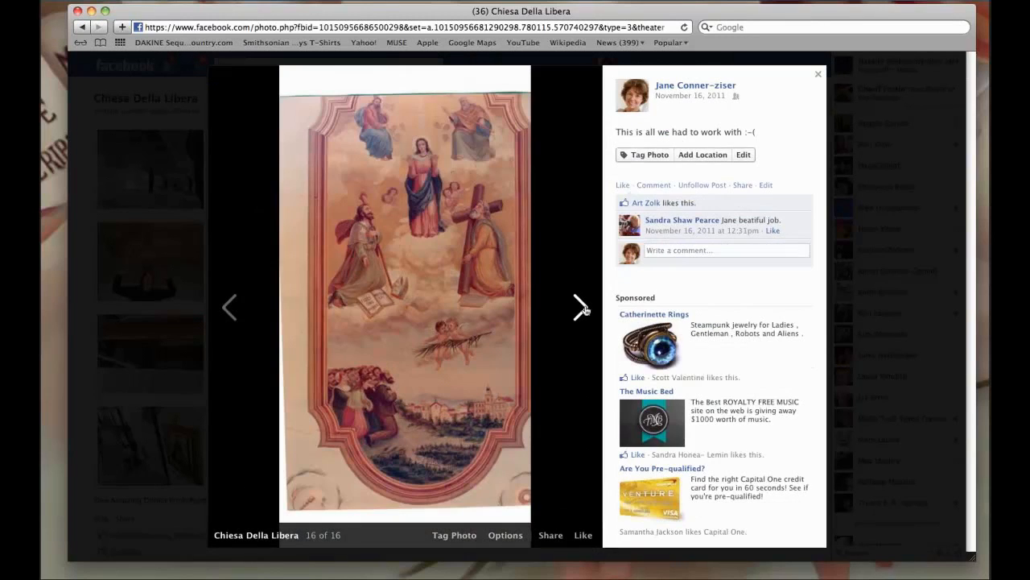
View the album's canvas-installation and cherub photos from 1 through 6, and return to the painting
click(583, 309)
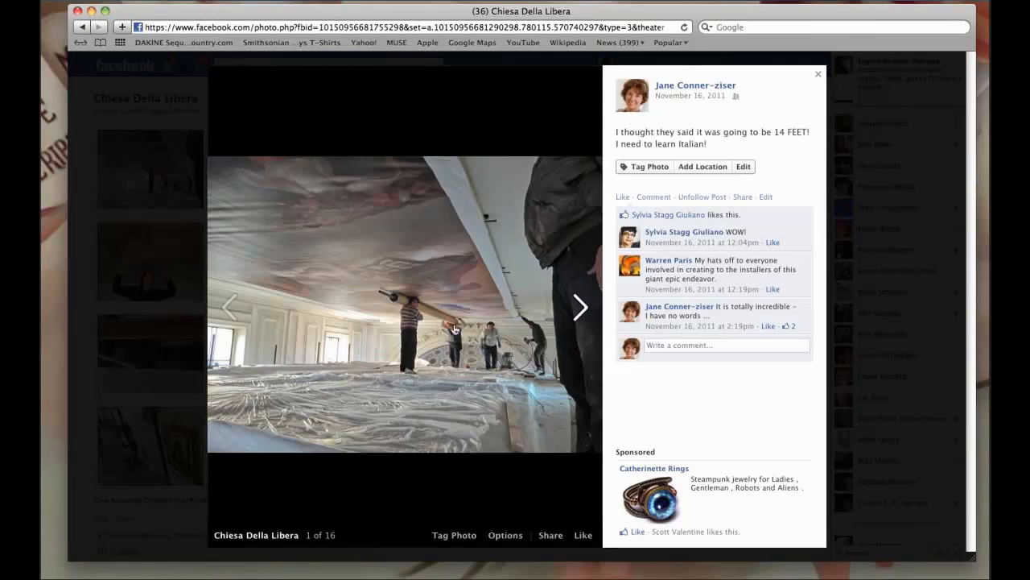
click(586, 309)
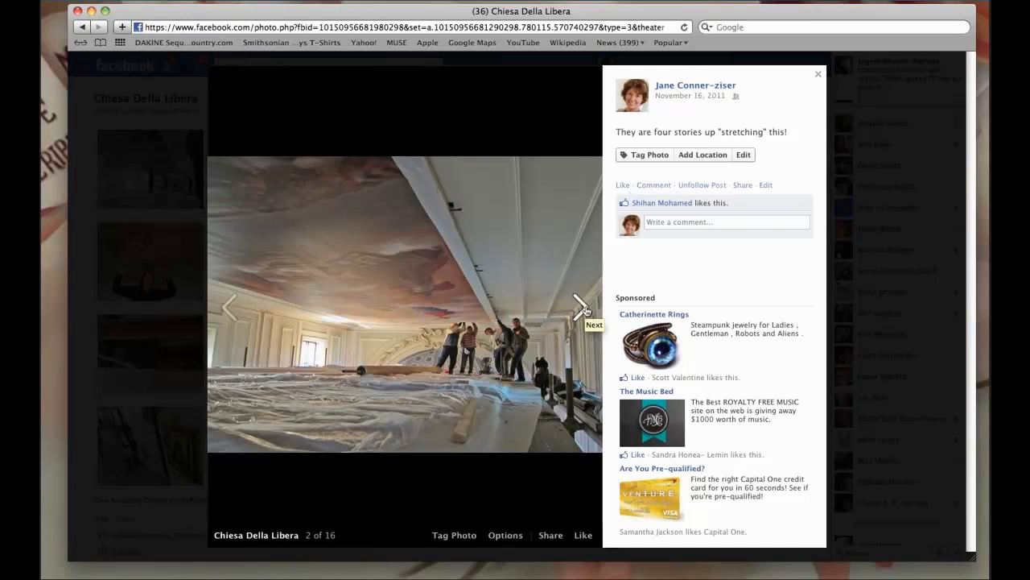
click(586, 310)
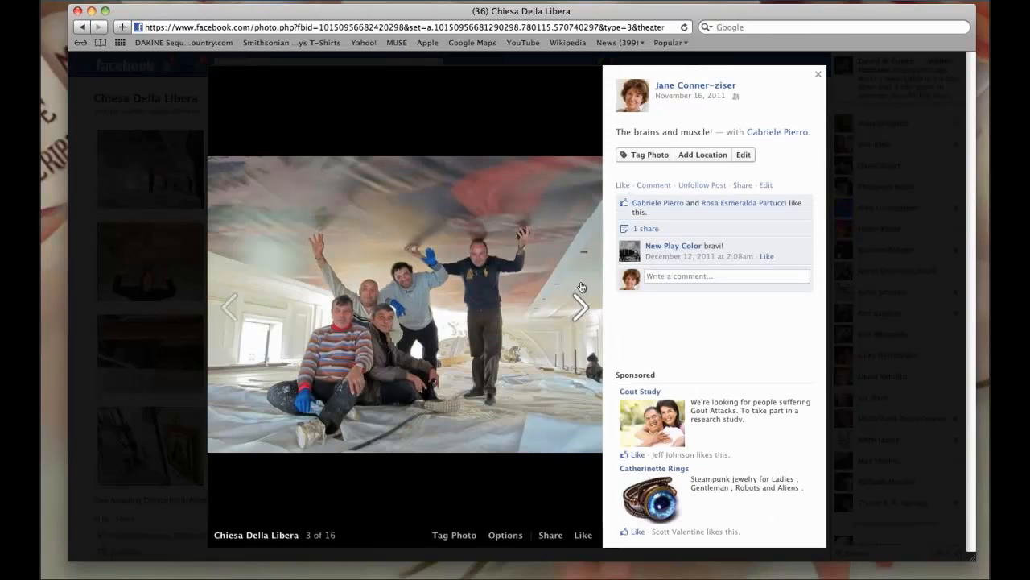
click(586, 310)
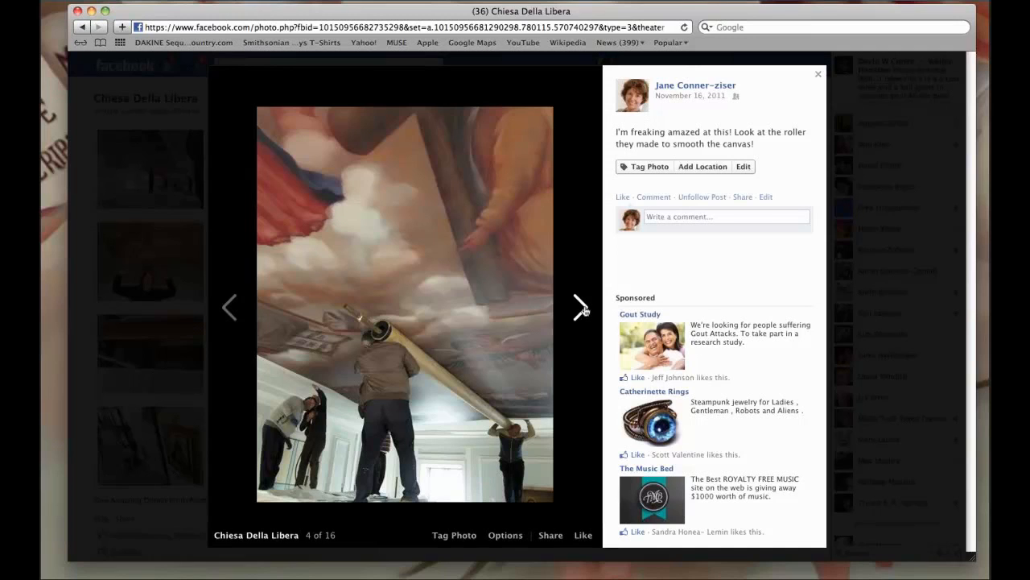
click(583, 311)
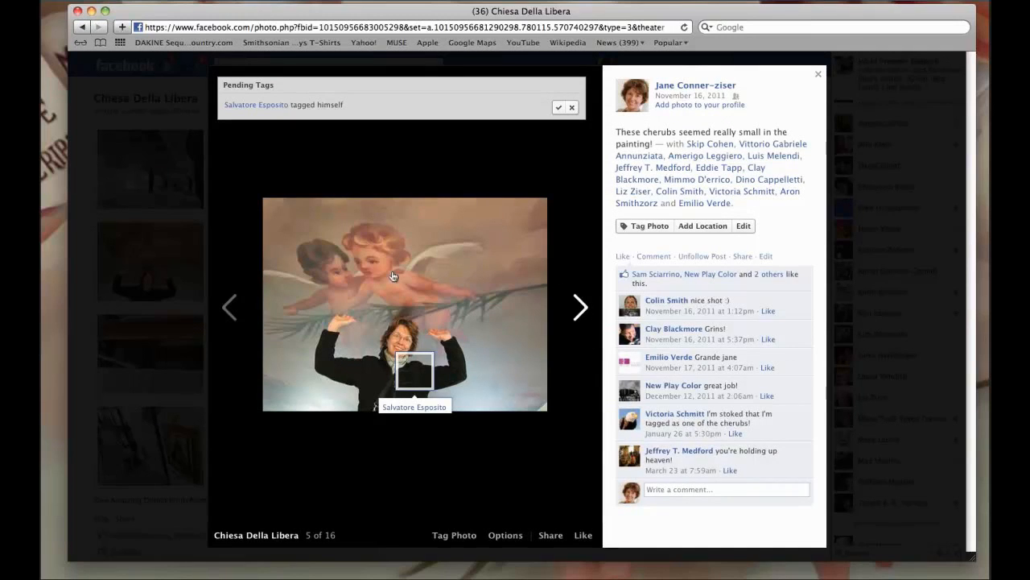
click(582, 309)
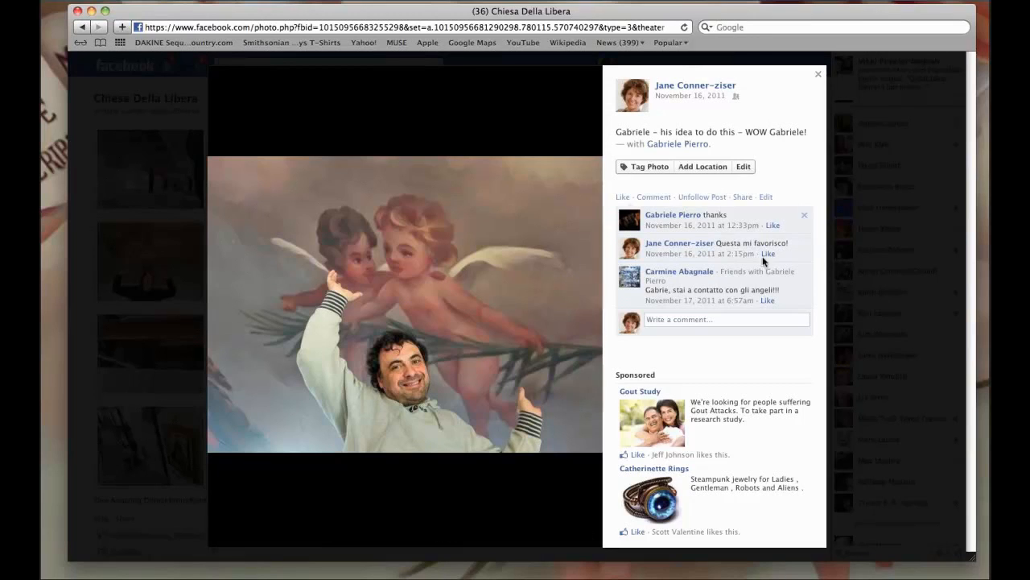
mouse_move(246, 298)
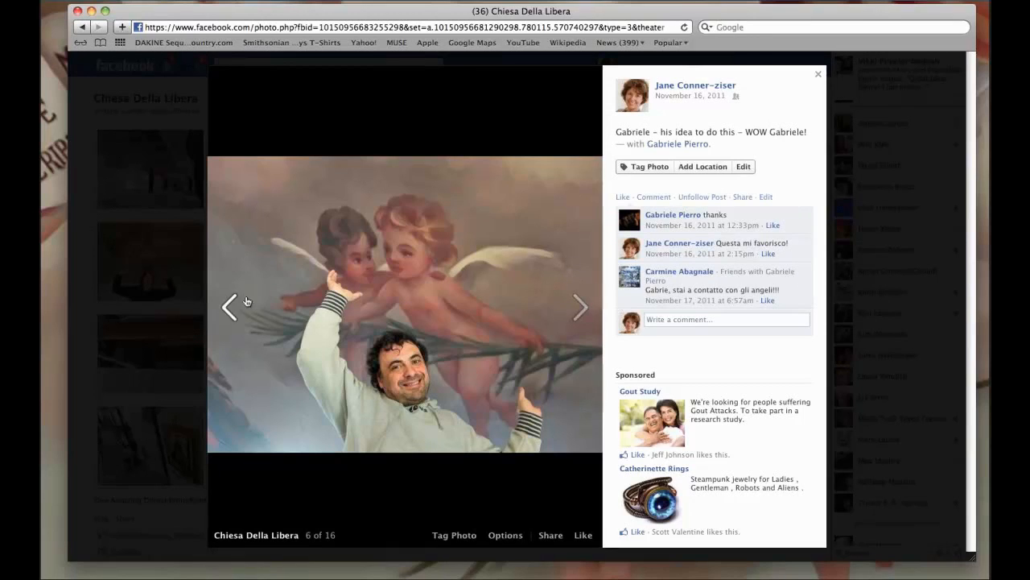
click(581, 308)
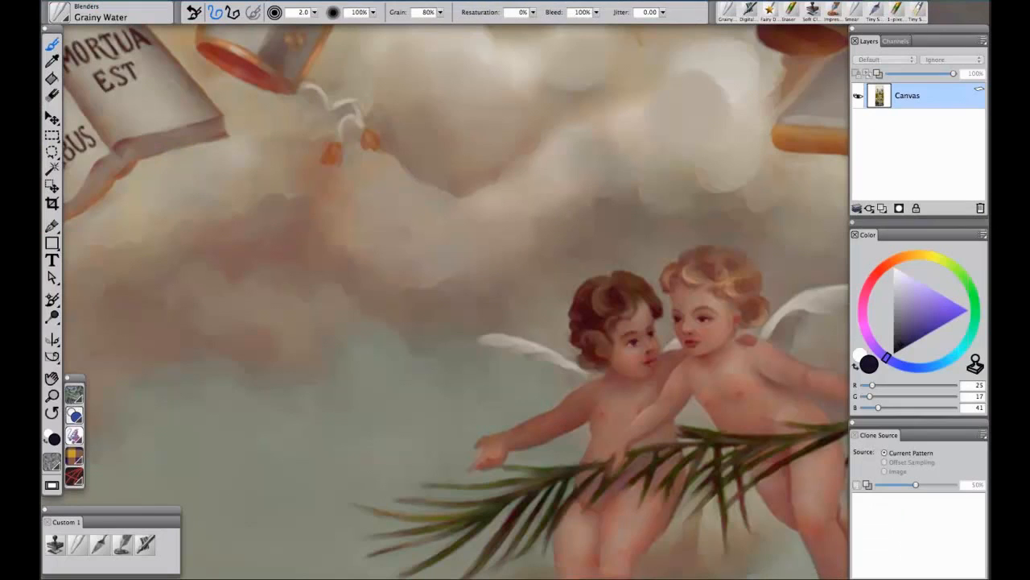
Write "obsidiandawn.com" in dark purple across the clouds above the cherubs with the Digital Airbrush at size 3.0
click(144, 543)
click(952, 313)
drag(952, 313, 958, 310)
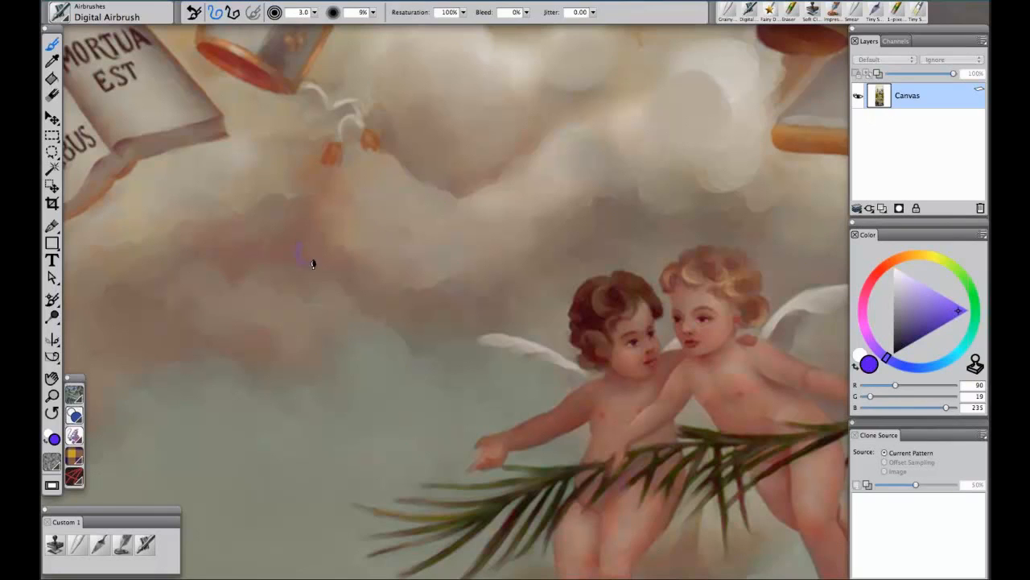
drag(957, 311, 914, 339)
drag(302, 243, 306, 250)
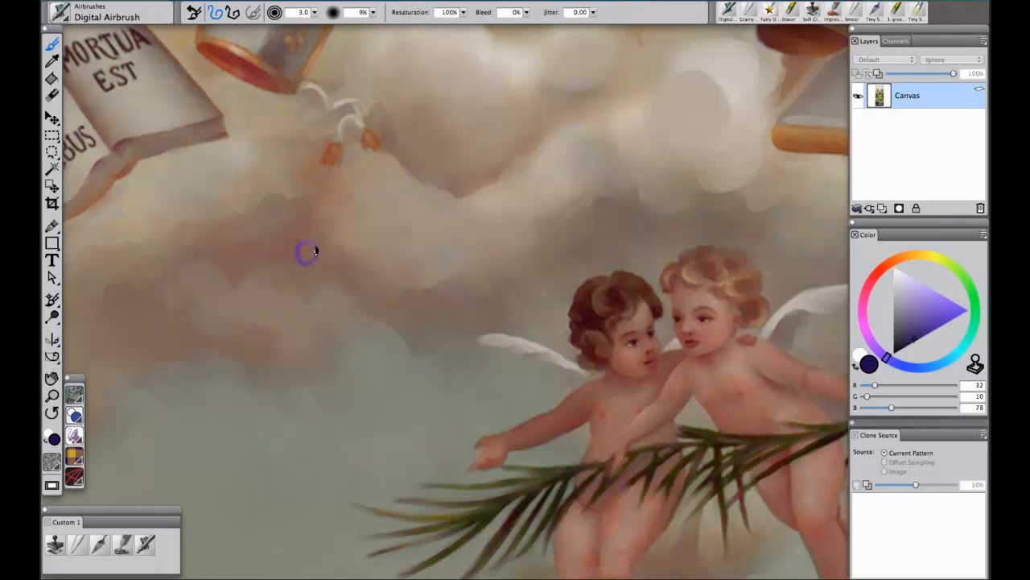
drag(331, 217, 344, 247)
drag(377, 214, 382, 236)
drag(431, 206, 435, 216)
drag(429, 185, 441, 218)
drag(459, 190, 464, 204)
mouse_move(484, 187)
mouse_down()
mouse_move(583, 127)
mouse_move(631, 119)
mouse_move(627, 98)
mouse_move(720, 73)
mouse_move(722, 62)
mouse_move(771, 64)
mouse_up()
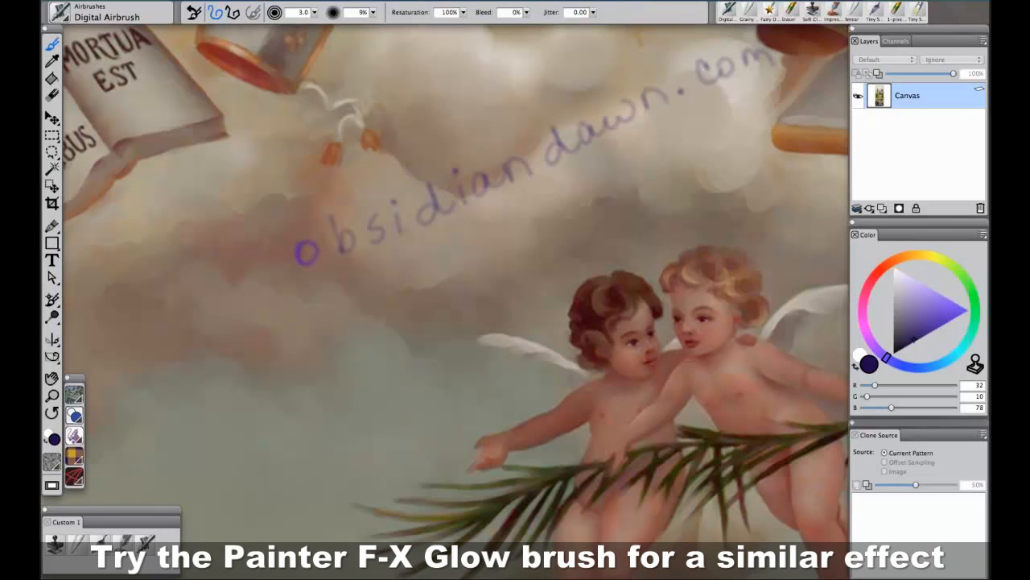
Examine the upper half of the painting, with the light rays between the dove and the central woman
key(super+minus)
key(super+minus)
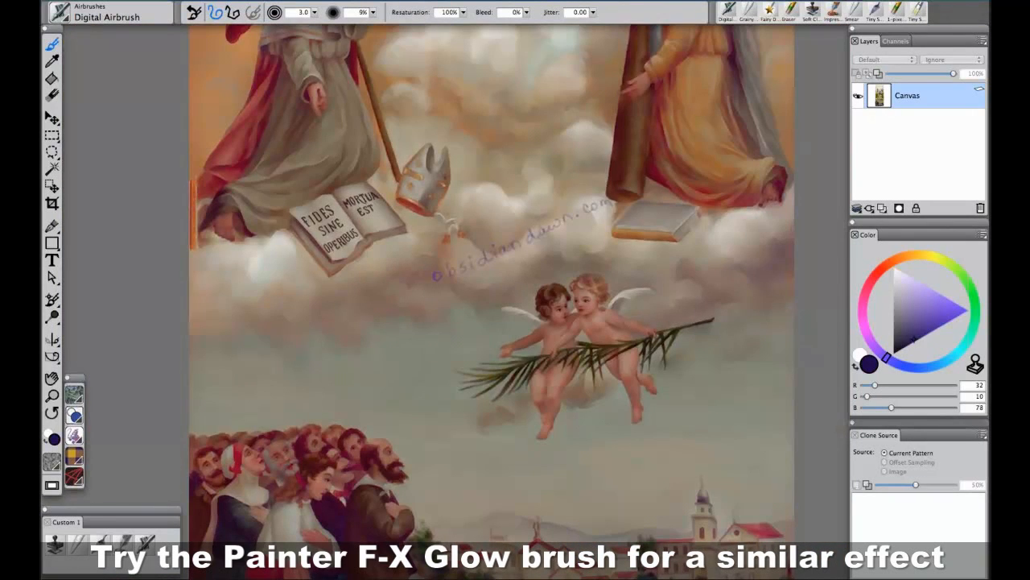
drag(483, 156, 441, 520)
drag(467, 334, 478, 489)
drag(477, 219, 485, 316)
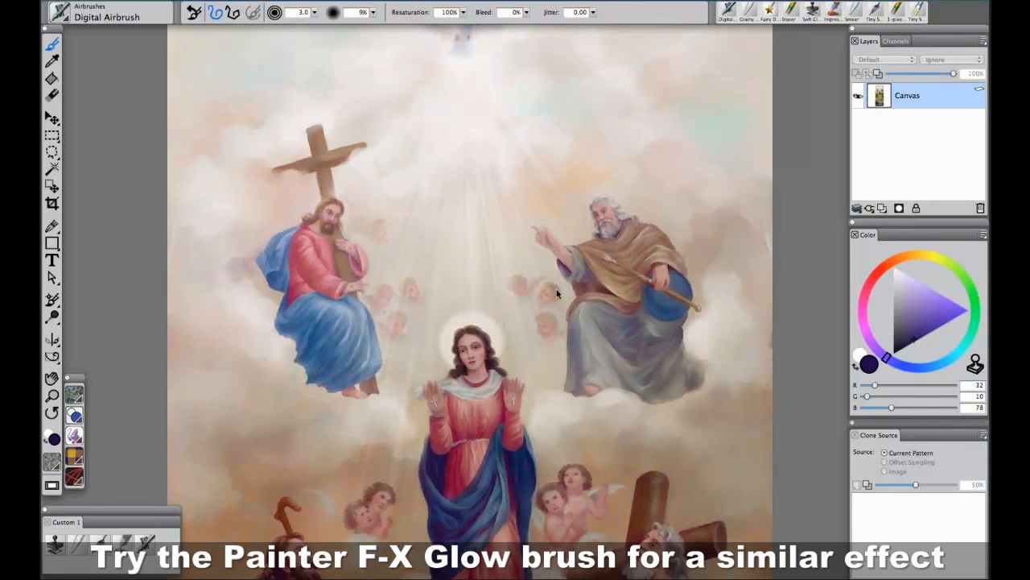
mouse_move(522, 247)
mouse_down()
mouse_move(528, 284)
mouse_move(527, 266)
mouse_up()
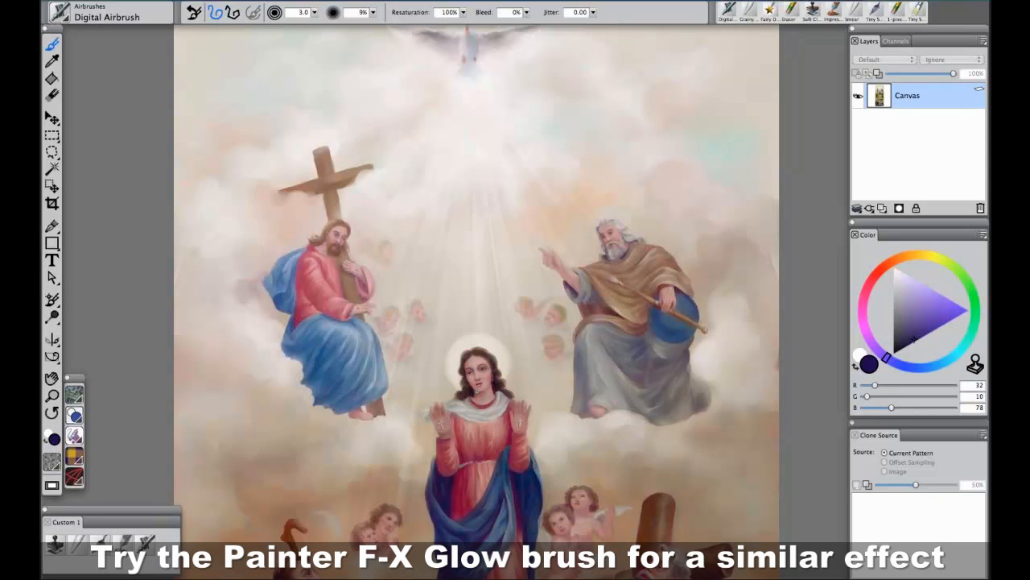
Close the painting without saving its changes and open Restoration.psd from the Corel Webinar folder in Painter
key(super+w)
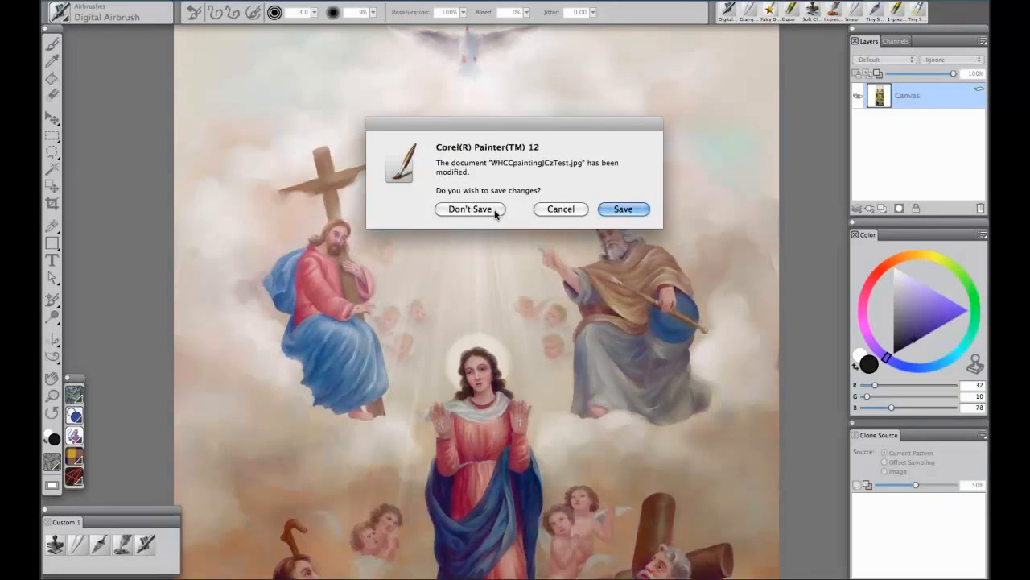
click(470, 210)
click(495, 242)
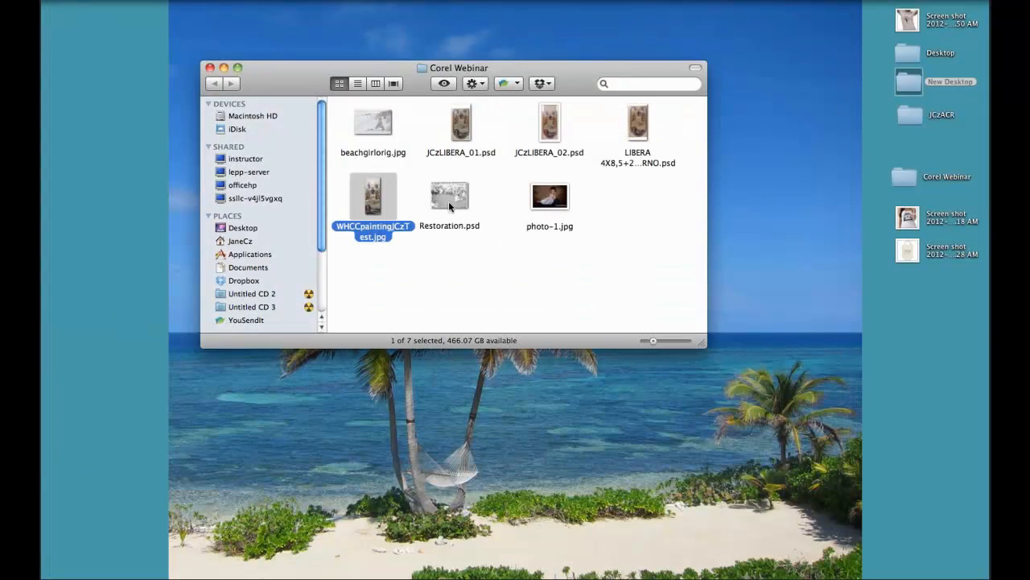
click(451, 200)
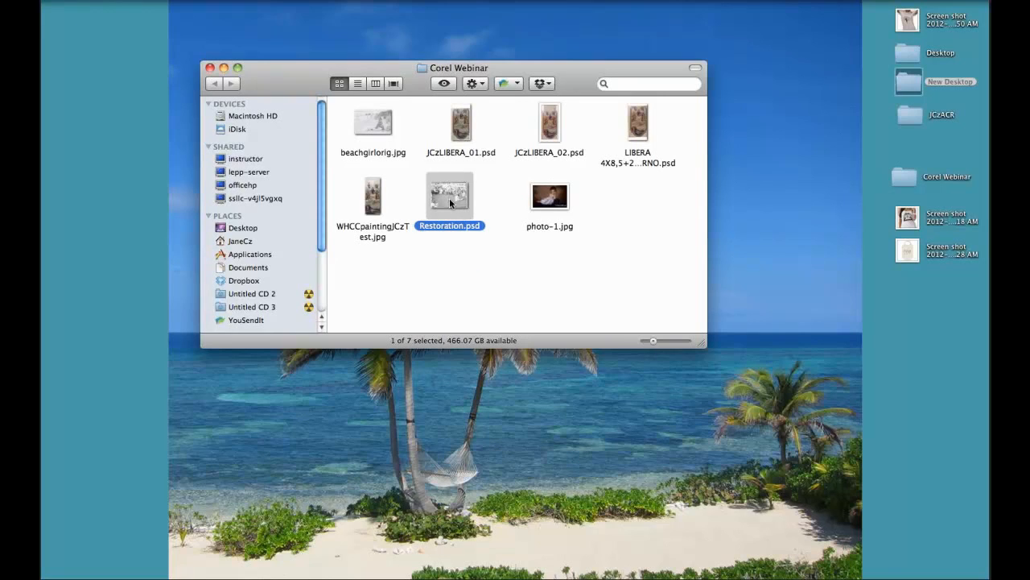
mouse_move(258, 576)
mouse_move(195, 550)
mouse_down()
mouse_move(211, 555)
mouse_move(202, 577)
mouse_move(202, 561)
mouse_up()
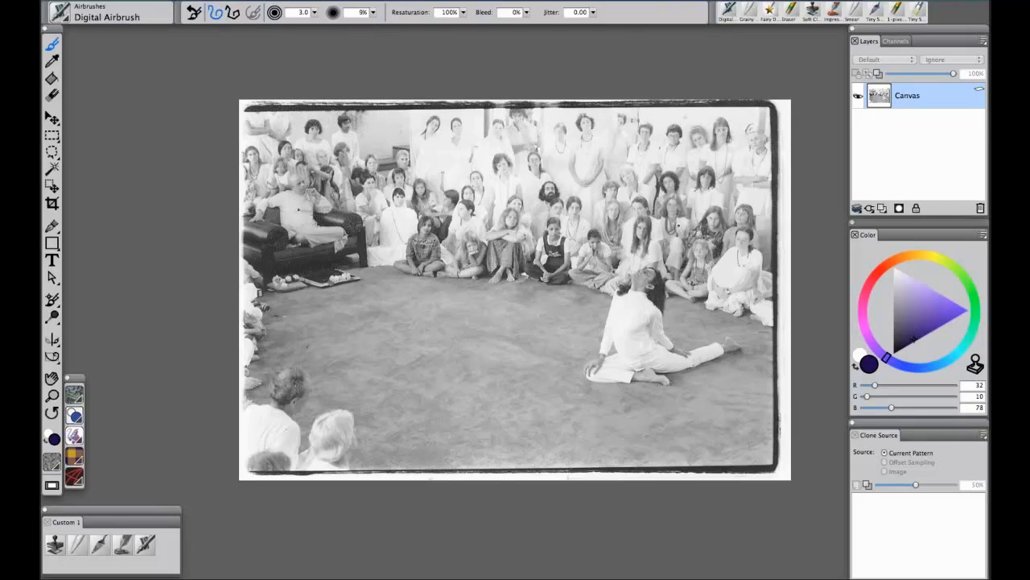
Examine the grain and specks around the man on the leather sofa in the black-and-white group photo
key(super+plus)
key(super+plus)
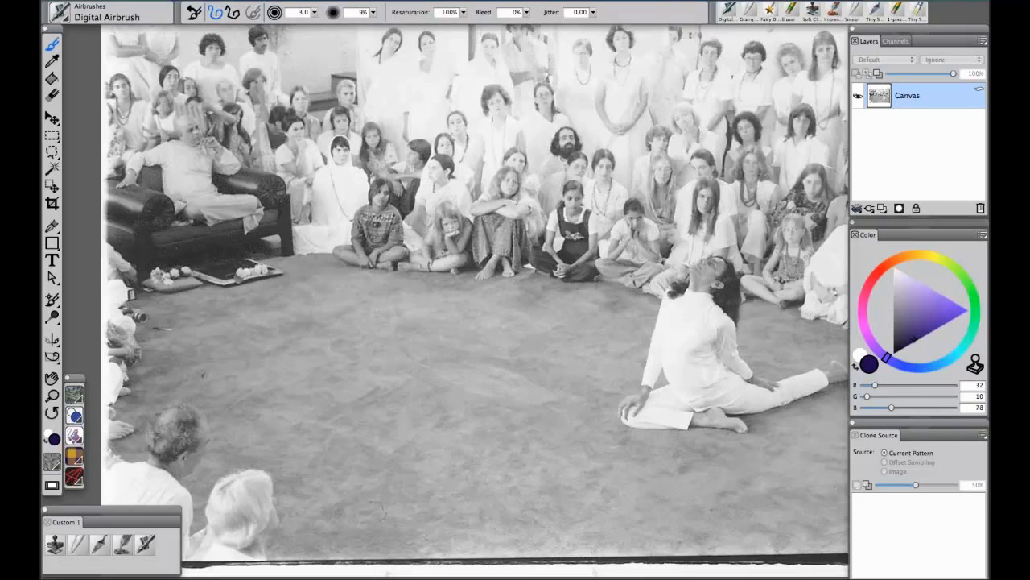
key(super+plus)
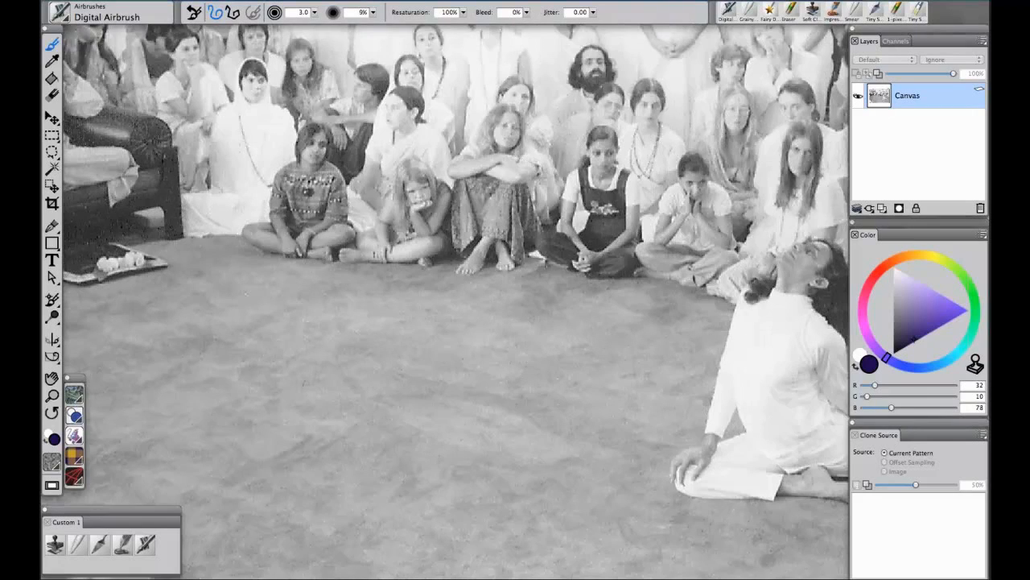
key(super+plus)
drag(296, 234, 799, 413)
key(super+plus)
key(super+plus)
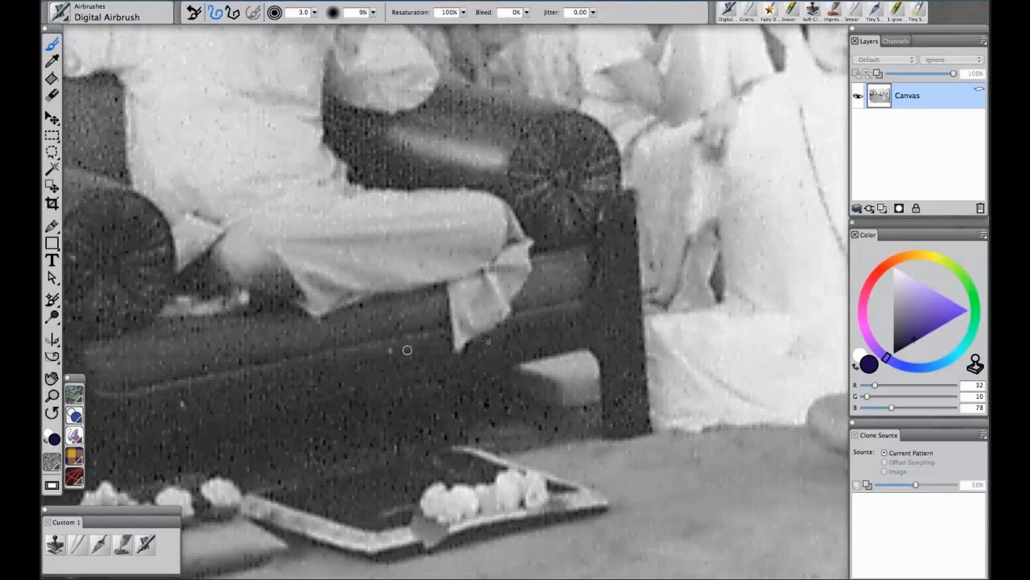
drag(487, 340, 589, 443)
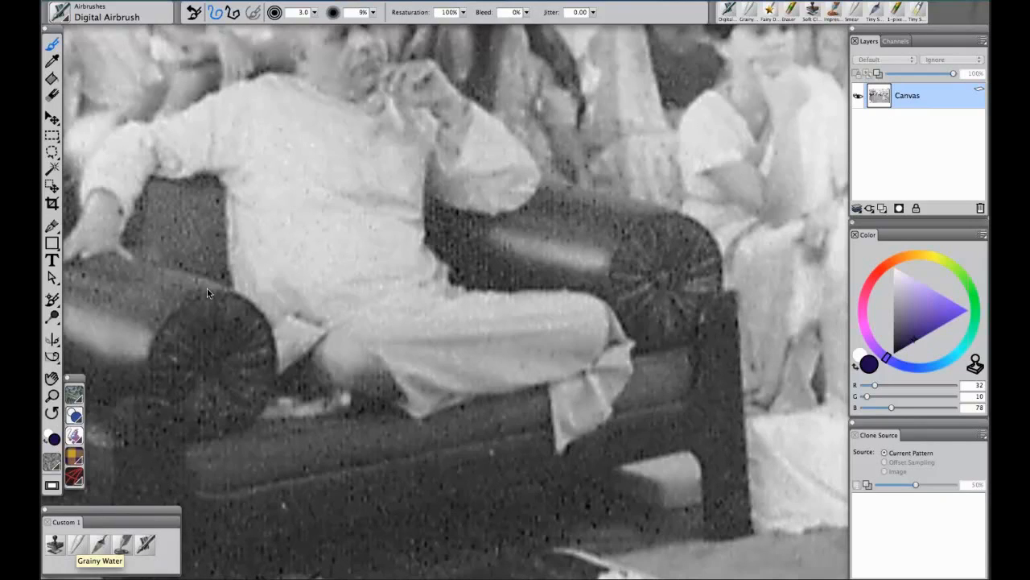
Choose the Grainy Water blender and inspect the specks across the seated crowd and the standing figures behind them
click(99, 544)
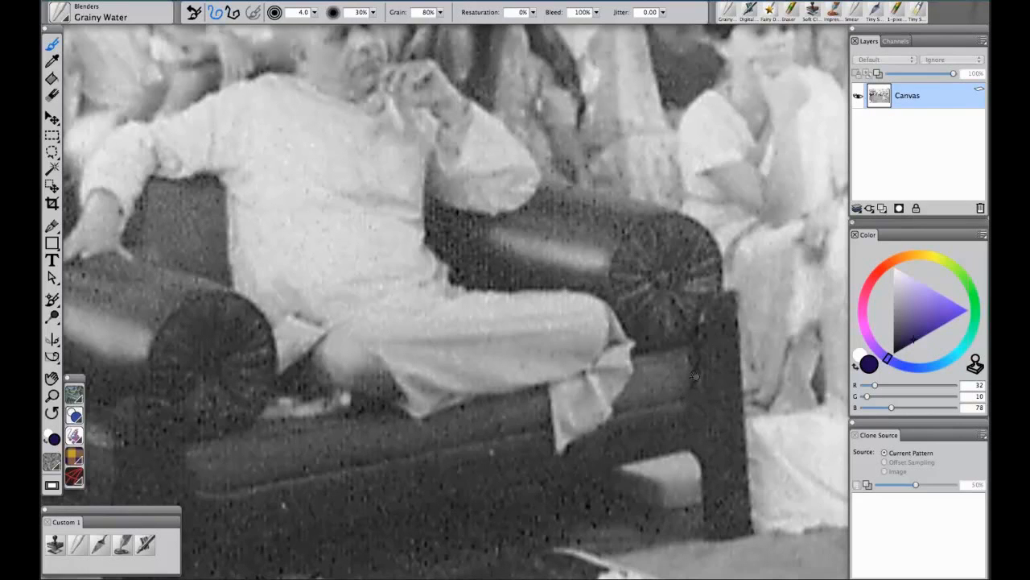
drag(696, 376, 638, 271)
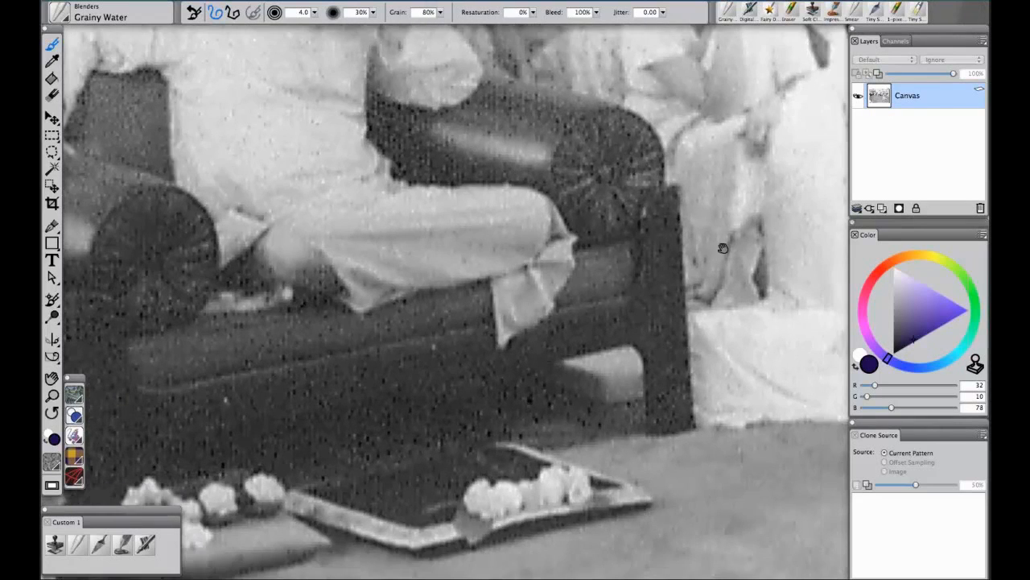
drag(723, 248, 292, 313)
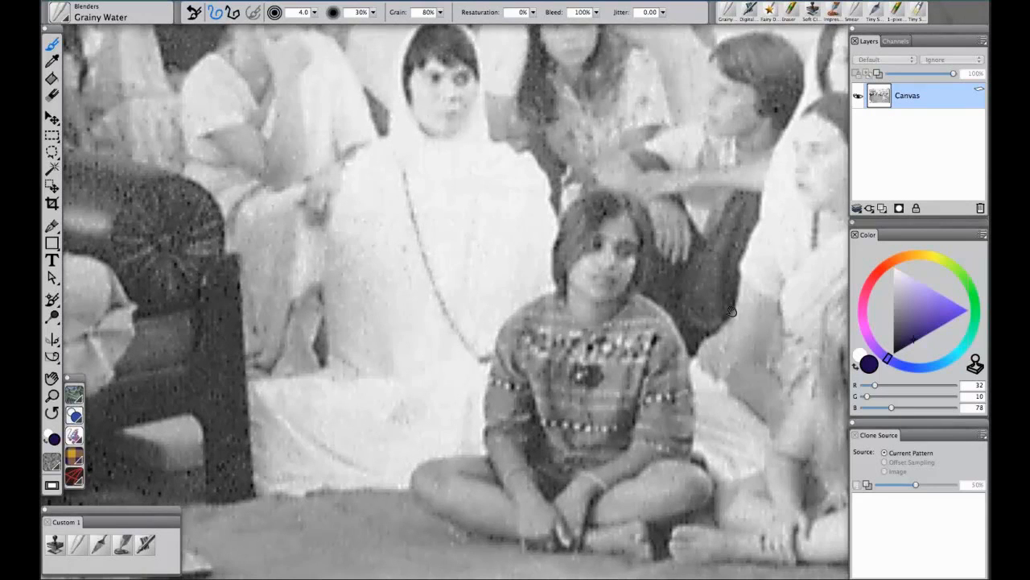
drag(710, 313, 449, 335)
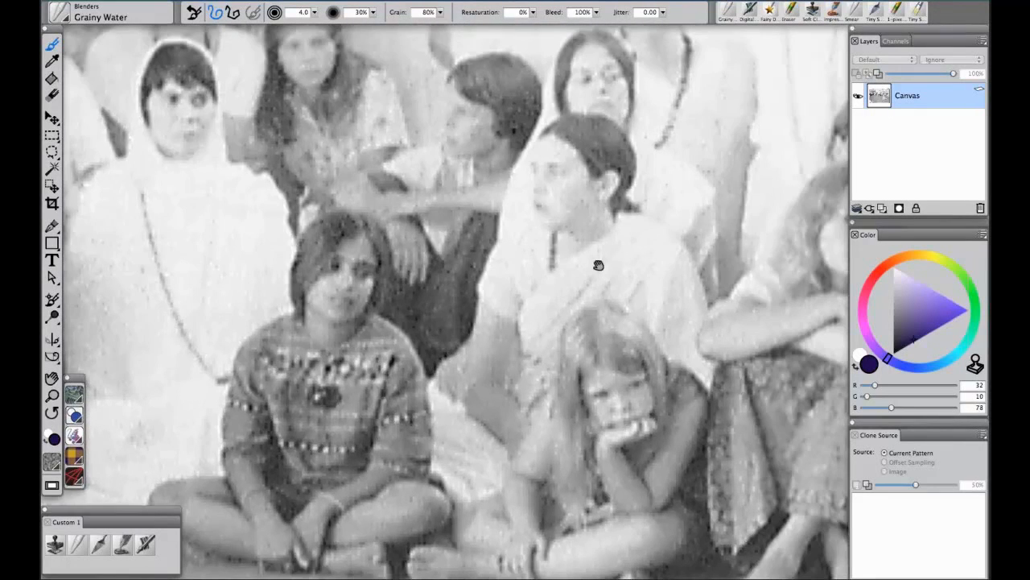
drag(598, 265, 507, 505)
drag(407, 282, 562, 437)
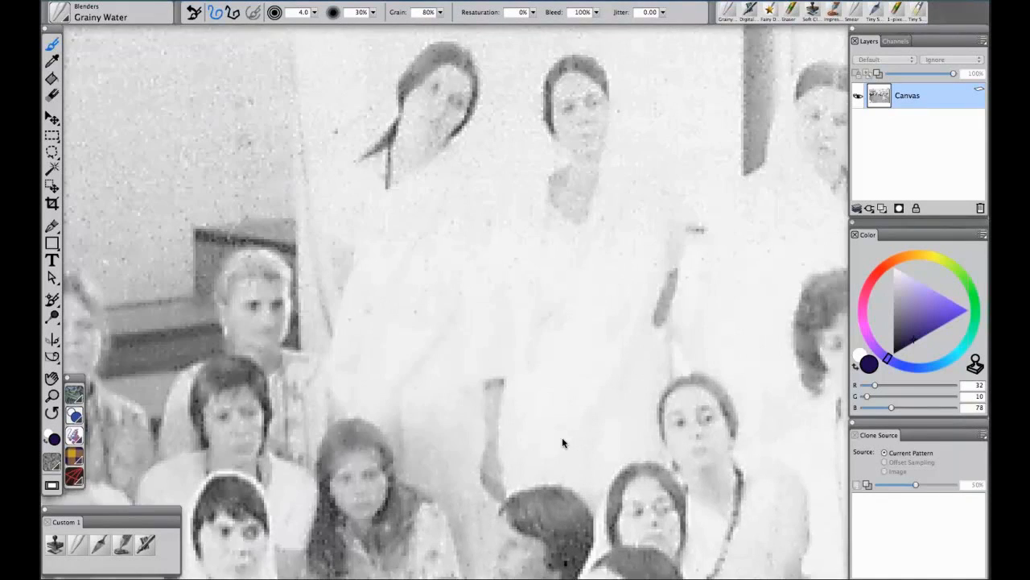
drag(529, 382, 789, 398)
drag(476, 253, 665, 24)
drag(538, 408, 600, 156)
Smooth the specks on the leather sofa's rolled armrests and front legs with the Grainy Water blender, and review the result
drag(301, 214, 353, 181)
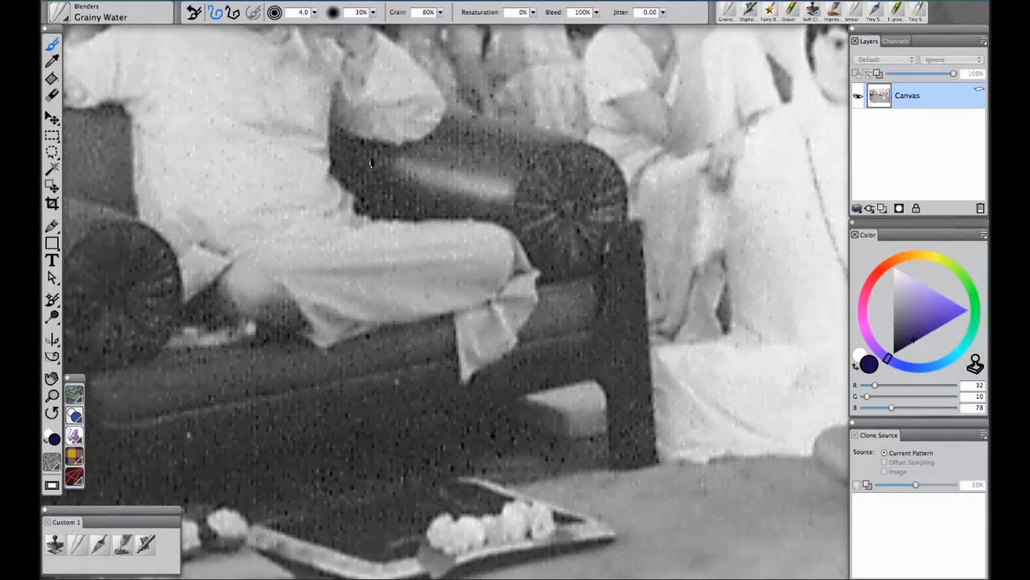
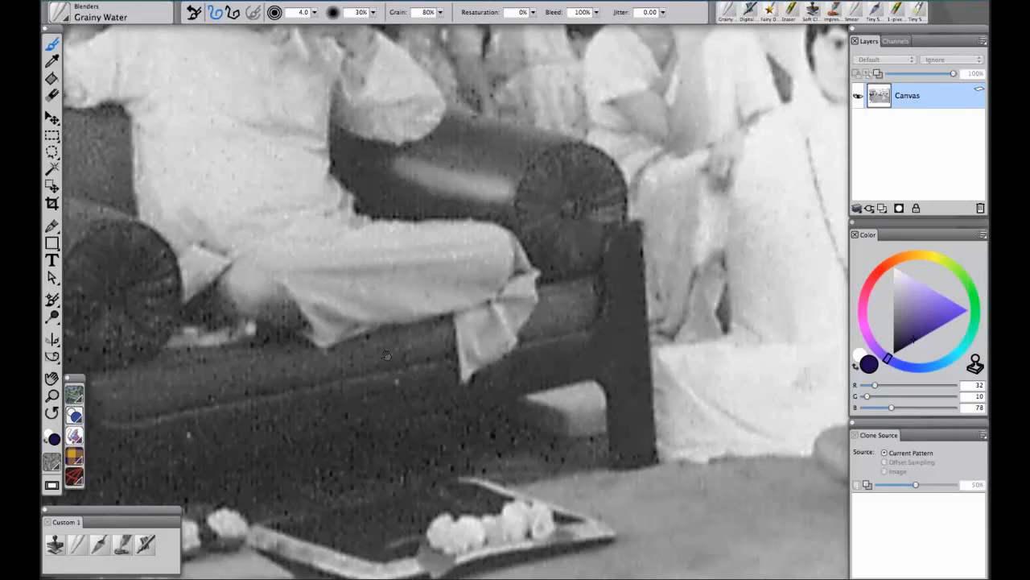
drag(386, 355, 673, 286)
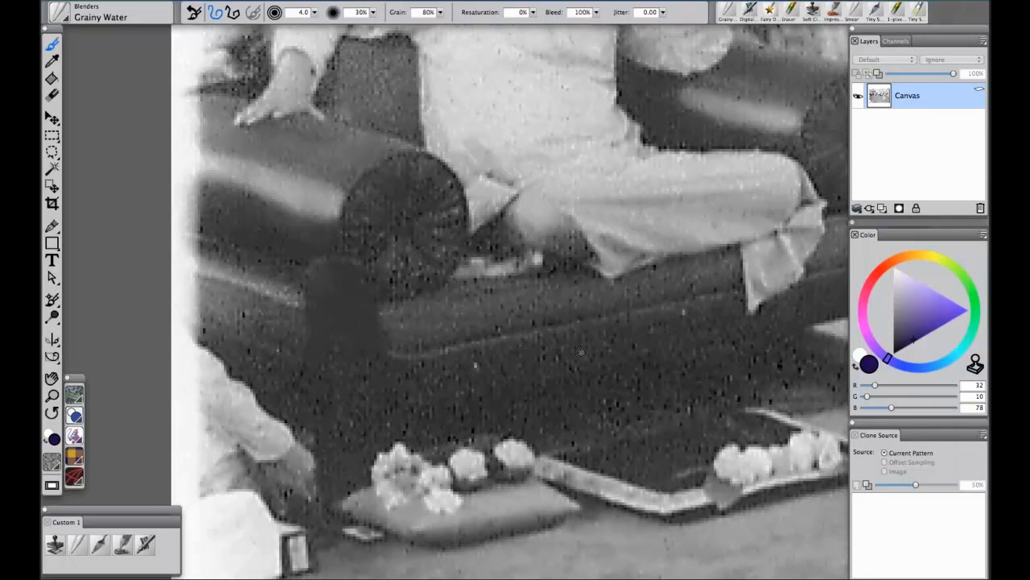
drag(769, 259, 631, 324)
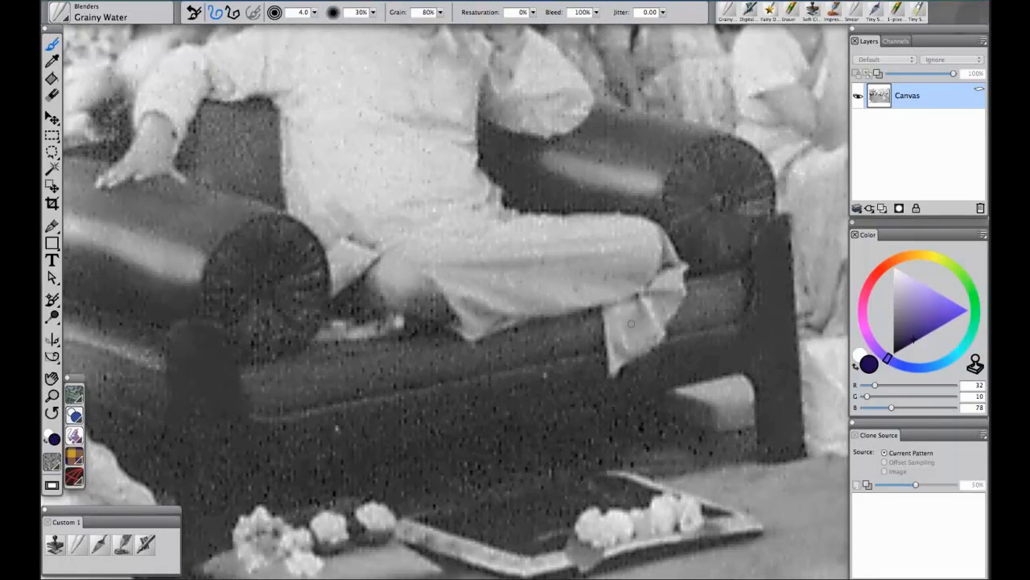
key(super+minus)
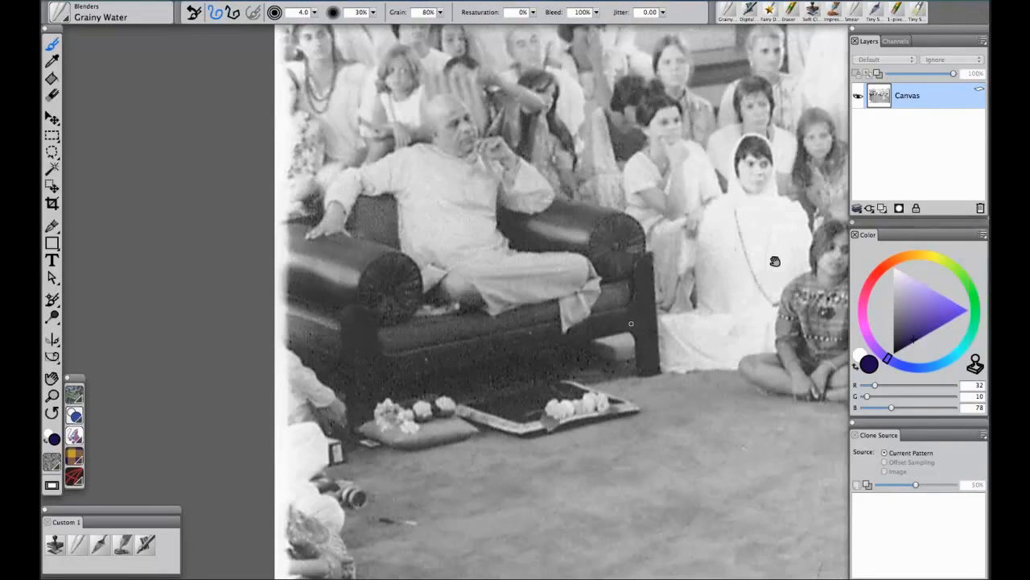
drag(771, 264, 681, 264)
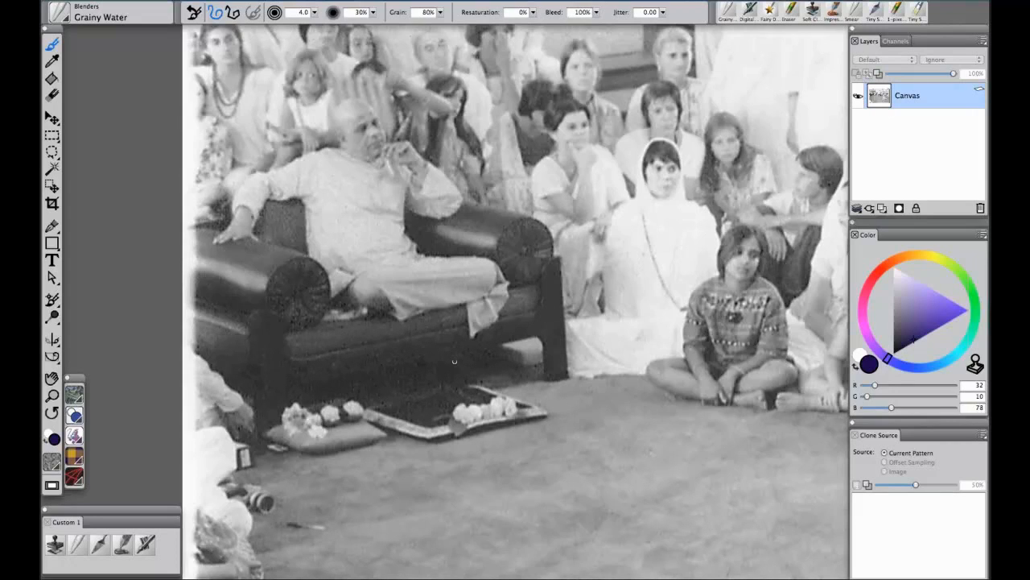
Close Restoration.psd without saving its changes and open beachgirlorig.jpg from the Corel Webinar folder in Painter
key(super+w)
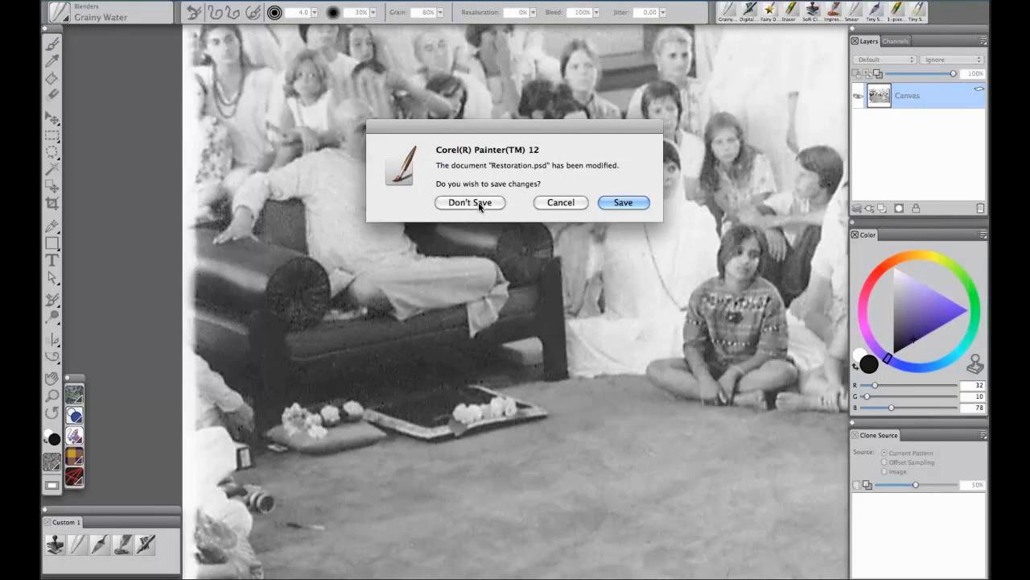
click(475, 203)
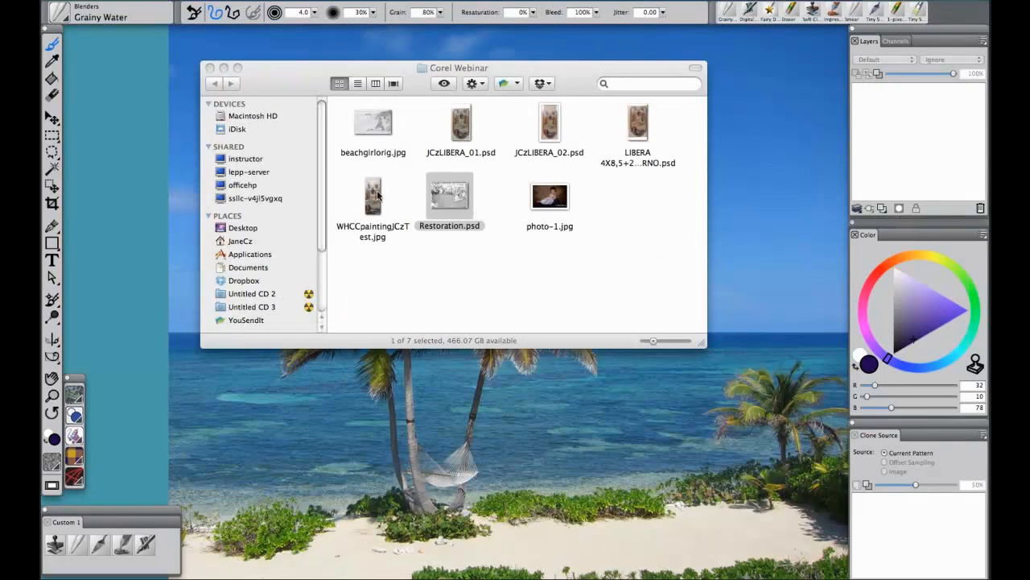
click(386, 128)
click(386, 128)
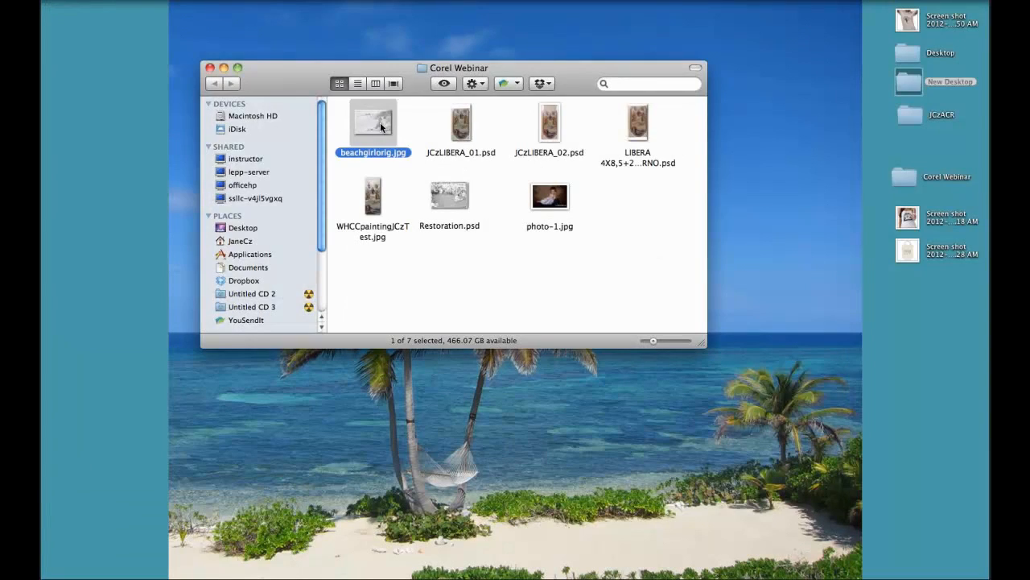
mouse_move(378, 120)
mouse_down()
mouse_move(233, 569)
mouse_move(224, 561)
mouse_up()
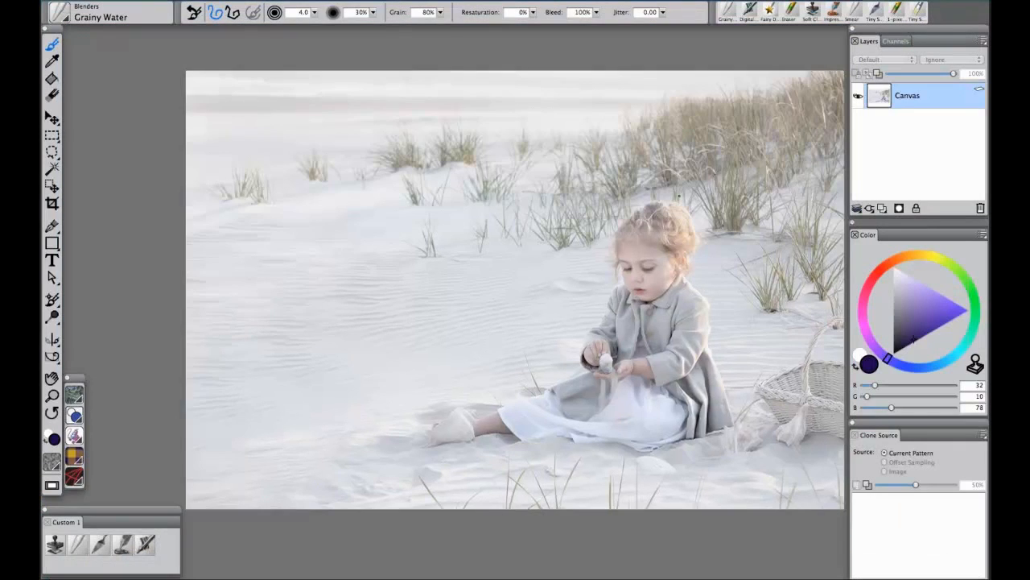
drag(710, 164, 660, 137)
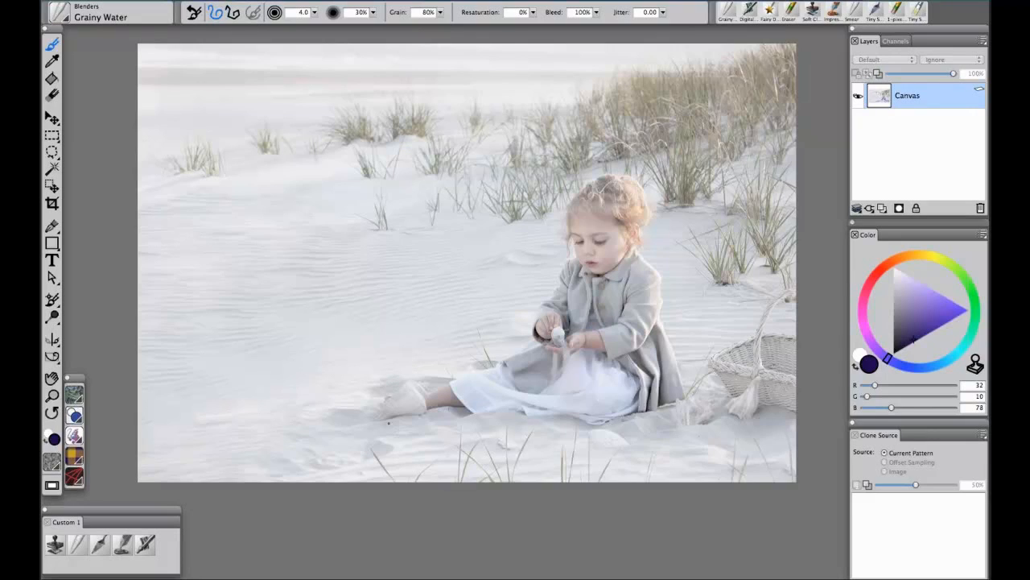
Raise the beach photo's saturation to 47% with Adjust Colors, using Uniform Color
click(463, 1)
mouse_move(527, 49)
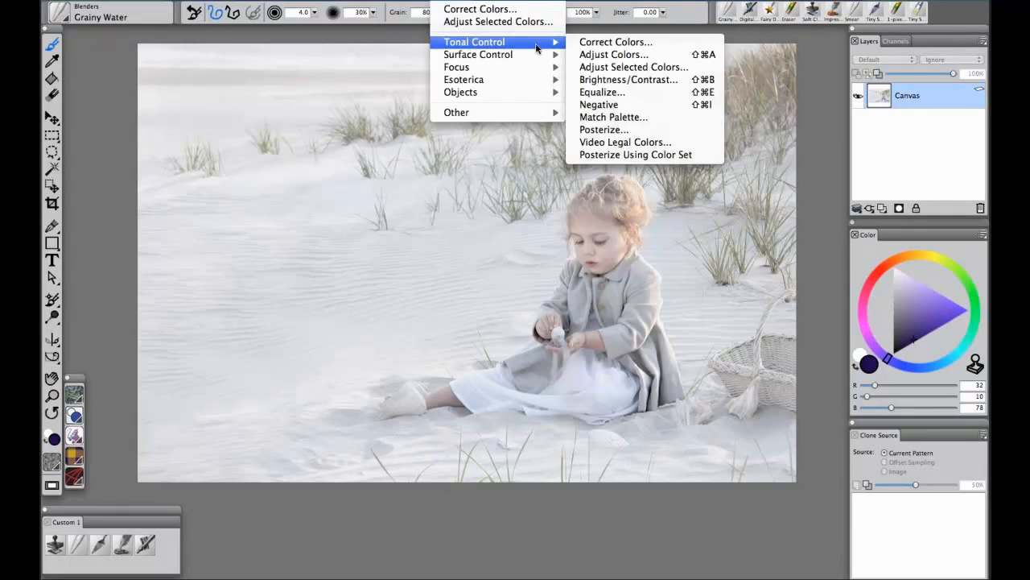
click(643, 55)
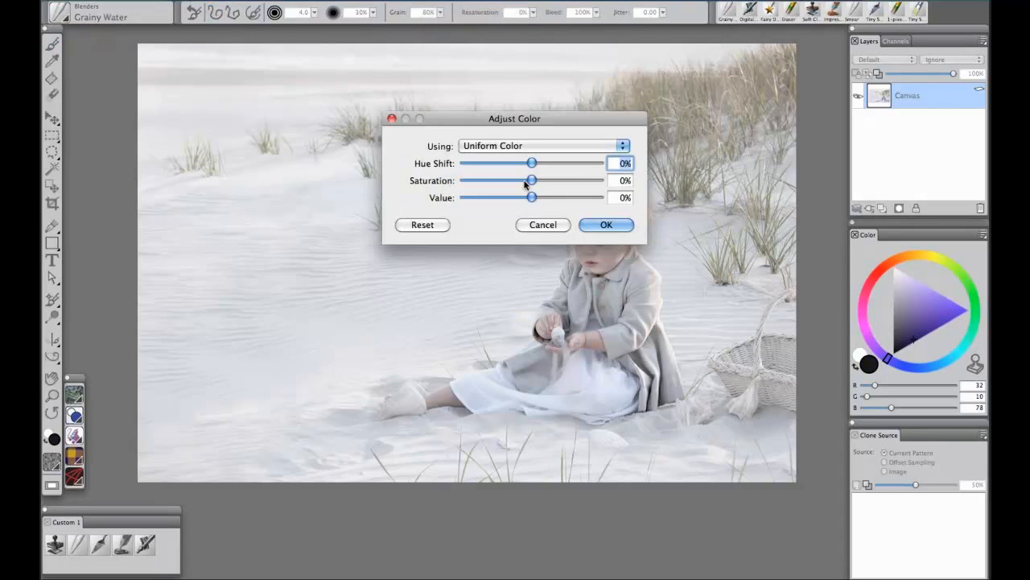
drag(532, 180, 539, 178)
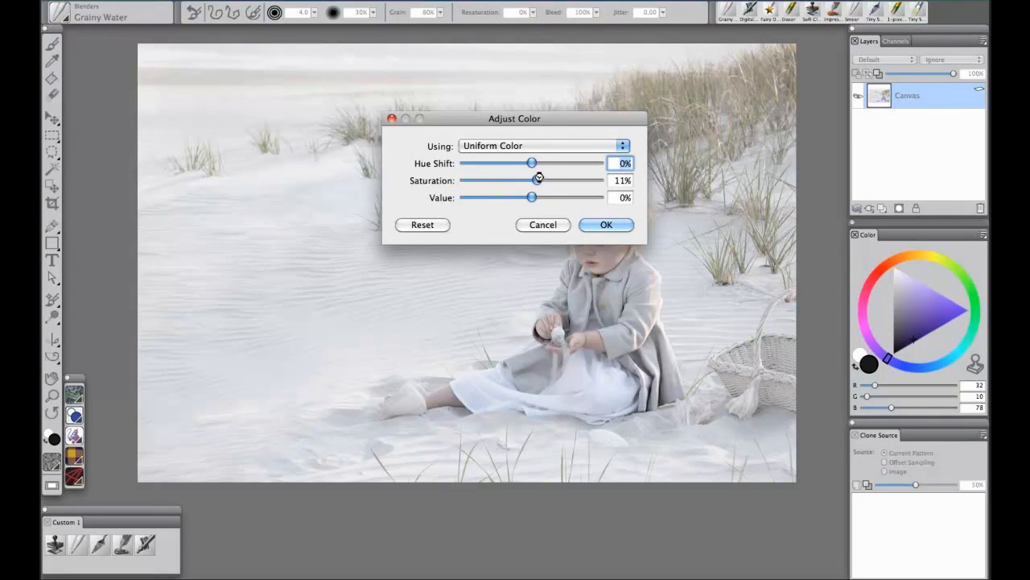
drag(570, 116, 496, 48)
drag(463, 113, 480, 113)
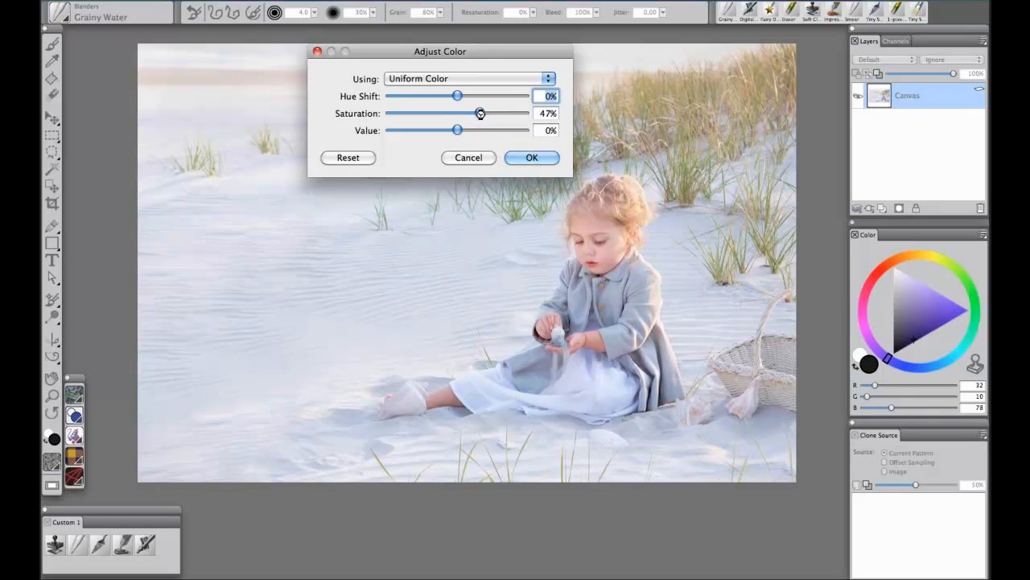
click(515, 161)
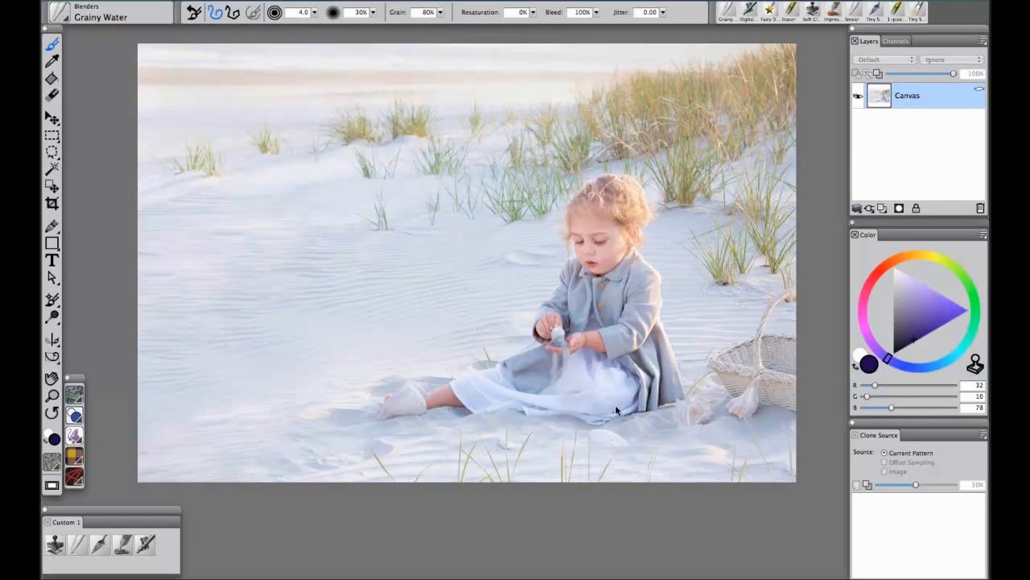
Compare the beach photo with and without the saturation change, keeping the change applied
key(super+z)
key(super+y)
Open the finished beach girl painting, the JCz TIF in the client's painting folder under New Desktop, and toggle its screen mode
click(176, 0)
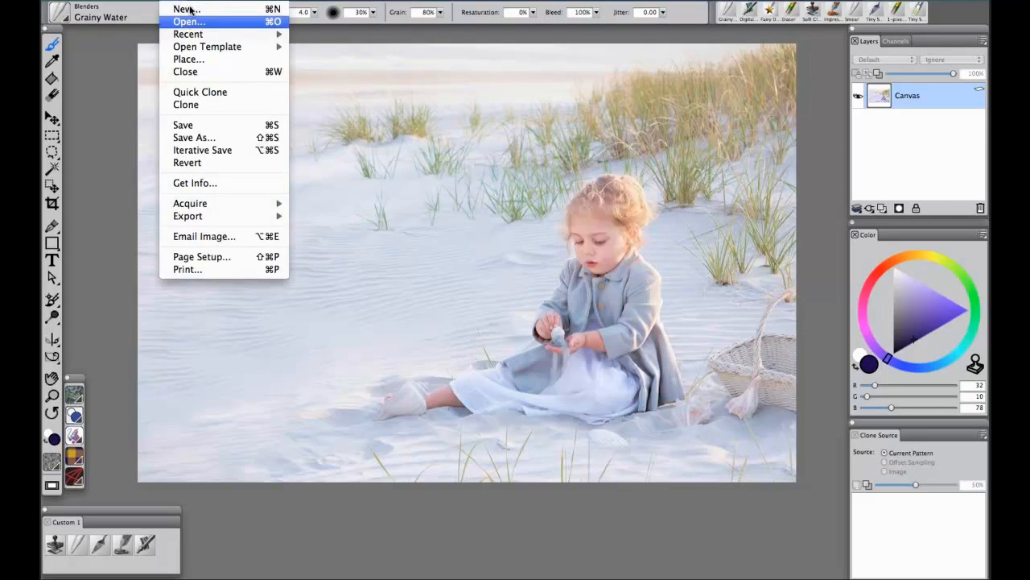
click(266, 22)
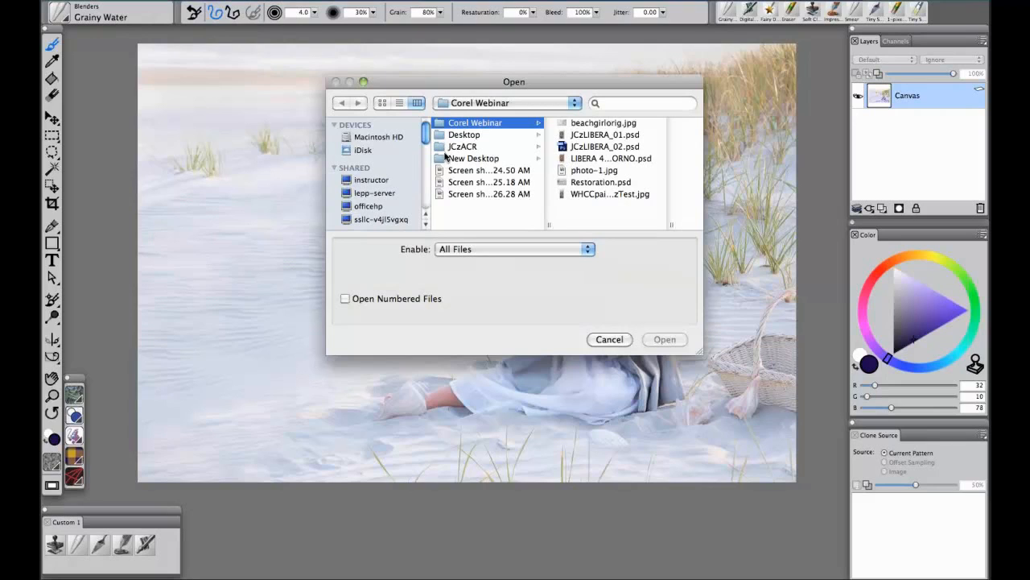
click(440, 159)
scroll(671, 137, down, 2)
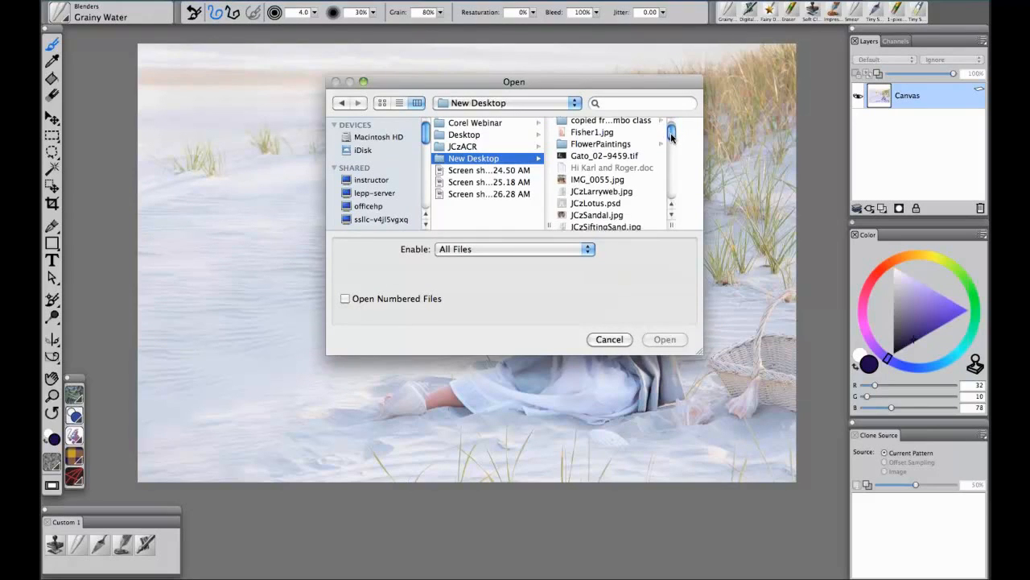
scroll(672, 137, down, 5)
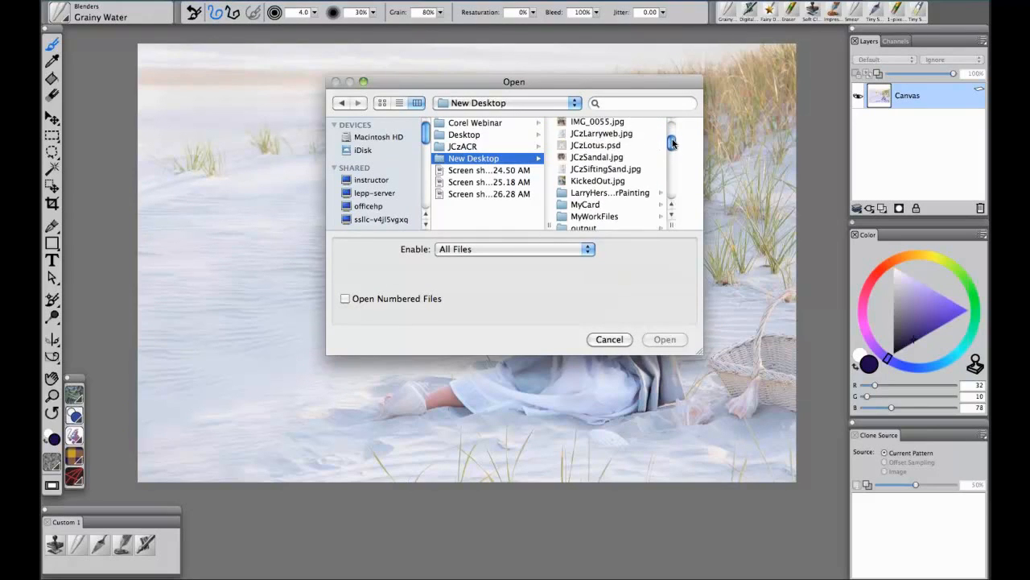
click(576, 179)
scroll(695, 145, down, 2)
scroll(697, 161, down, 3)
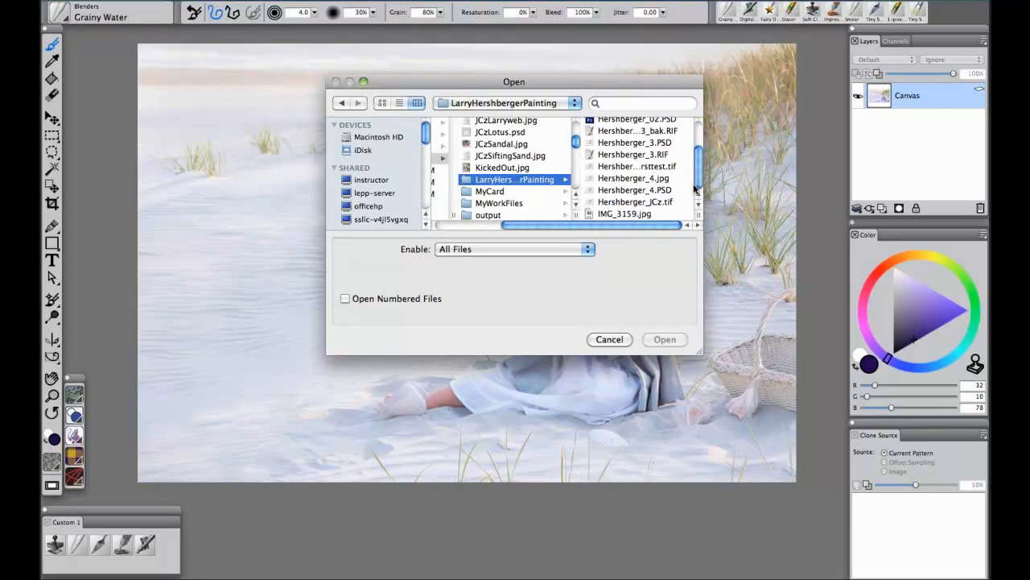
click(659, 202)
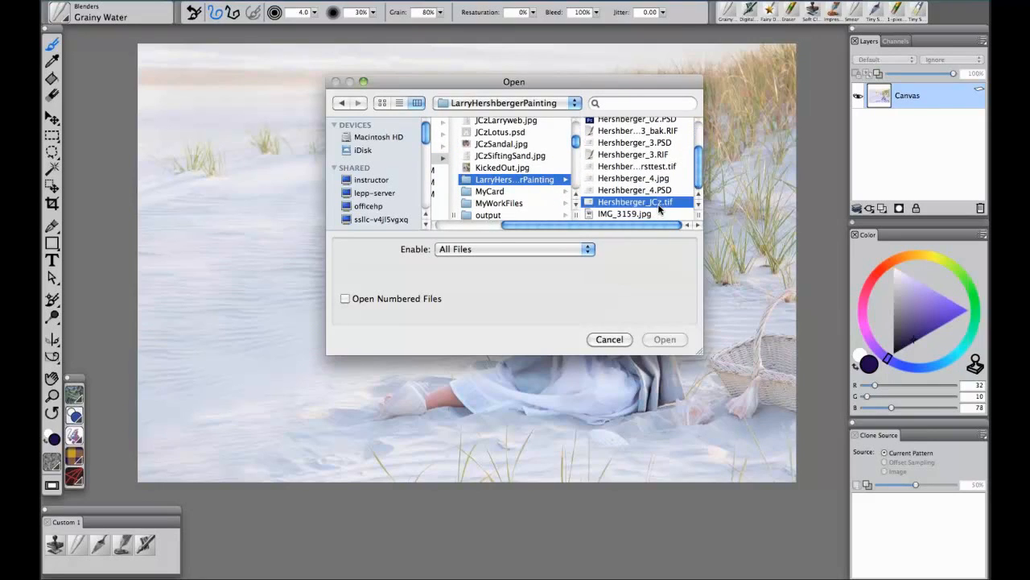
click(656, 341)
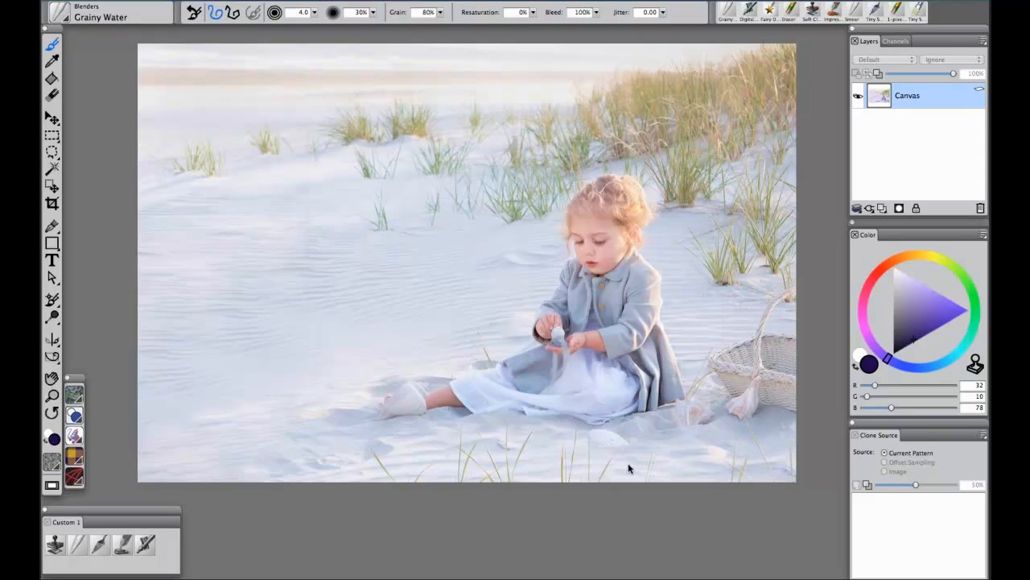
key(super+m)
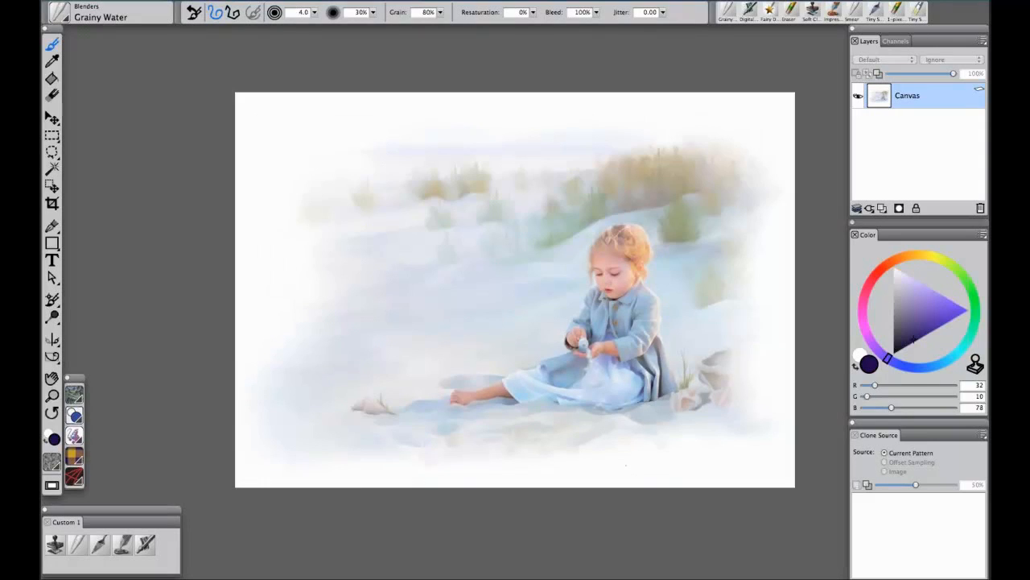
Examine the finished painting's soft dune grasses, snowy-toned sand and the girl's curls at close range
key(super+plus)
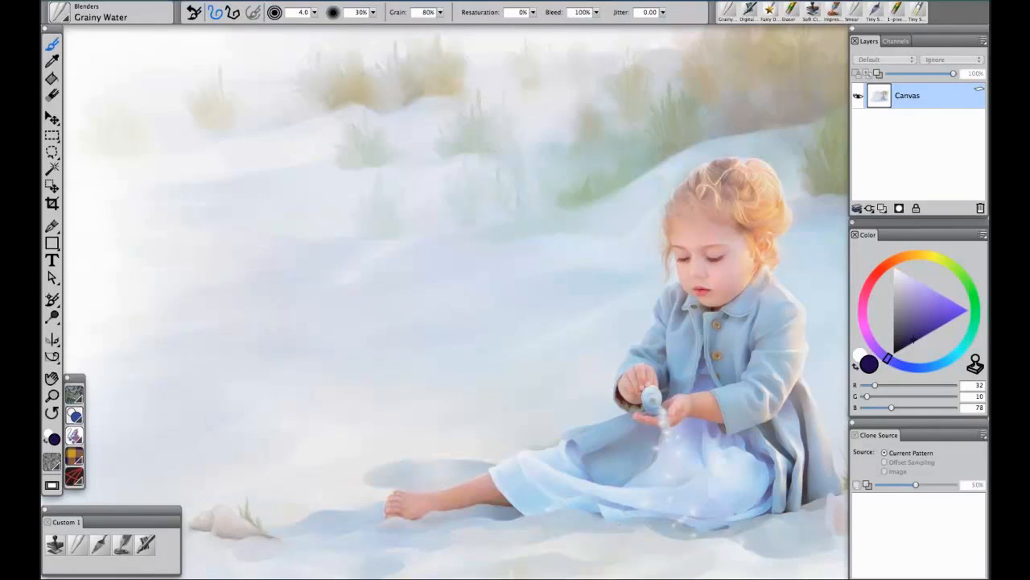
key(super+plus)
mouse_move(633, 163)
mouse_down()
mouse_move(474, 299)
mouse_move(367, 346)
mouse_up()
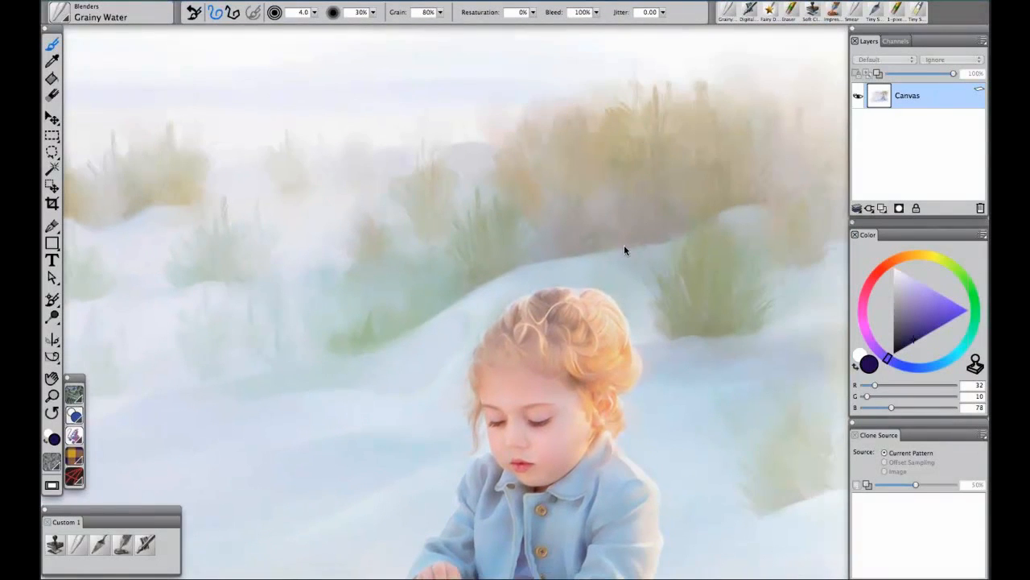
key(super+plus)
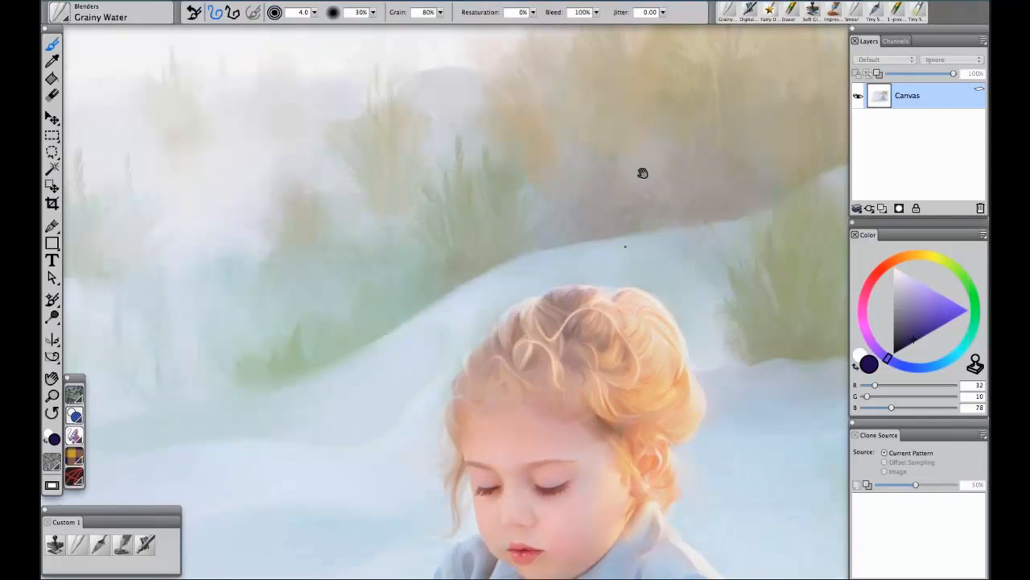
drag(628, 191, 506, 350)
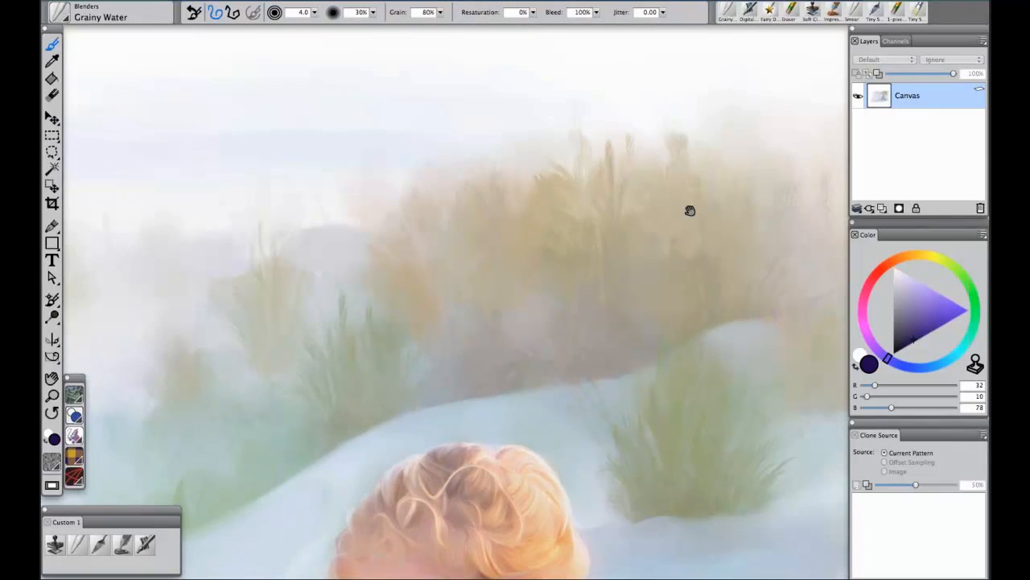
key(super+plus)
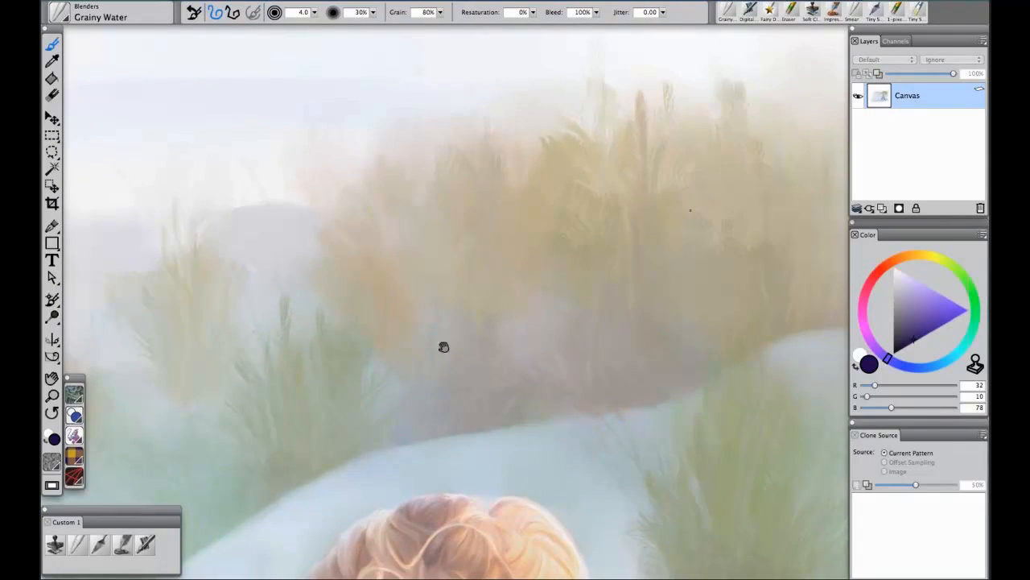
scroll(462, 372, down, 5)
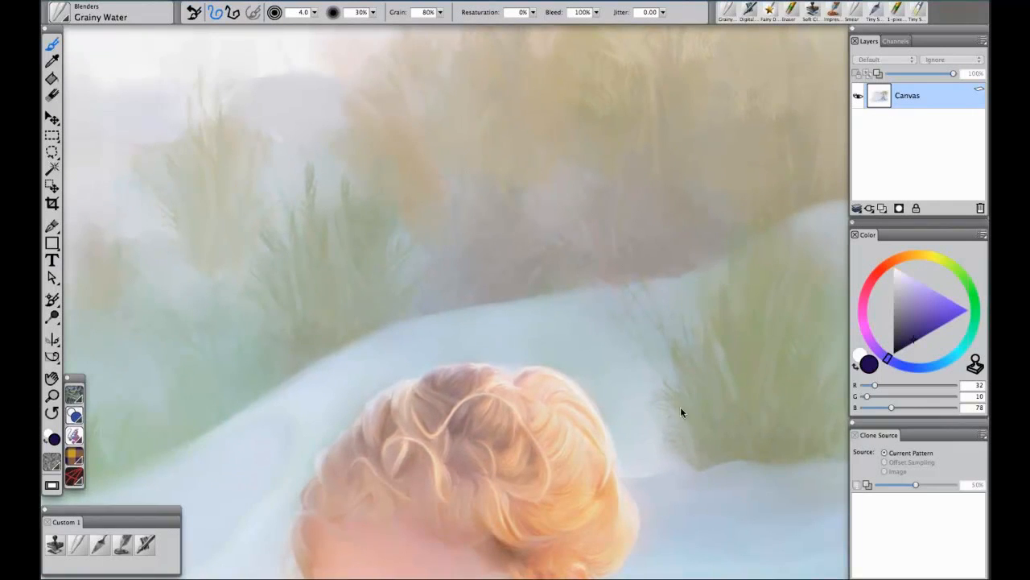
drag(670, 380, 653, 242)
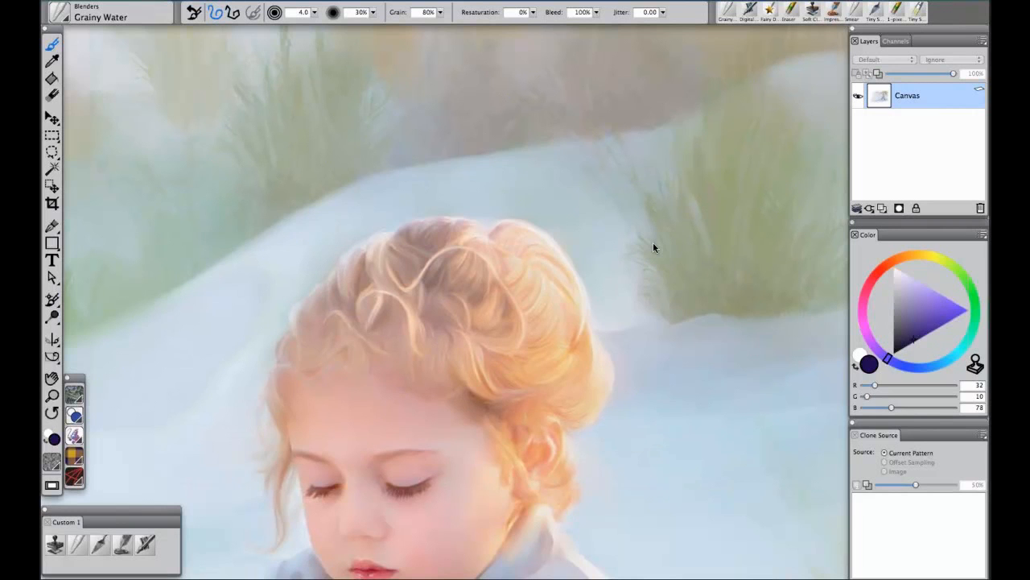
Inspect the painted hands, sparkling sand, dress folds, bare leg and foreground in the finished painting
mouse_move(613, 519)
mouse_down()
mouse_move(716, 387)
mouse_move(773, 112)
mouse_move(676, 228)
mouse_move(680, 236)
mouse_move(699, 156)
mouse_up()
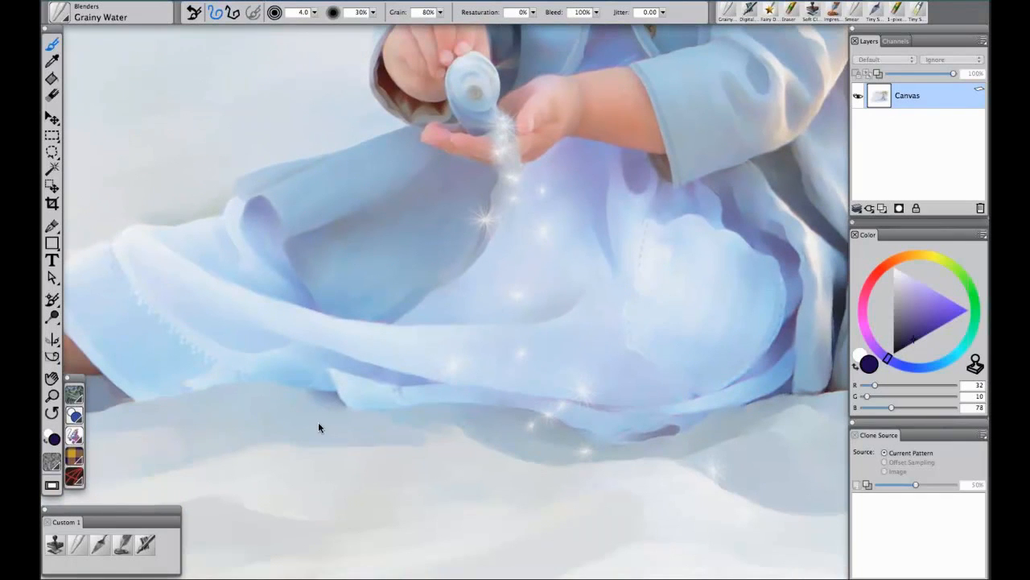
mouse_move(314, 415)
mouse_down()
mouse_move(341, 376)
mouse_move(467, 262)
mouse_move(577, 308)
mouse_move(837, 276)
mouse_up()
mouse_move(524, 350)
mouse_down()
mouse_move(617, 371)
mouse_move(256, 382)
mouse_up()
drag(610, 337, 226, 376)
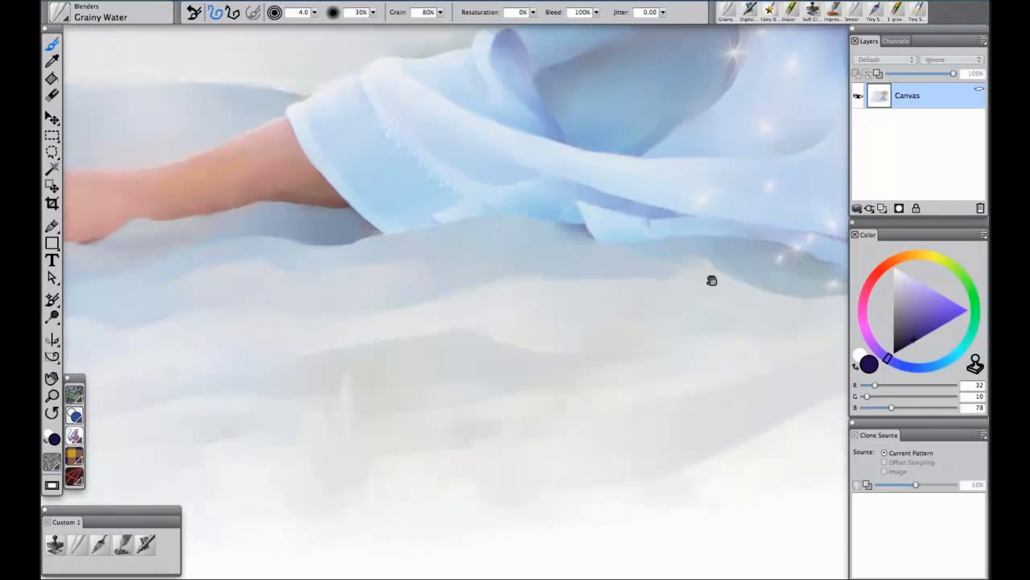
drag(711, 281, 325, 375)
drag(594, 292, 311, 492)
drag(475, 184, 760, 502)
key(super+minus)
key(super+minus)
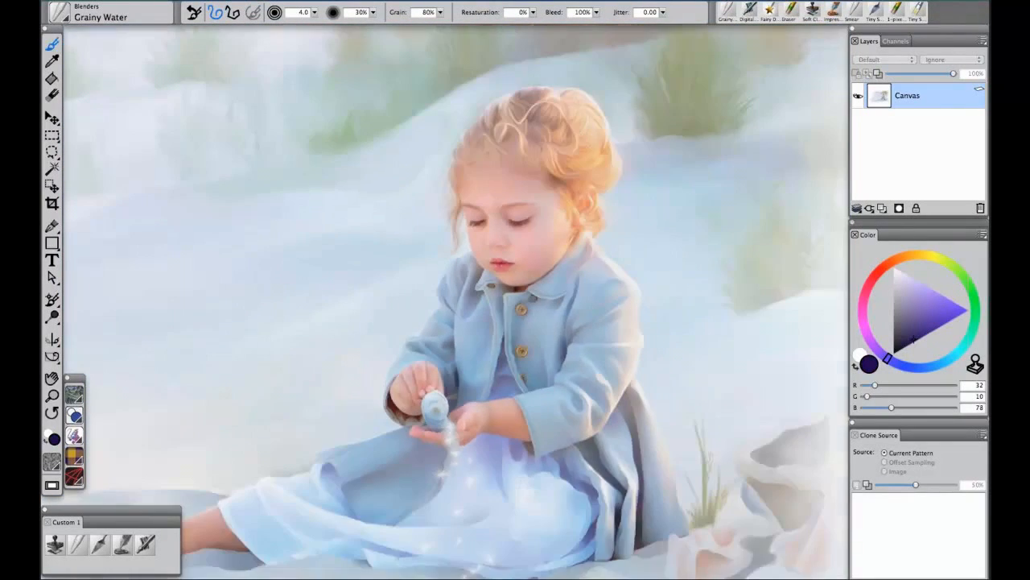
Switch back to beachgirlorig.jpg and examine the girl's face, coat, the rippled sand and the shell covering her foot
click(541, 2)
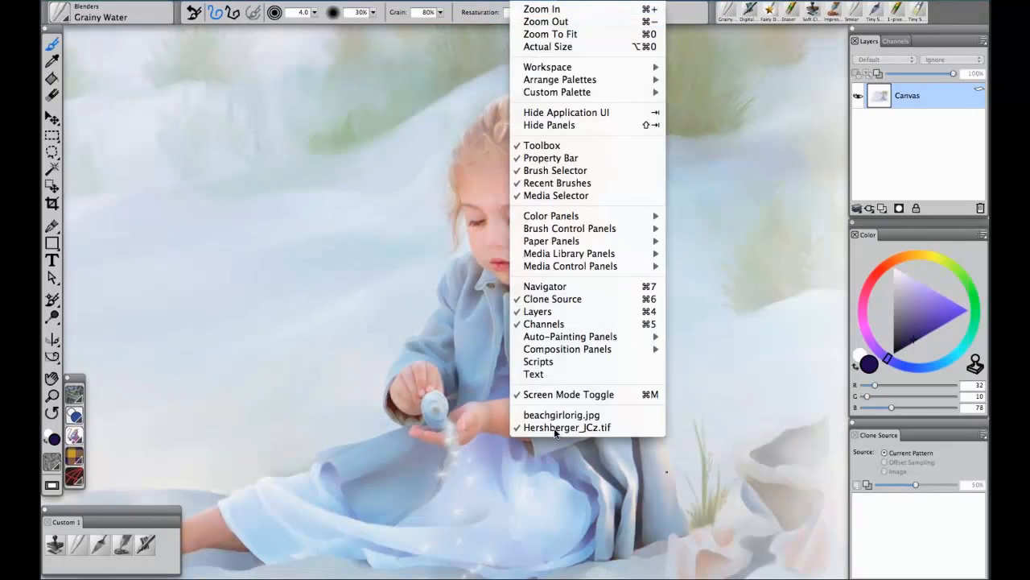
click(579, 411)
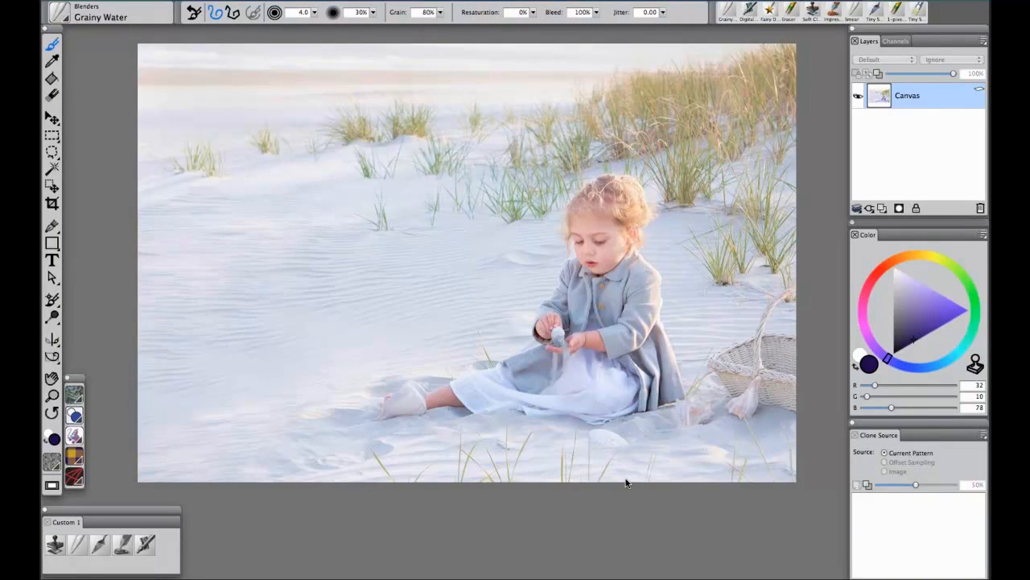
key(super+plus)
key(super+plus)
key(super+plus)
key(super+plus)
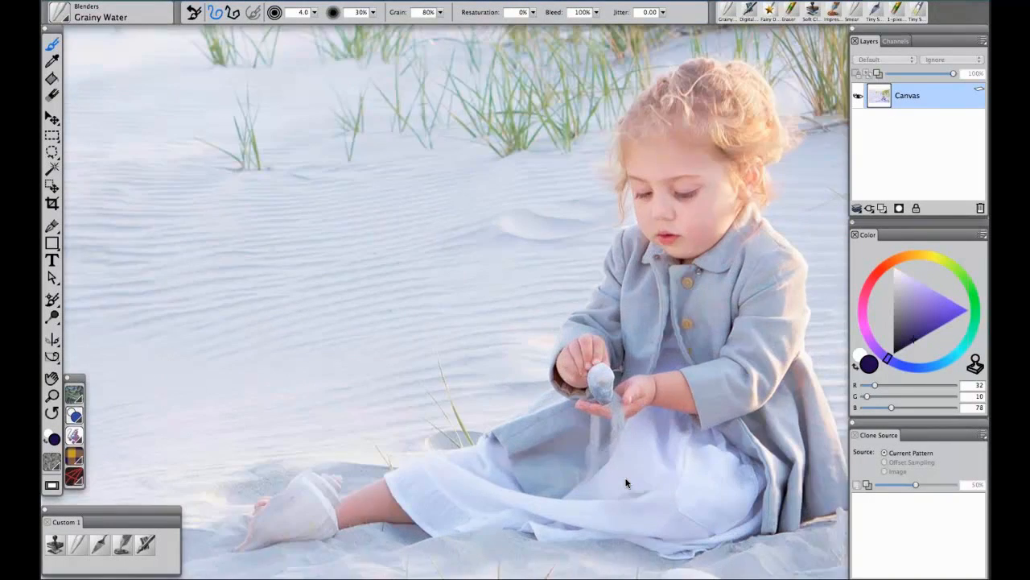
key(super+plus)
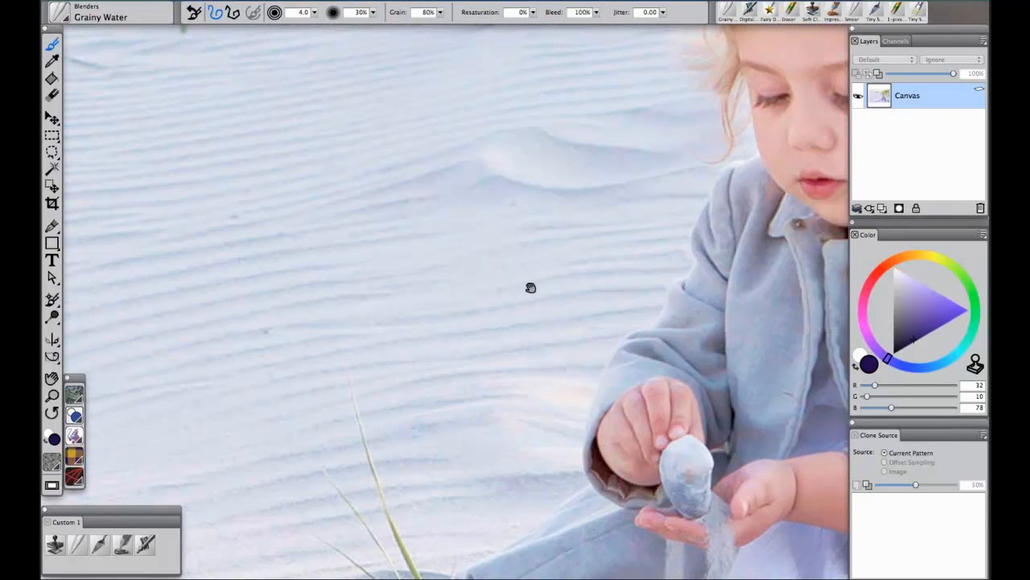
drag(517, 268, 379, 50)
drag(663, 276, 461, 497)
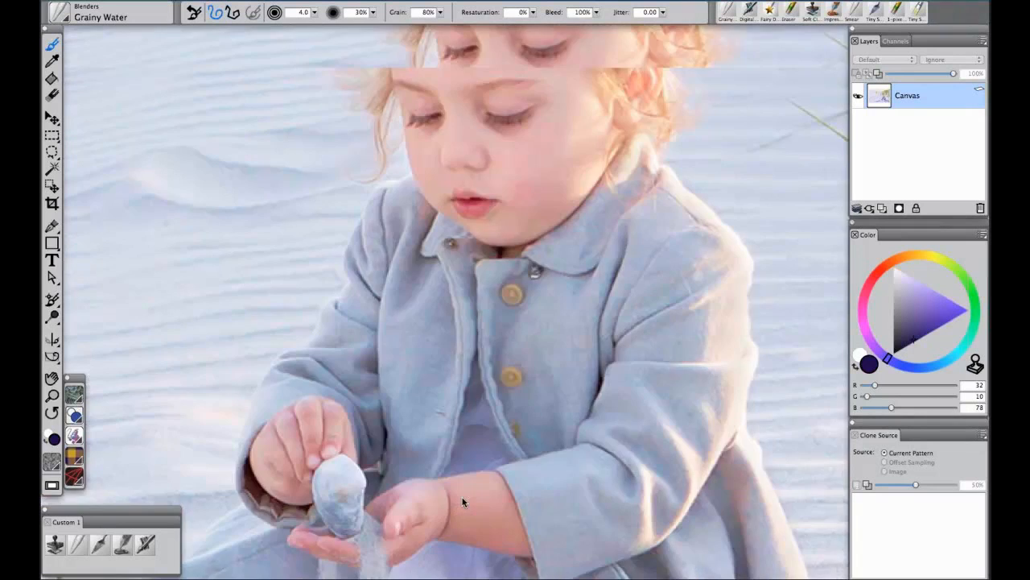
drag(553, 293, 510, 554)
drag(511, 354, 483, 570)
drag(533, 373, 829, 121)
drag(478, 394, 725, 65)
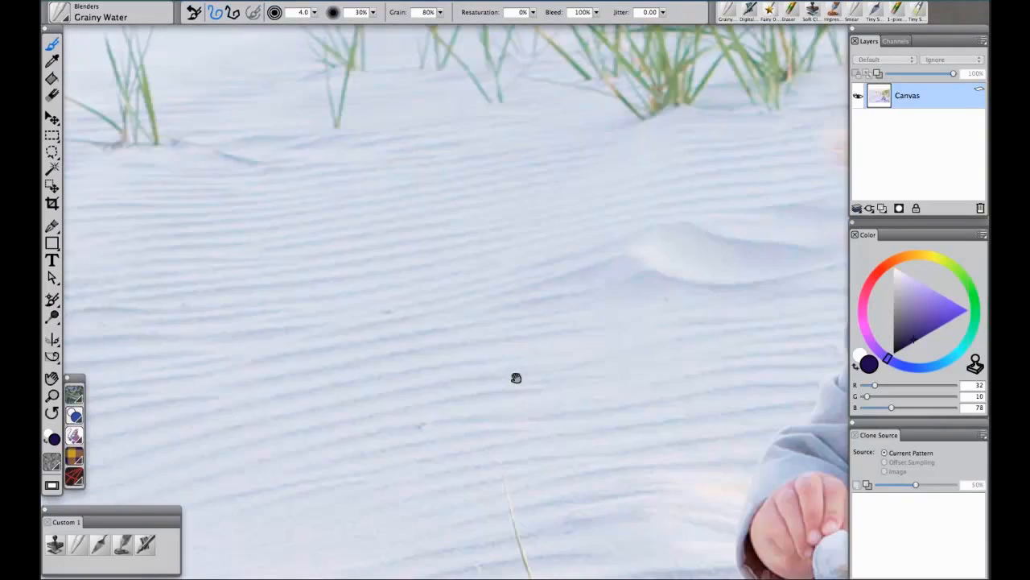
drag(516, 378, 612, 48)
drag(529, 325, 599, 387)
drag(584, 335, 566, 332)
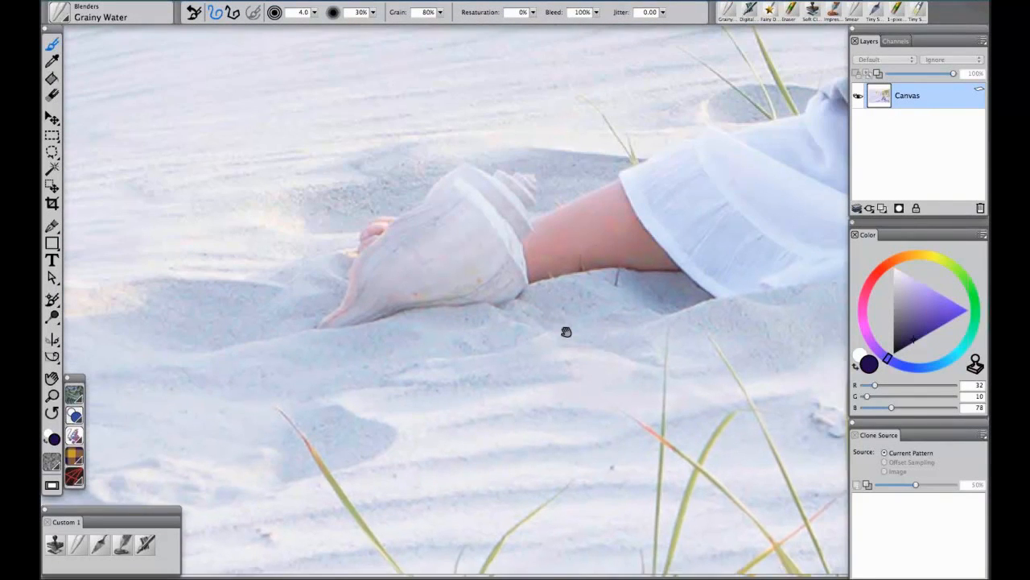
Add a new layer and outline the foot's upper edge across the shell with the Digital Airbrush in a sampled skin tone
click(882, 208)
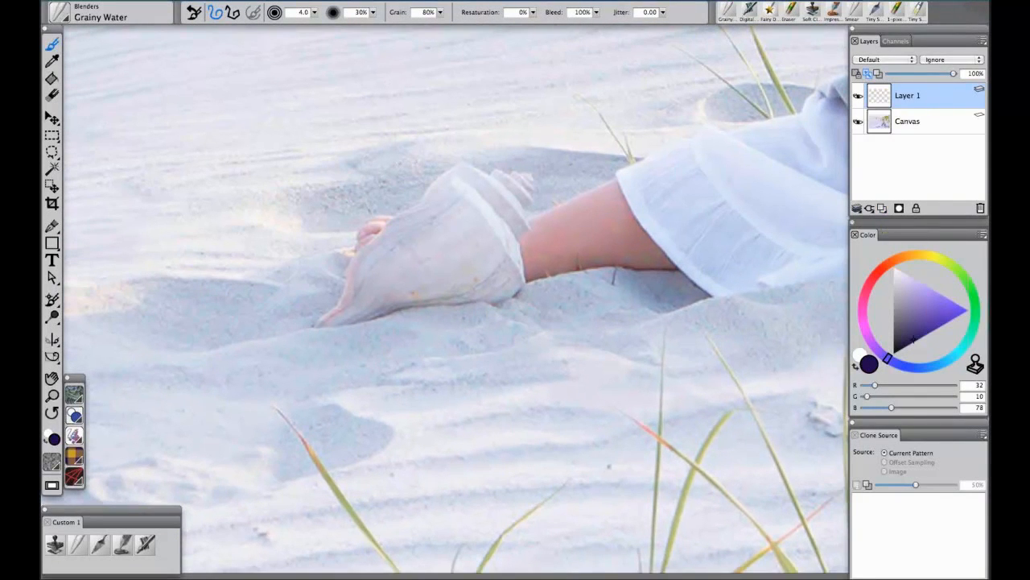
click(145, 544)
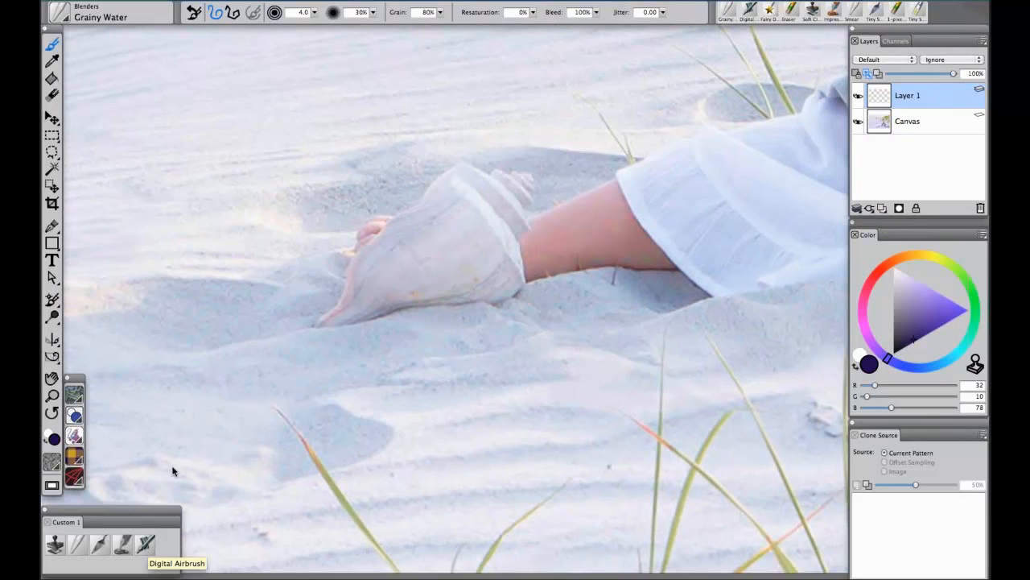
alt+click(585, 199)
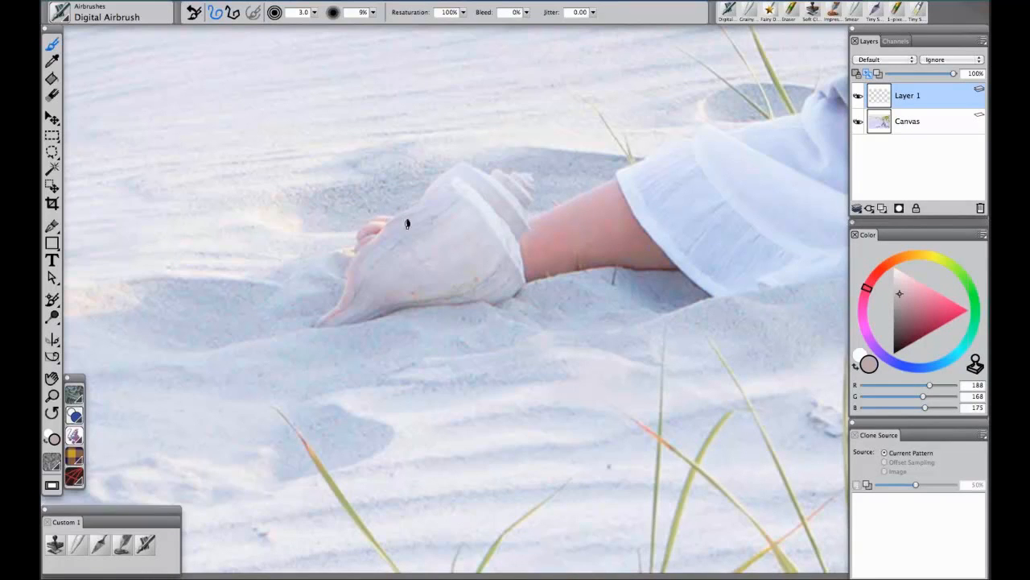
drag(436, 223, 525, 223)
mouse_move(435, 222)
mouse_down()
mouse_move(538, 223)
mouse_move(441, 228)
mouse_move(393, 216)
mouse_move(504, 228)
mouse_move(555, 216)
mouse_move(460, 226)
mouse_up()
Enlarge the Digital Airbrush to 7.0 and paint skin tones sampled from the ankle over the shell's upper and middle areas
alt+click(554, 225)
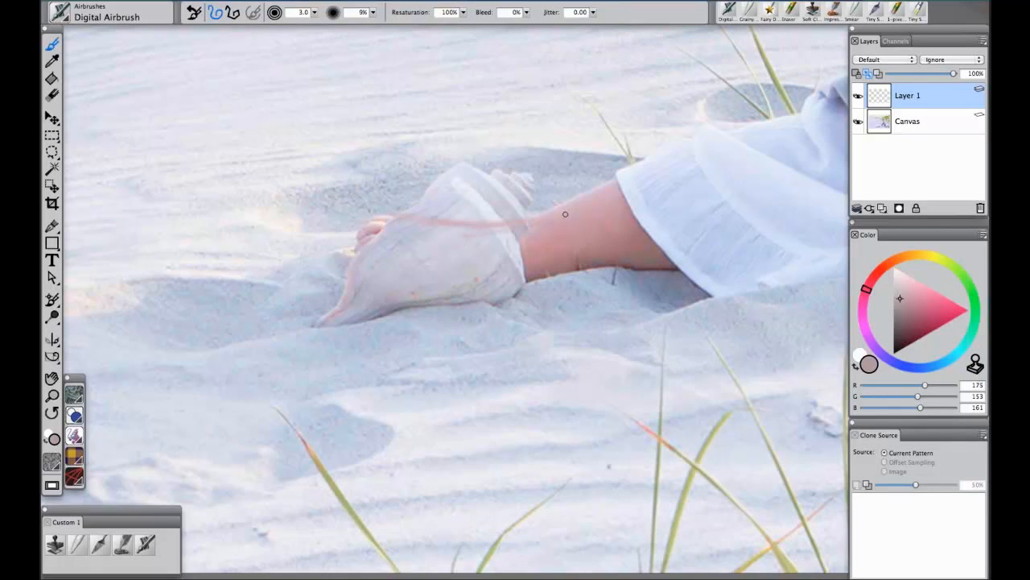
key(])
key(])
mouse_move(543, 226)
mouse_down()
mouse_move(474, 237)
mouse_move(428, 228)
mouse_move(494, 231)
mouse_move(571, 214)
mouse_move(517, 226)
mouse_up()
alt+click(549, 232)
mouse_move(551, 228)
mouse_down()
mouse_move(428, 244)
mouse_move(559, 233)
mouse_move(498, 243)
mouse_move(409, 232)
mouse_move(549, 236)
mouse_move(432, 246)
mouse_move(557, 234)
mouse_move(495, 255)
mouse_move(505, 255)
mouse_move(526, 249)
mouse_move(392, 252)
mouse_move(522, 256)
mouse_move(423, 277)
mouse_move(556, 250)
mouse_move(431, 269)
mouse_move(539, 264)
mouse_move(413, 292)
mouse_move(524, 270)
mouse_move(413, 272)
mouse_up()
Shade the underside of the foot over the shell's lower edge with darker tones sampled from the ankle
alt+click(555, 244)
alt+click(545, 250)
alt+click(535, 259)
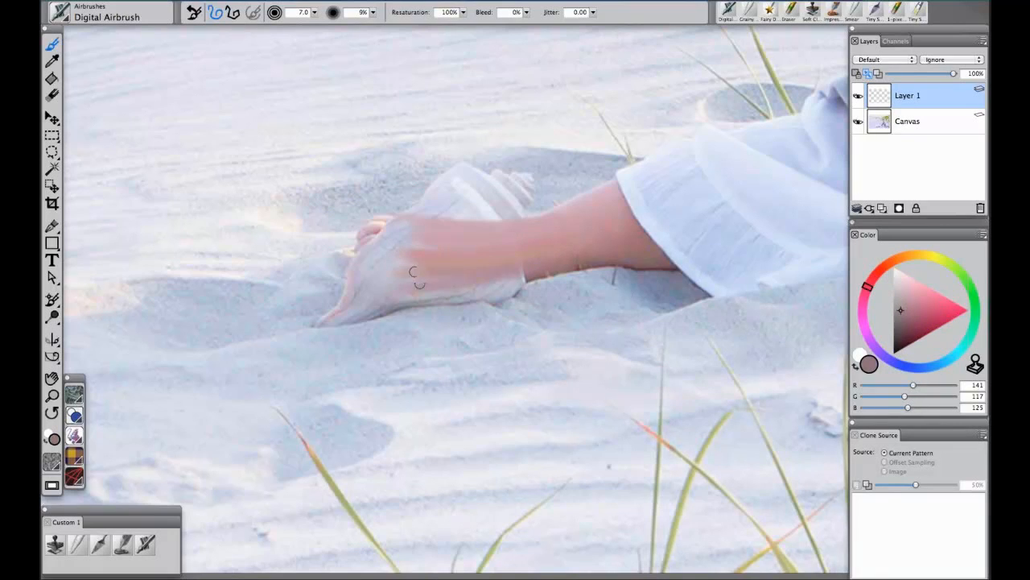
alt+click(522, 281)
mouse_move(522, 281)
mouse_down()
mouse_move(545, 271)
mouse_move(409, 293)
mouse_up()
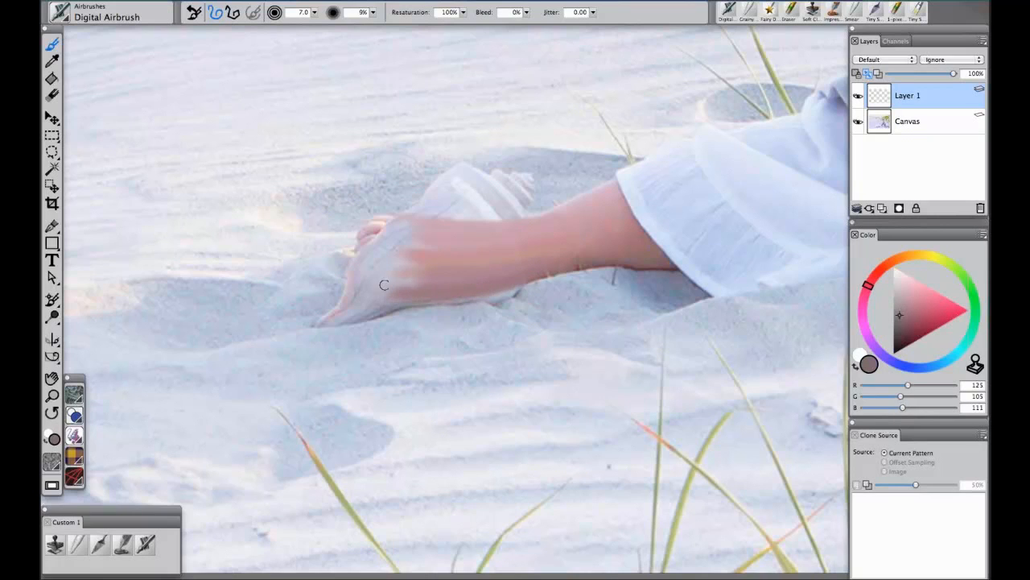
Extend the top of the foot to the toes and fill beneath them with sampled skin tones
alt+click(432, 222)
alt+click(432, 232)
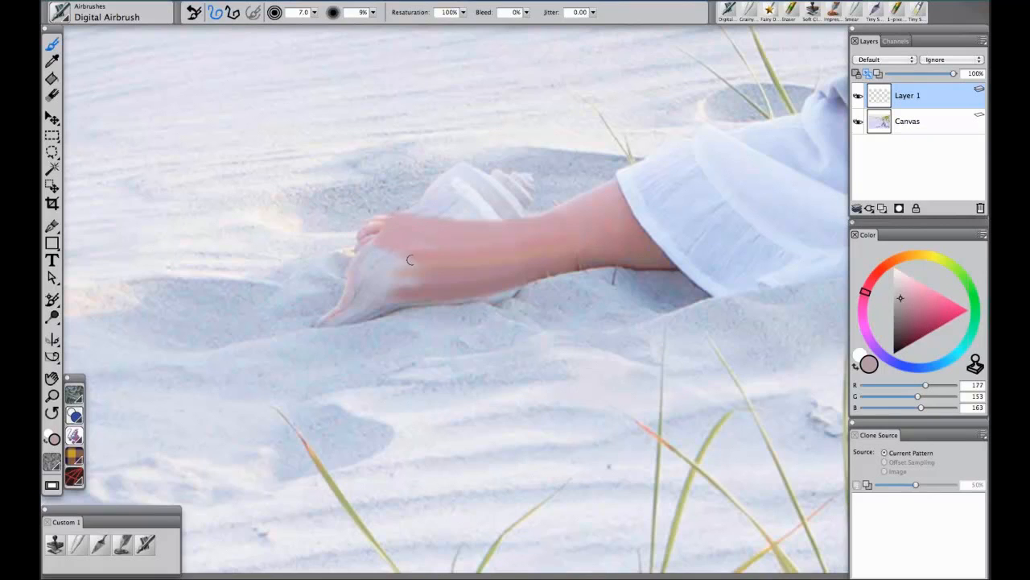
alt+click(368, 249)
alt+click(381, 260)
alt+click(396, 262)
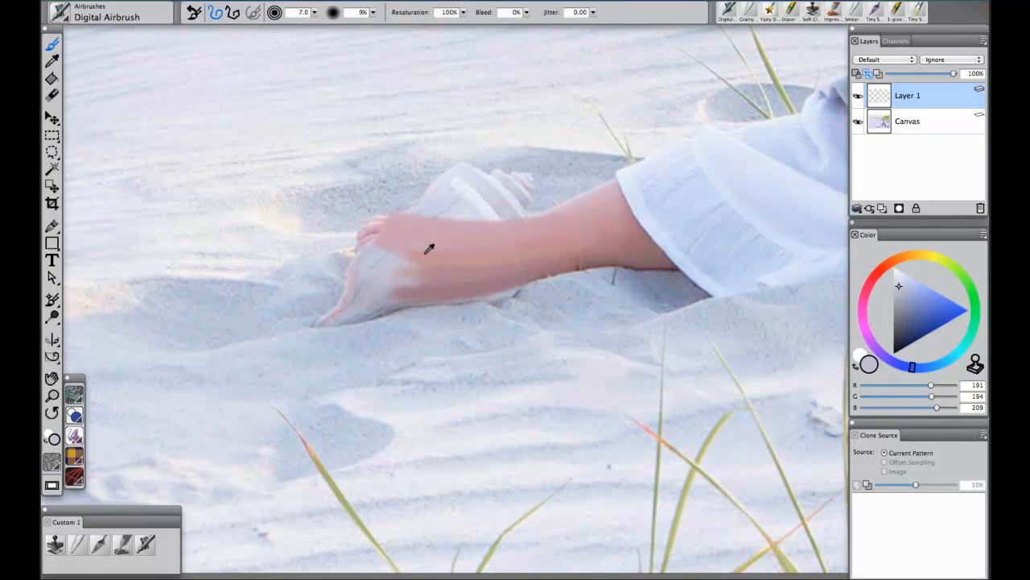
alt+click(359, 257)
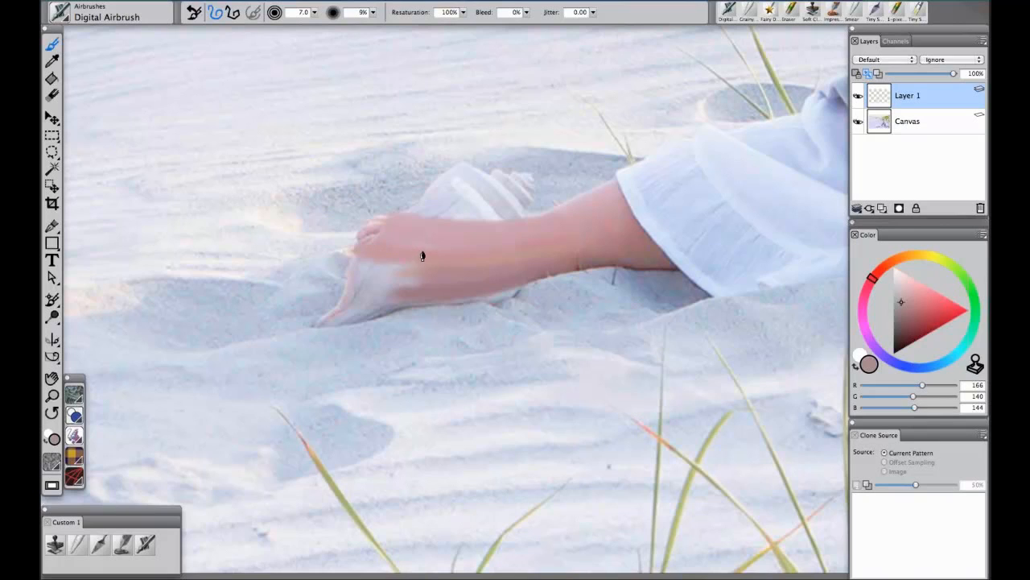
Cover the shell's remaining pale front area with sampled skin tones to shape the ball of the foot
alt+click(432, 269)
mouse_move(408, 270)
mouse_down()
mouse_move(363, 269)
mouse_move(383, 267)
mouse_move(370, 265)
mouse_move(378, 282)
mouse_move(415, 279)
mouse_move(351, 290)
mouse_move(432, 286)
mouse_move(400, 294)
mouse_move(402, 306)
mouse_move(411, 296)
mouse_move(412, 304)
mouse_move(364, 312)
mouse_move(353, 286)
mouse_move(351, 305)
mouse_move(362, 289)
mouse_move(357, 314)
mouse_up()
alt+click(431, 278)
alt+click(430, 279)
alt+click(409, 295)
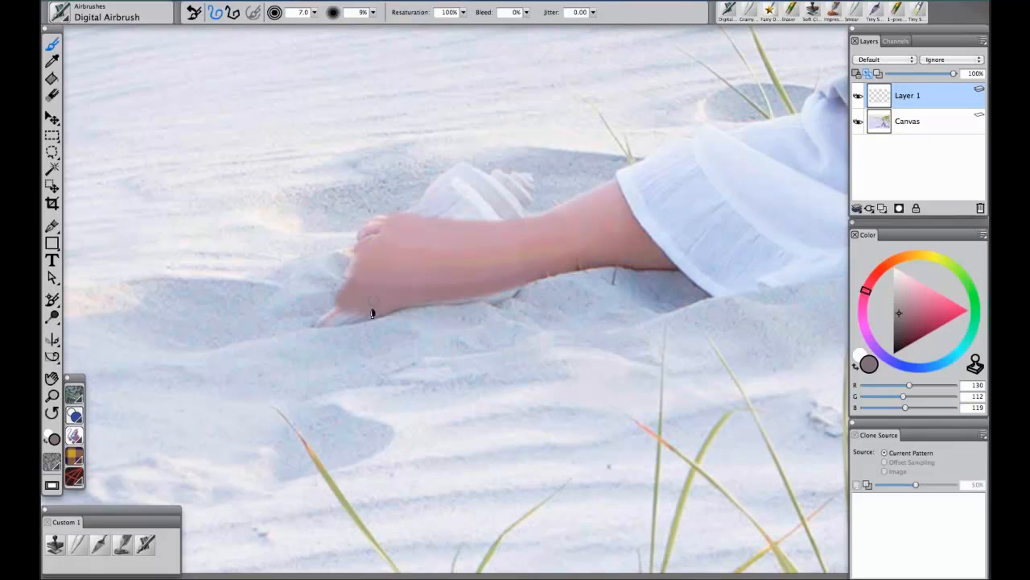
Extend the front of the foot with a sampled skin tone and cover the shell remnants and pale edges around the foot with sampled sand tones
alt+click(393, 232)
mouse_move(363, 262)
mouse_down()
mouse_move(343, 285)
mouse_move(335, 265)
mouse_up()
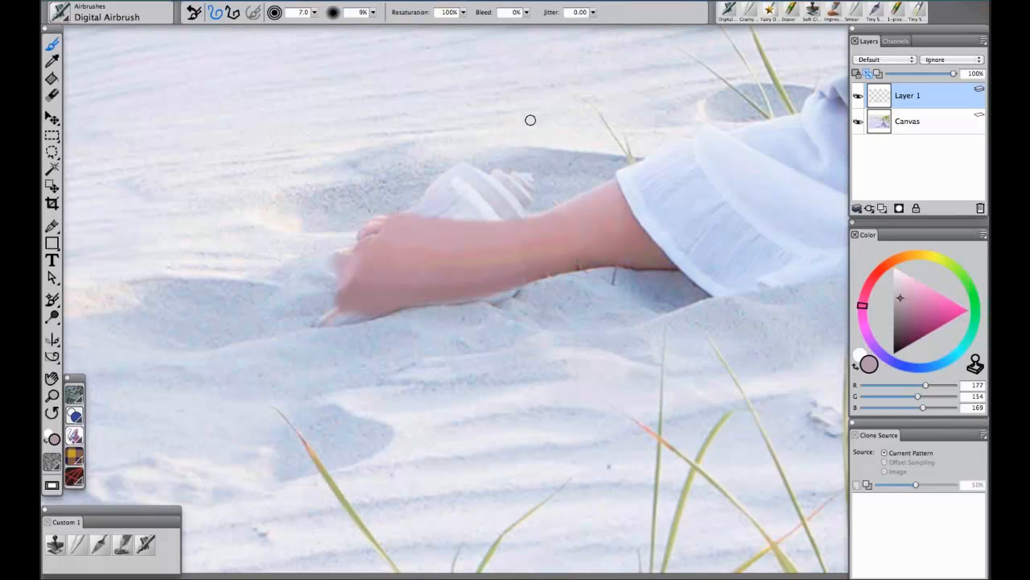
alt+click(547, 181)
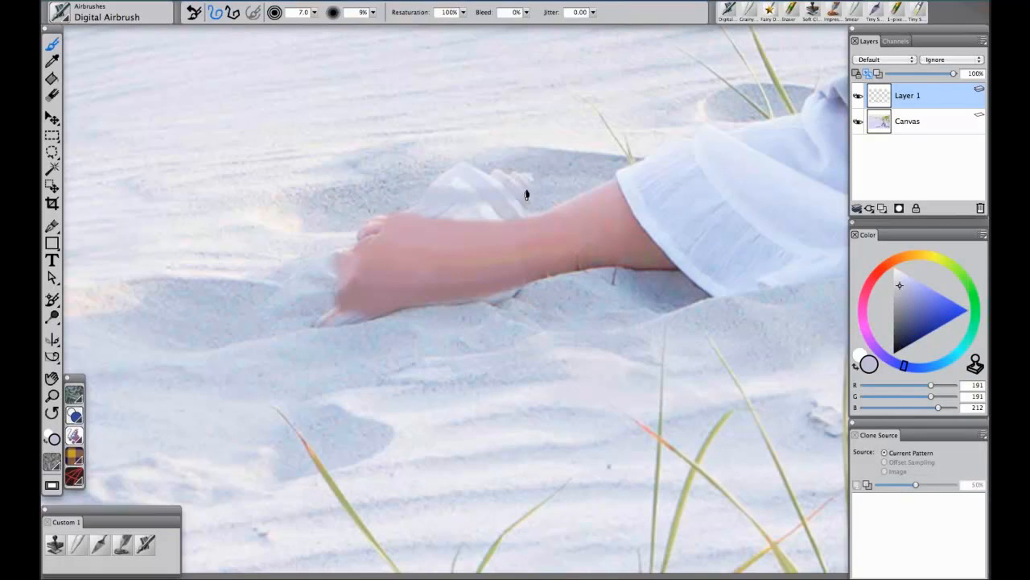
alt+click(415, 179)
mouse_move(438, 179)
mouse_down()
mouse_move(547, 160)
mouse_move(469, 179)
mouse_move(419, 173)
mouse_move(460, 170)
mouse_move(475, 204)
mouse_move(457, 210)
mouse_move(538, 205)
mouse_move(482, 217)
mouse_move(418, 208)
mouse_move(538, 209)
mouse_up()
alt+click(546, 162)
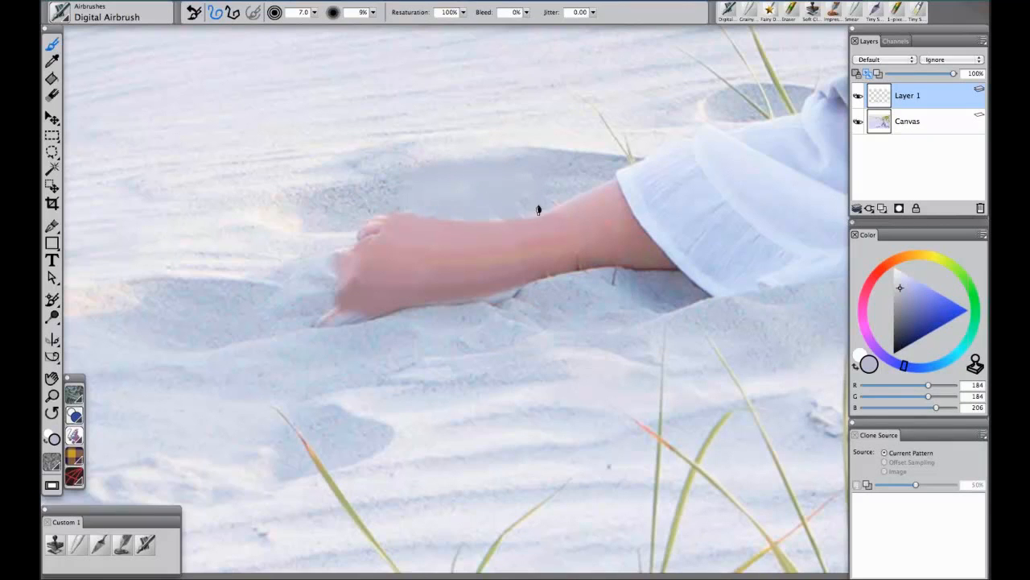
alt+click(359, 327)
alt+click(521, 296)
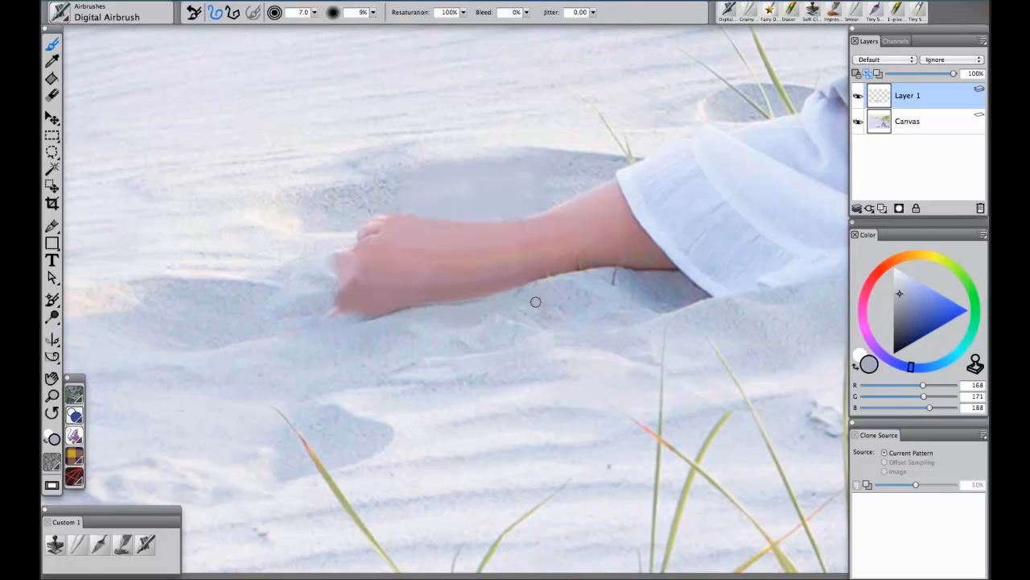
Blend the painted foot with the Grainy Water blender at size 6.0 and 40% opacity
key(super+minus)
key(super+minus)
drag(622, 293, 438, 316)
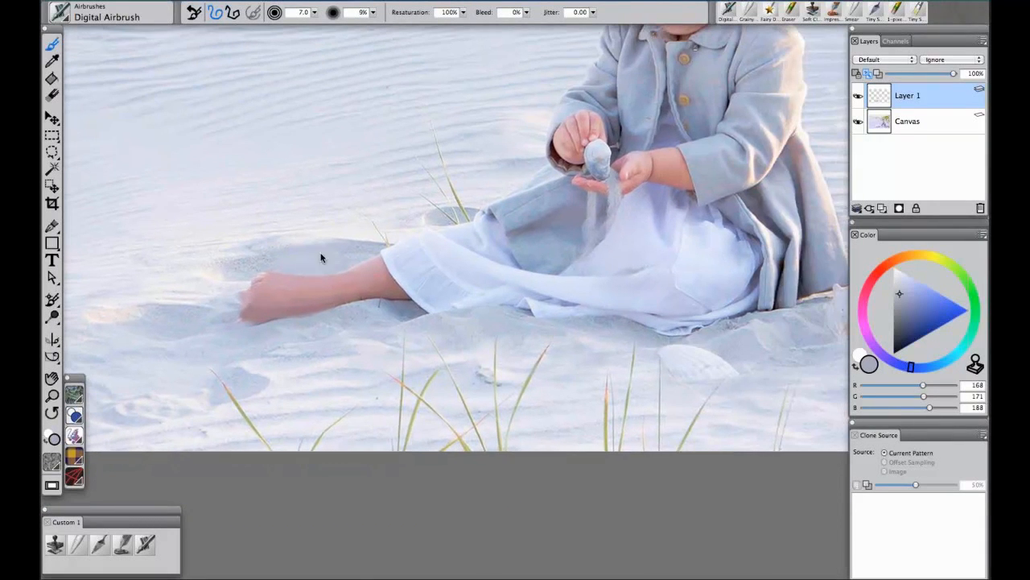
drag(355, 261, 394, 253)
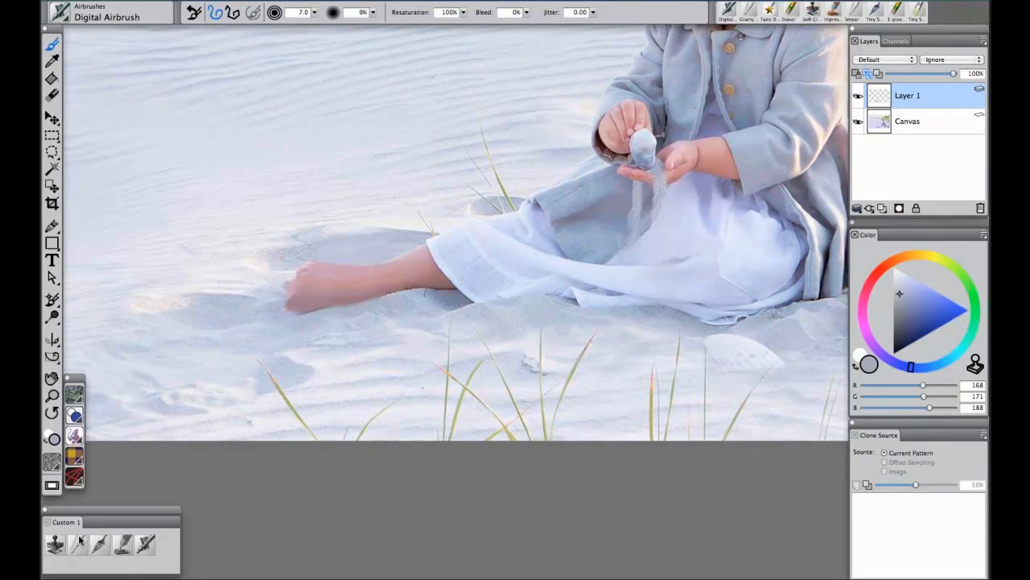
click(78, 547)
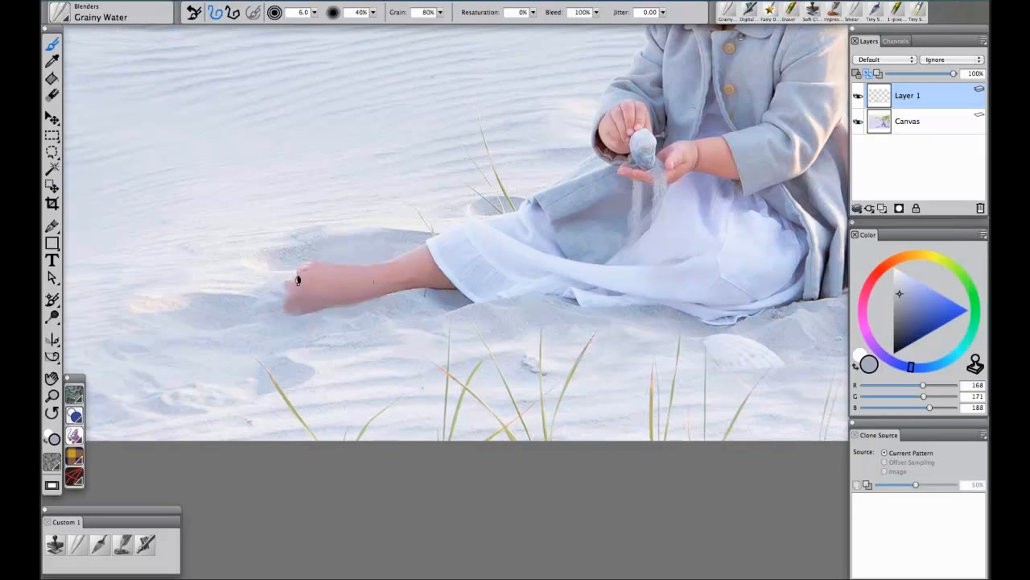
Paint dark lines separating the toes with the Digital Airbrush at size 1.0, using a darkened version of a tone sampled from the face
click(145, 545)
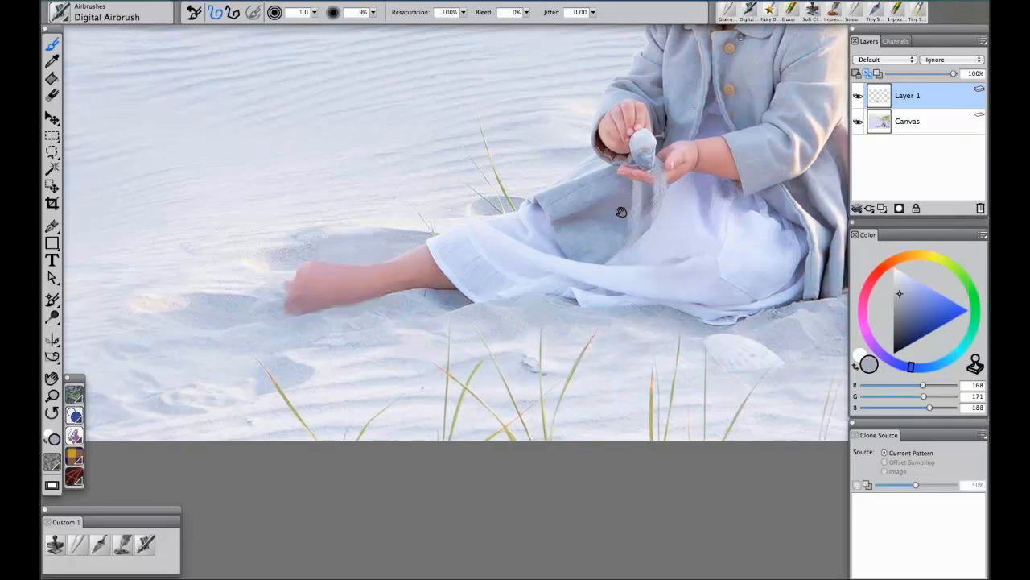
drag(621, 212, 555, 312)
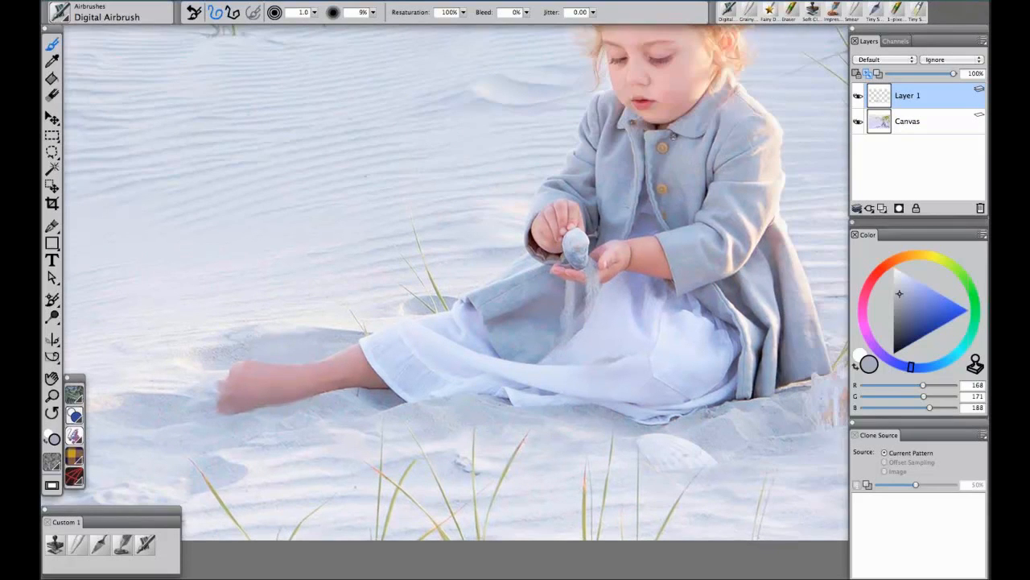
alt+click(635, 252)
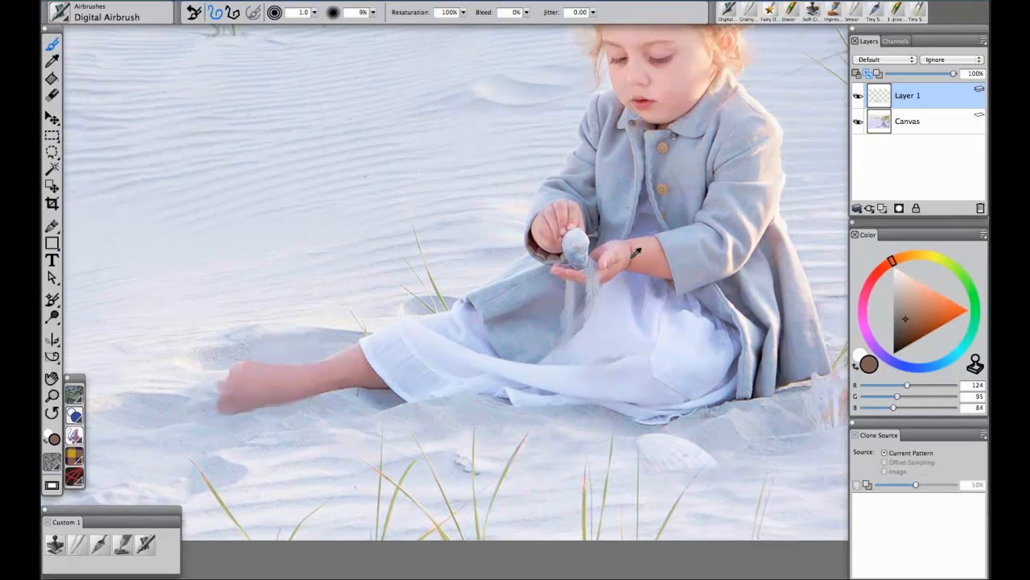
alt+click(658, 55)
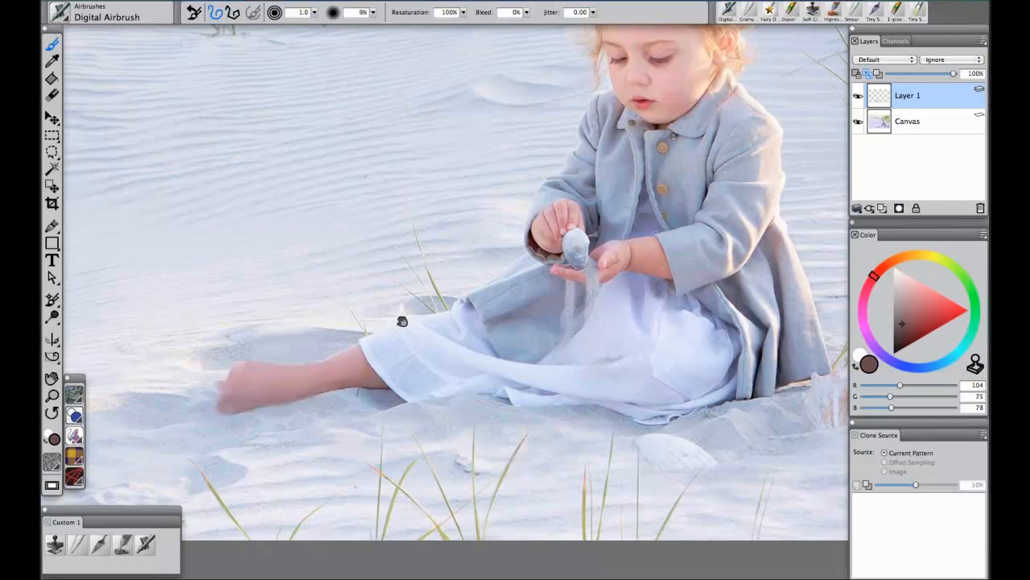
drag(432, 285, 474, 229)
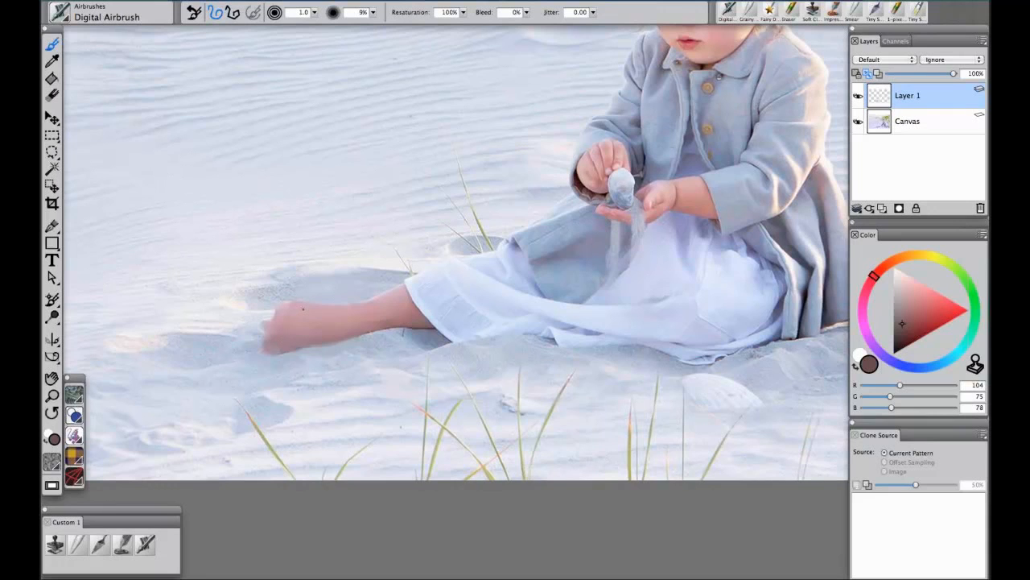
key(super+plus)
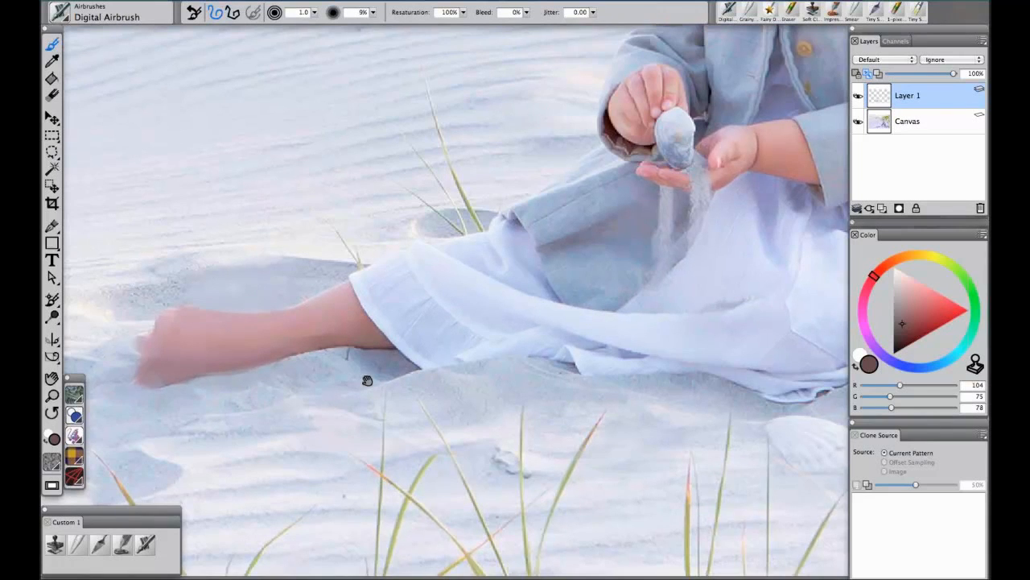
drag(391, 378, 496, 355)
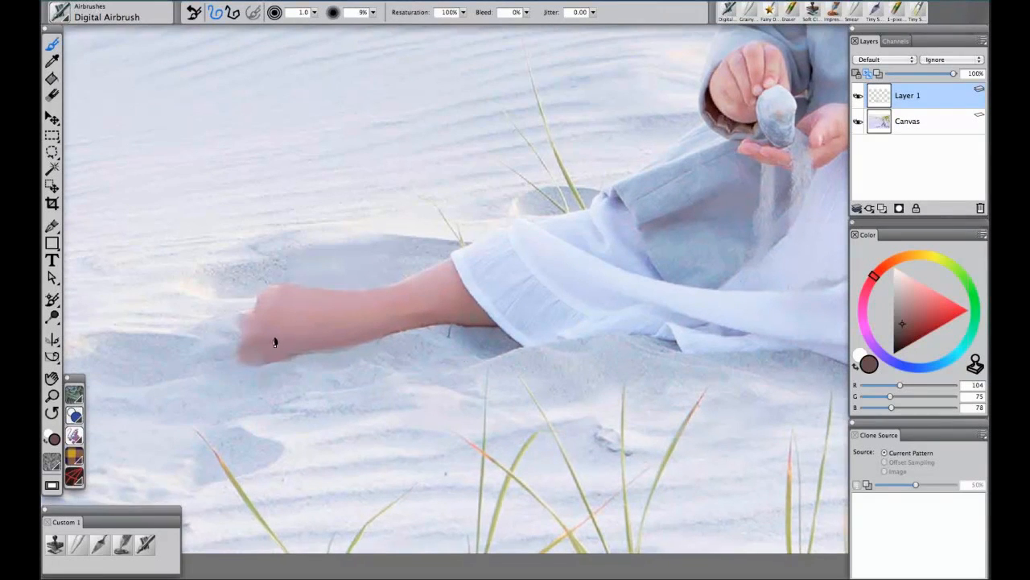
click(902, 338)
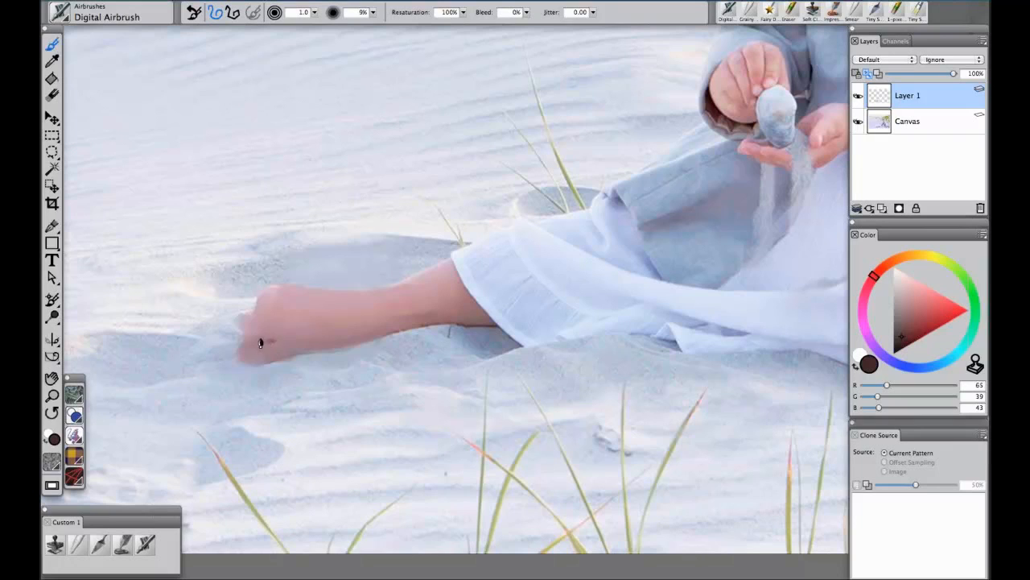
drag(269, 344, 275, 346)
Paint pale toenails with the Digital Airbrush at size 2.0 and 50% opacity, and deepen the toe creases with a shadow tone sampled from the leg
alt+click(255, 353)
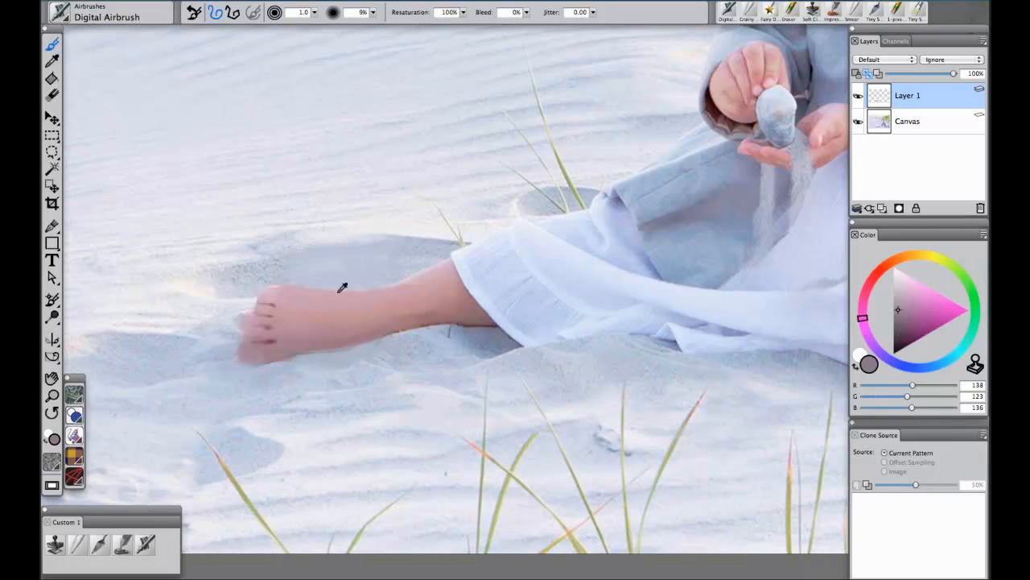
click(898, 310)
drag(899, 313, 897, 292)
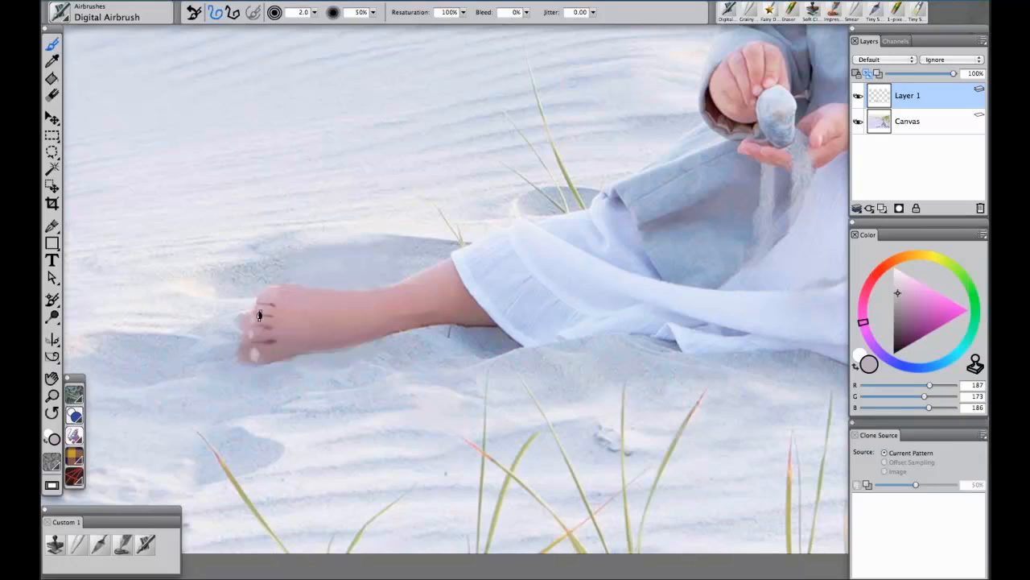
alt+click(460, 304)
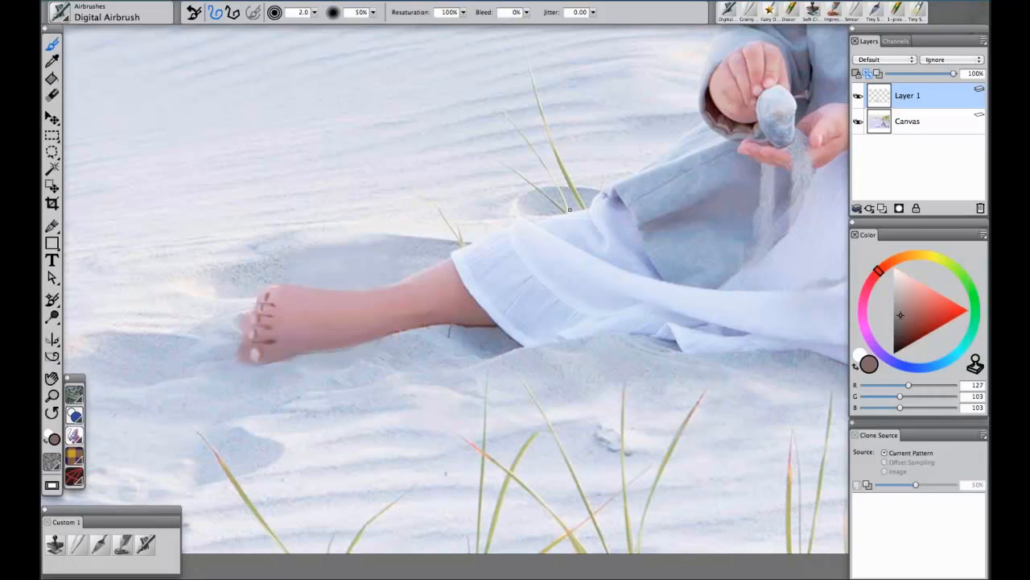
Paint highlights on the toes with light skin tones sampled from the fingers holding the shell
key(super+plus)
drag(671, 232, 410, 425)
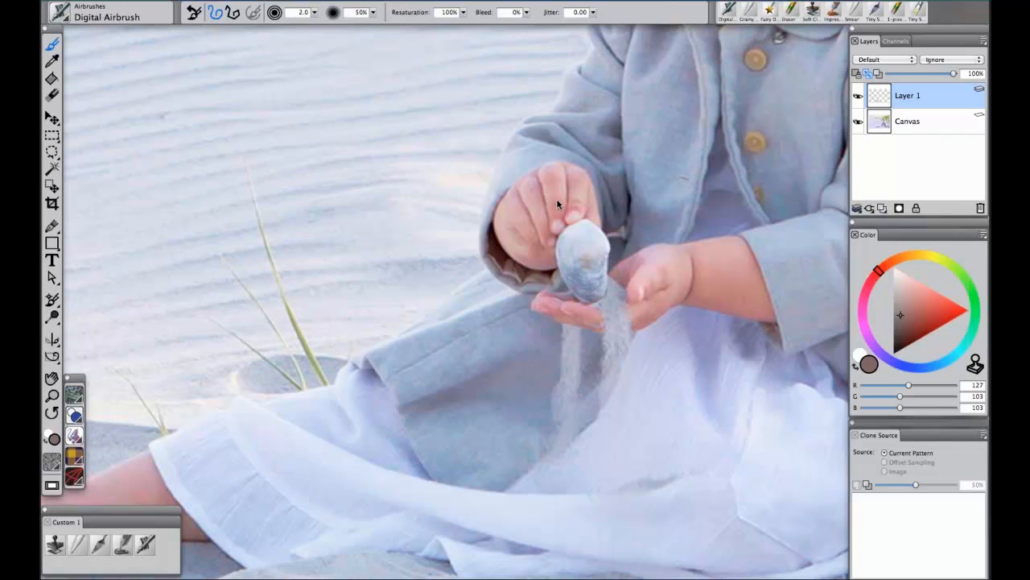
drag(529, 290, 595, 233)
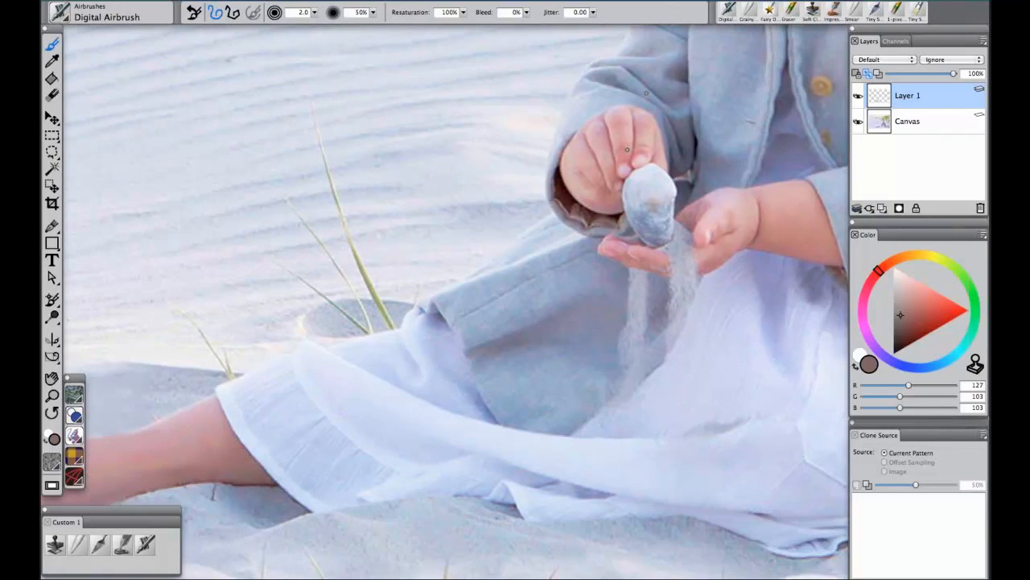
alt+click(630, 129)
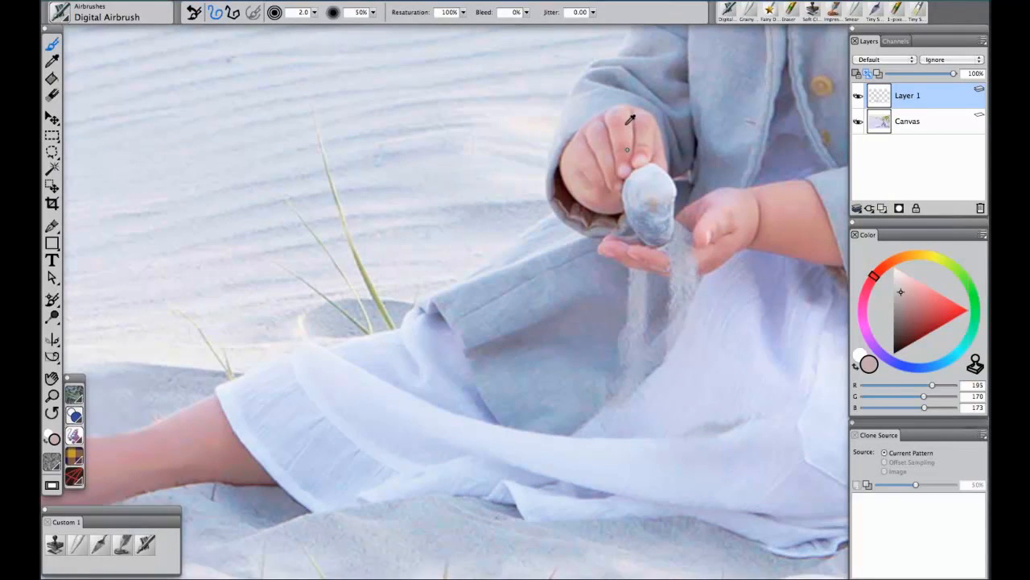
drag(469, 295, 665, 142)
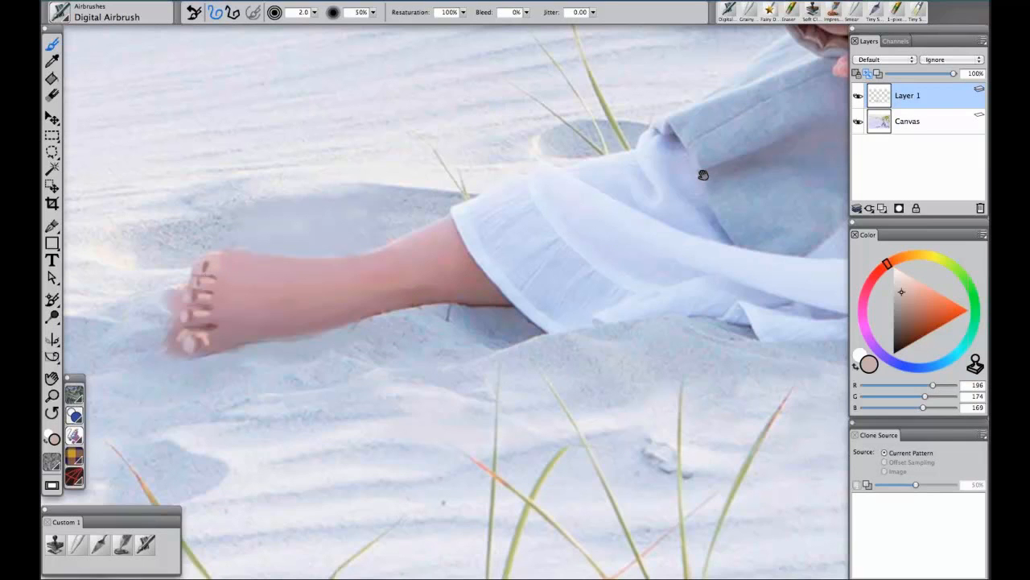
Paint the toes with a rosier mid skin tone sampled from the fingers
drag(690, 182, 311, 436)
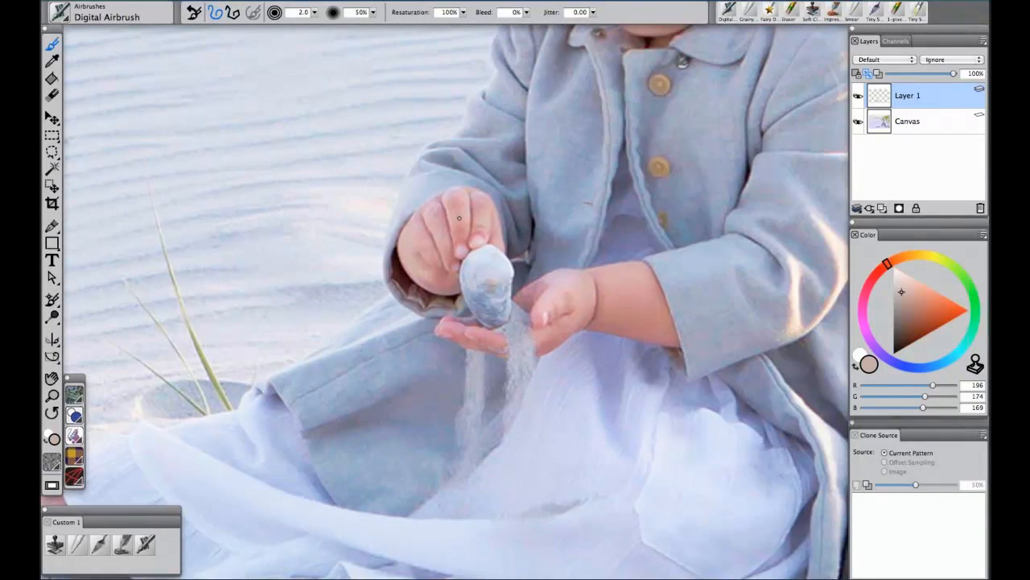
alt+click(463, 234)
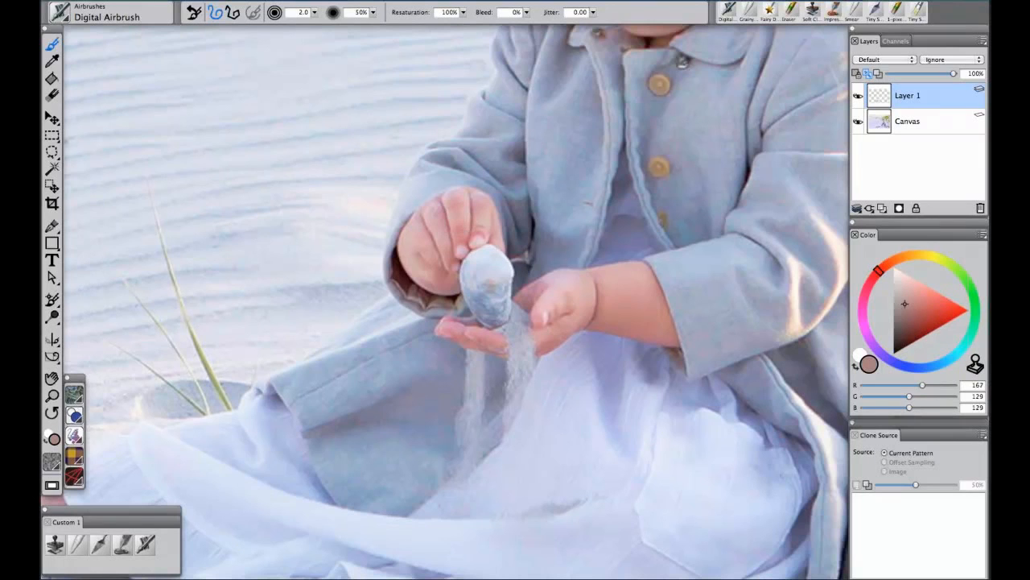
drag(335, 368, 668, 109)
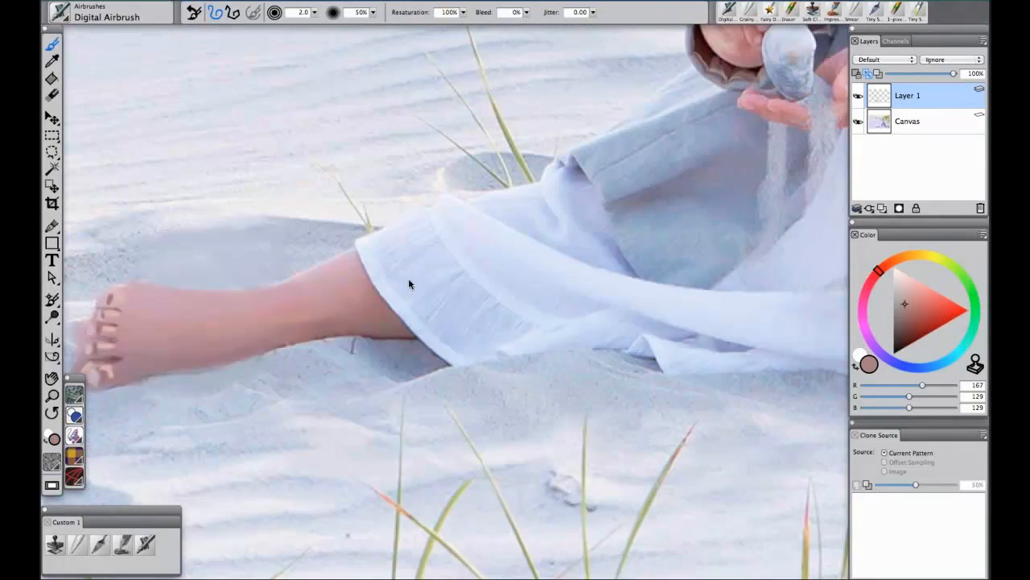
drag(410, 283, 544, 210)
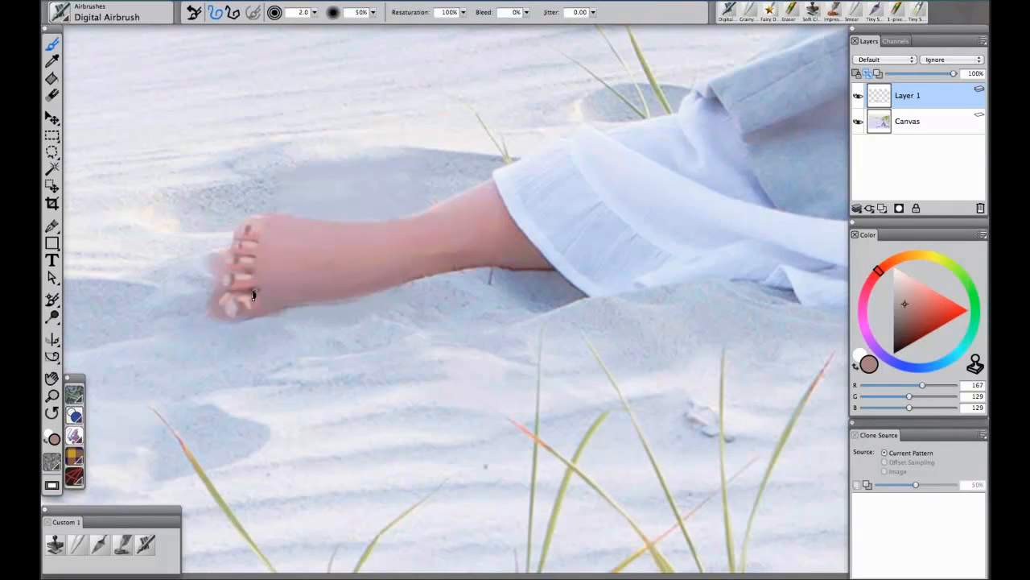
Trim the outline around the tops and tips of the toes with sampled sand tones
alt+click(276, 195)
alt+click(292, 209)
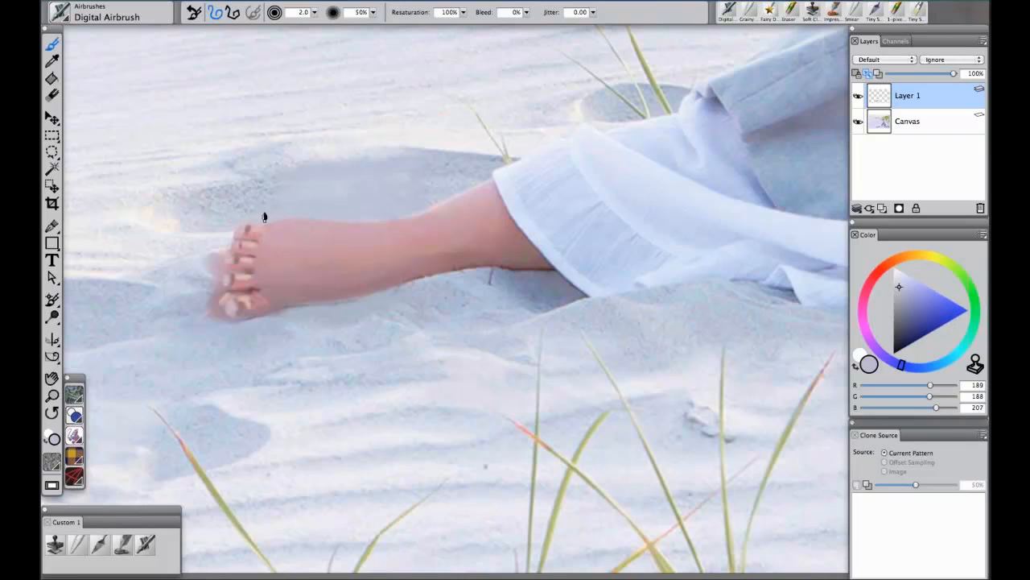
alt+click(209, 257)
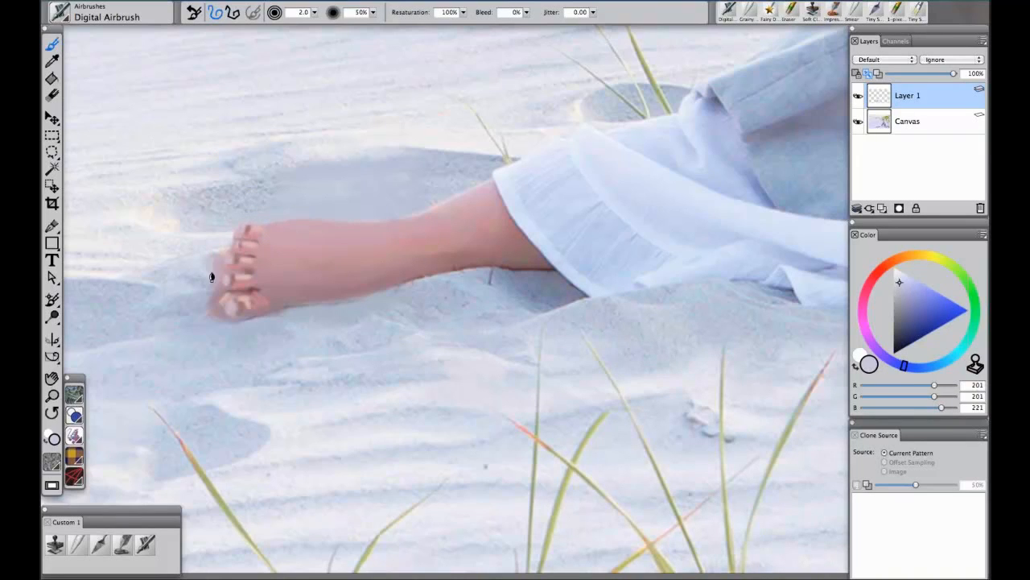
drag(219, 279, 215, 295)
alt+click(208, 302)
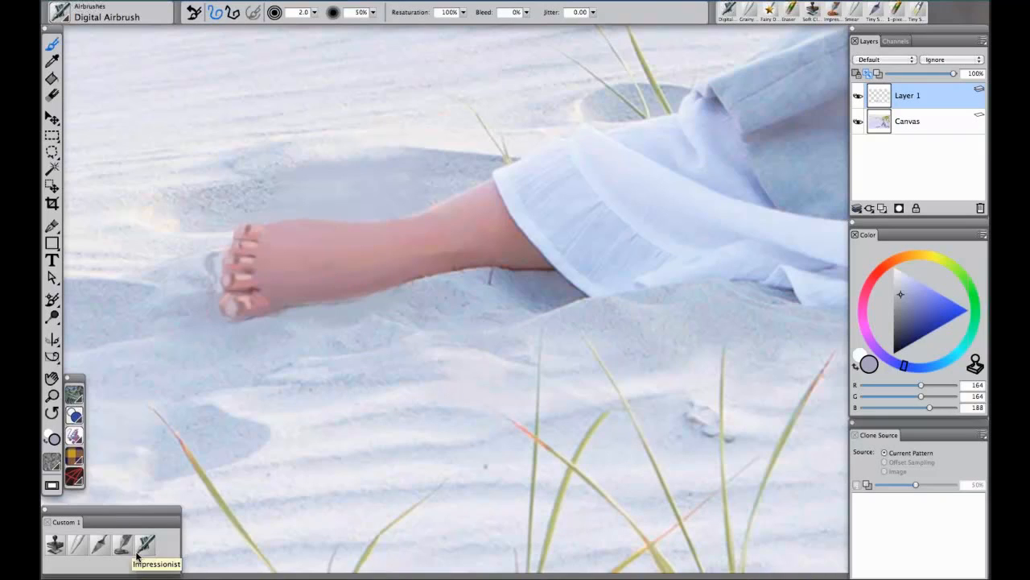
Blend the toes with Grainy Water at size 2.0 and 100% opacity, and soften the foot's edges at size 6.0 and 30%
click(78, 545)
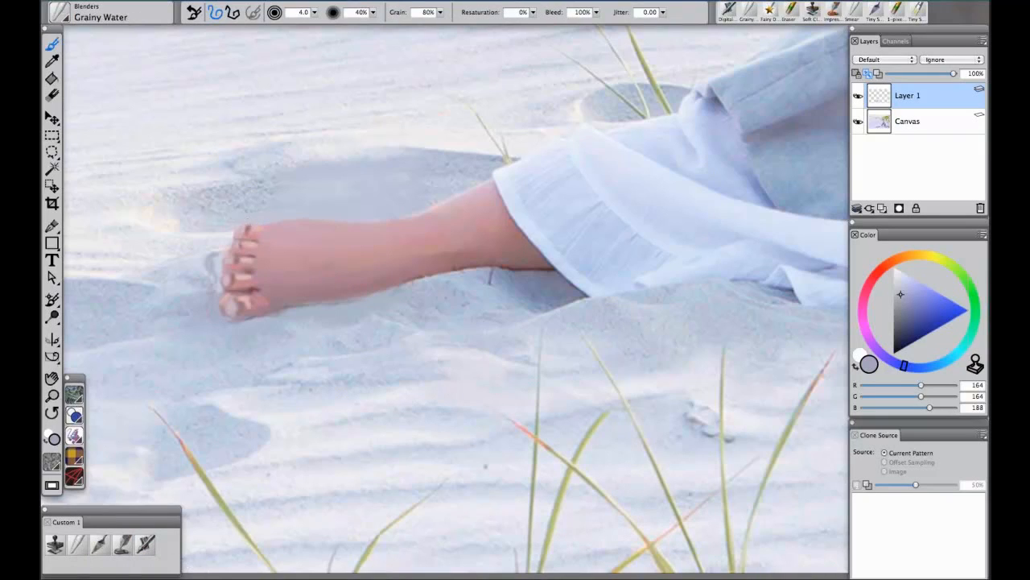
drag(236, 248, 228, 255)
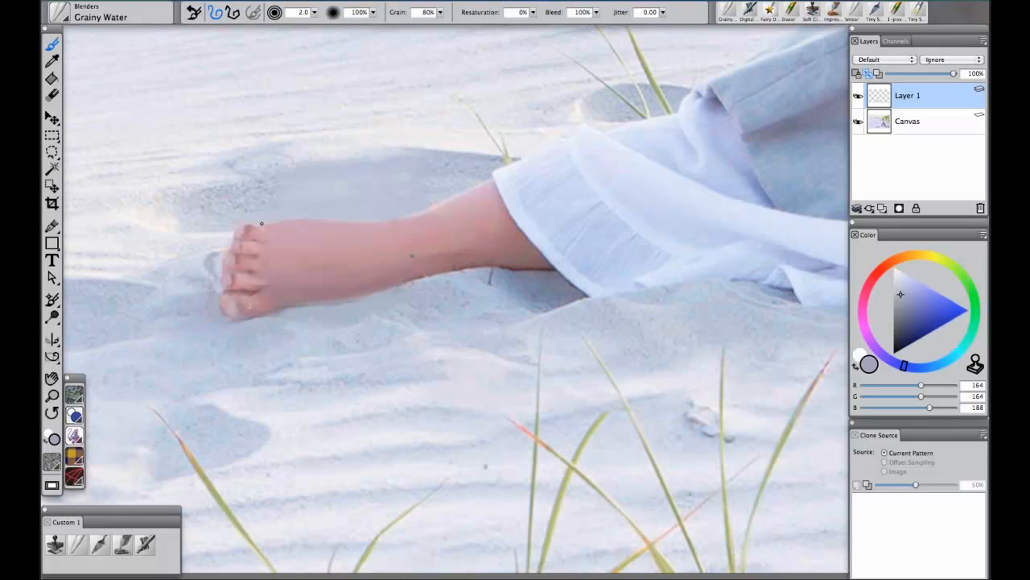
key(super+minus)
key(super+minus)
key(space)
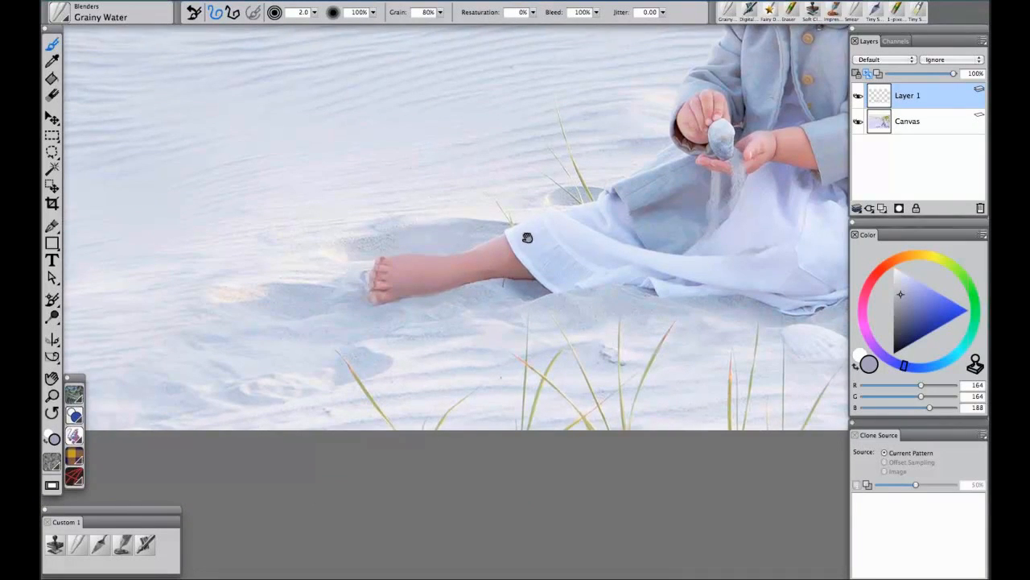
drag(527, 237, 499, 226)
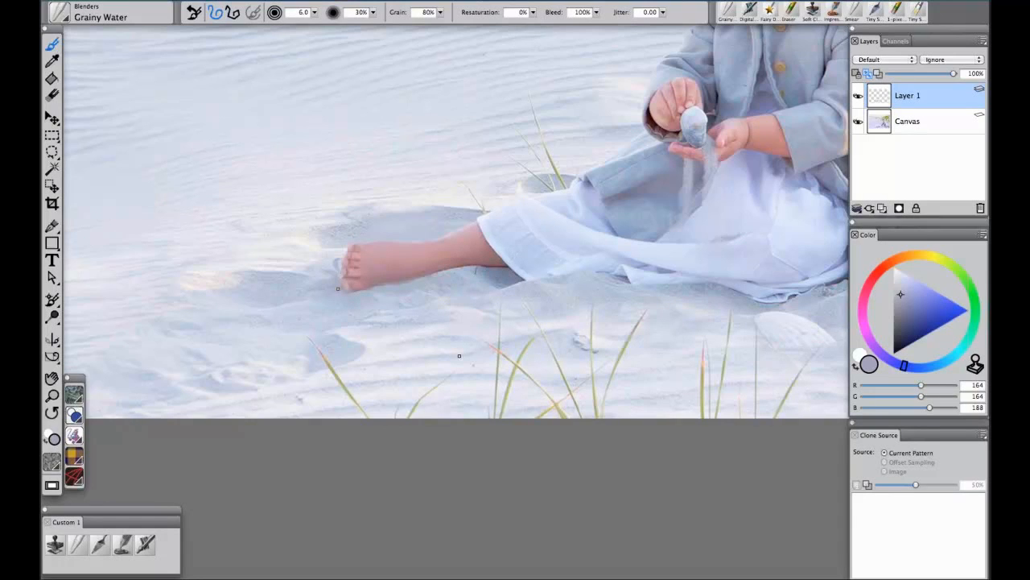
key(super+minus)
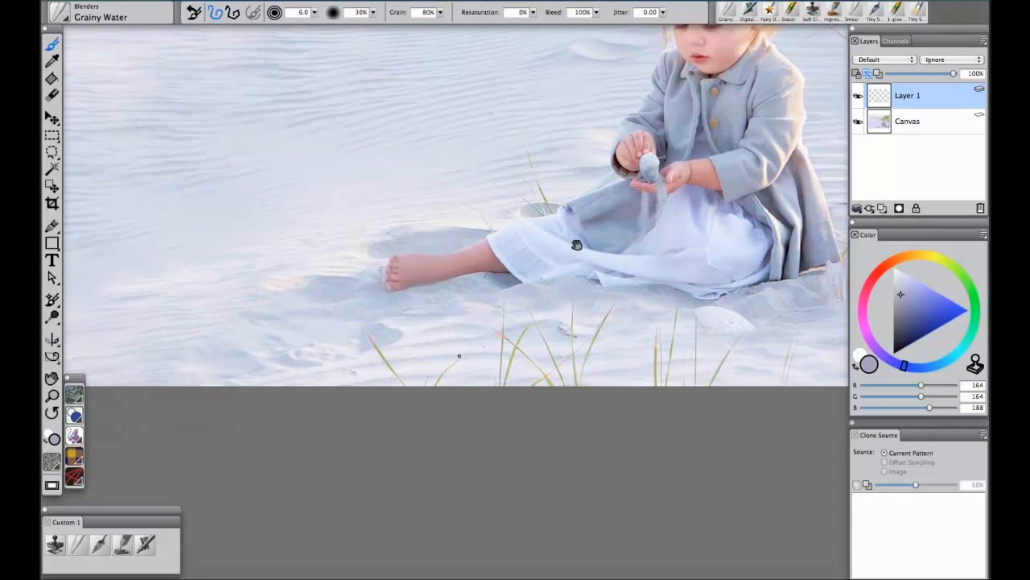
drag(585, 237, 508, 261)
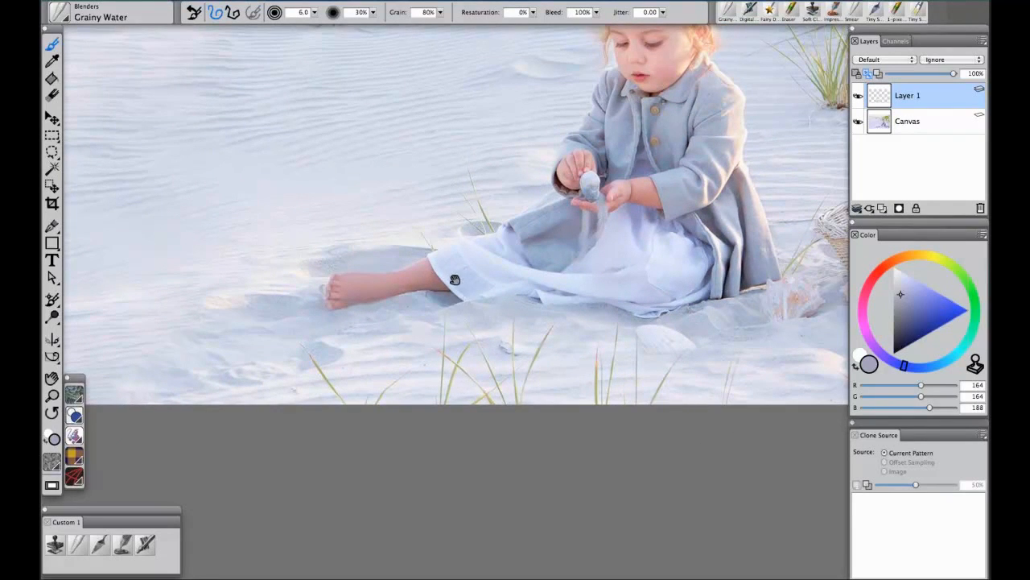
Examine the painted foot and surrounding sand in the finished painting as a reference, and return to beachgirlorig.jpg
click(146, 545)
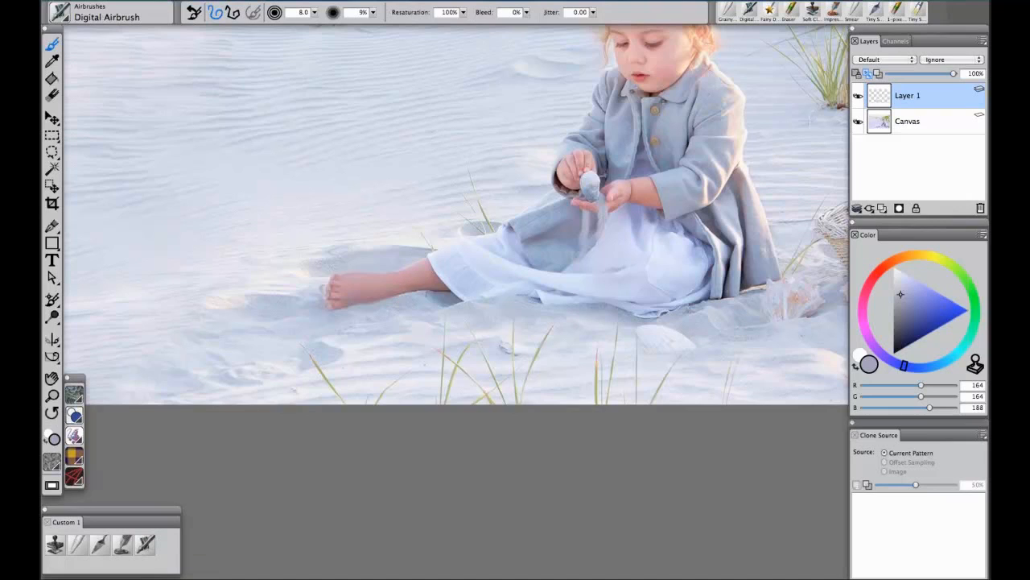
click(544, 2)
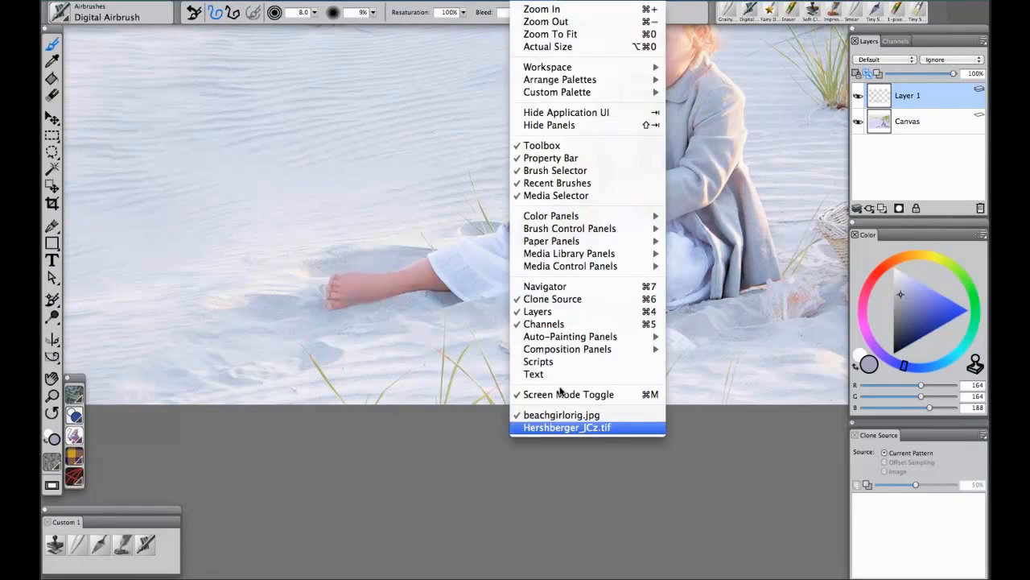
click(547, 426)
mouse_move(335, 438)
mouse_down()
mouse_move(411, 359)
mouse_move(663, 147)
mouse_up()
key(ctrl+z)
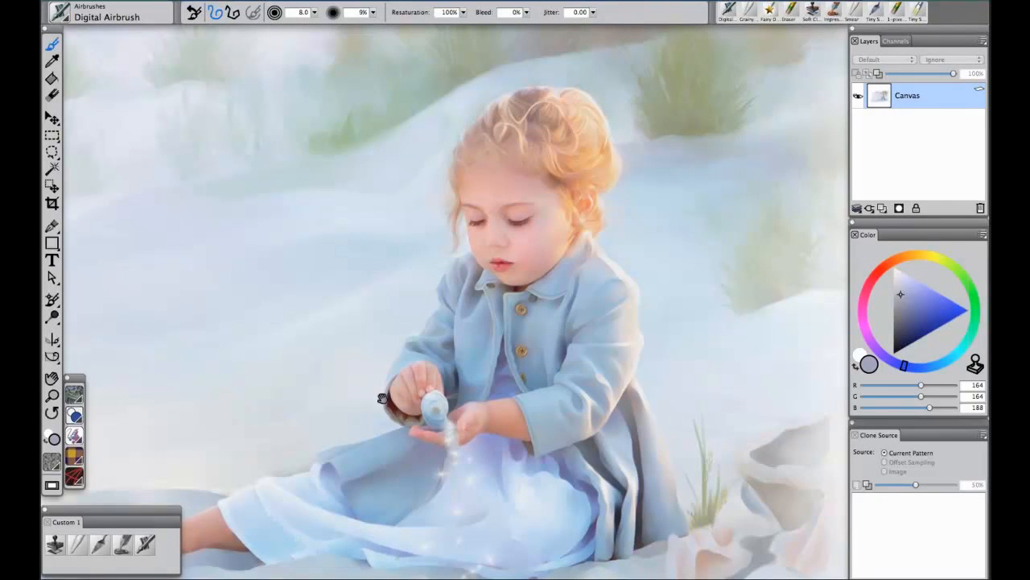
drag(380, 411, 686, 87)
drag(501, 202, 479, 221)
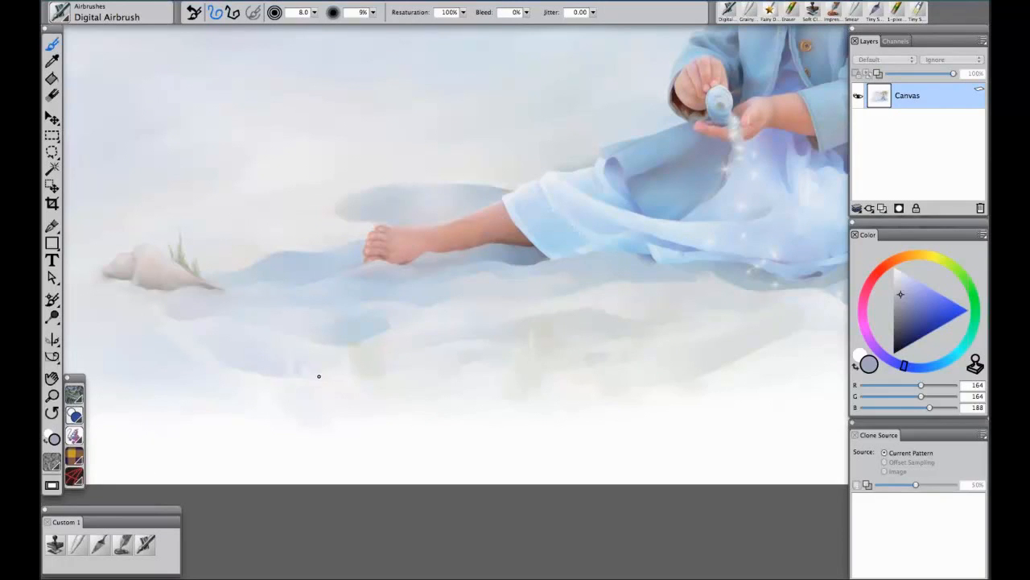
click(544, 3)
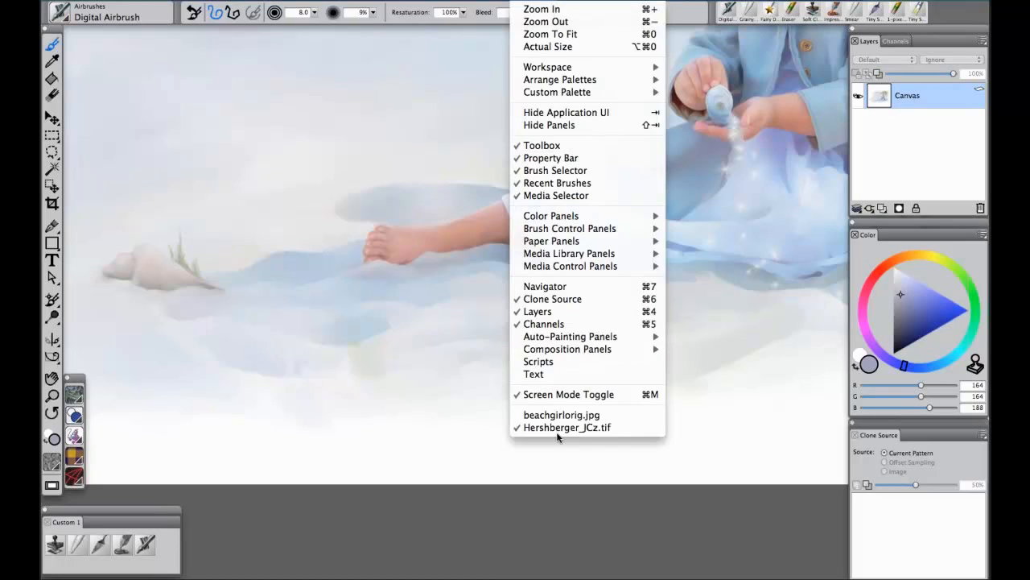
click(555, 413)
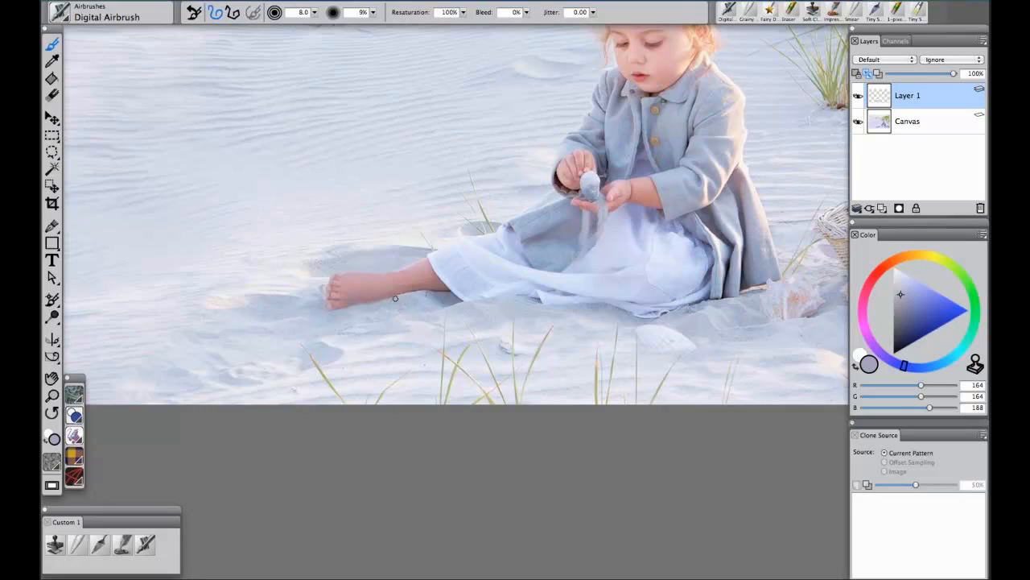
Refine the foot with Digital Airbrush using sampled sand tones at size 7.0 and a skin tone at size 2.0, and blend with Grainy Water
key([)
alt+click(395, 299)
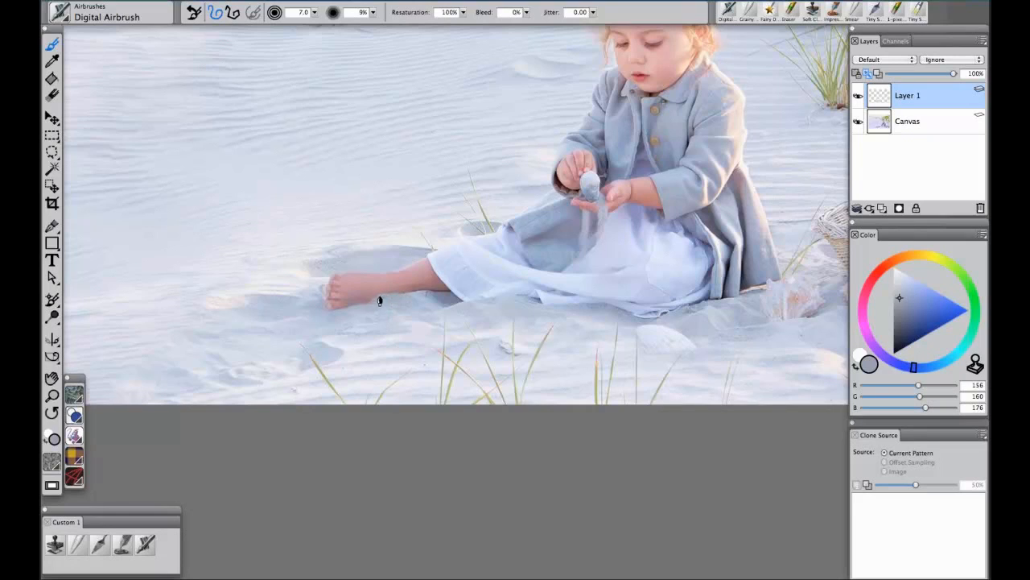
alt+click(338, 308)
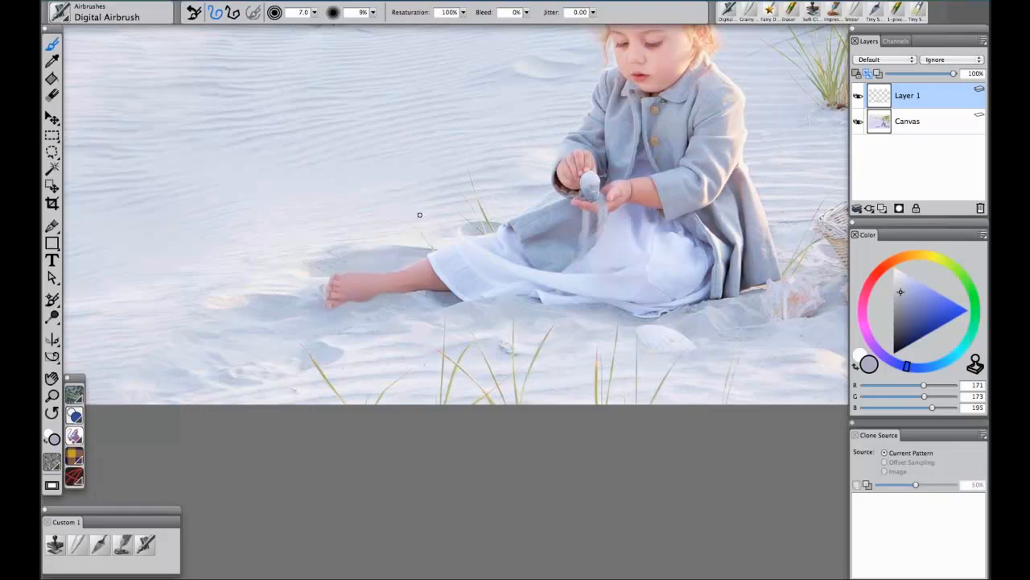
alt+click(650, 46)
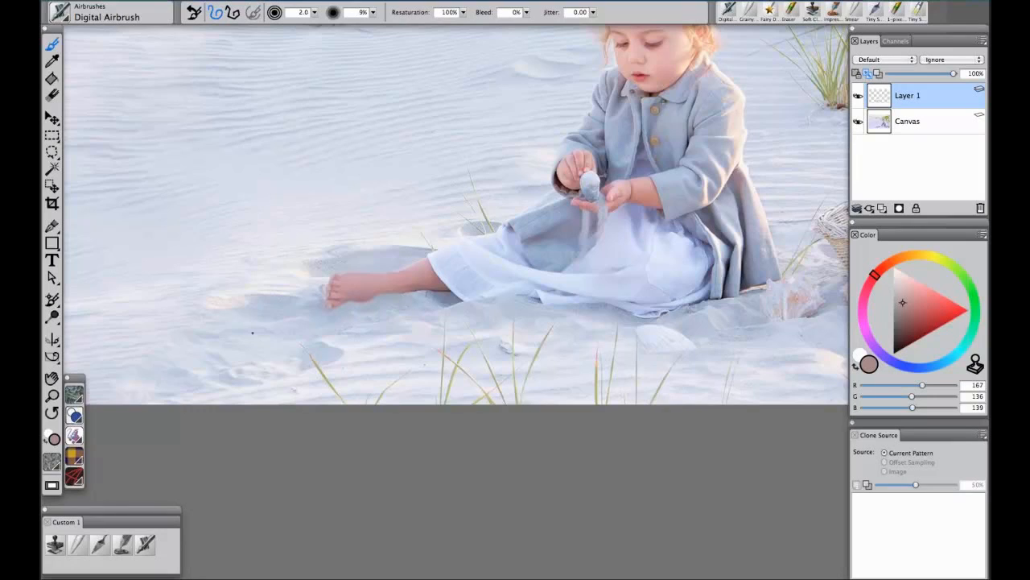
click(148, 546)
click(80, 543)
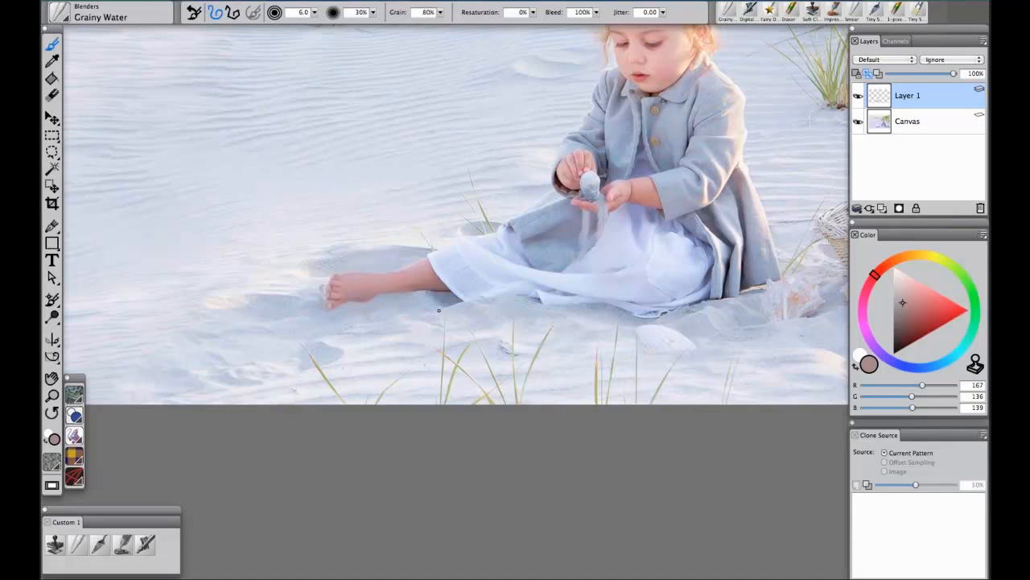
Compare the whole retouched beach photo with the overall composition of the finished painting
key(ctrl+minus)
key(ctrl+minus)
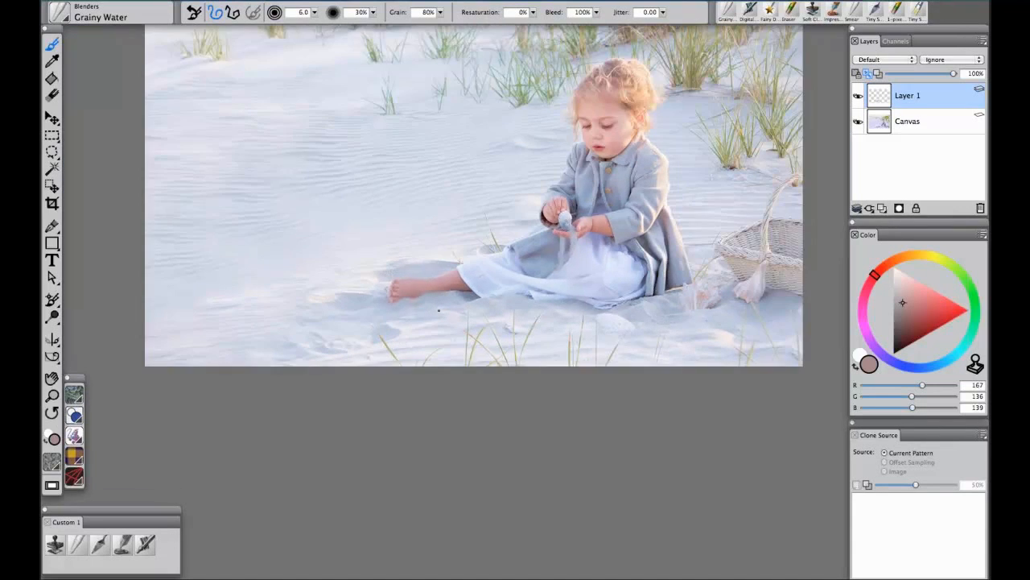
drag(555, 235, 465, 317)
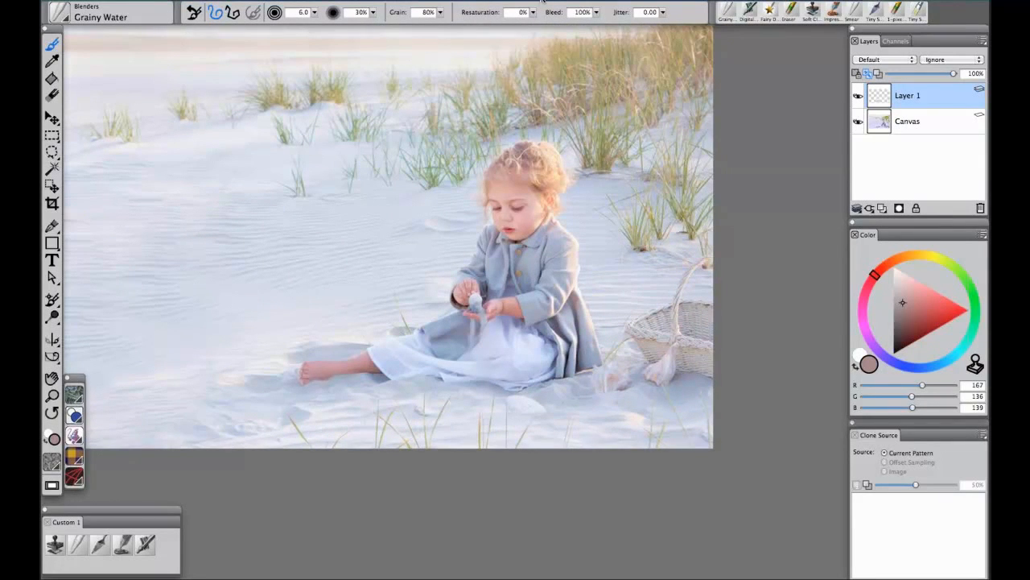
click(538, 4)
click(573, 427)
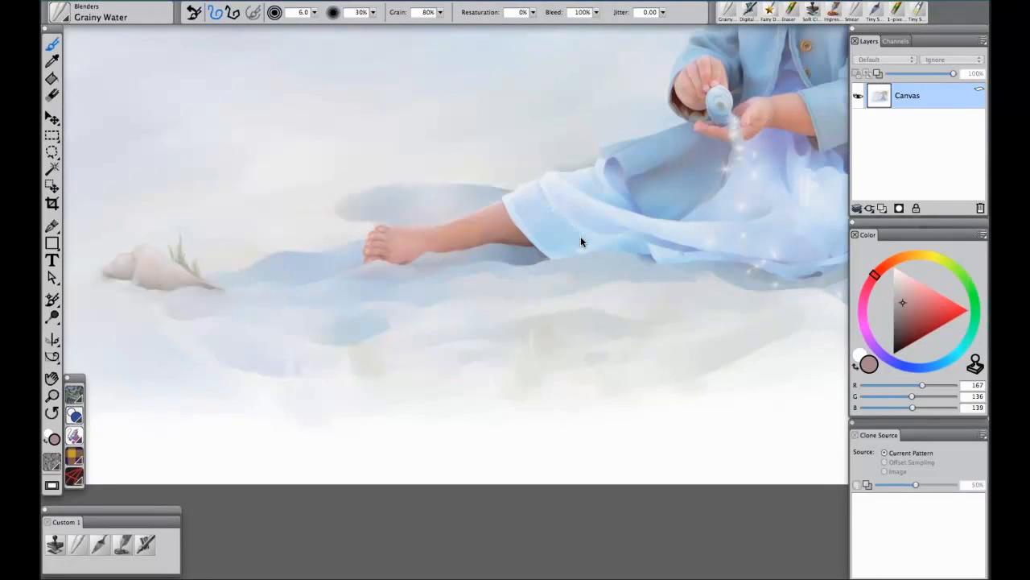
key(super+minus)
key(super+minus)
key(super+minus)
key(super+minus)
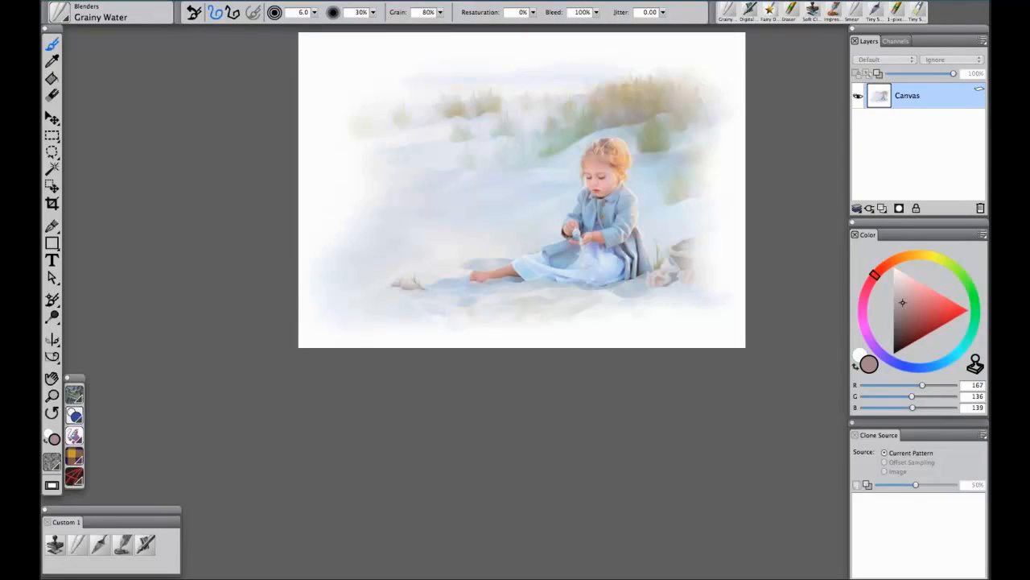
Examine the finished painting up close, from the added seashell and foot to the shells beside the coat
key(super+plus)
key(super+plus)
key(super+plus)
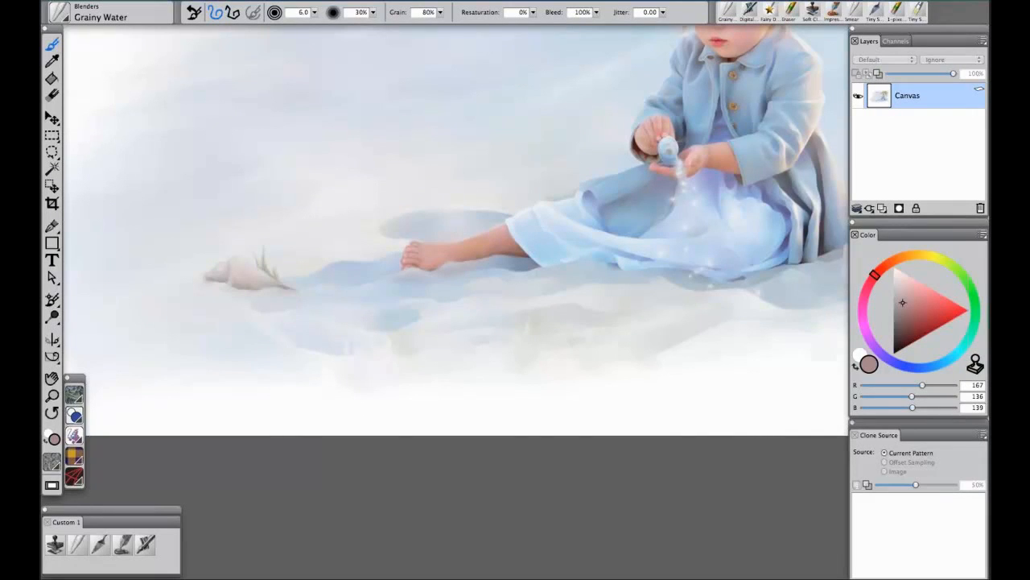
key(super+plus)
drag(329, 311, 445, 306)
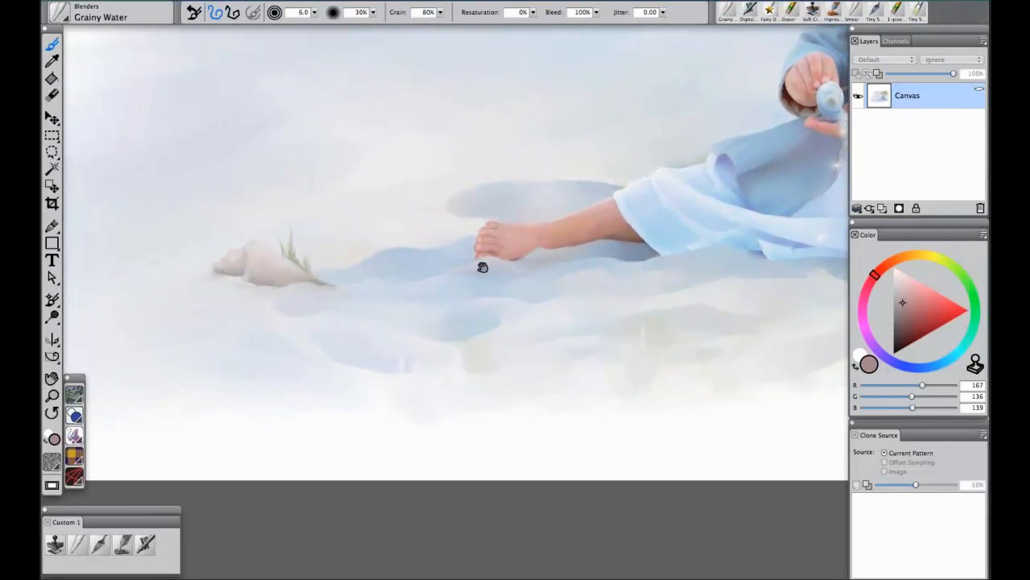
drag(481, 267, 242, 304)
drag(575, 281, 382, 301)
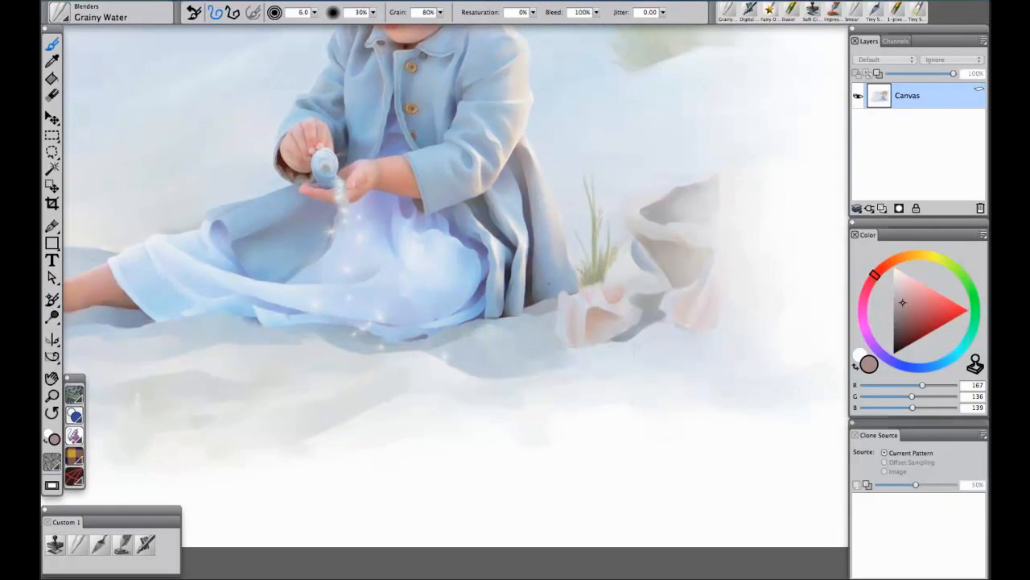
Paint curved dark olive (RGB 88, 82, 50) grass blades behind the pink shell beside the coat with Digital Airbrush at size 7.0
key(super+plus)
drag(563, 315, 450, 286)
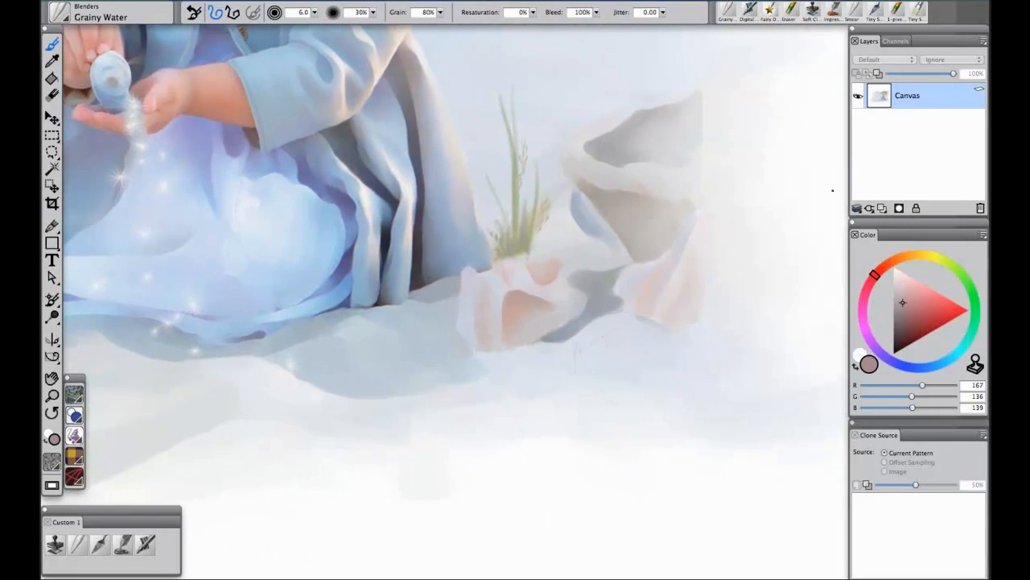
click(145, 545)
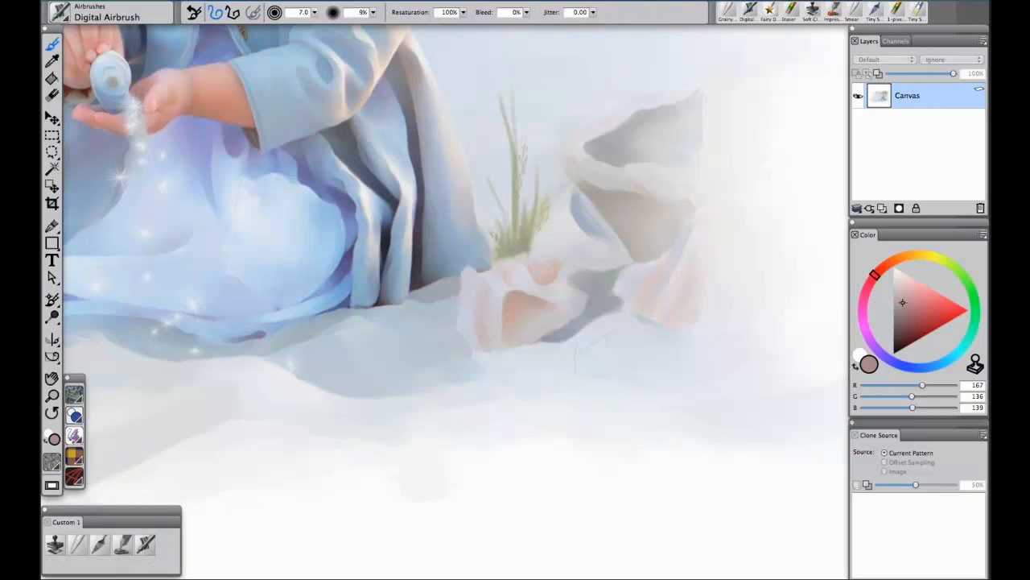
alt+click(525, 233)
click(905, 330)
drag(496, 256, 465, 49)
mouse_move(492, 256)
mouse_down()
mouse_move(485, 111)
mouse_move(507, 163)
mouse_up()
mouse_move(495, 211)
mouse_down()
mouse_move(506, 108)
mouse_move(472, 145)
mouse_up()
mouse_move(513, 256)
mouse_down()
mouse_move(529, 129)
mouse_move(517, 65)
mouse_up()
drag(508, 233, 550, 88)
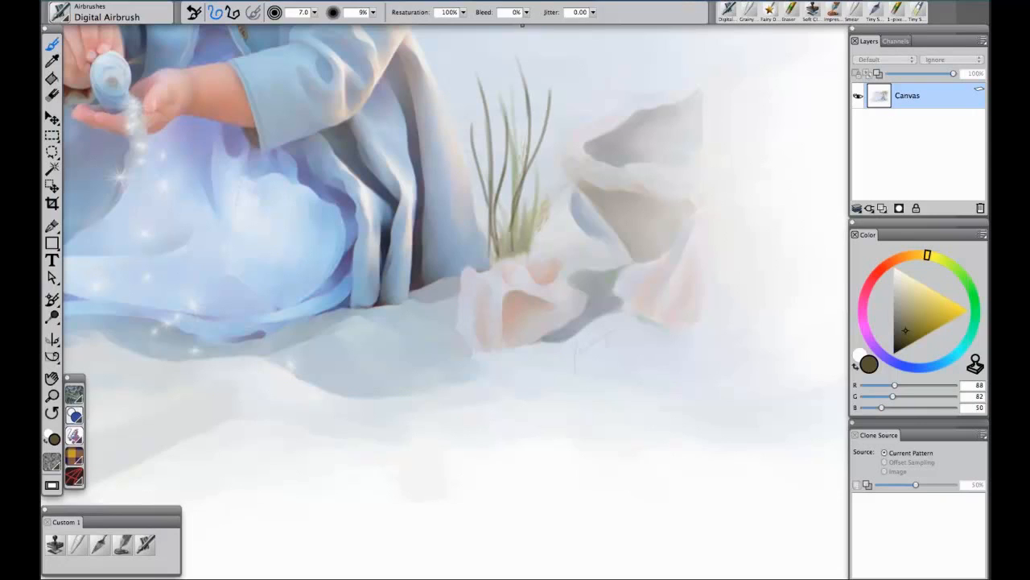
mouse_move(527, 228)
mouse_down()
mouse_move(509, 212)
mouse_move(526, 253)
mouse_move(504, 214)
mouse_move(514, 243)
mouse_up()
Add lighter olive (RGB 146, 138, 100) seed heads to the grass blades with the Impressionist brush at size 19.0 and 100% opacity
click(123, 541)
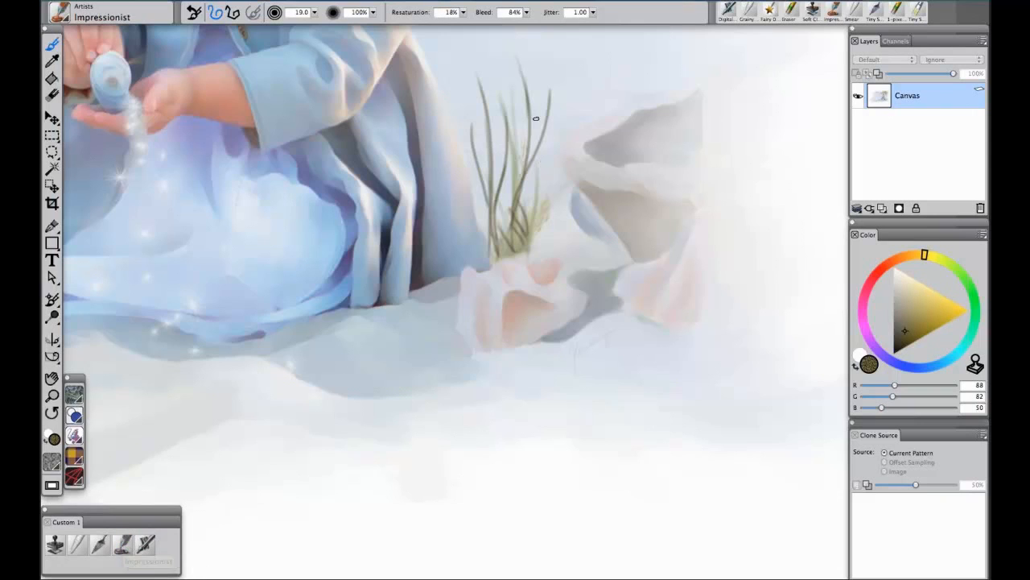
click(907, 312)
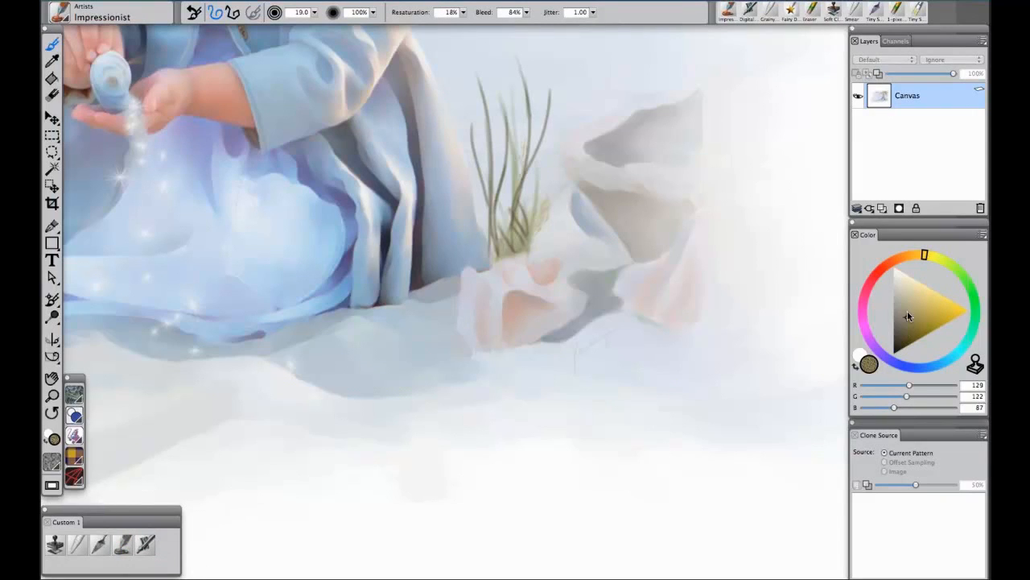
drag(529, 132, 523, 62)
drag(543, 149, 549, 87)
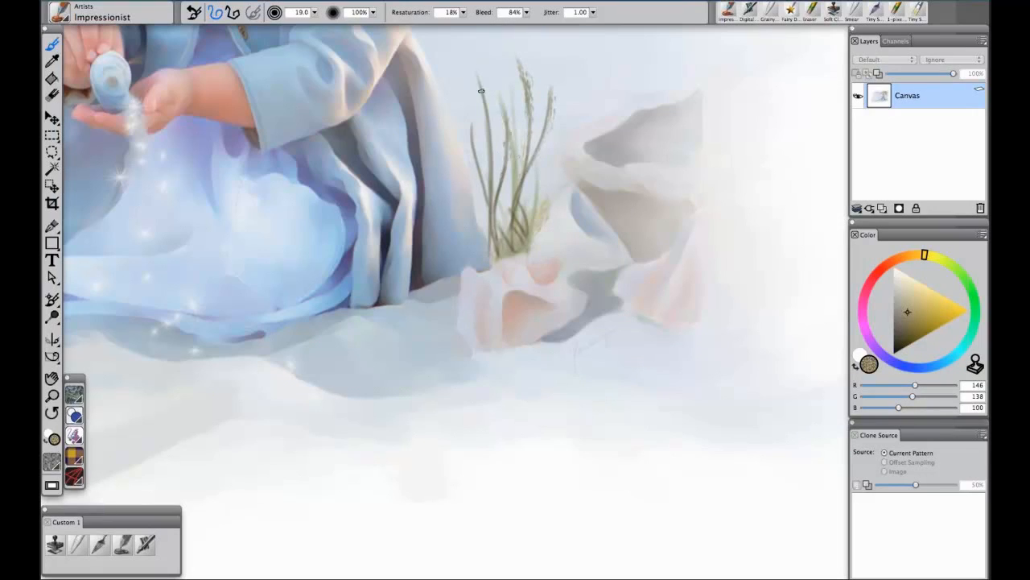
drag(492, 220, 483, 205)
Add a new layer for detail on the dress hem and choose Digital Airbrush with a creamy white (RGB 244, 241, 228)
drag(336, 265, 641, 255)
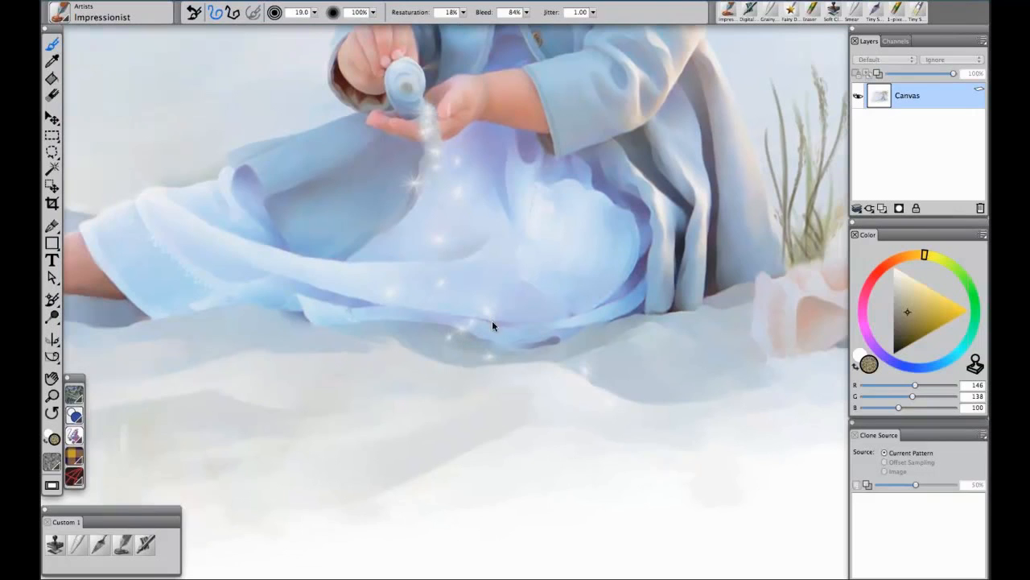
key(super+plus)
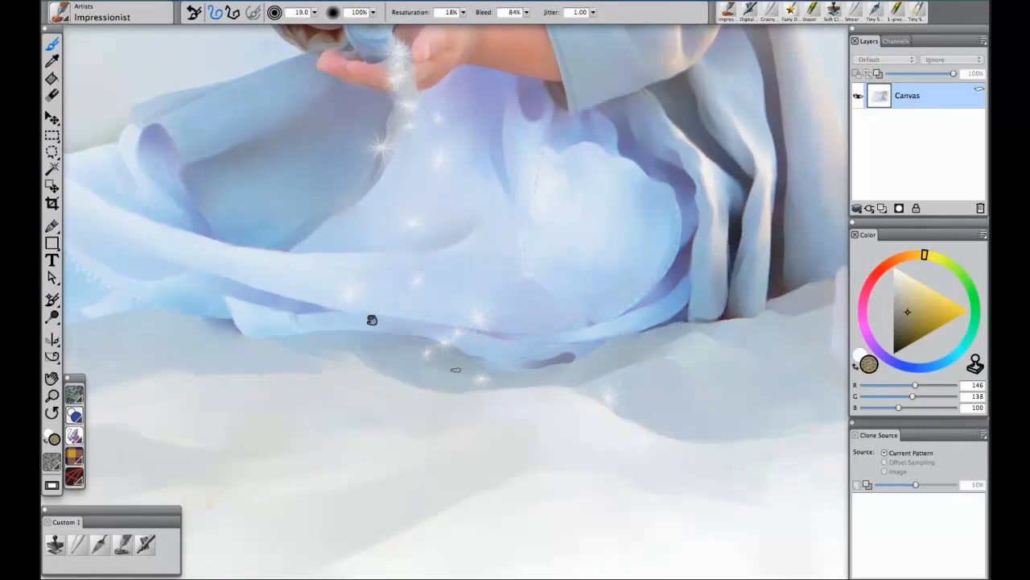
drag(402, 256, 660, 150)
key(super+plus)
key(super+plus)
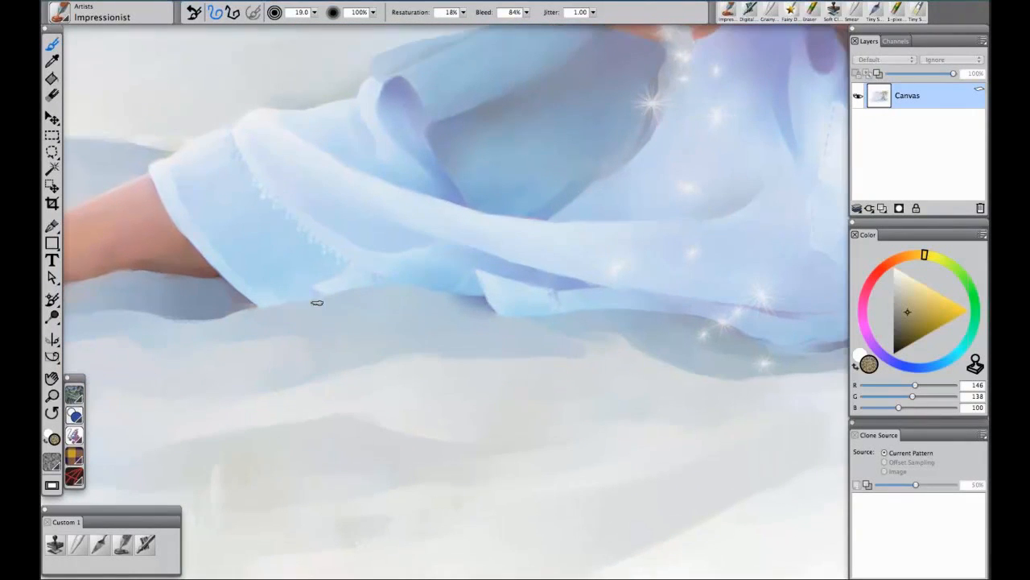
drag(253, 263, 472, 320)
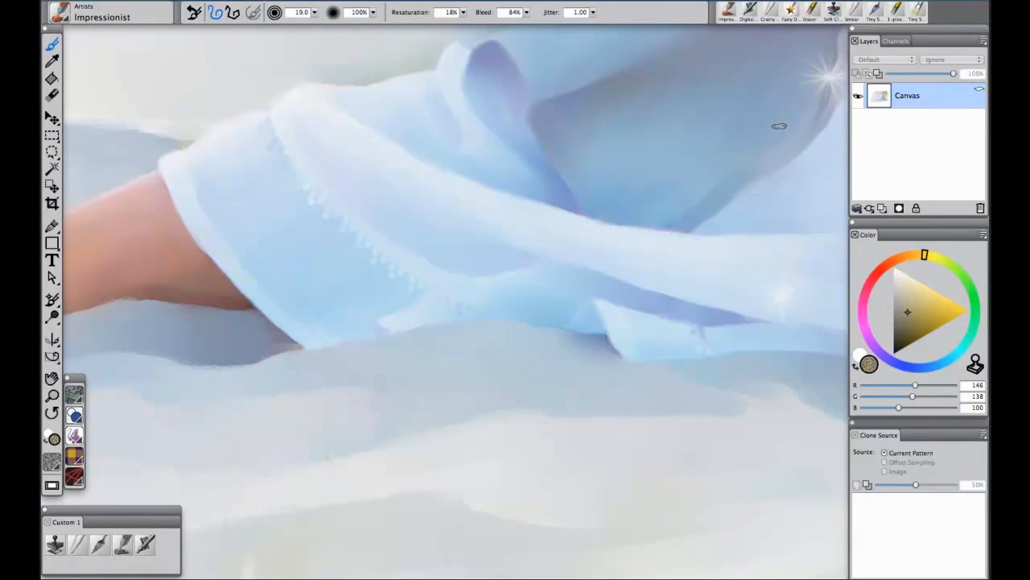
click(881, 208)
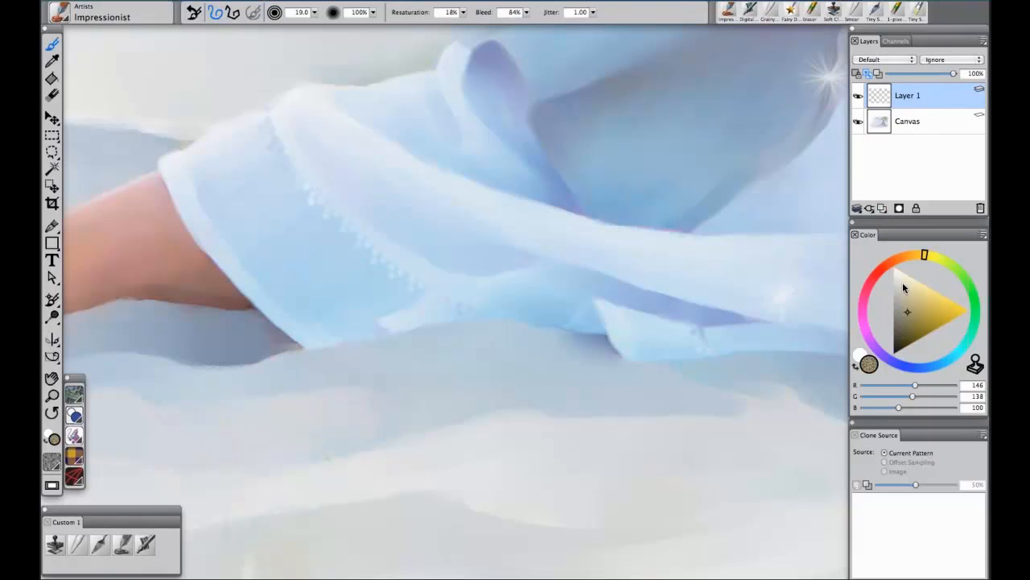
click(897, 273)
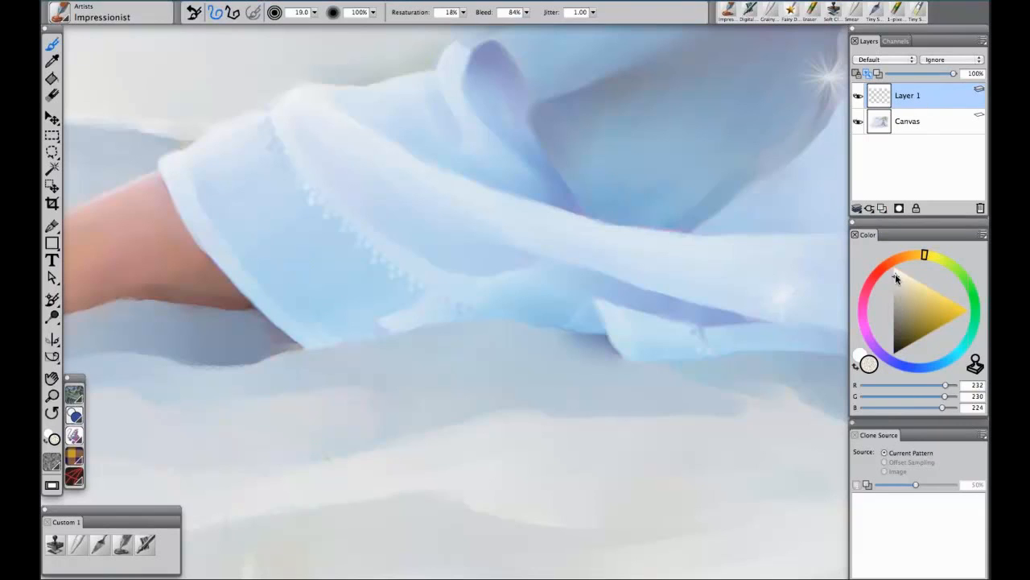
click(146, 545)
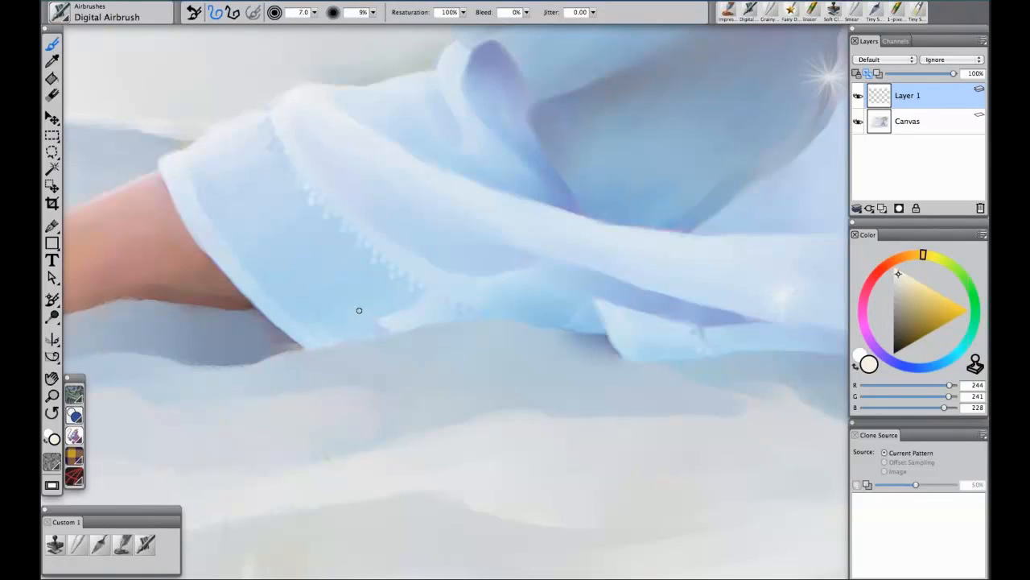
Dab a diagonal row of small cream beads on the dress near the hem above the leg, using the airbrush at size 7.0
drag(429, 322, 469, 322)
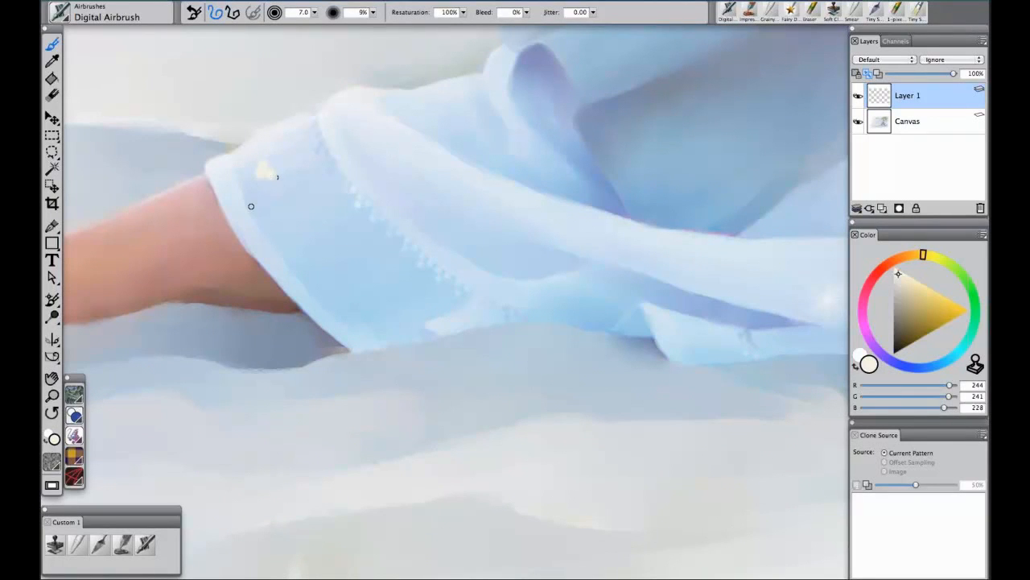
key(super+plus)
drag(355, 294, 556, 331)
click(354, 168)
click(364, 182)
click(349, 184)
click(375, 192)
click(387, 203)
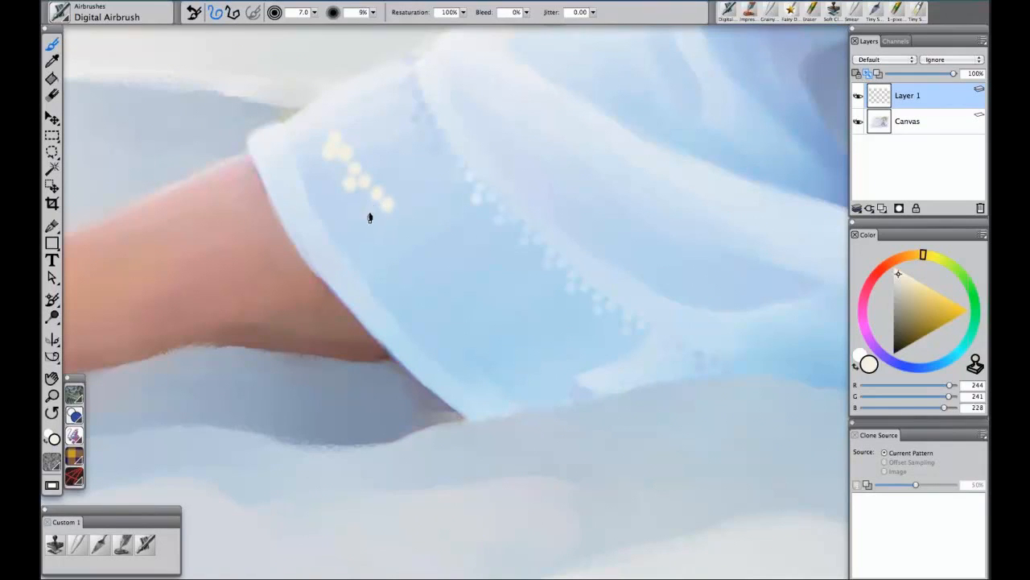
click(372, 207)
click(395, 234)
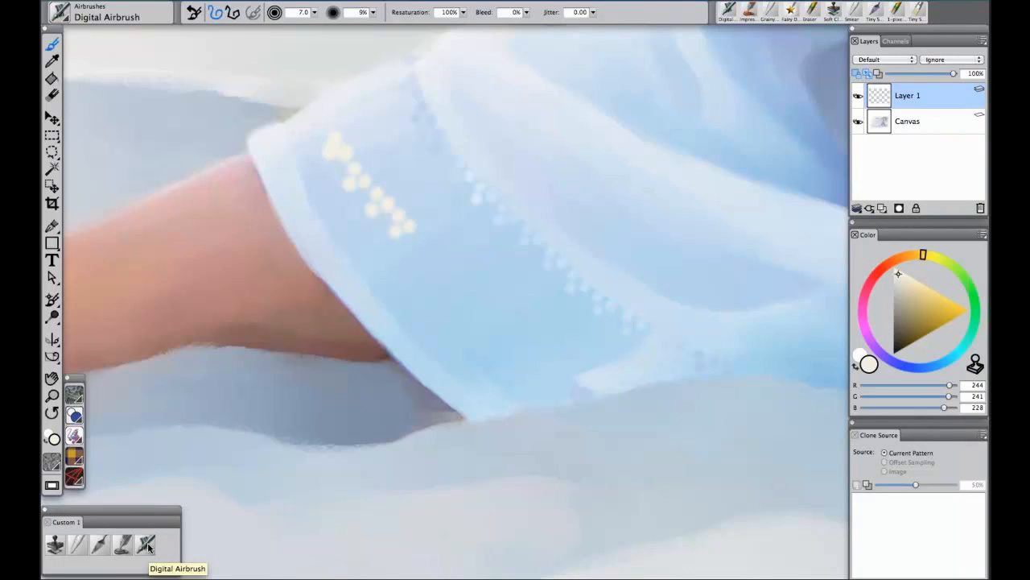
Glaze the cream beads with sampled dress blues (RGB 189, 212, 237 and 165, 178, 215) using Digital Airbrush at size 22.0
key(])
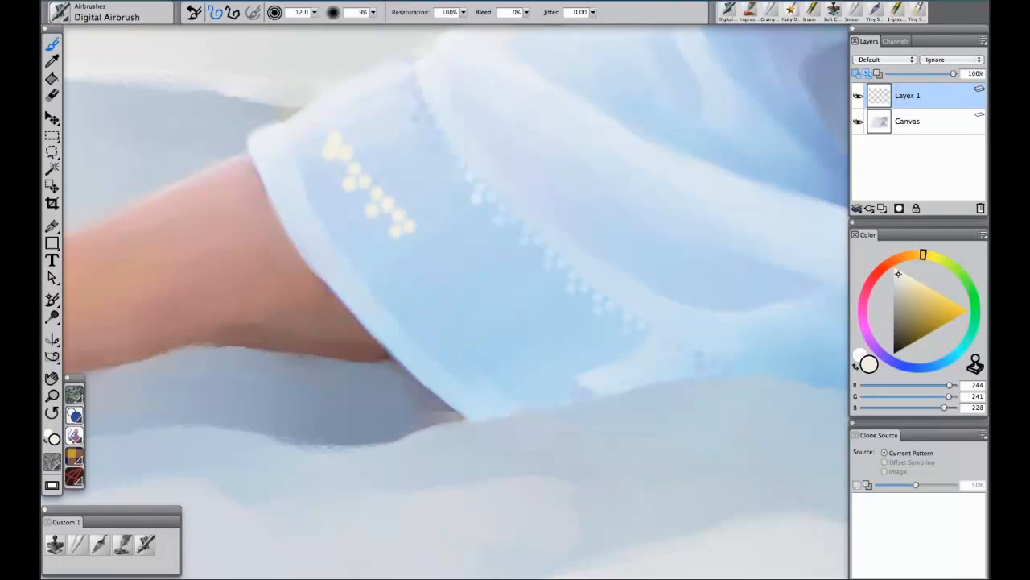
key(])
key(])
key(])
key(])
key(])
key(])
key(])
alt+click(445, 254)
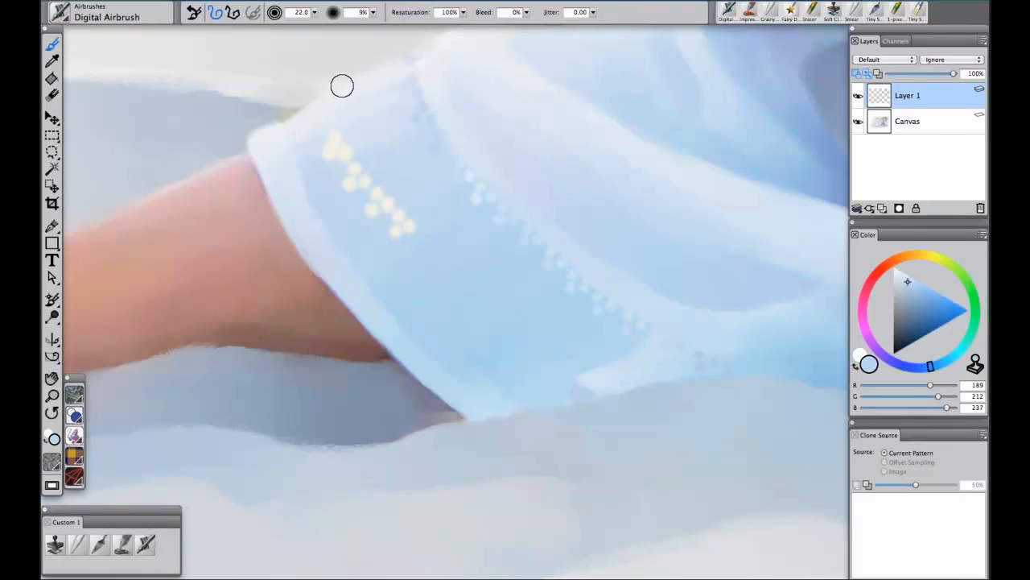
click(344, 152)
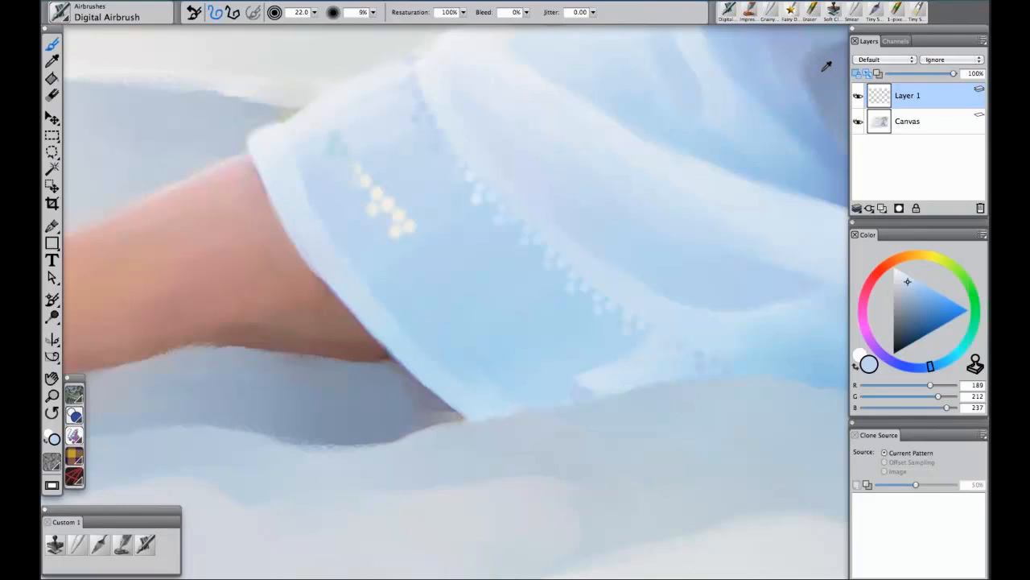
alt+click(788, 54)
drag(372, 183, 411, 230)
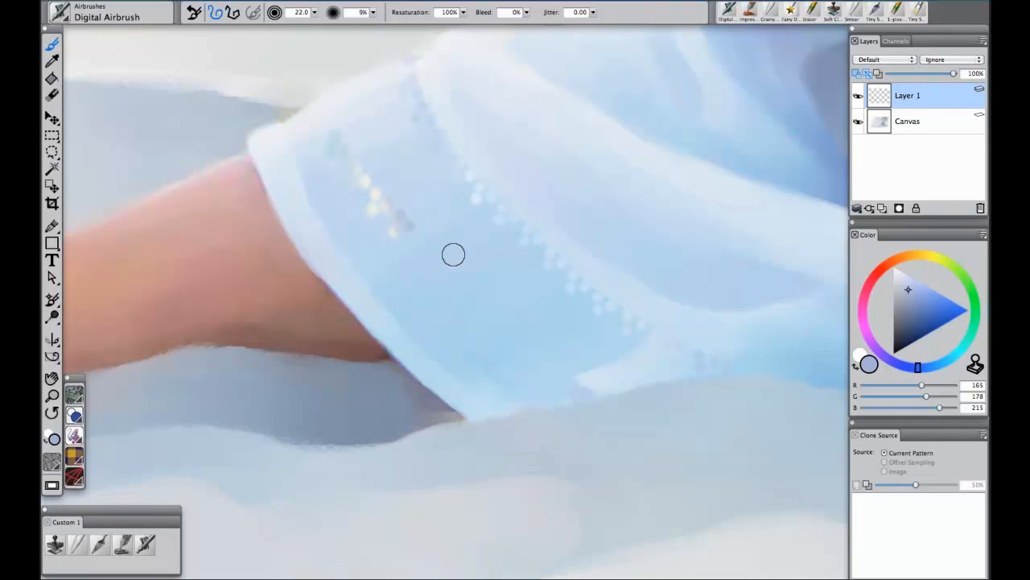
Turn off Preserve Transparency on Layer 1 and paint a flat round brown (RGB 154, 132, 97) coat button with Digital Airbrush at size 7.0
mouse_move(565, 277)
mouse_down()
mouse_move(504, 276)
mouse_move(517, 303)
mouse_up()
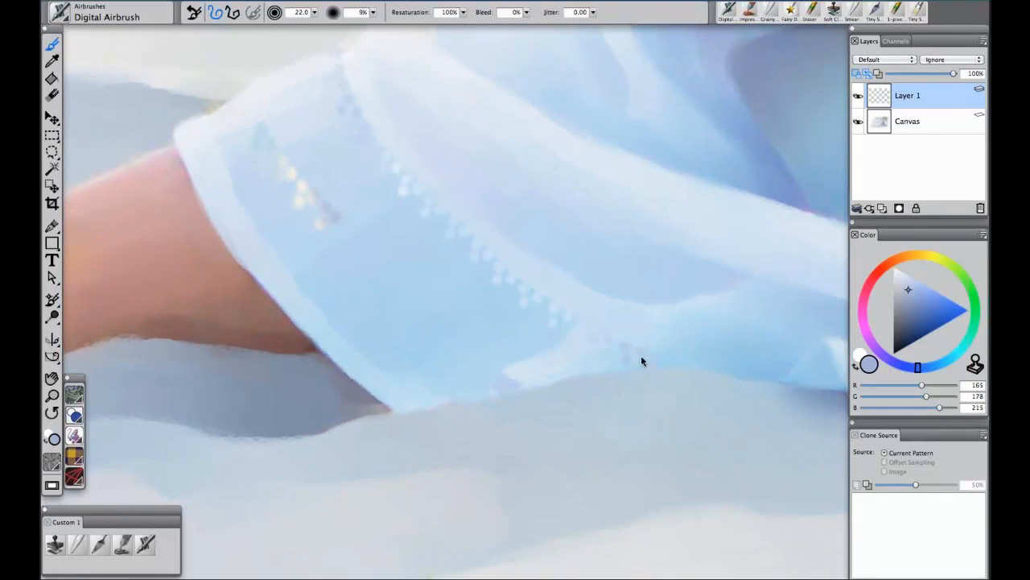
mouse_move(767, 283)
mouse_down()
mouse_move(612, 288)
mouse_move(355, 226)
mouse_up()
mouse_move(332, 261)
mouse_down()
mouse_move(458, 352)
mouse_move(492, 331)
mouse_move(264, 485)
mouse_up()
drag(631, 240, 338, 446)
drag(585, 231, 407, 365)
mouse_move(662, 205)
mouse_down()
mouse_move(603, 234)
mouse_move(550, 236)
mouse_move(592, 260)
mouse_move(613, 397)
mouse_up()
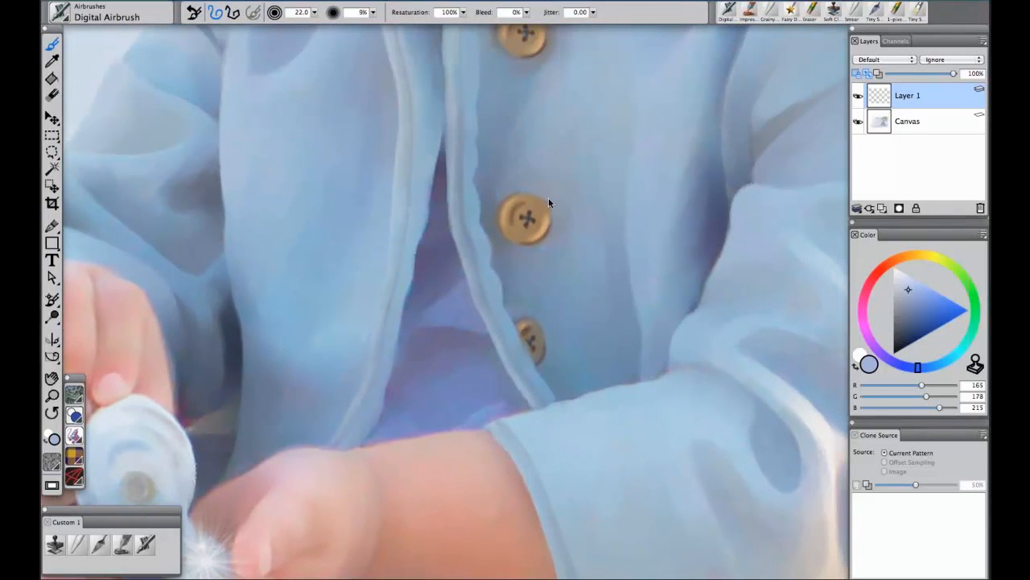
drag(601, 168, 566, 168)
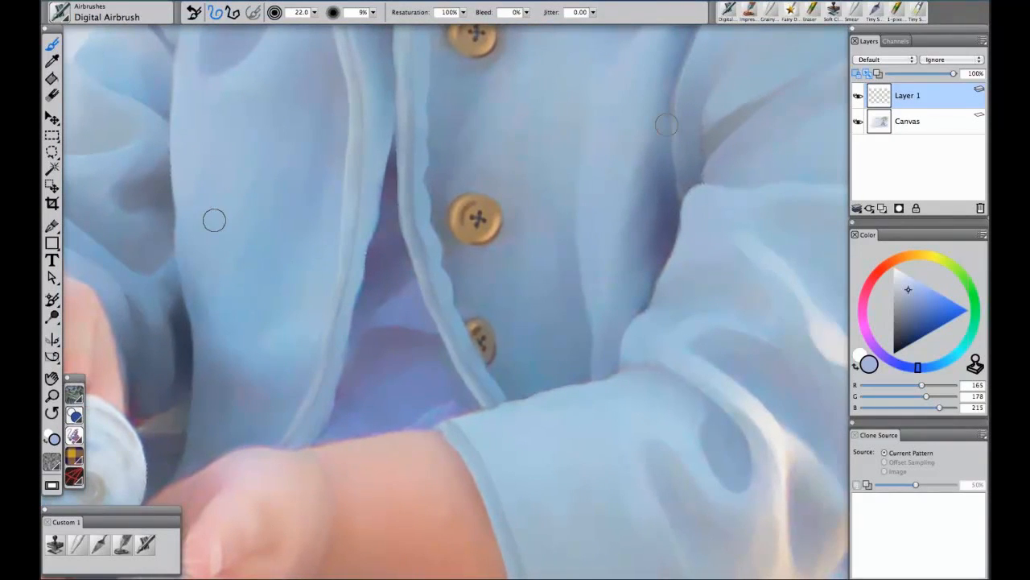
click(145, 545)
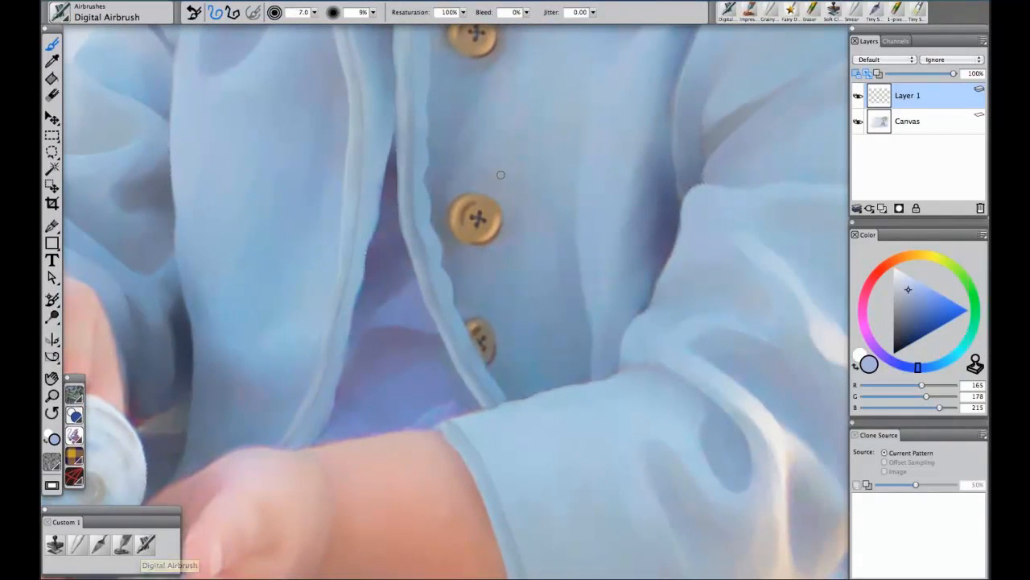
alt+click(486, 201)
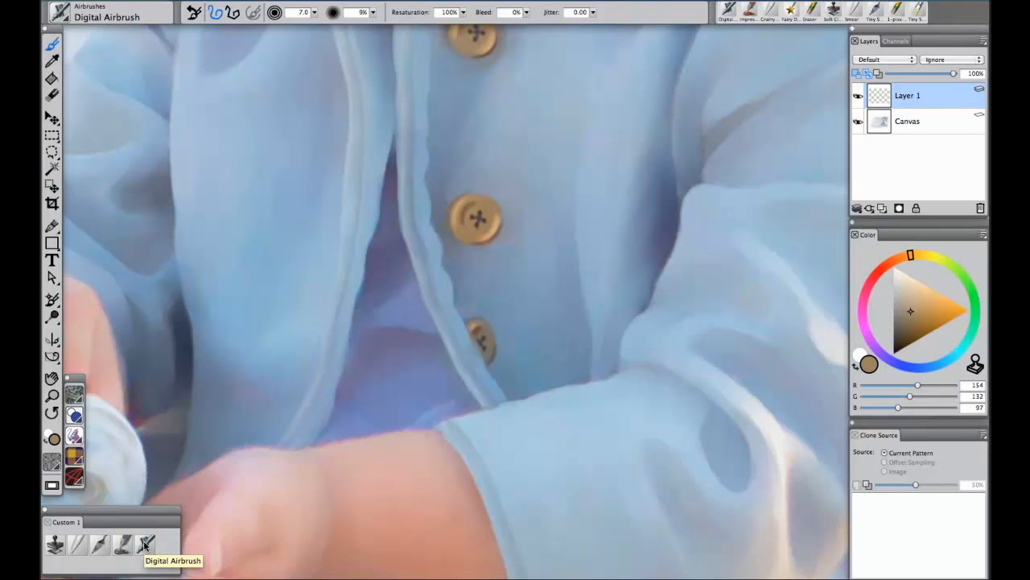
click(933, 99)
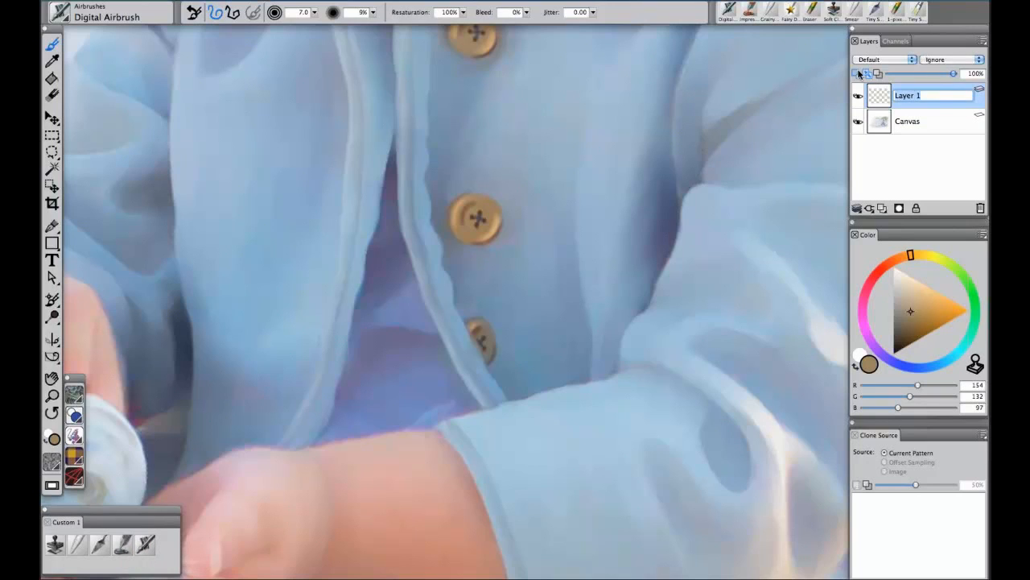
mouse_move(554, 138)
mouse_down()
mouse_move(568, 161)
mouse_move(536, 162)
mouse_move(574, 137)
mouse_move(549, 169)
mouse_move(562, 132)
mouse_move(546, 157)
mouse_move(564, 144)
mouse_move(552, 137)
mouse_move(554, 149)
mouse_up()
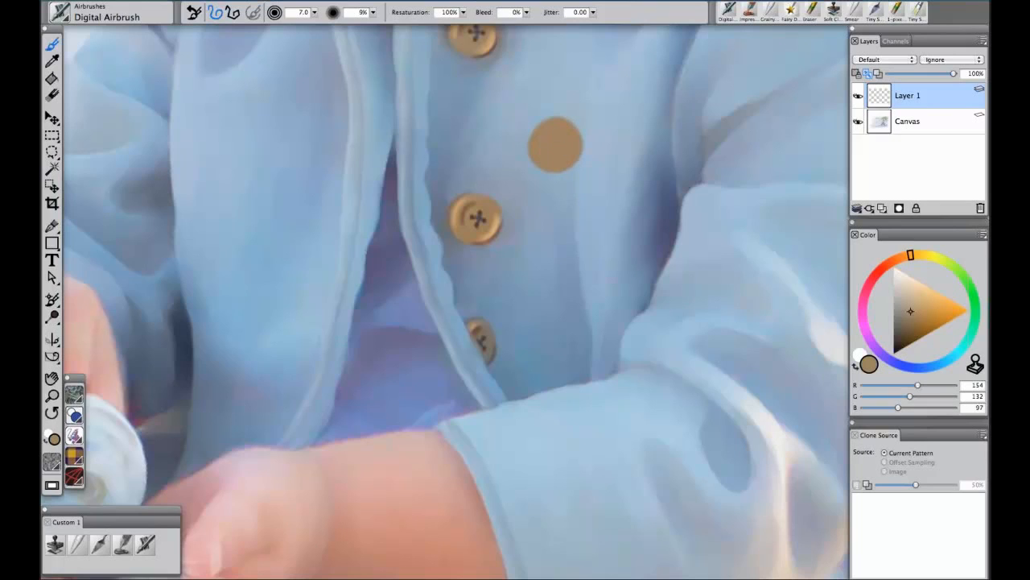
Detail the new button with tan (RGB 220, 190, 144) highlights, dark brown (63, 52, 37) holes and purple-grey (86, 78, 111) thread
drag(911, 304, 915, 292)
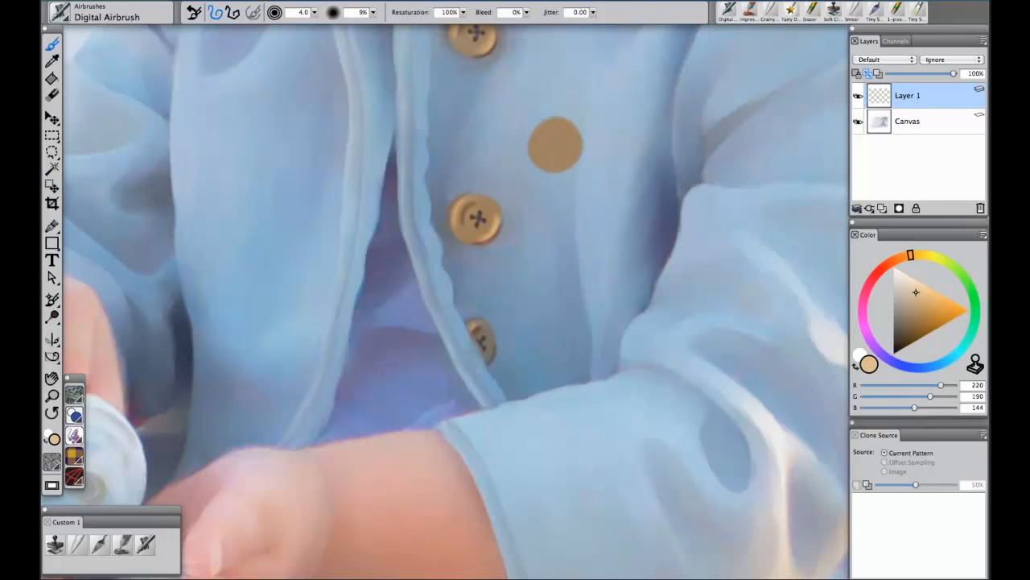
mouse_move(532, 141)
mouse_down()
mouse_move(573, 148)
mouse_move(556, 165)
mouse_move(574, 148)
mouse_move(552, 164)
mouse_up()
click(902, 337)
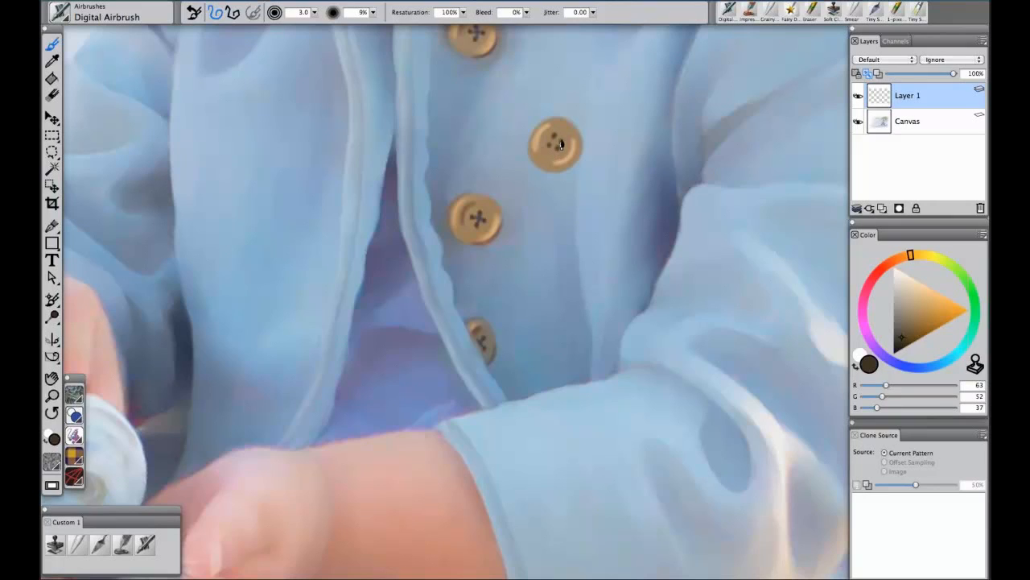
alt+click(393, 176)
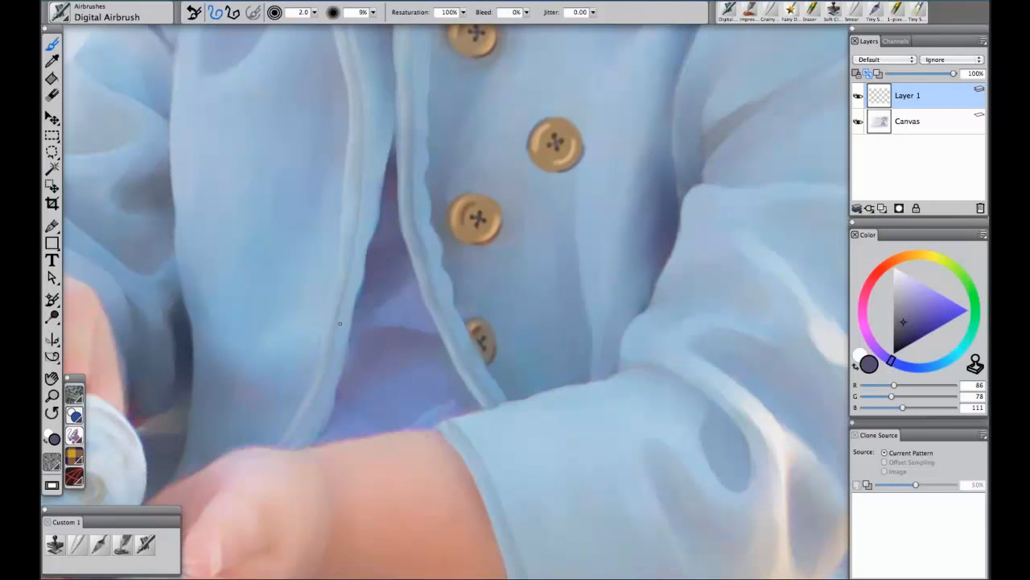
Examine the added button, grass and dress detail in the context of the whole painting
key(super+minus)
key(super+minus)
key(super+minus)
key(super+minus)
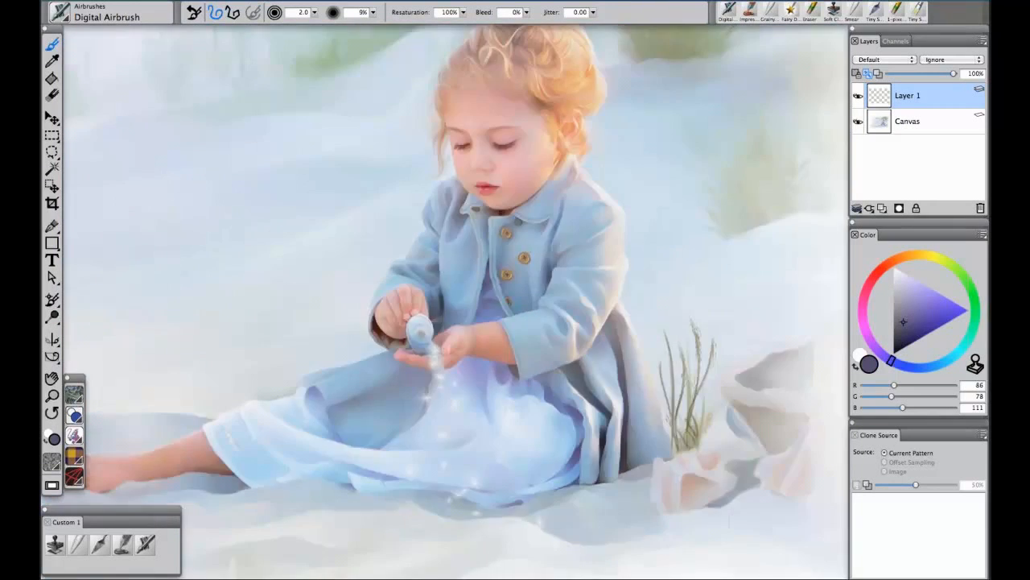
key(super+minus)
drag(161, 267, 602, 190)
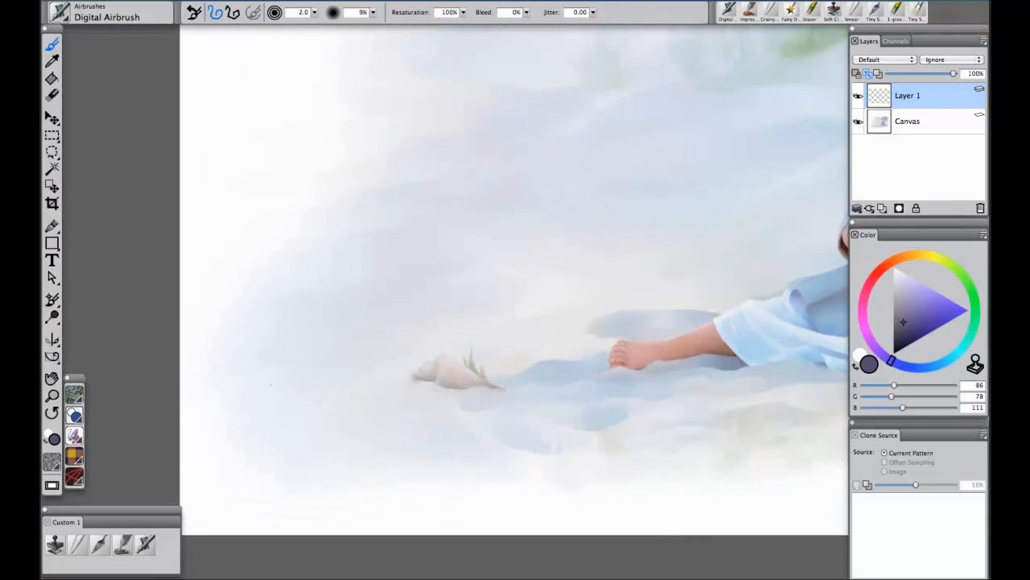
key(super+minus)
key(super+minus)
key(super+minus)
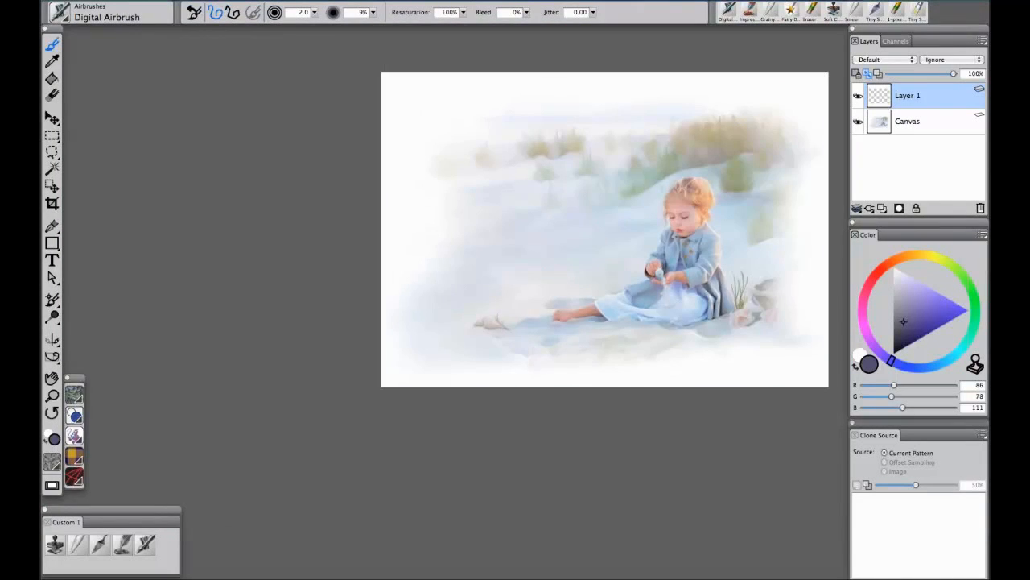
drag(505, 159, 443, 146)
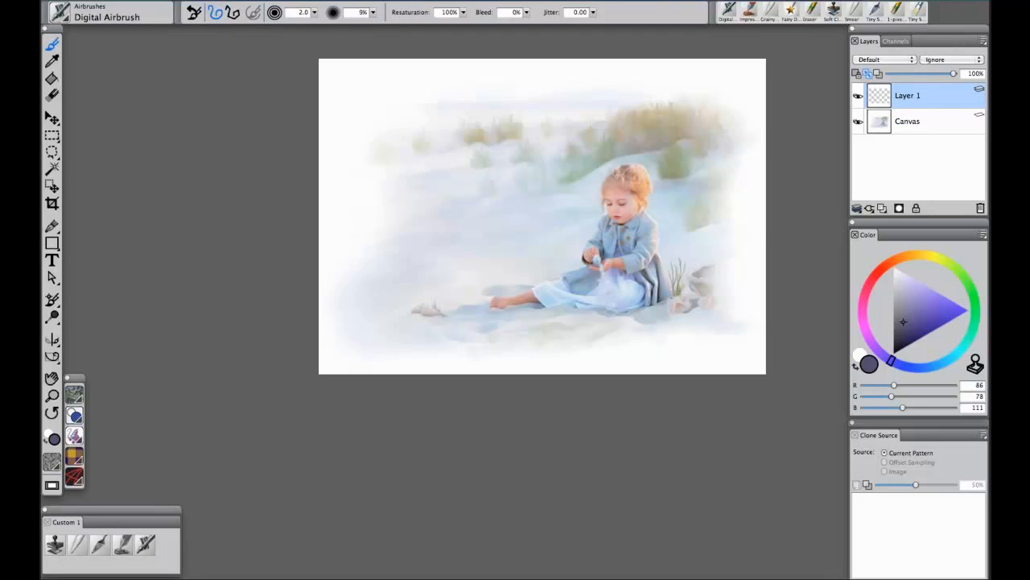
Switch to beachgirlorig.jpg and create a quick clone of it, choosing not to save changes to the original
click(531, 2)
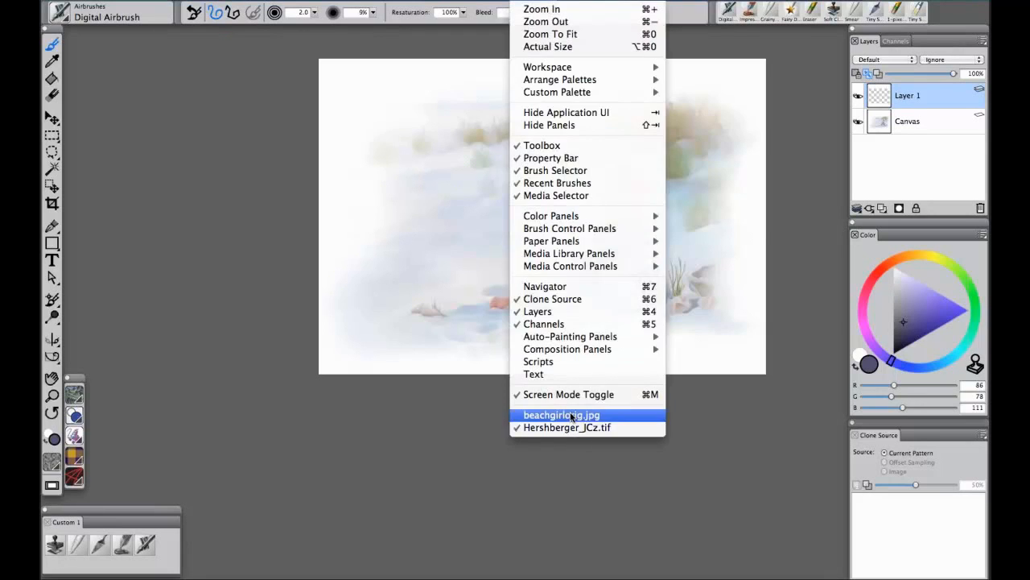
click(528, 393)
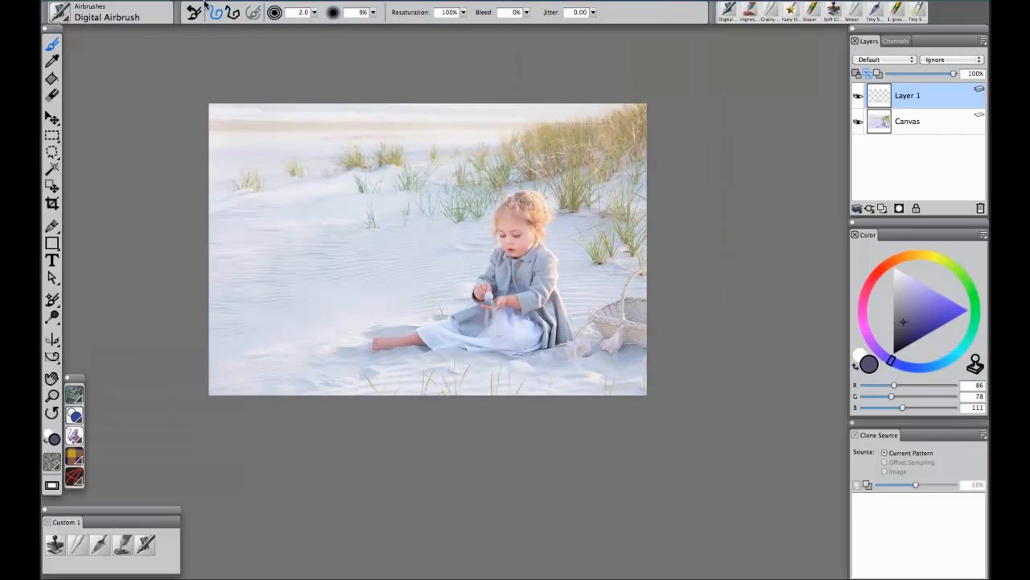
click(179, 2)
click(207, 94)
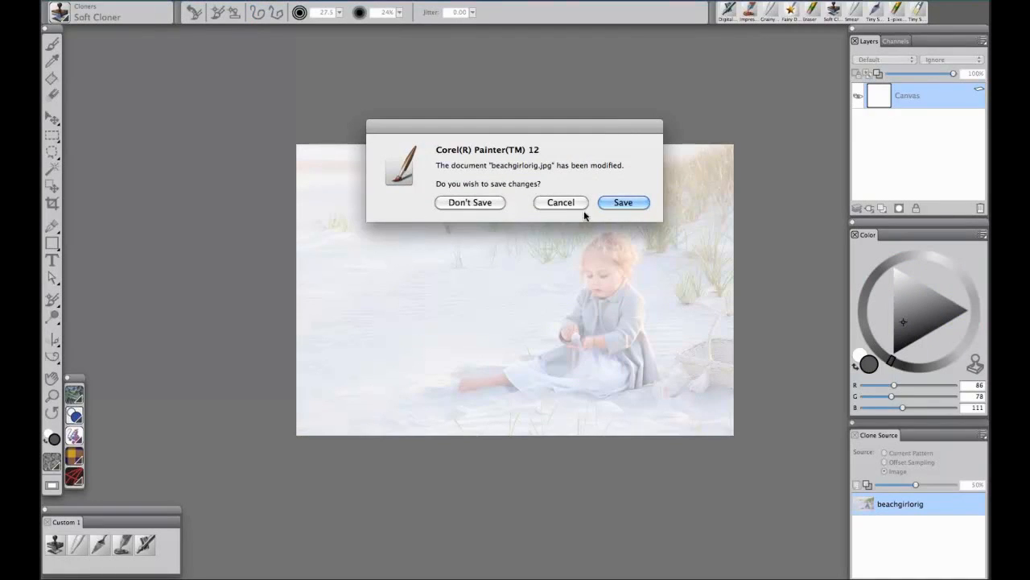
click(499, 202)
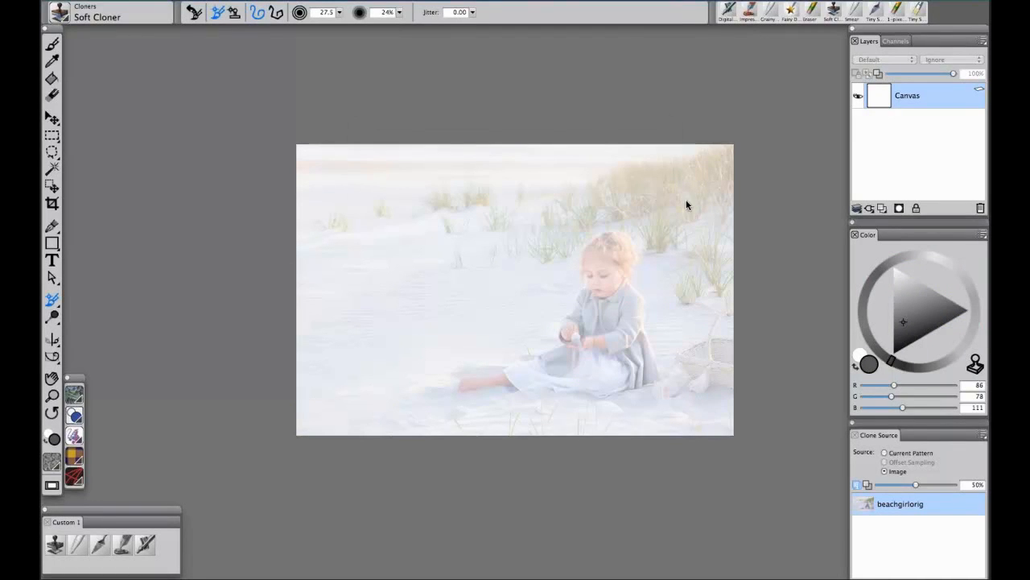
With tracing paper hidden, clone the girl and beach in as a soft-edged vignette using Soft Cloner at size 387.5
drag(713, 159, 727, 165)
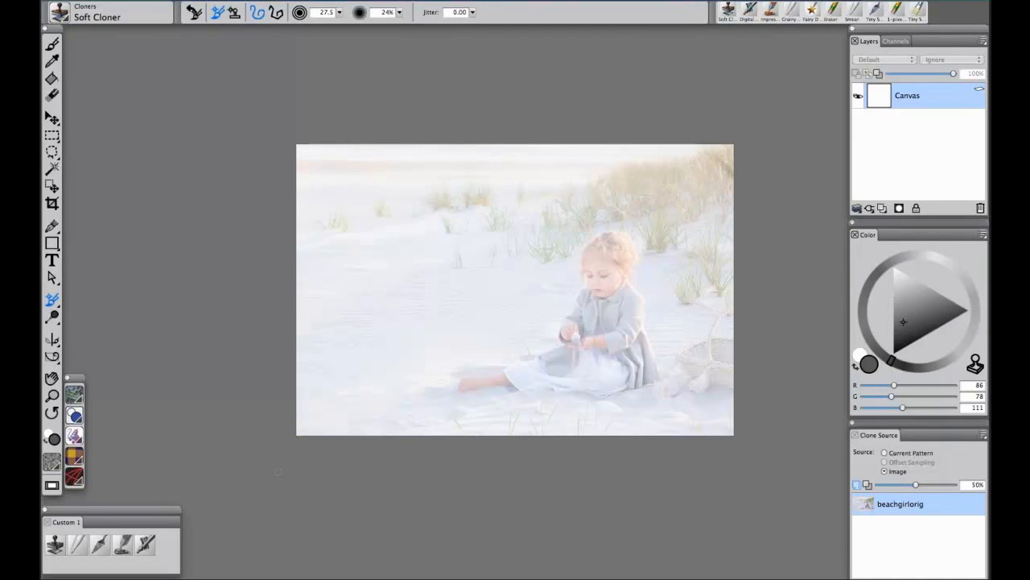
click(71, 544)
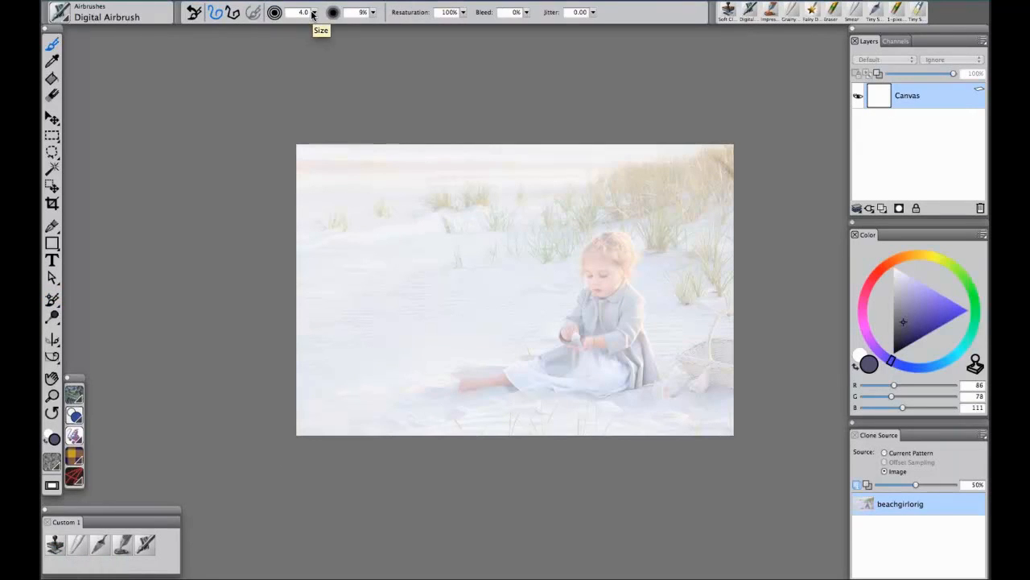
click(55, 545)
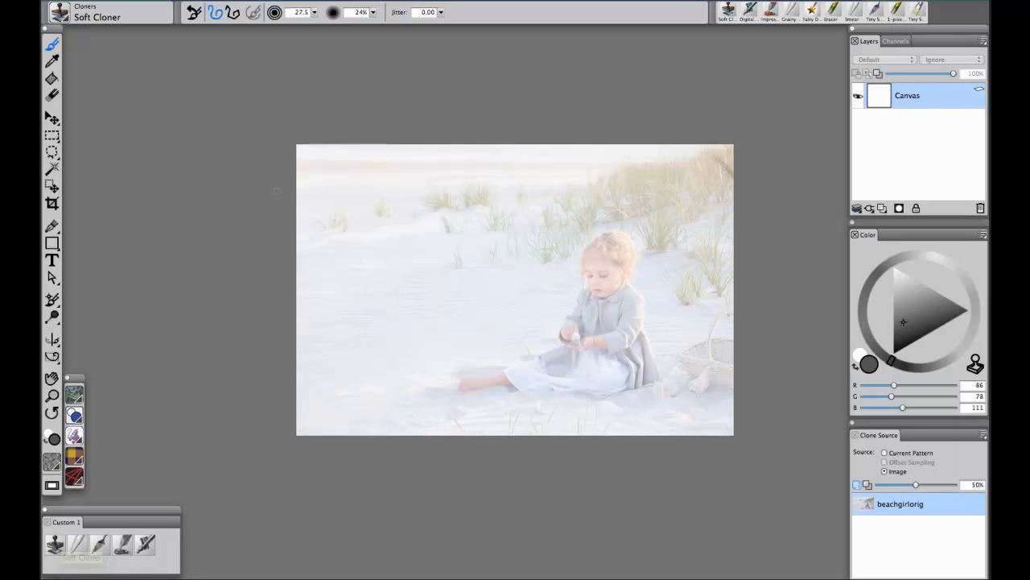
key(bracketright)
key(bracketright)
key(ctrl+t)
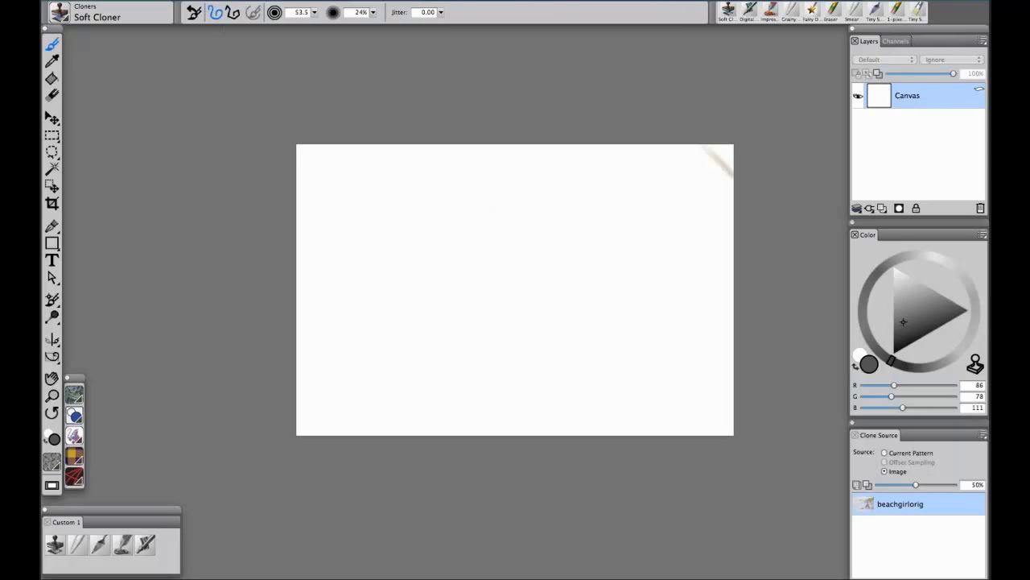
drag(314, 14, 362, 24)
mouse_move(545, 256)
mouse_down()
mouse_move(595, 252)
mouse_move(463, 242)
mouse_move(375, 277)
mouse_move(601, 305)
mouse_move(571, 268)
mouse_move(565, 316)
mouse_move(546, 317)
mouse_move(602, 282)
mouse_move(546, 343)
mouse_move(597, 308)
mouse_move(610, 314)
mouse_move(559, 304)
mouse_move(497, 333)
mouse_move(450, 384)
mouse_move(456, 299)
mouse_move(423, 270)
mouse_move(539, 352)
mouse_move(635, 330)
mouse_move(554, 355)
mouse_move(603, 265)
mouse_move(662, 269)
mouse_move(616, 284)
mouse_move(598, 223)
mouse_move(465, 191)
mouse_move(402, 214)
mouse_move(361, 291)
mouse_move(383, 390)
mouse_move(453, 373)
mouse_move(552, 384)
mouse_move(518, 291)
mouse_up()
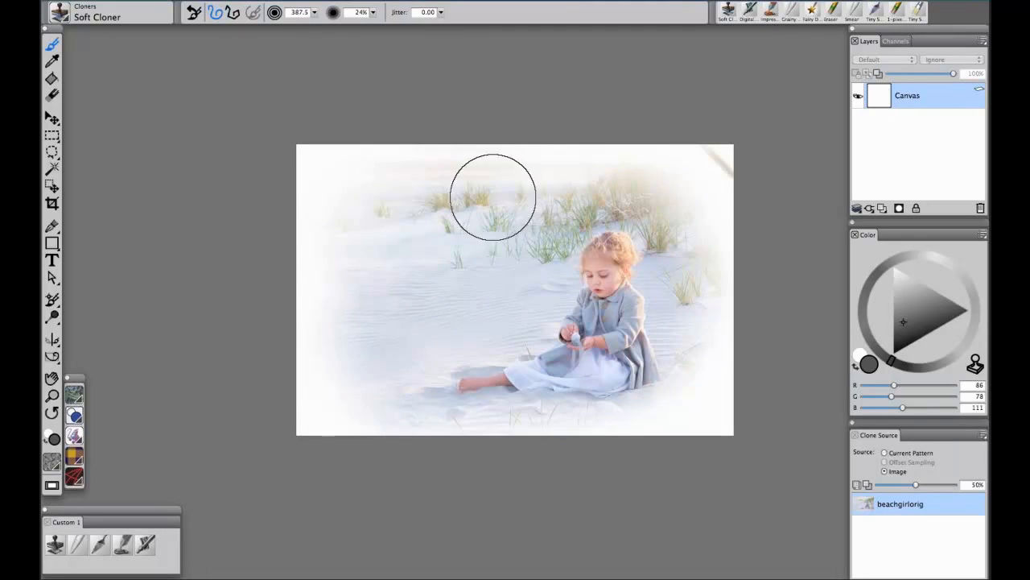
Blend the rippled sand and the vignette's left edge with Grainy Water at size 38.5 and 100% opacity
click(99, 544)
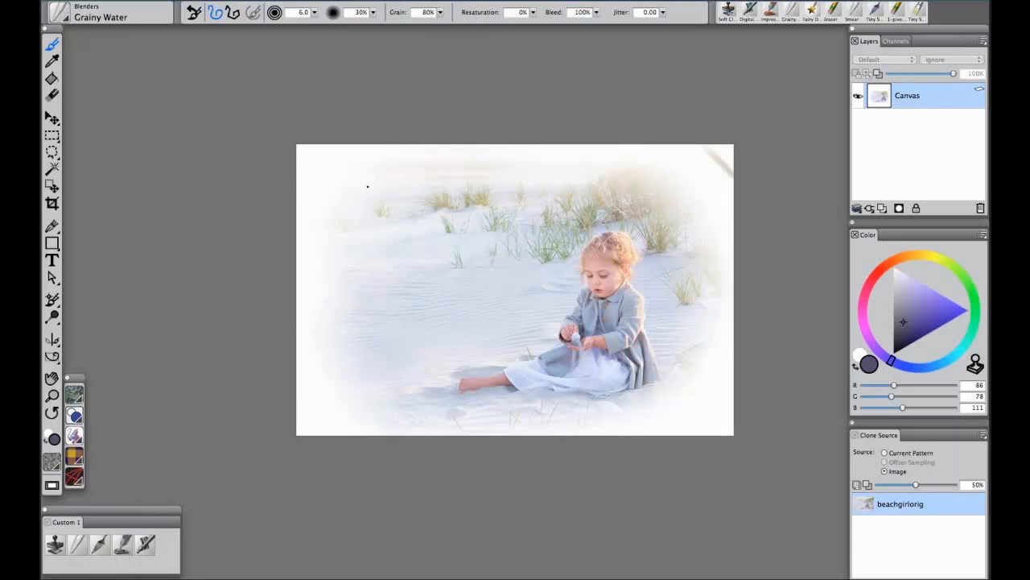
click(314, 13)
drag(287, 23, 321, 23)
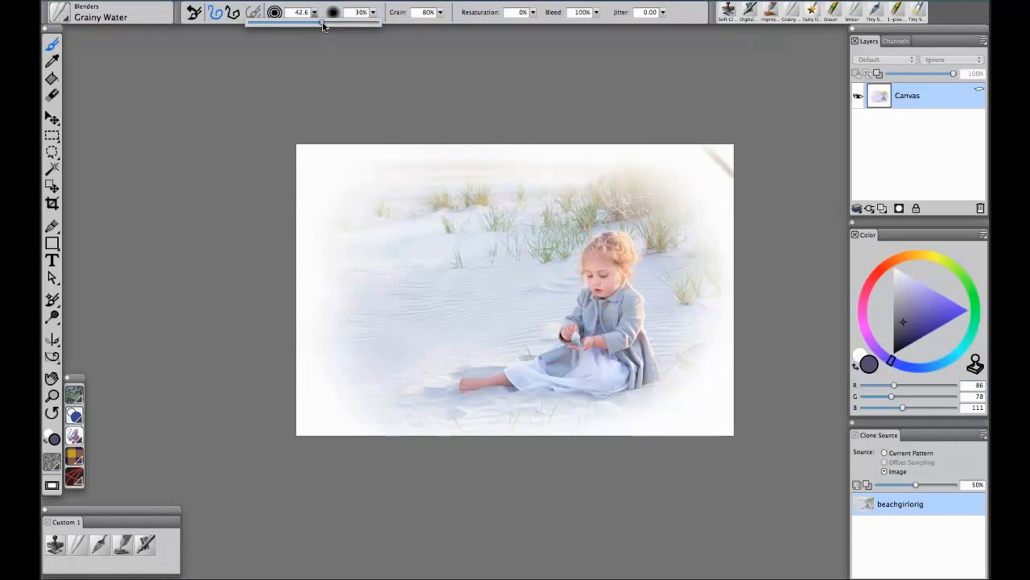
click(407, 221)
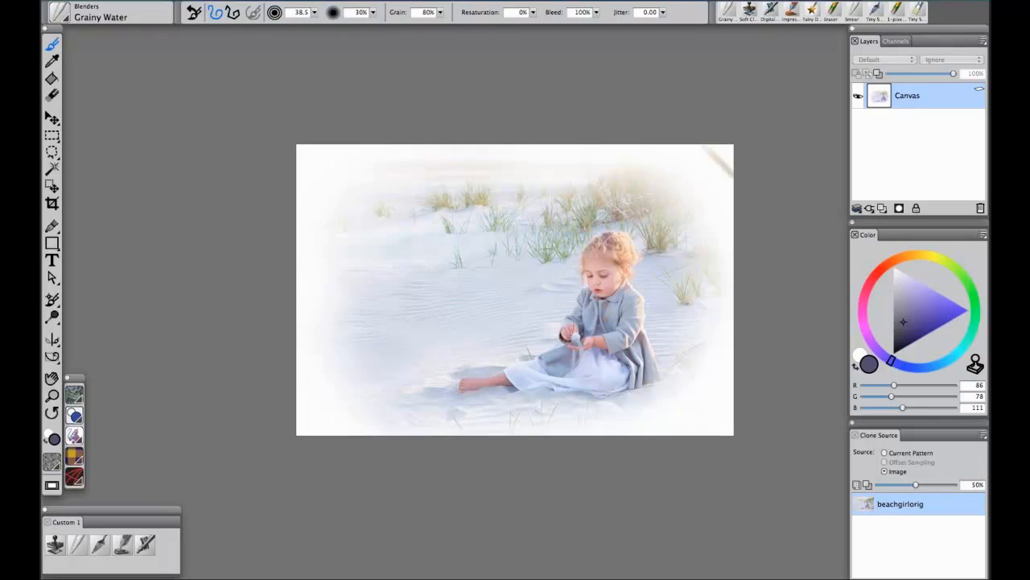
key(0)
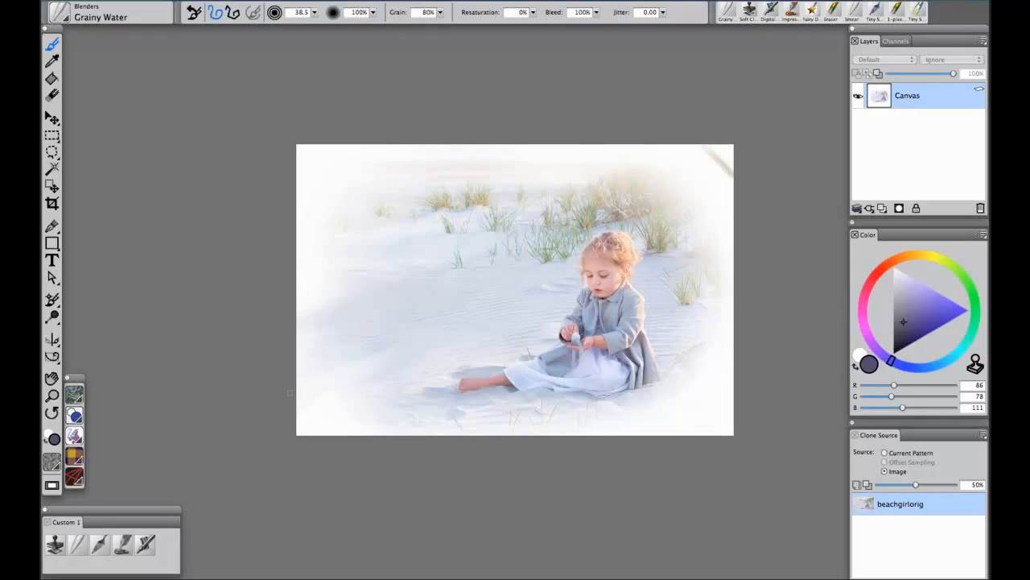
mouse_move(312, 396)
mouse_down()
mouse_move(464, 320)
mouse_move(448, 322)
mouse_up()
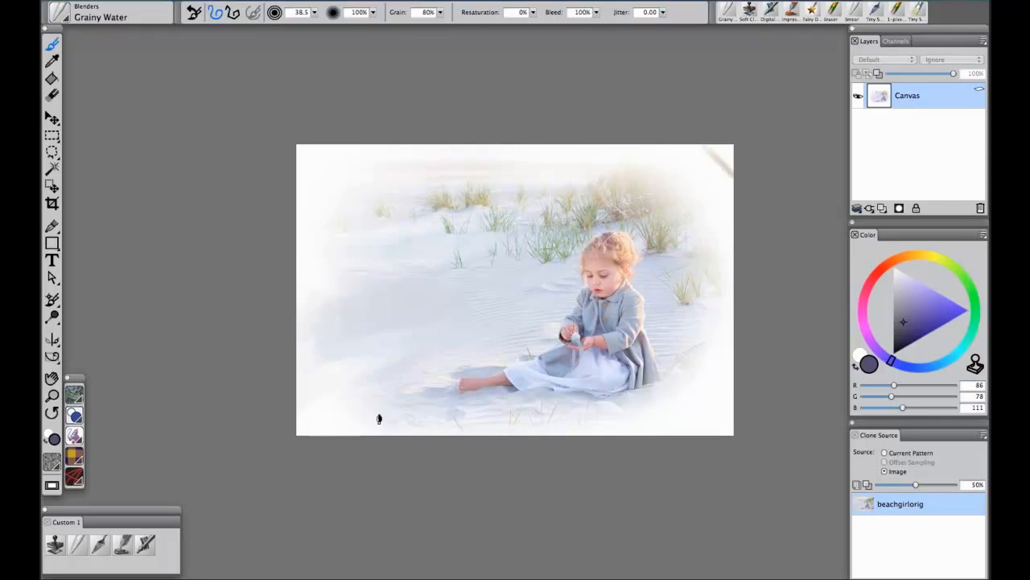
Switch from the new clone to the finished beach girl painting and examine its sand, shells, grasses and soft vignette edges at actual size
click(527, 2)
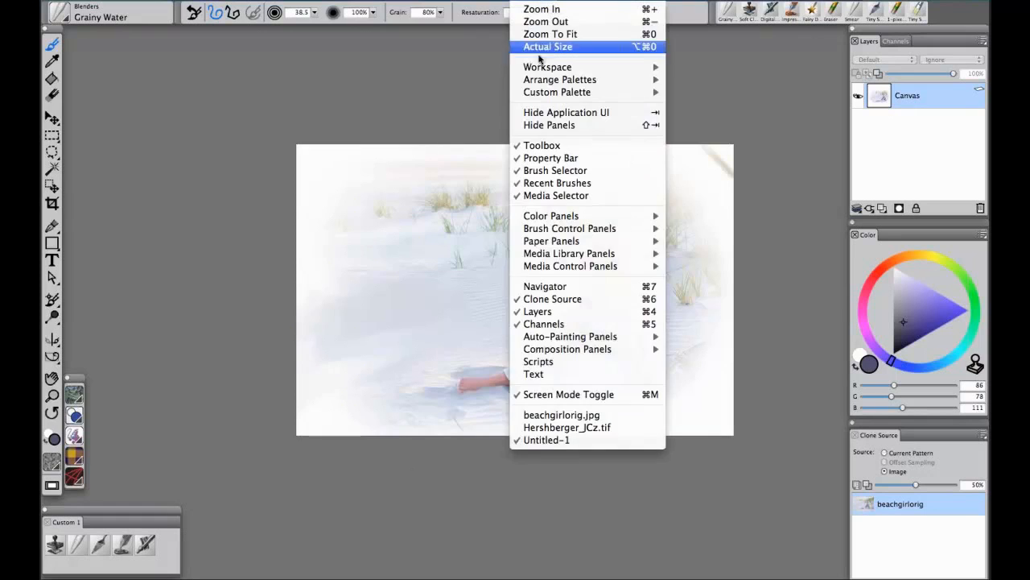
click(524, 426)
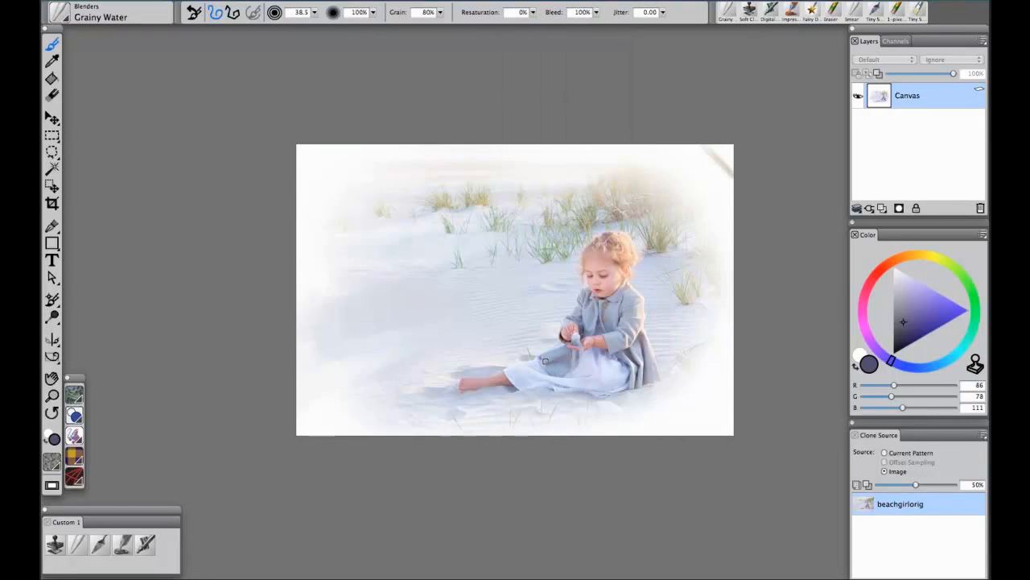
click(552, 3)
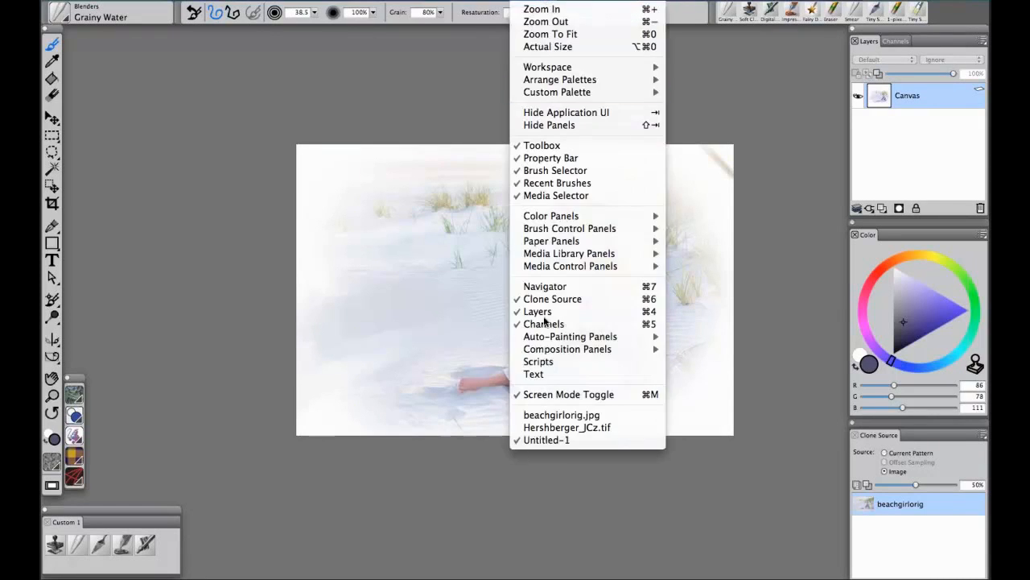
click(553, 416)
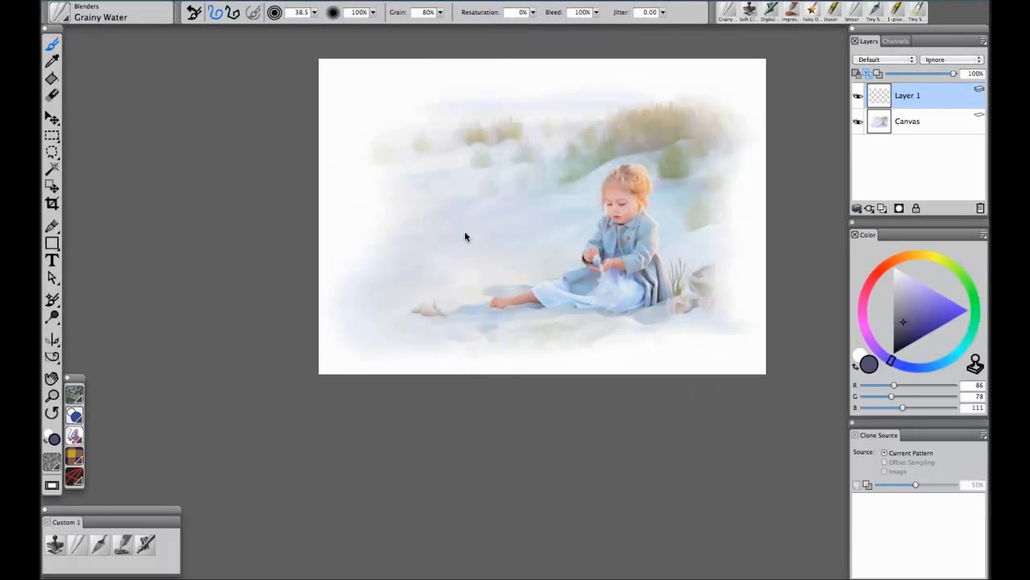
key(super+alt+0)
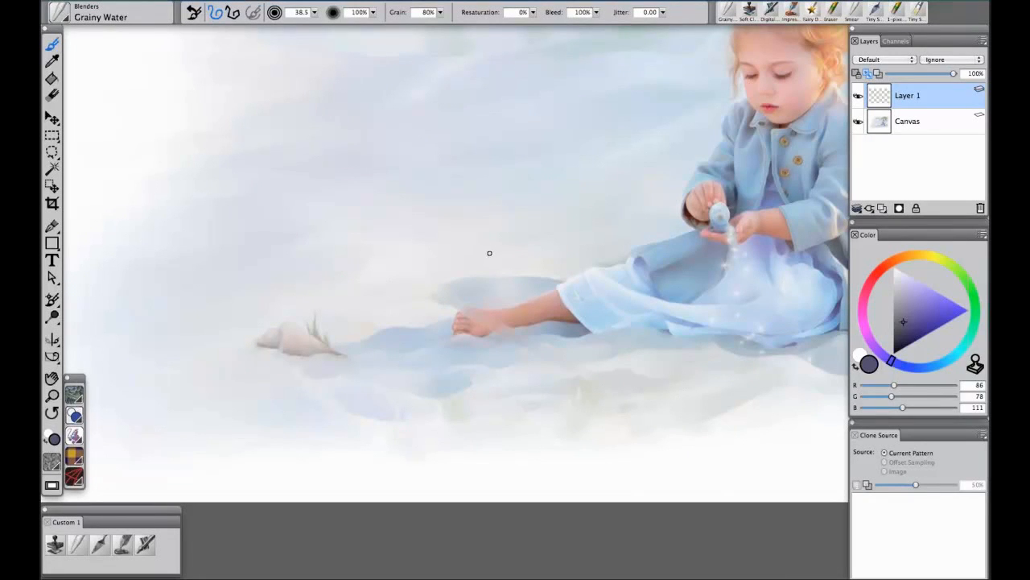
mouse_move(398, 158)
mouse_down()
mouse_move(487, 250)
mouse_move(607, 209)
mouse_move(604, 194)
mouse_up()
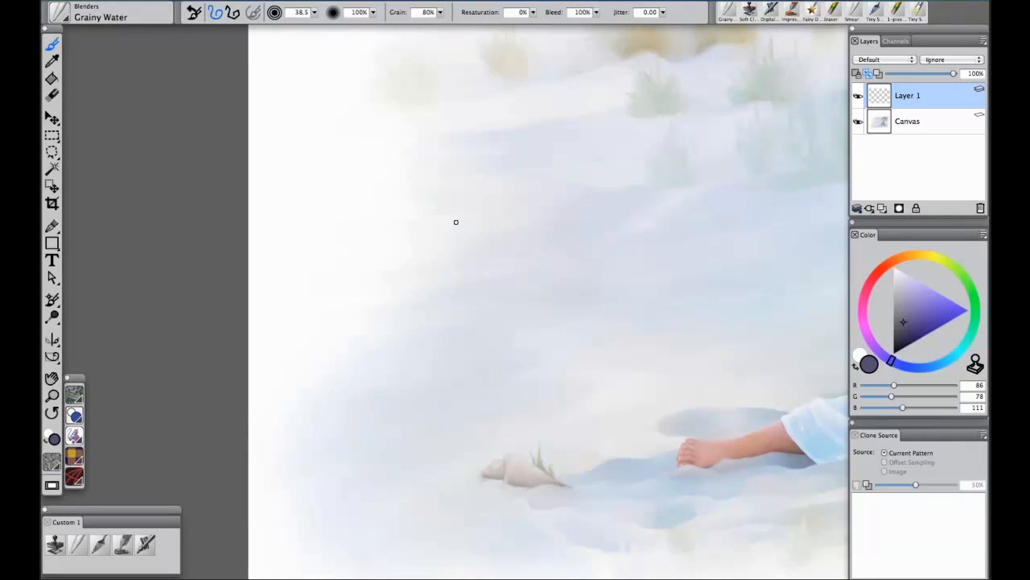
drag(585, 229, 637, 95)
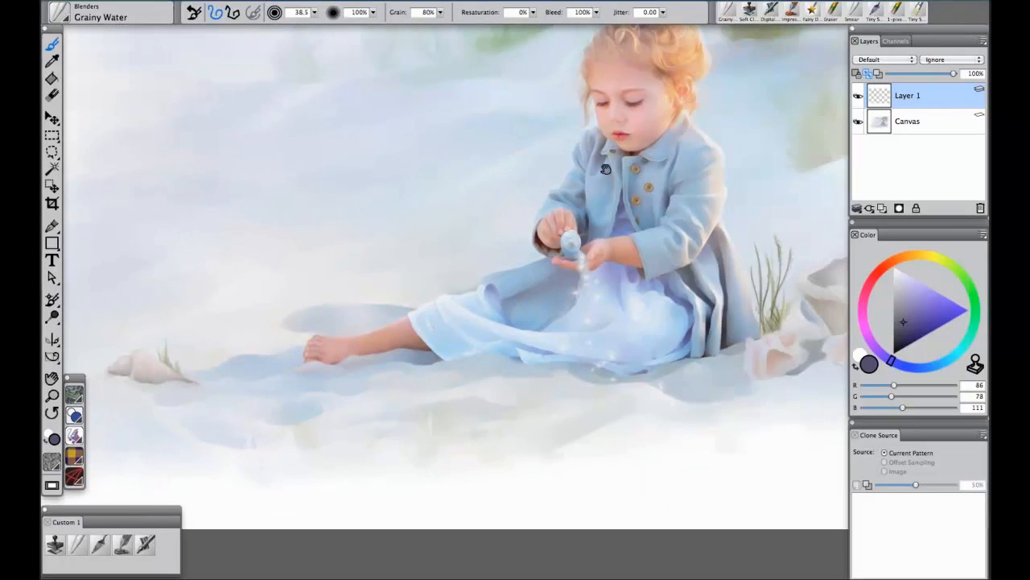
drag(605, 169, 235, 124)
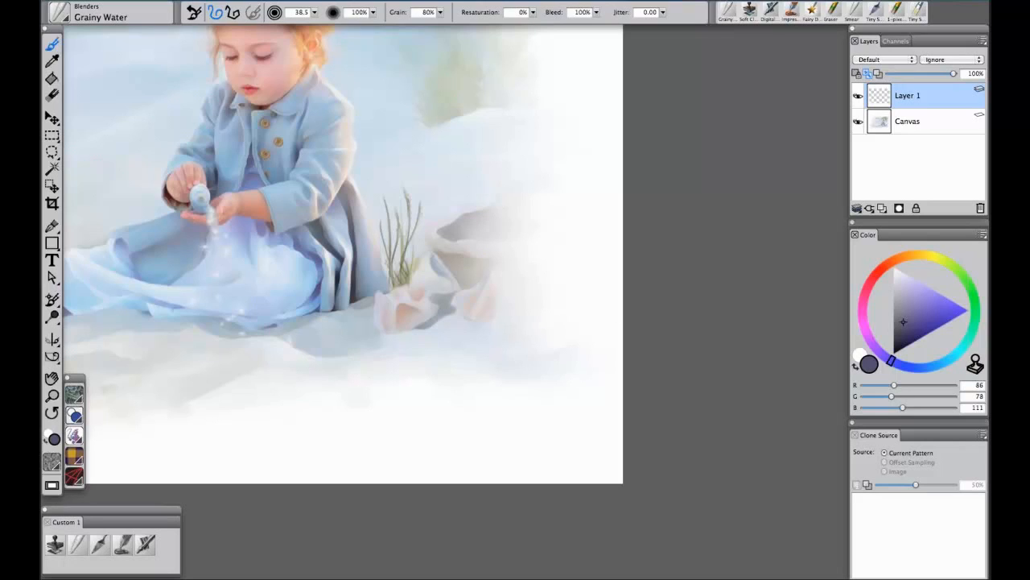
drag(511, 151, 591, 350)
drag(628, 275, 532, 378)
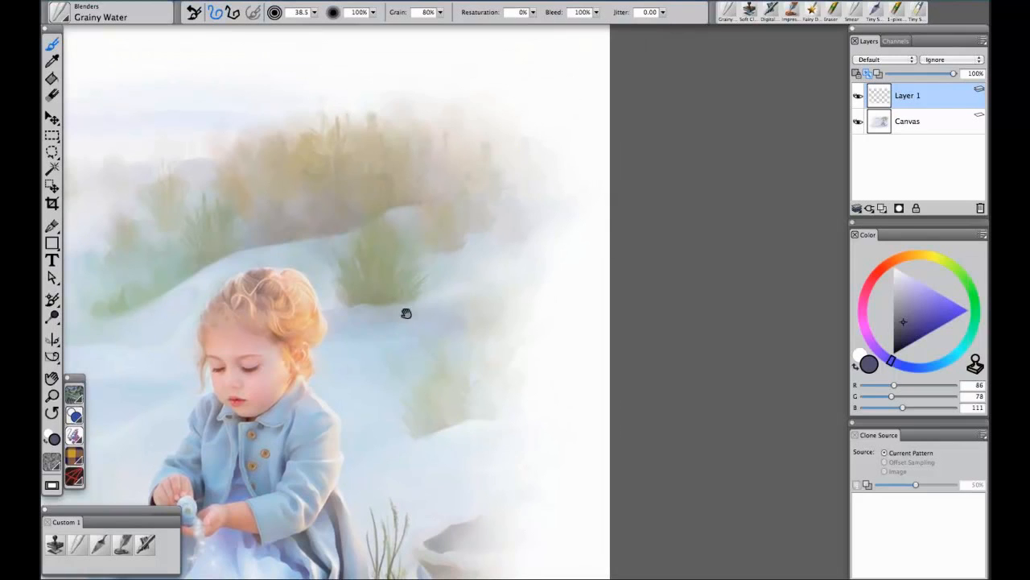
mouse_move(424, 309)
mouse_down()
mouse_move(618, 228)
mouse_move(664, 166)
mouse_up()
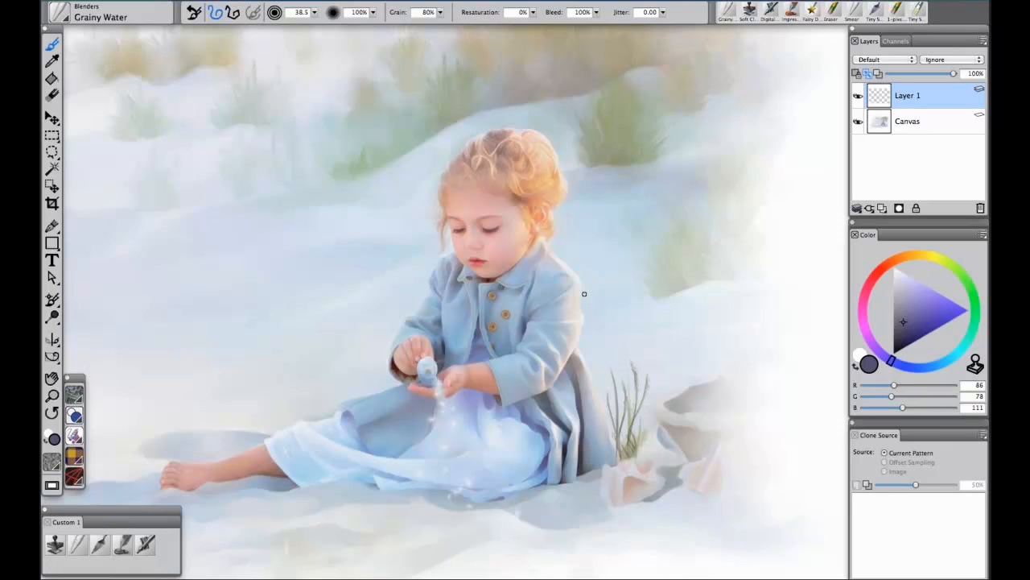
Examine the painted hair strands and face of the girl up close, and return to a wider view of the figure
key(super+plus)
key(super+plus)
key(super+plus)
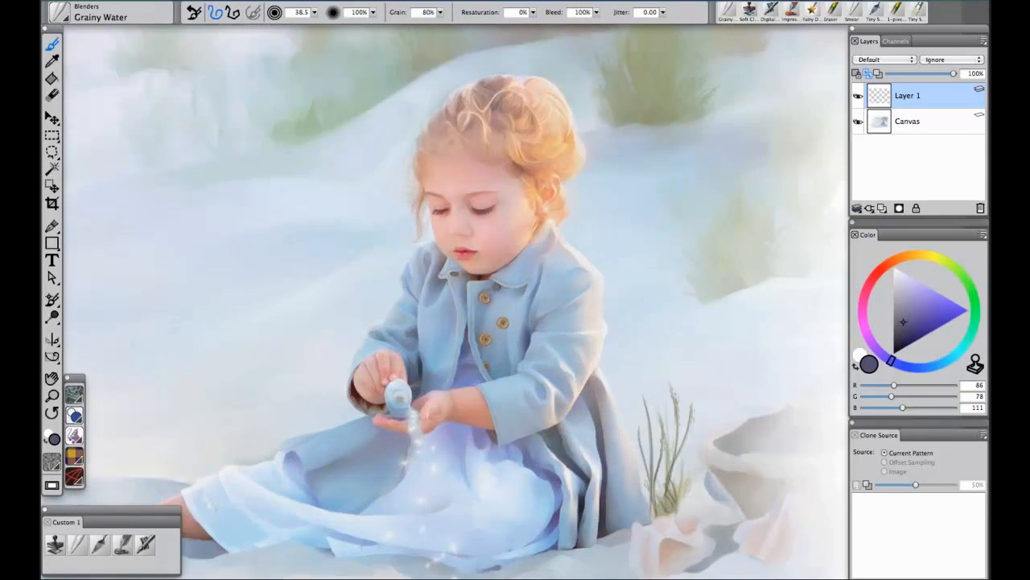
drag(538, 148, 616, 345)
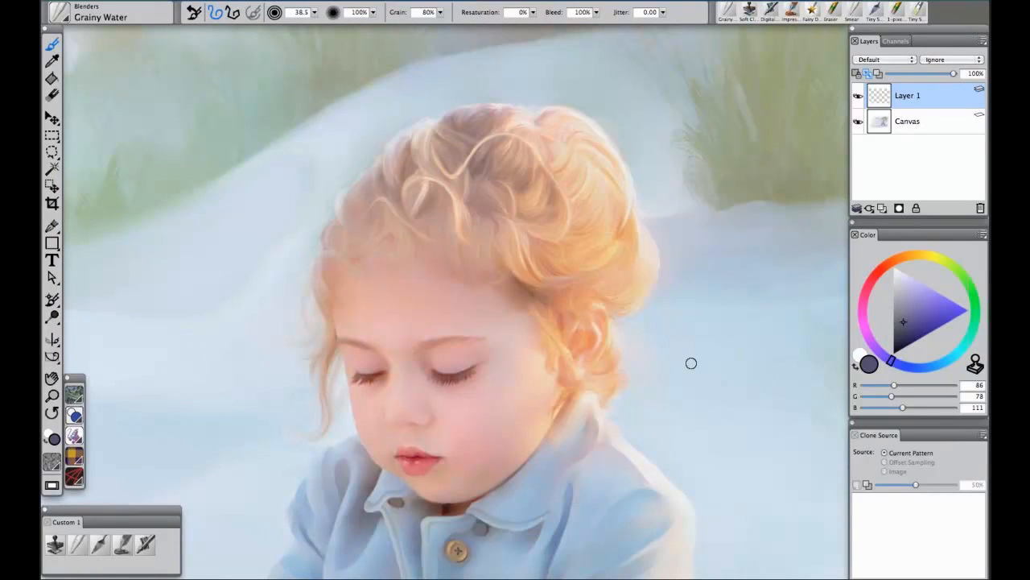
key(super+plus)
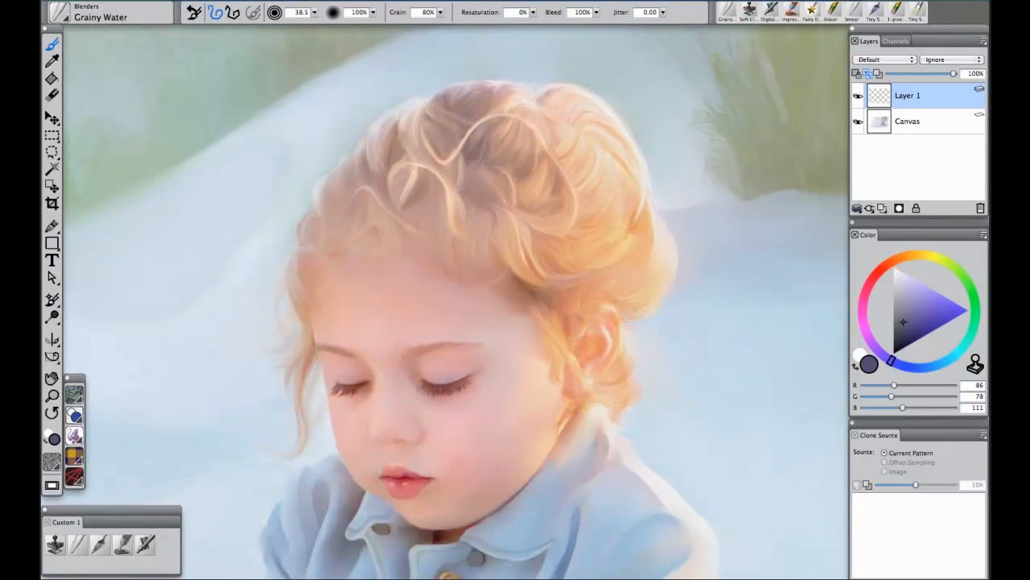
key(super+plus)
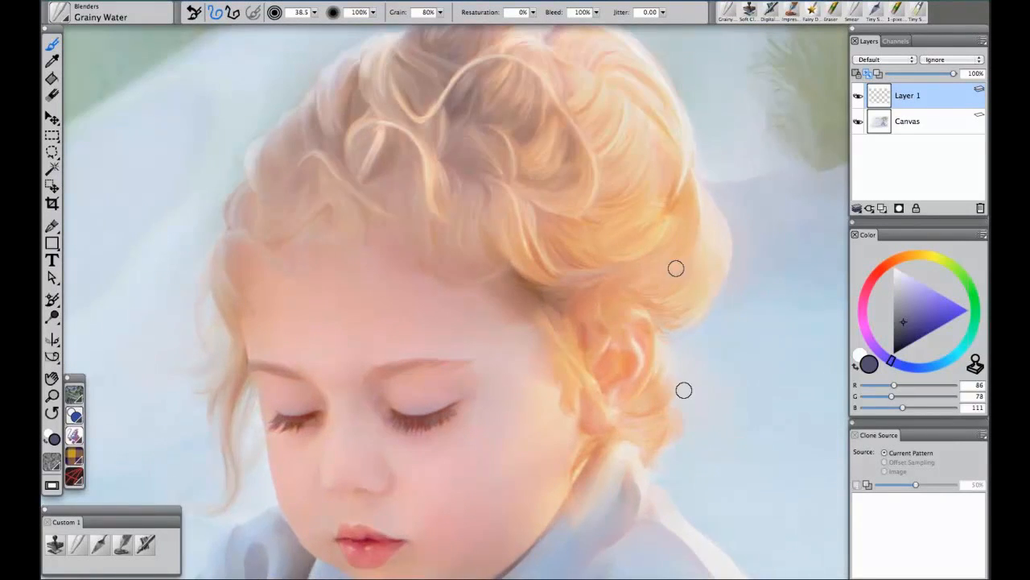
drag(697, 226, 703, 248)
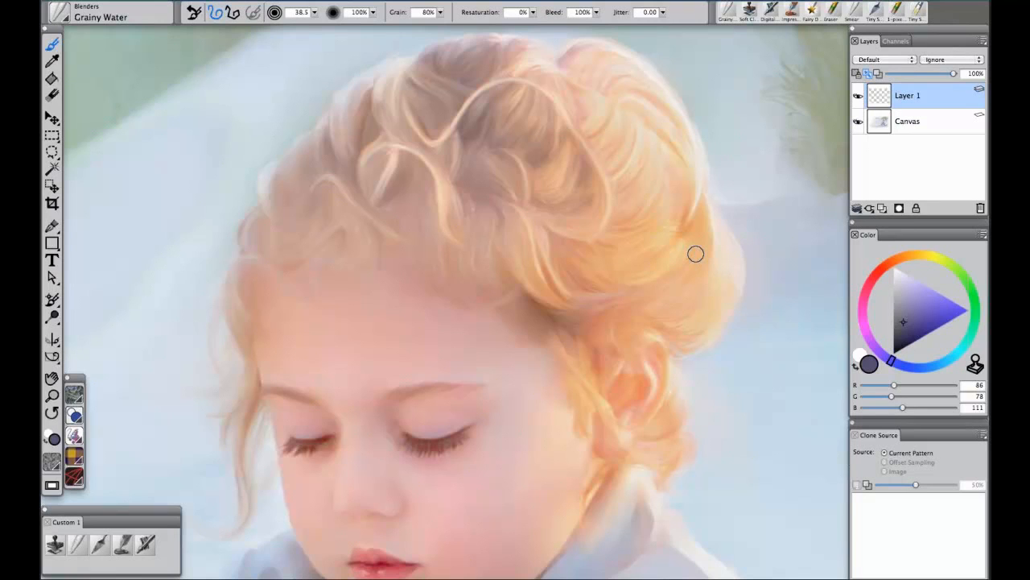
key(super+0)
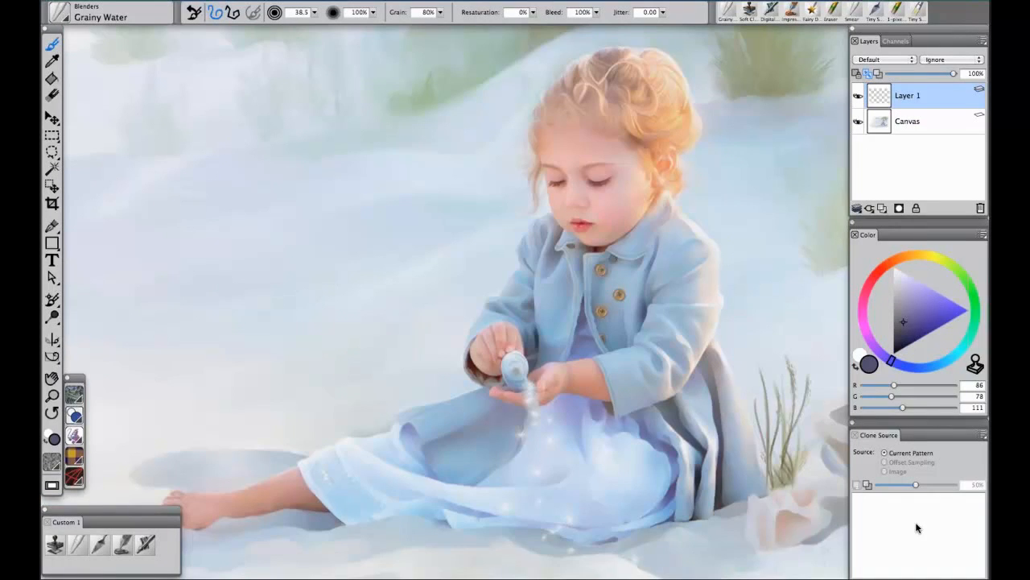